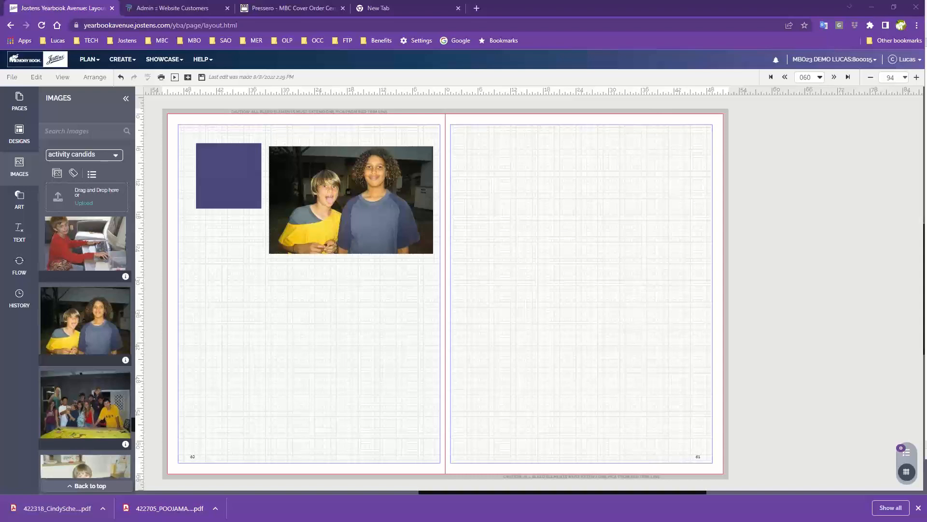
- Move the purple square into the upper-left corner of page 60 so it extends to the bleed line on both edges
left_click(916, 77)
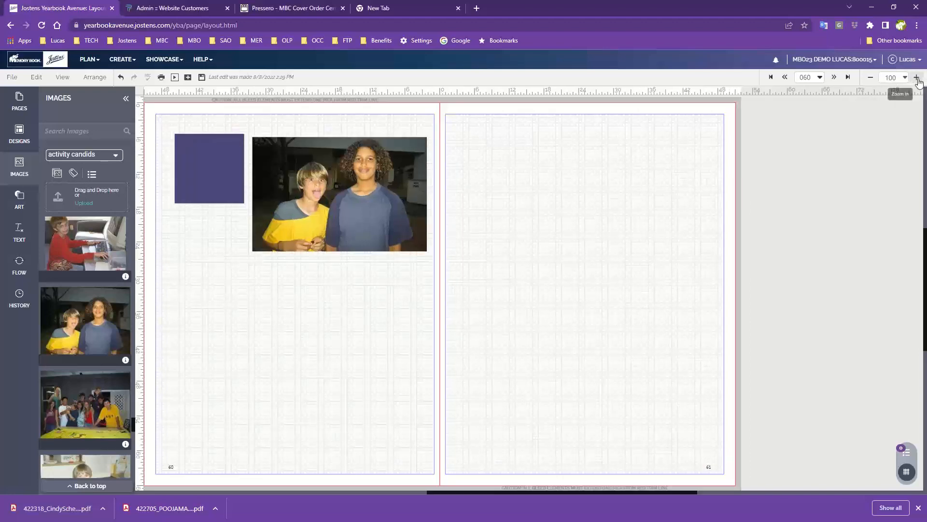
left_click(917, 77)
left_click_drag(431, 205, 689, 345)
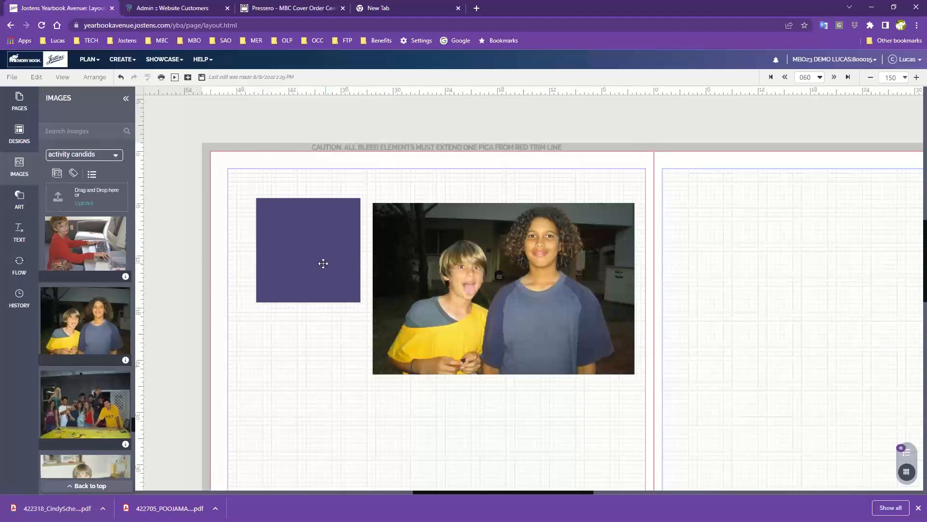
left_click_drag(323, 263, 241, 170)
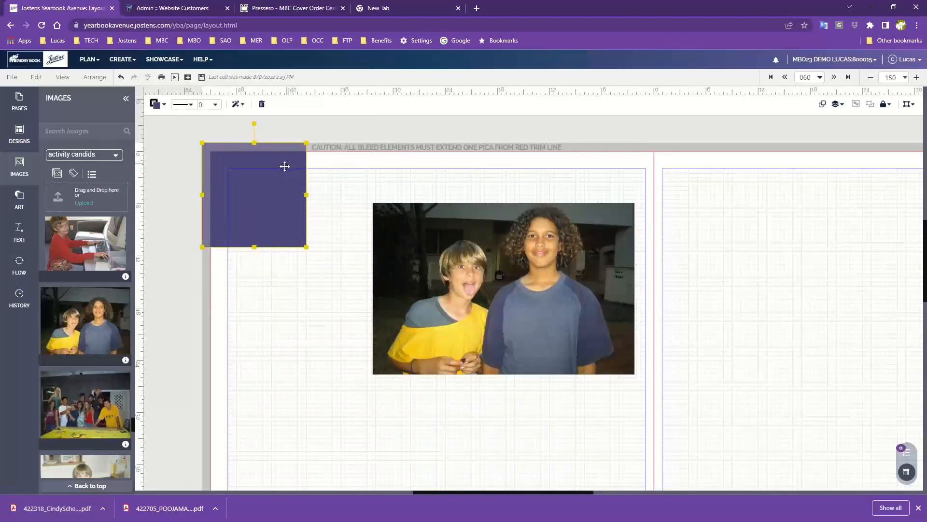
left_click(350, 157)
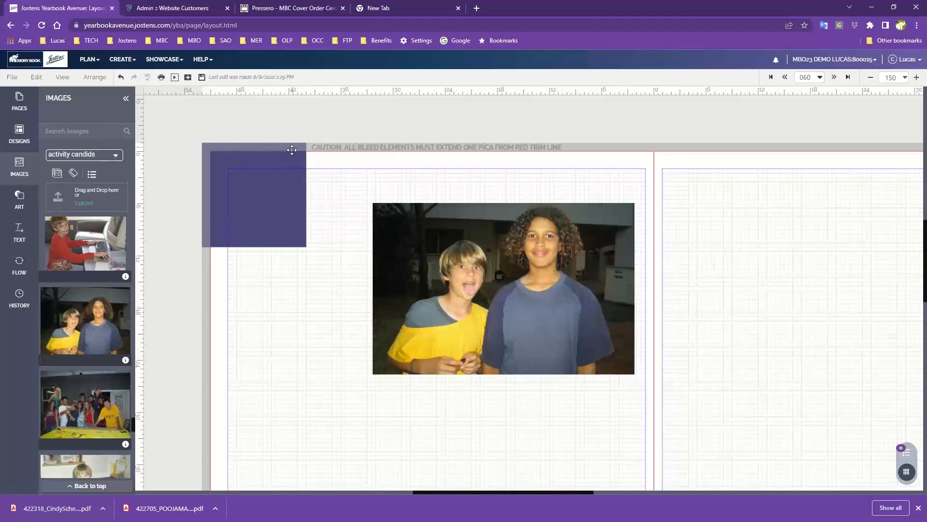
- Slide the purple square along the top bleed edge and bring it back inside the page margin beside the large photo
left_click(258, 210)
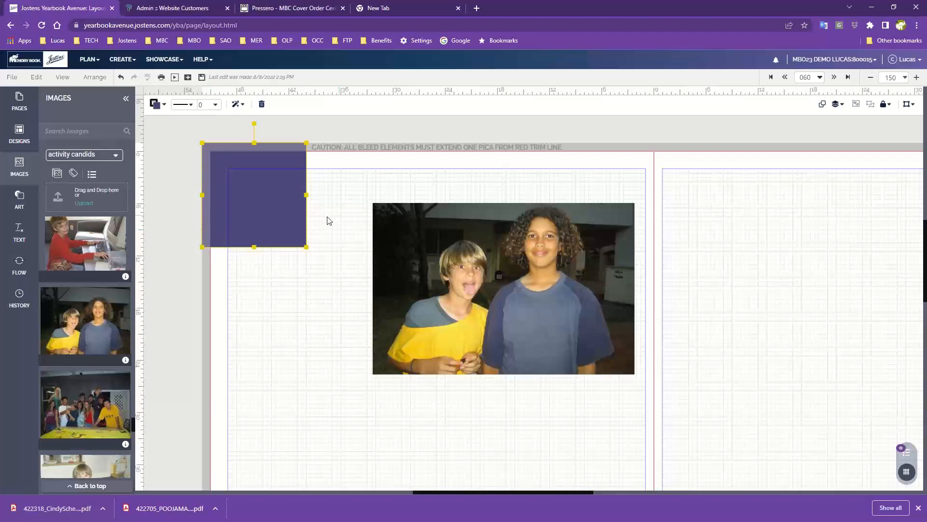
mouse_move(255, 200)
left_mouse_down()
mouse_move(267, 252)
mouse_move(261, 202)
mouse_move(273, 215)
mouse_move(257, 200)
left_mouse_up()
left_click_drag(292, 186, 284, 244)
left_click_drag(301, 220, 324, 203)
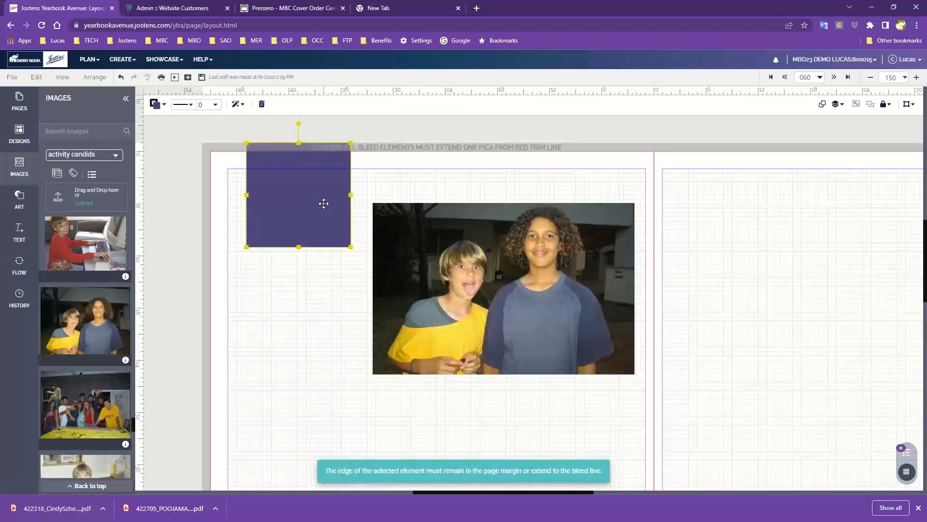
left_click_drag(324, 203, 323, 228)
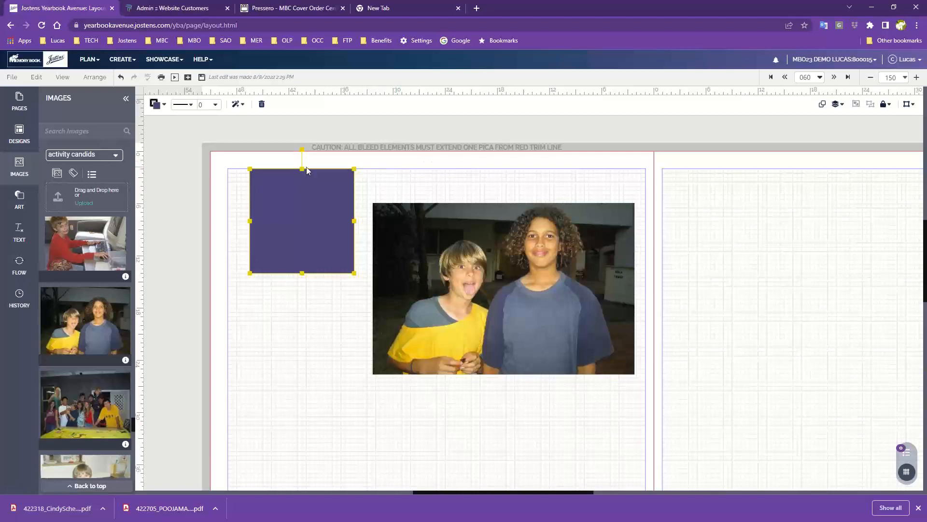
left_click_drag(301, 204, 302, 196)
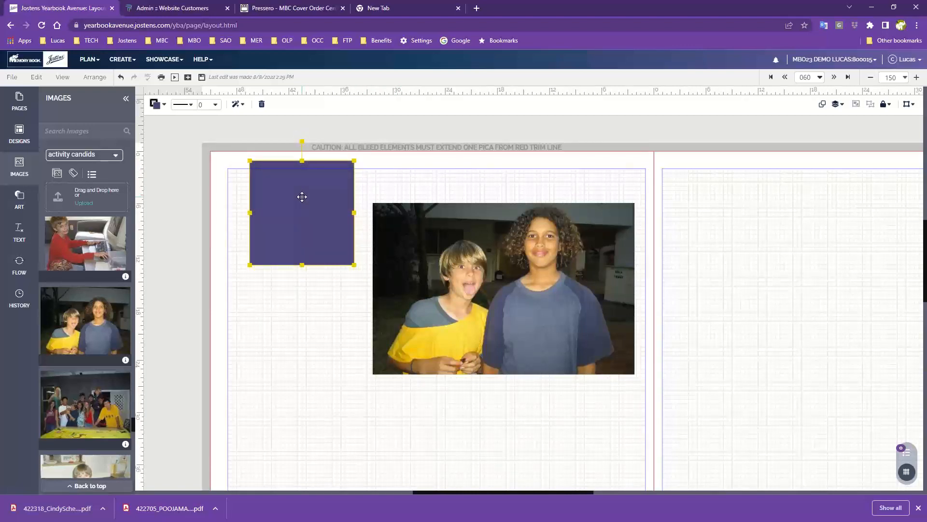
left_click_drag(302, 197, 295, 236)
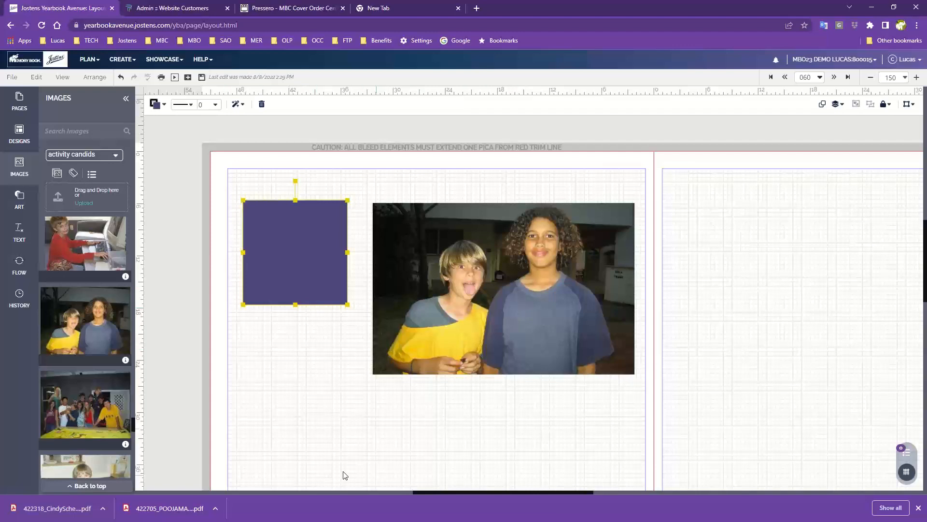
- Place the group photo, the two-boys photo and the computer photo in a row on the lower part of page 60
left_click_drag(72, 406, 290, 416)
left_click_drag(110, 360, 464, 435)
left_click_drag(73, 248, 507, 438)
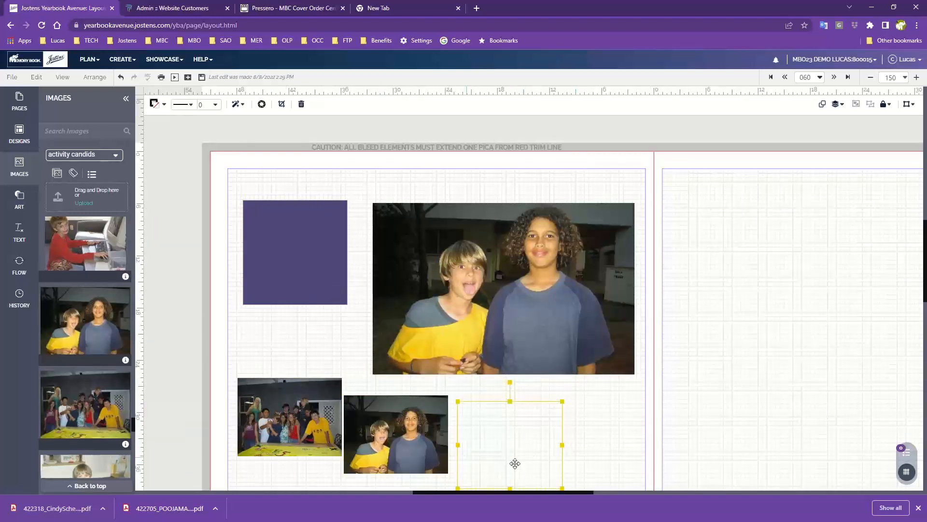
left_click(589, 429)
- Rearrange the photos inside the margin, raising the large photo near the top margin and overlapping the purple square with the group photo
left_click_drag(408, 414, 388, 419)
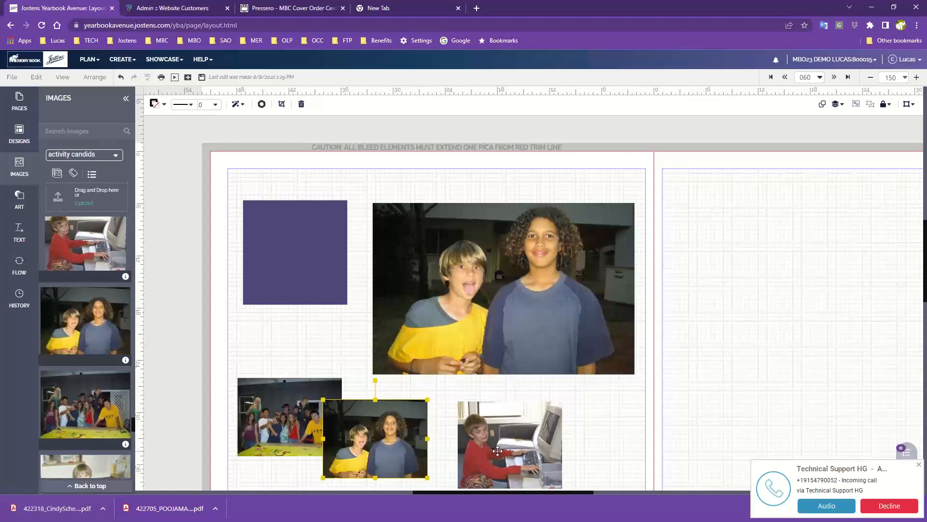
left_click_drag(527, 325, 517, 298)
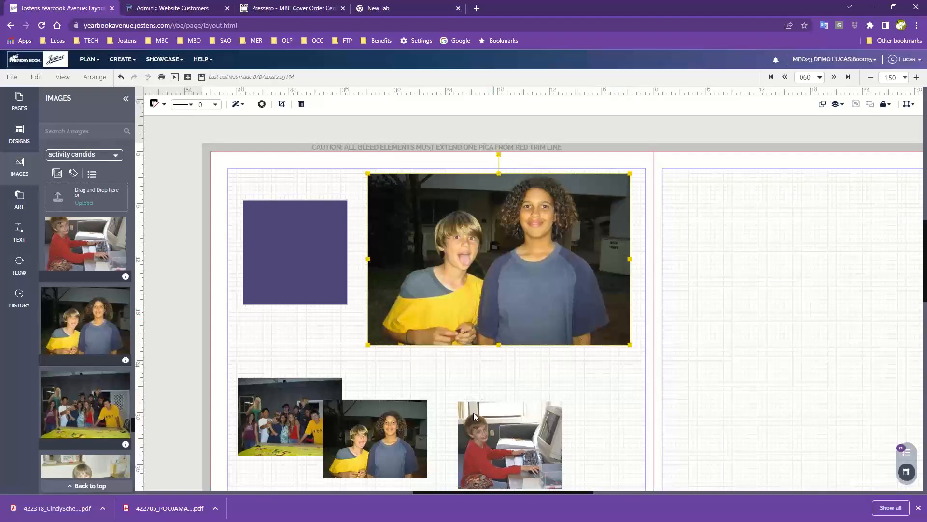
left_click_drag(272, 433, 284, 308)
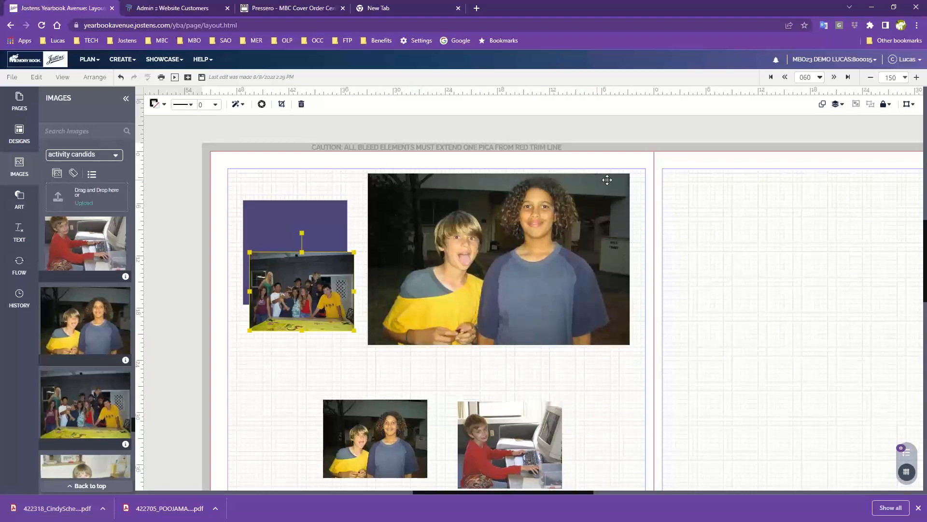
- Trim the large photo's top edge slightly and shift the photo to the gutter and across to the left bleed edge
left_click(466, 195)
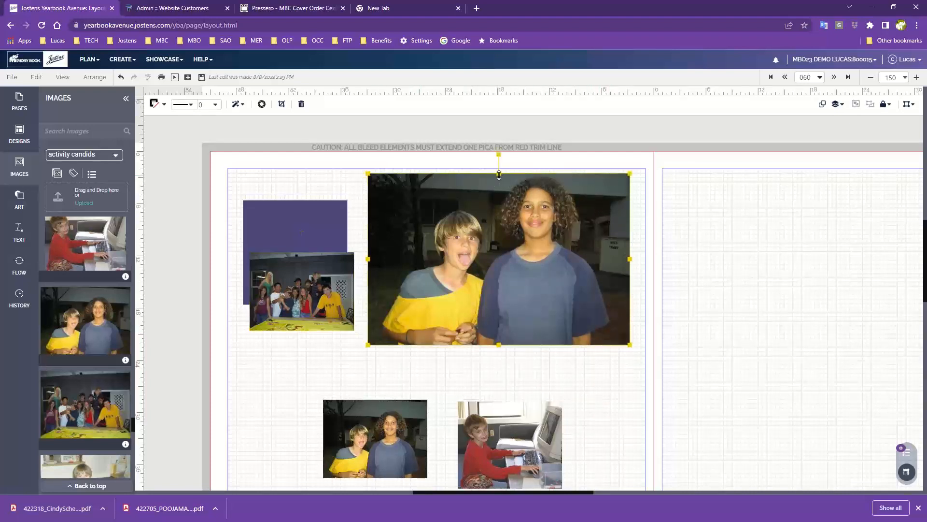
left_click_drag(499, 173, 499, 176)
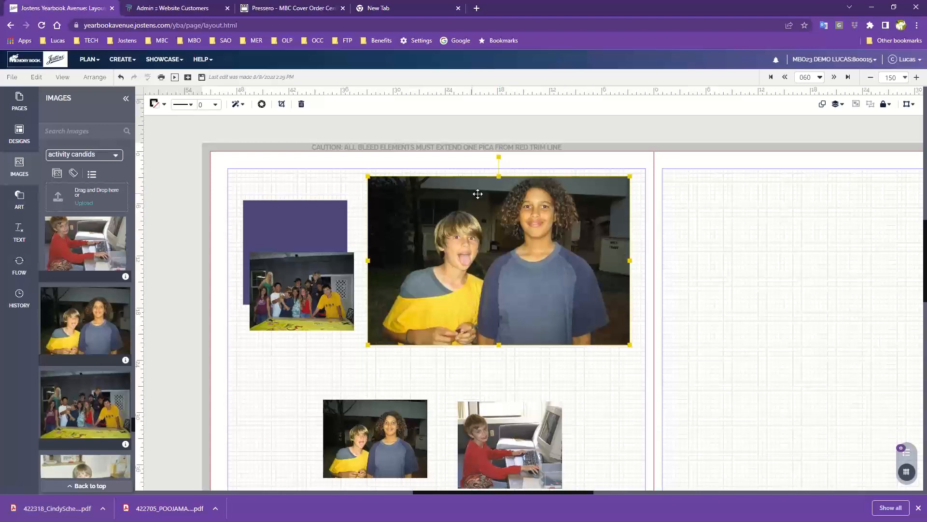
left_click_drag(521, 267, 545, 270)
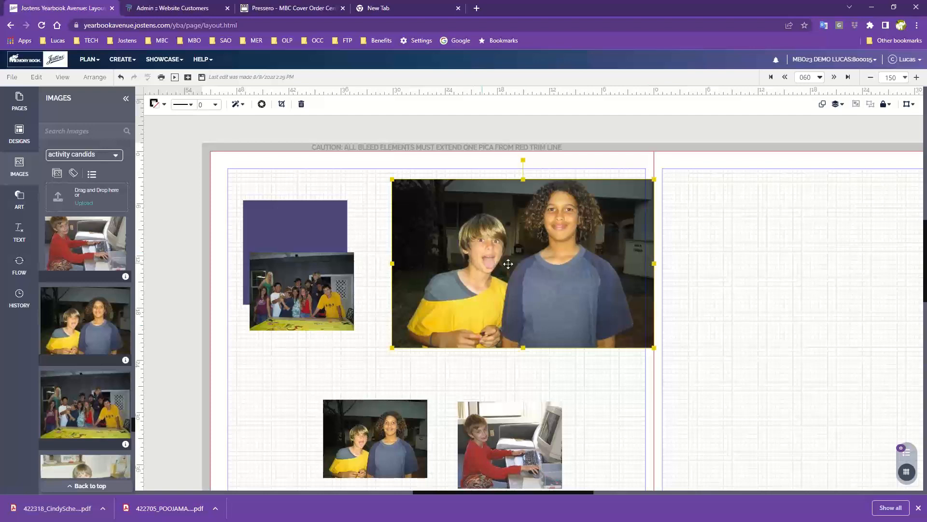
left_click_drag(493, 263, 304, 272)
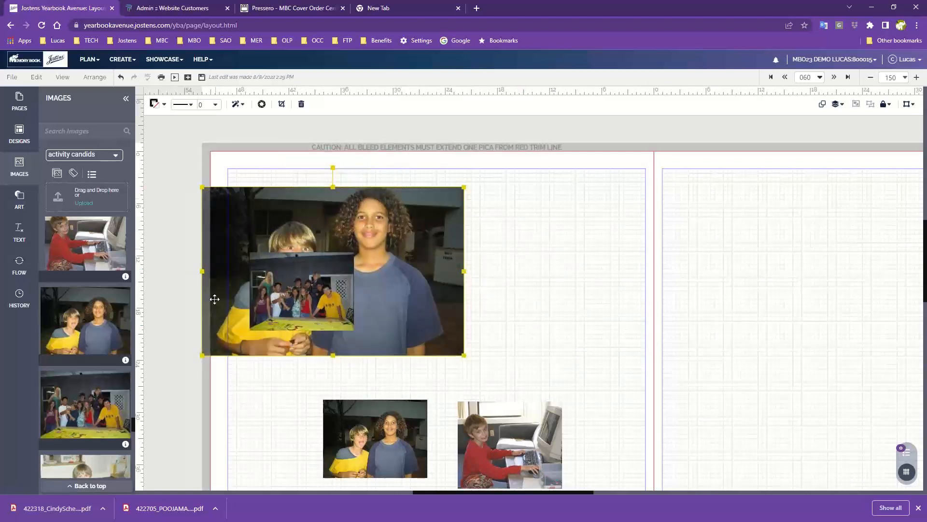
- Move the large photo up to the top bleed line and place a horizontal ruler guide along the top trim line
left_click_drag(461, 284, 554, 241)
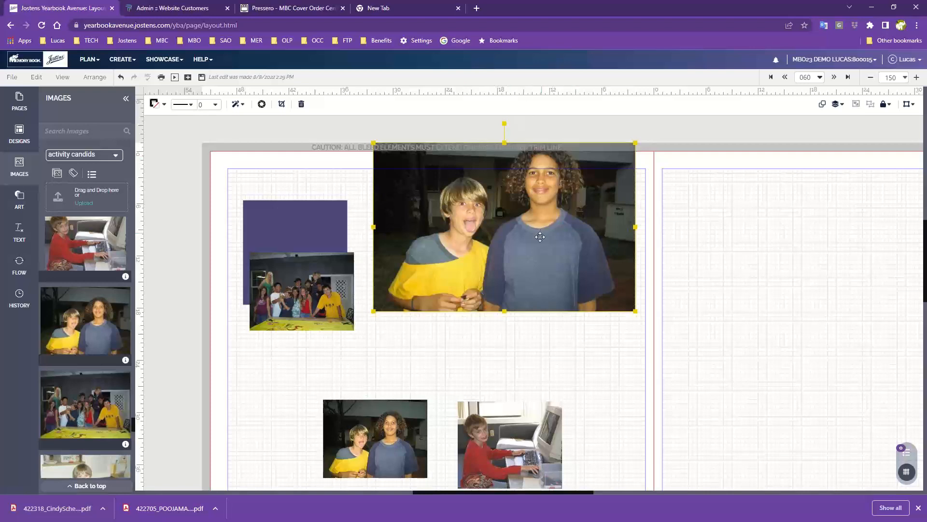
mouse_move(540, 240)
left_mouse_down()
mouse_move(540, 259)
mouse_move(542, 227)
left_mouse_up()
left_click_drag(533, 92, 535, 154)
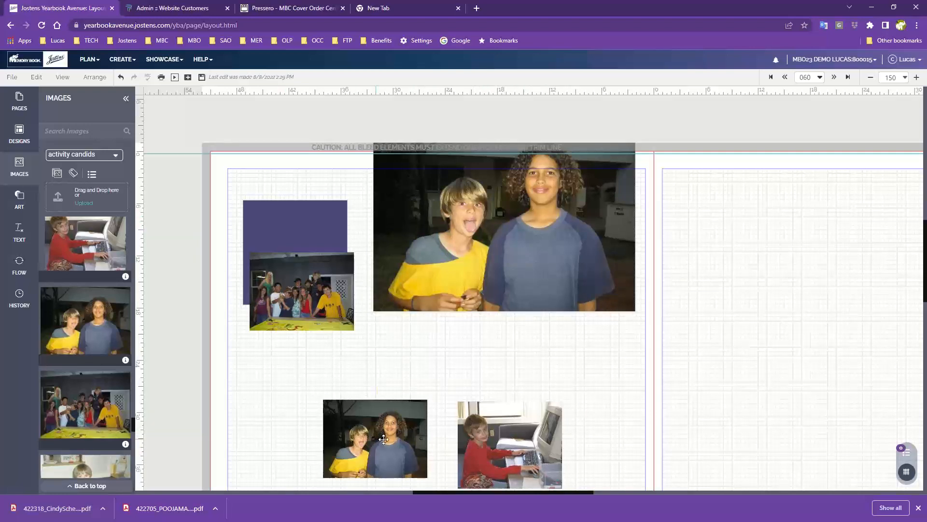
- Move the small two-boys photo into the upper-left bleed corner and bring it back to the area below the large photo
left_click_drag(381, 437, 352, 279)
left_click_drag(275, 269, 288, 161)
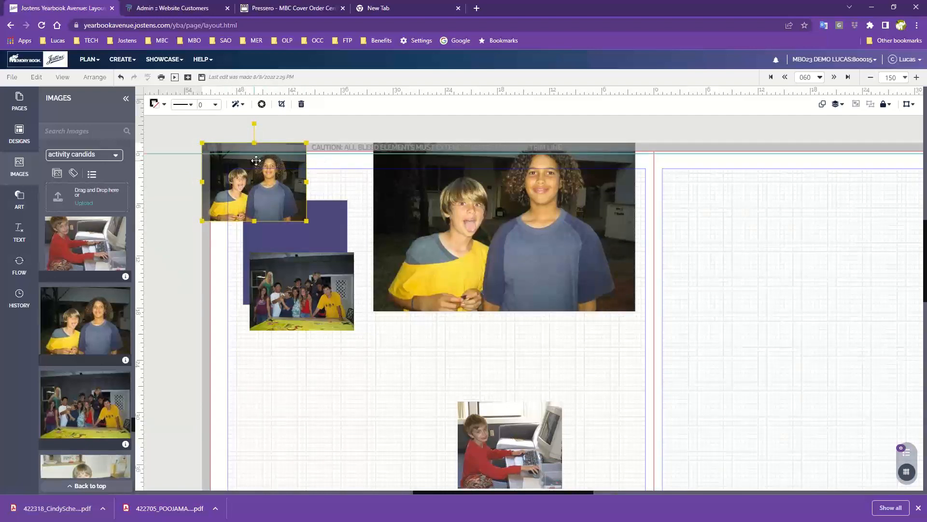
left_click_drag(246, 165, 347, 341)
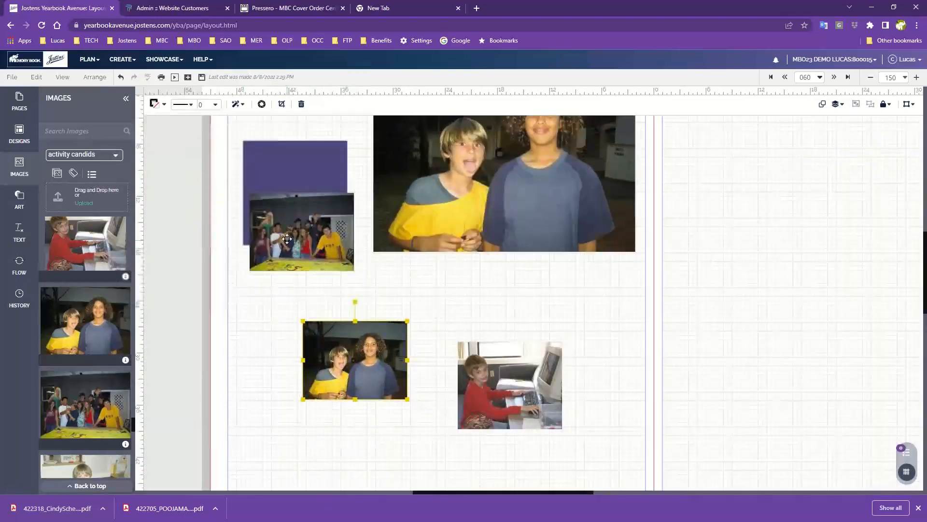
- Move the group photo up to the top bleed line and bring the large photo back inside the page margin
left_click_drag(288, 255, 287, 177)
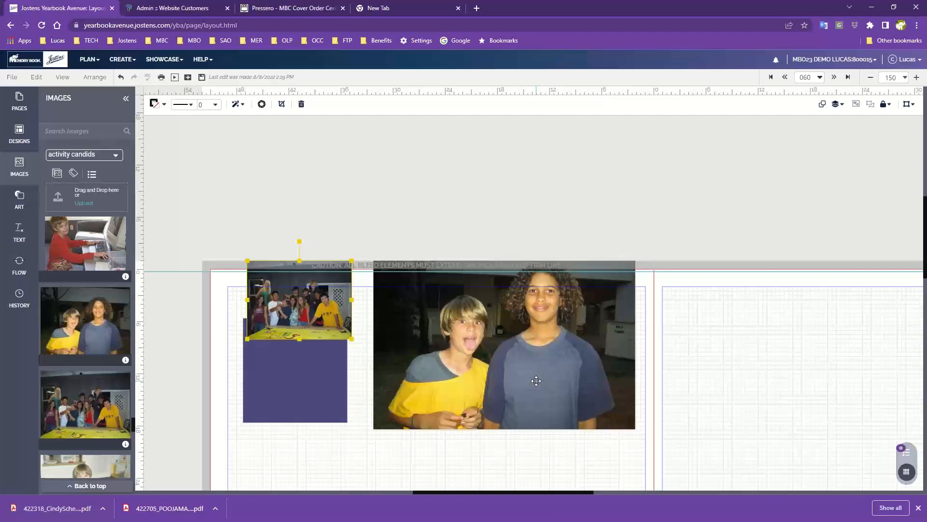
scroll(530, 360, "down", 1)
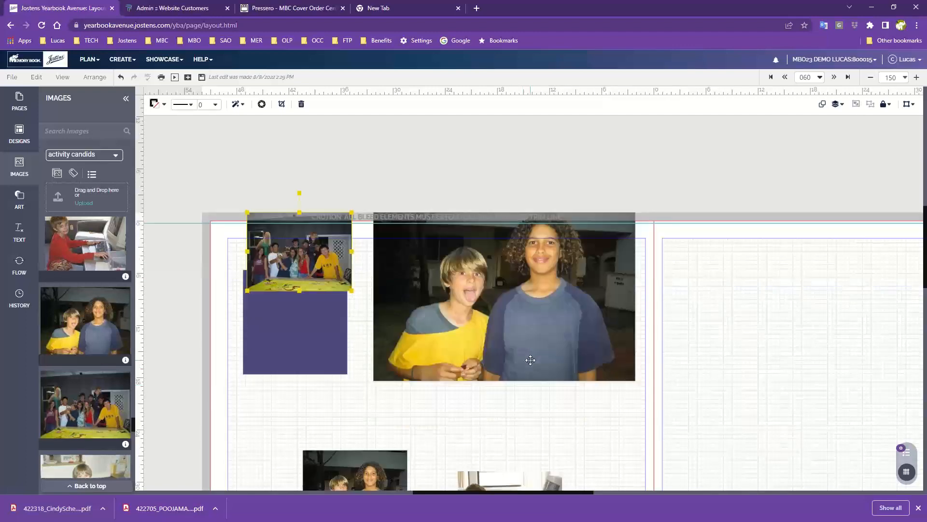
scroll(530, 359, "down", 1)
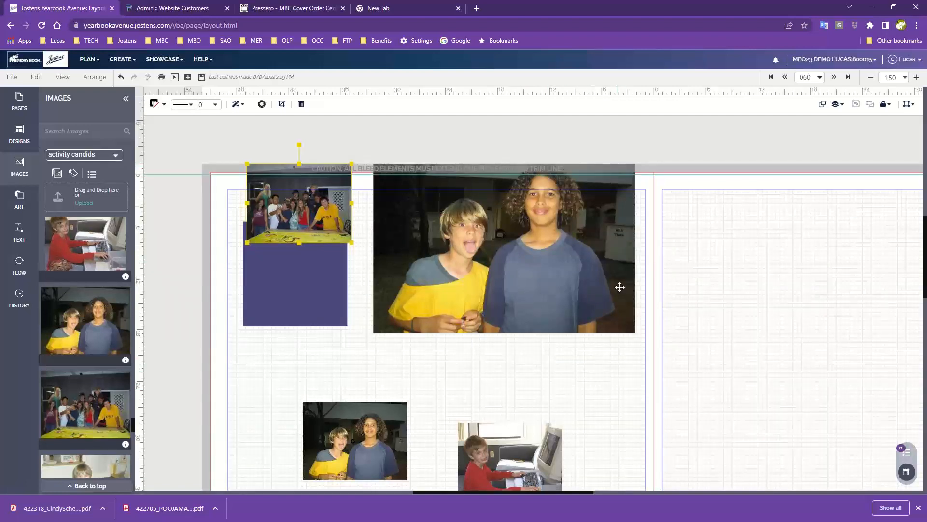
left_click_drag(614, 254, 612, 299)
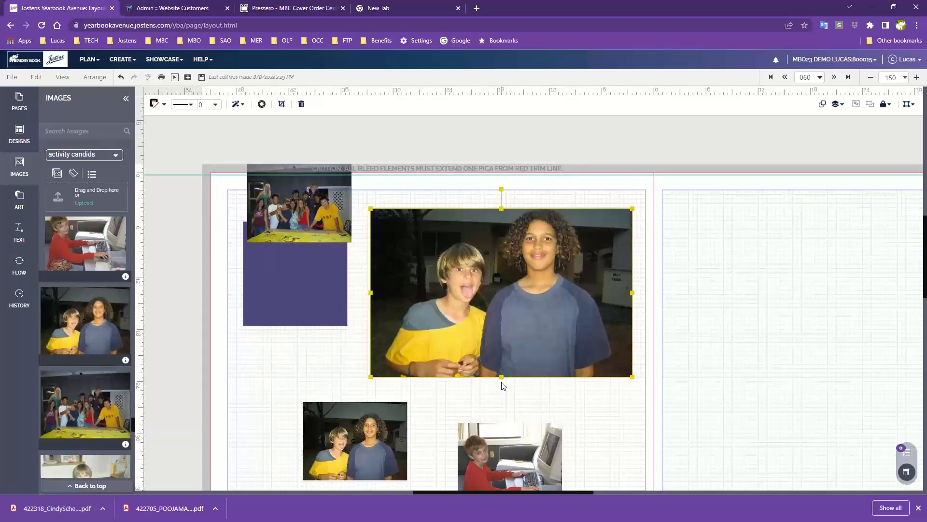
left_click(612, 177)
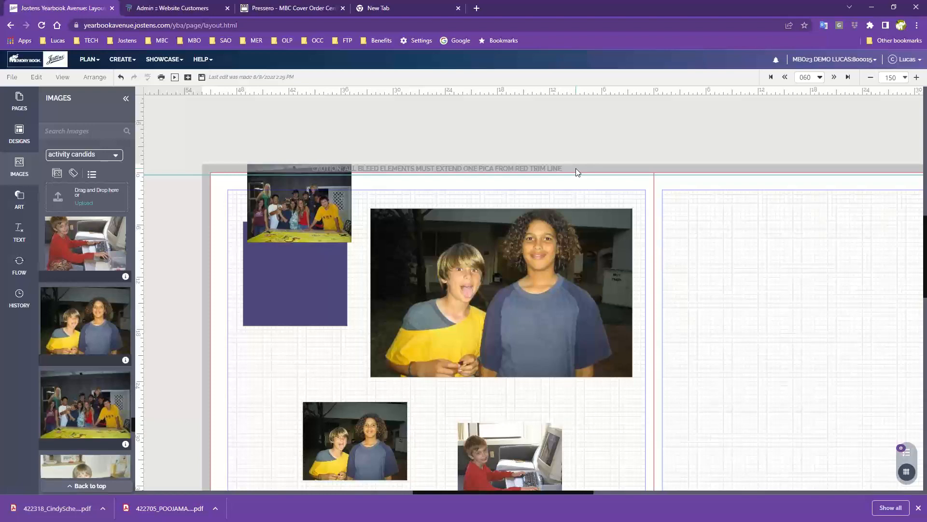
- Clear page 60 by deleting the purple square and all four photos
left_click(306, 274)
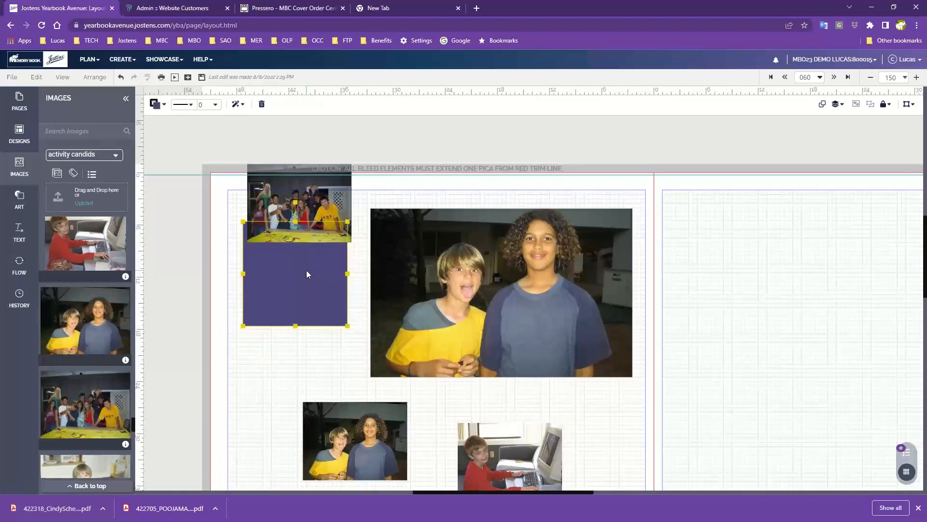
key("Delete")
key("Delete")
key("Delete")
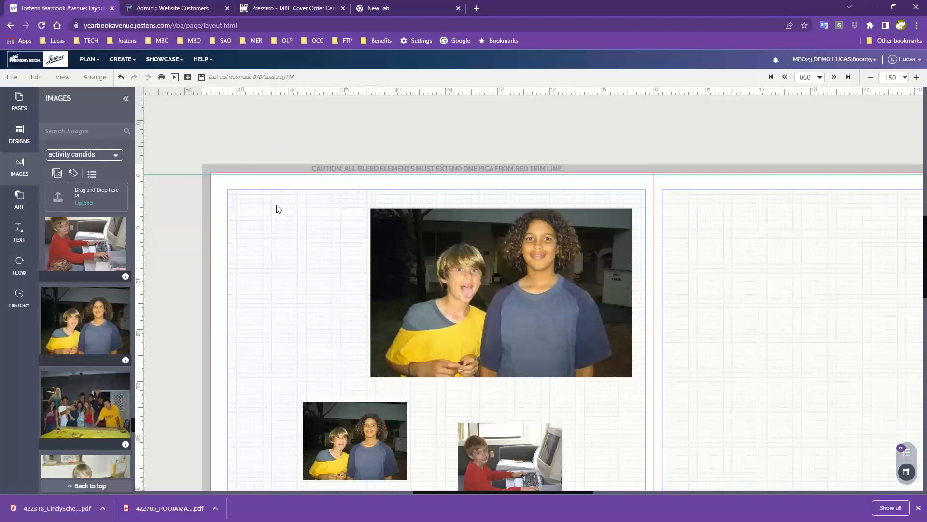
left_click(529, 260)
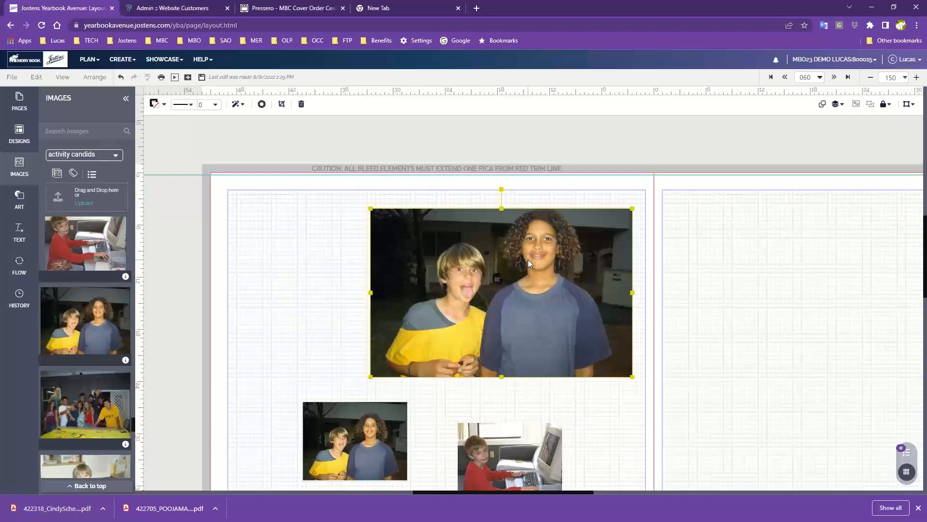
key("Delete")
key("Delete")
left_click(507, 429)
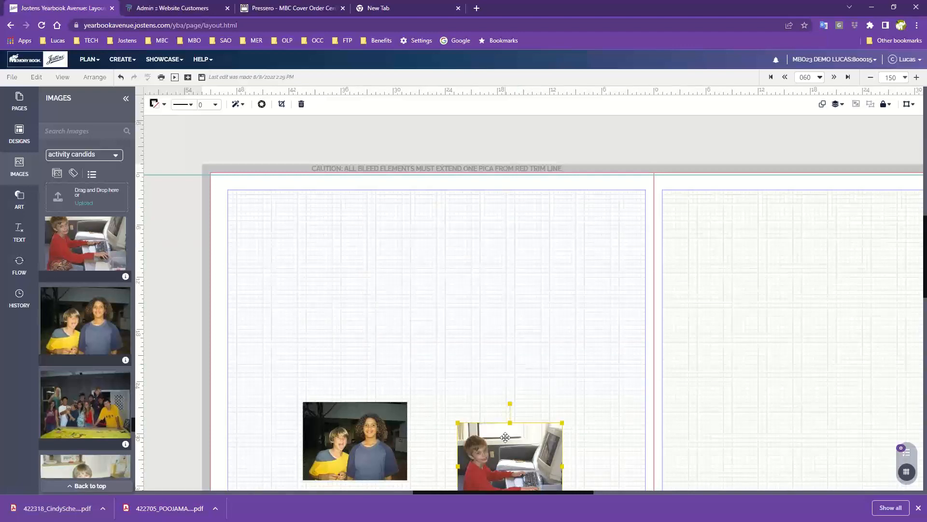
key("Delete")
key("Delete")
left_click(369, 438)
key("Delete")
key("Delete")
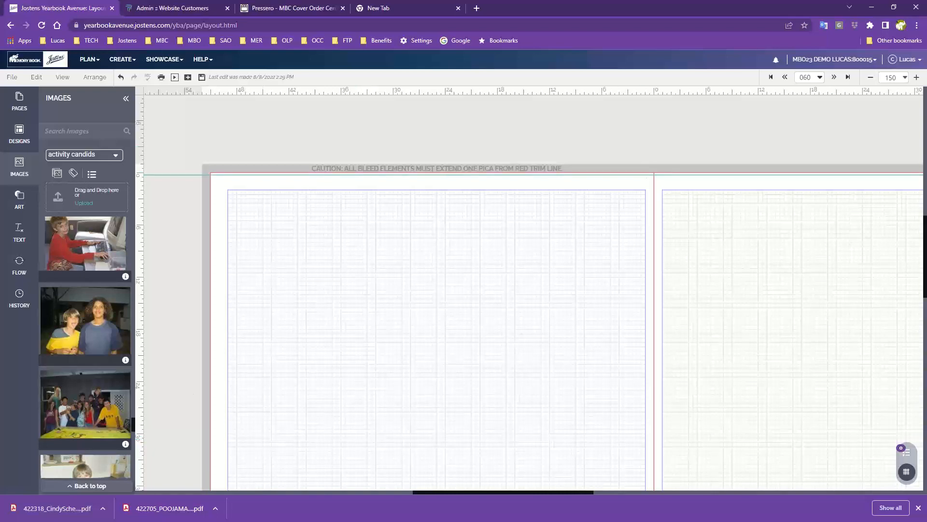
- Set the layout zoom to 125 and enlarge the whole web page by three browser zoom levels
left_click(916, 78)
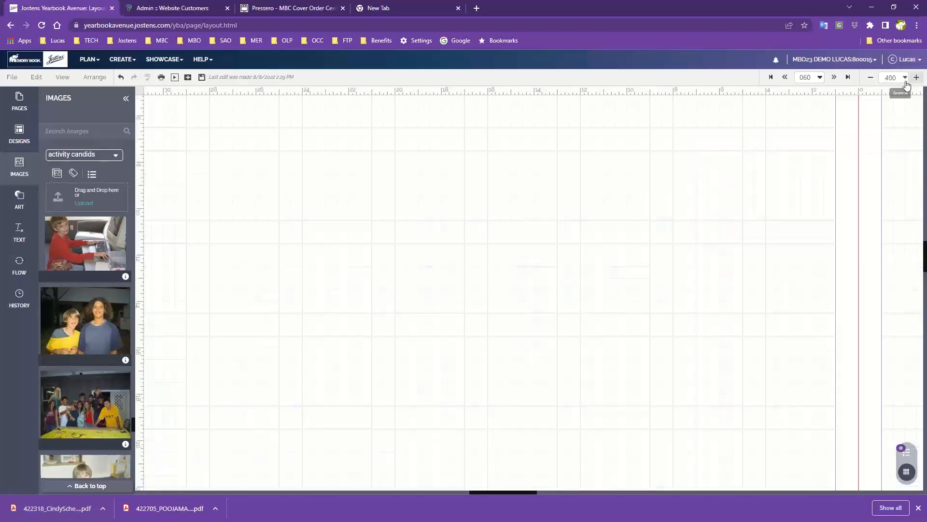
left_click(870, 78)
left_click(870, 78)
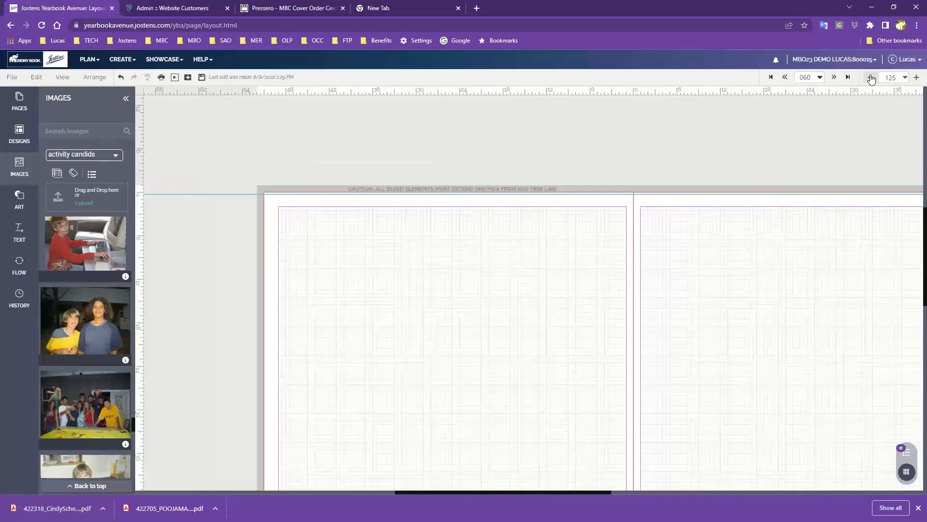
left_click(917, 25)
left_click(891, 116)
left_click(891, 117)
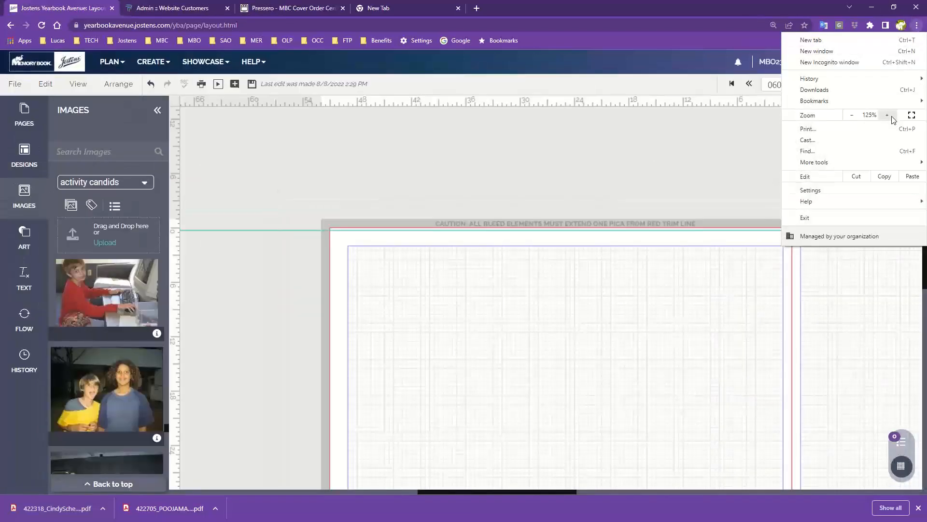
left_click(892, 117)
left_click(398, 155)
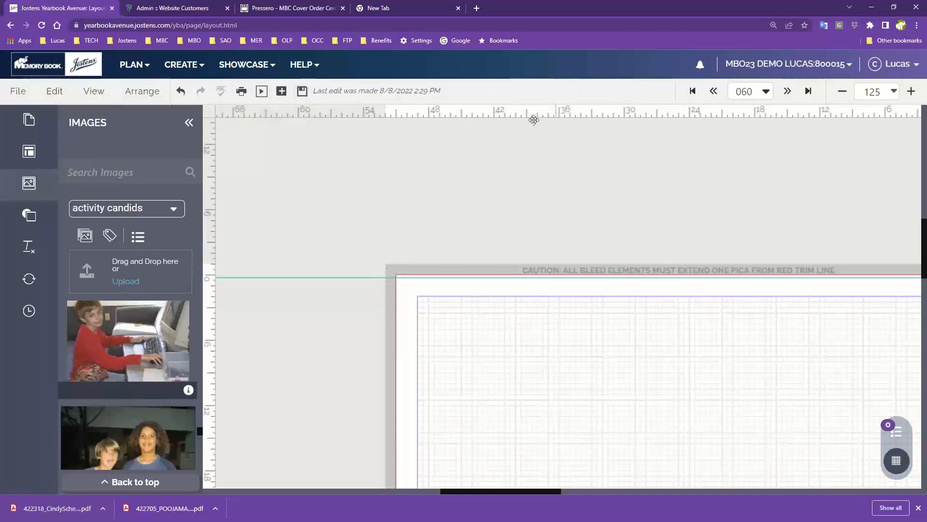
- Review the Page Info for pages 060 and 061 and close it
left_click(11, 95)
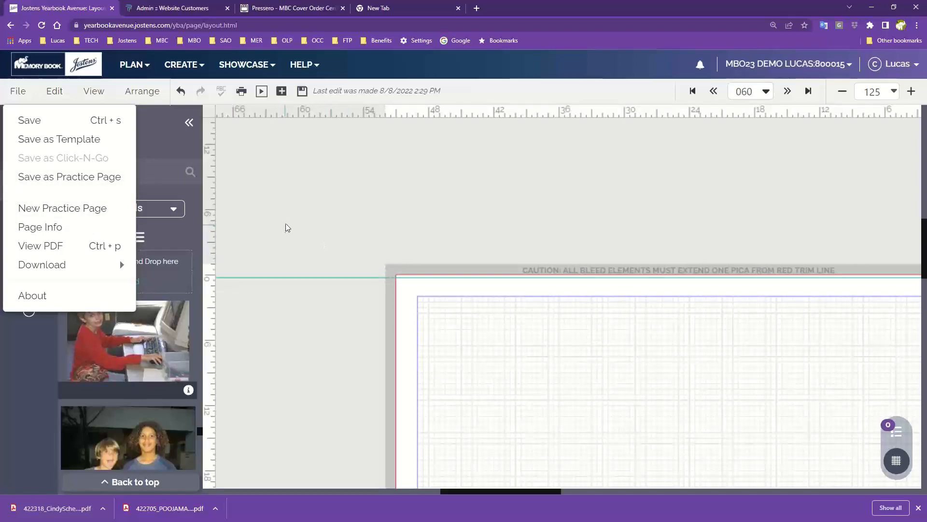
scroll(286, 228, "down", 3)
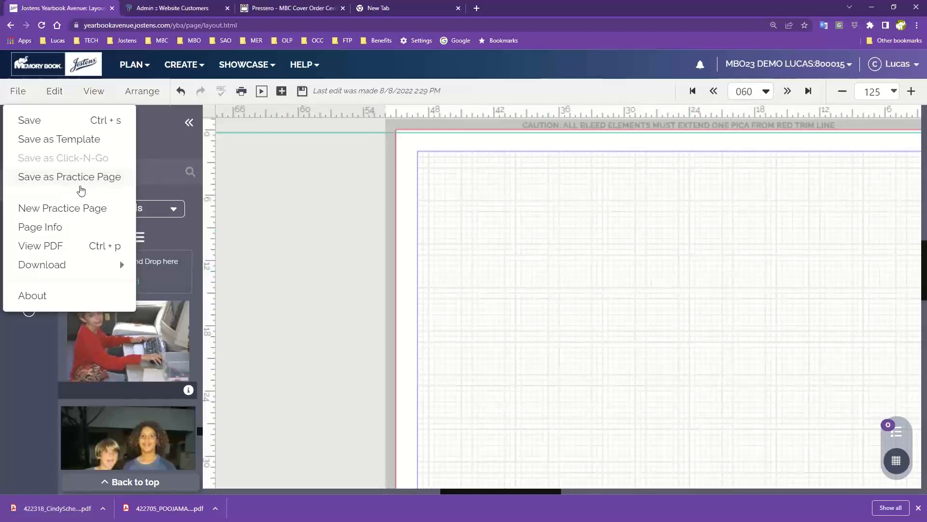
left_click(48, 228)
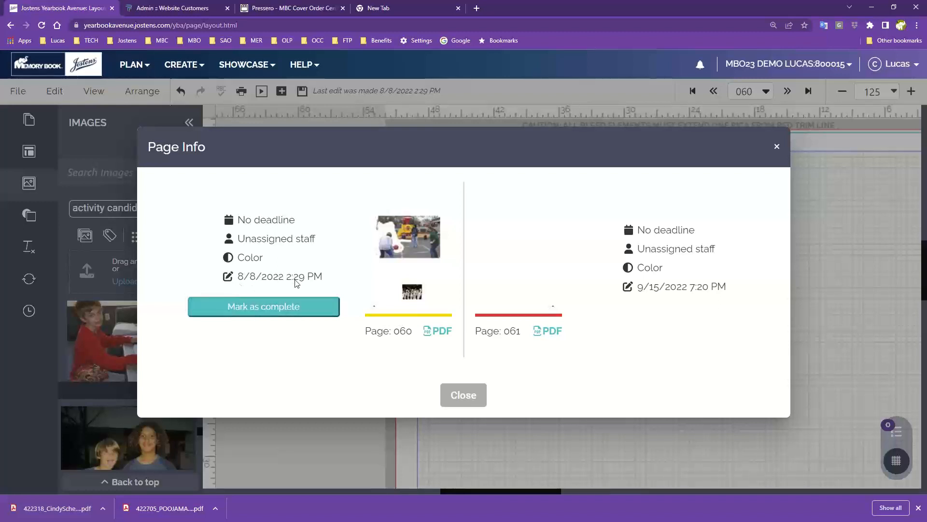
left_click(464, 397)
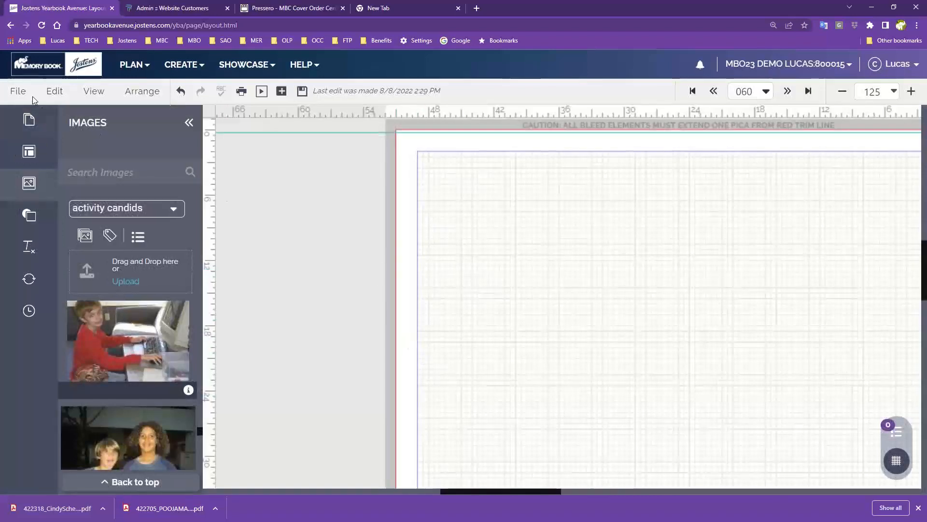
- Check the image formats offered for downloading the current spread
left_click(17, 91)
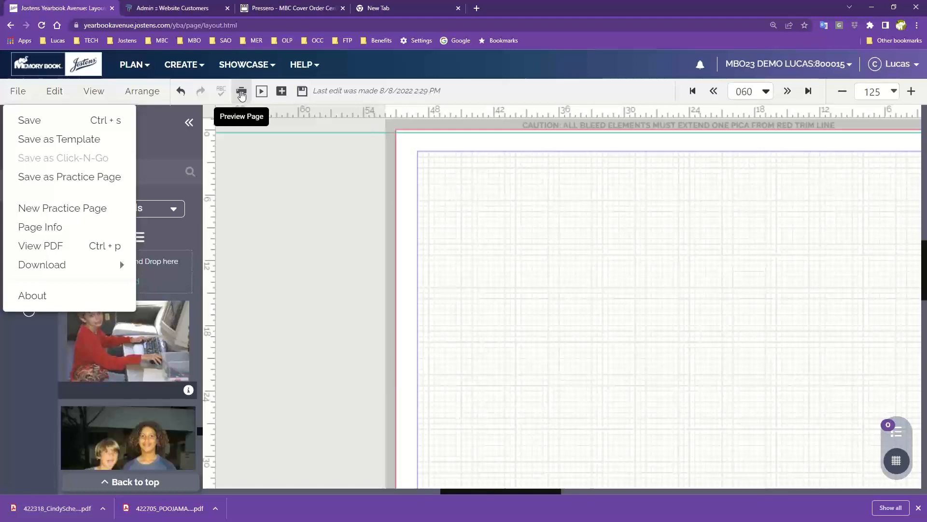
mouse_move(57, 266)
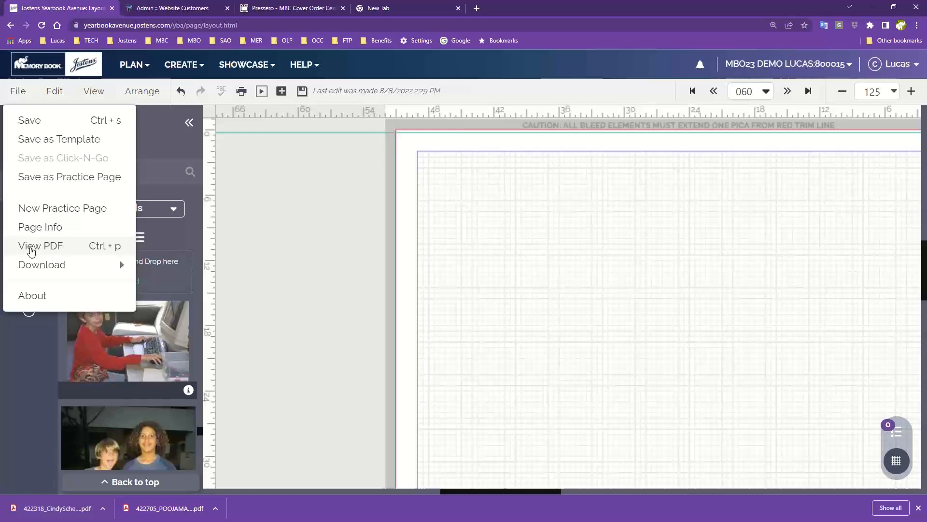
mouse_move(32, 266)
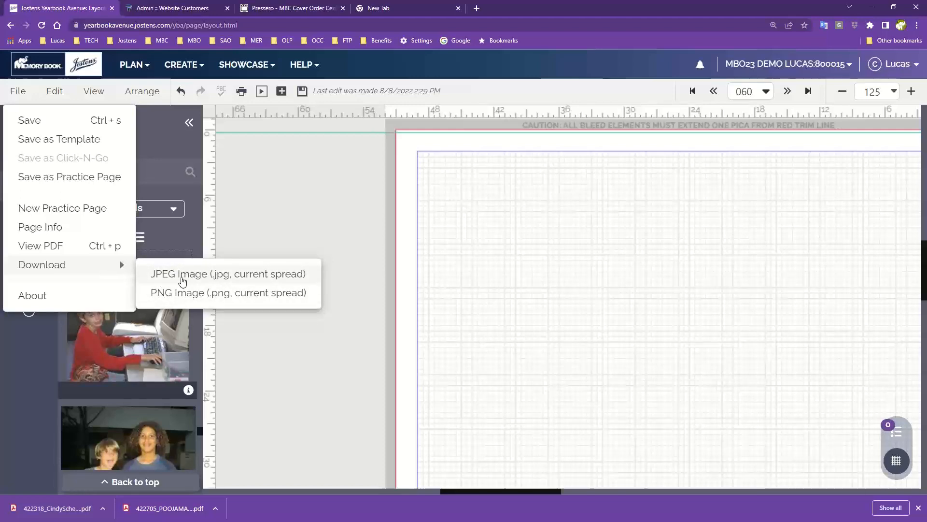
- Inspect the Change Background options for the left page, moving the dialog over the page, and close it without changes
left_click(52, 91)
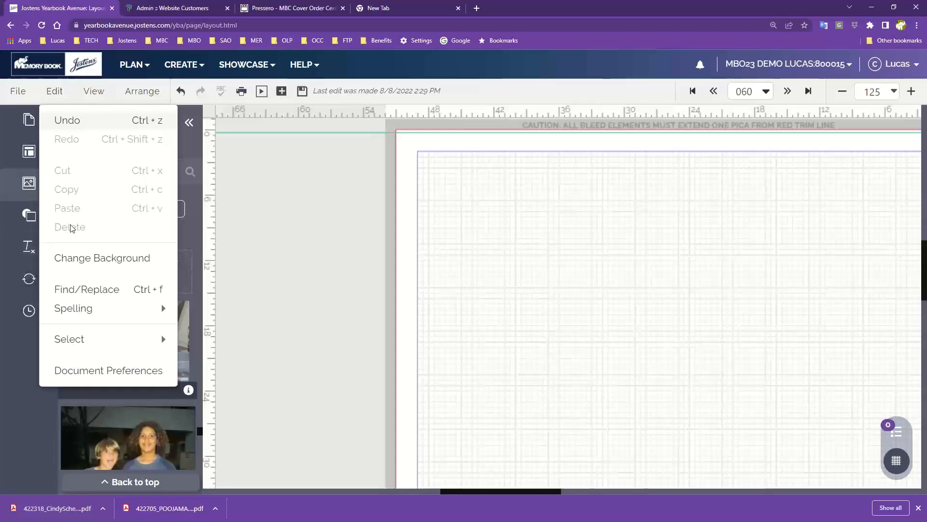
left_click(74, 261)
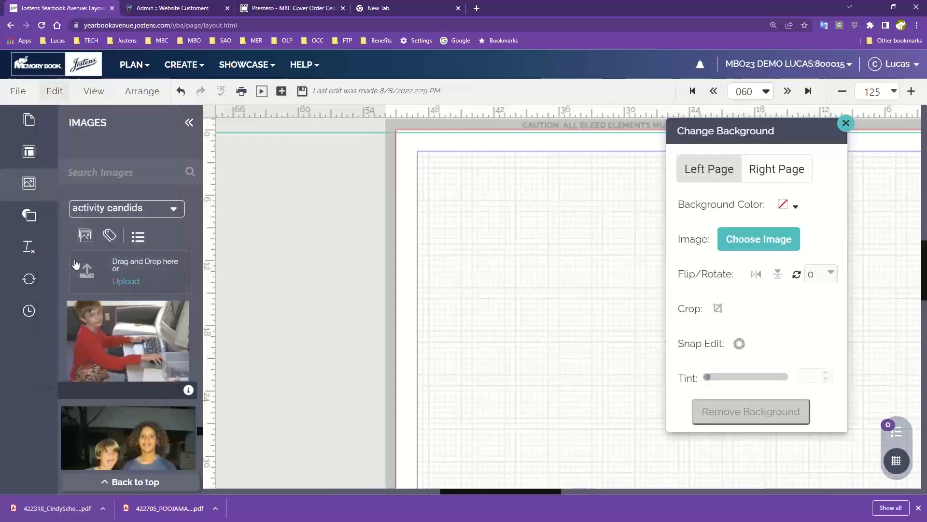
left_click_drag(684, 138, 463, 153)
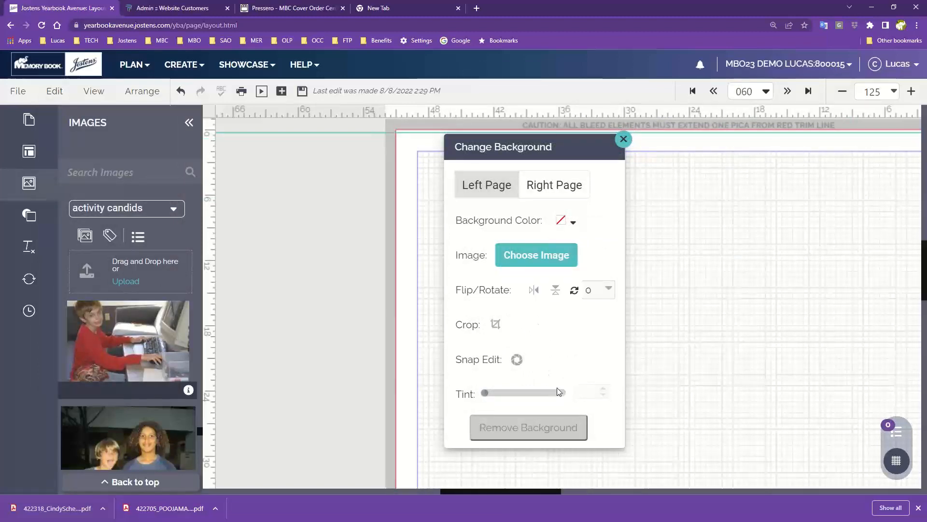
left_click(623, 139)
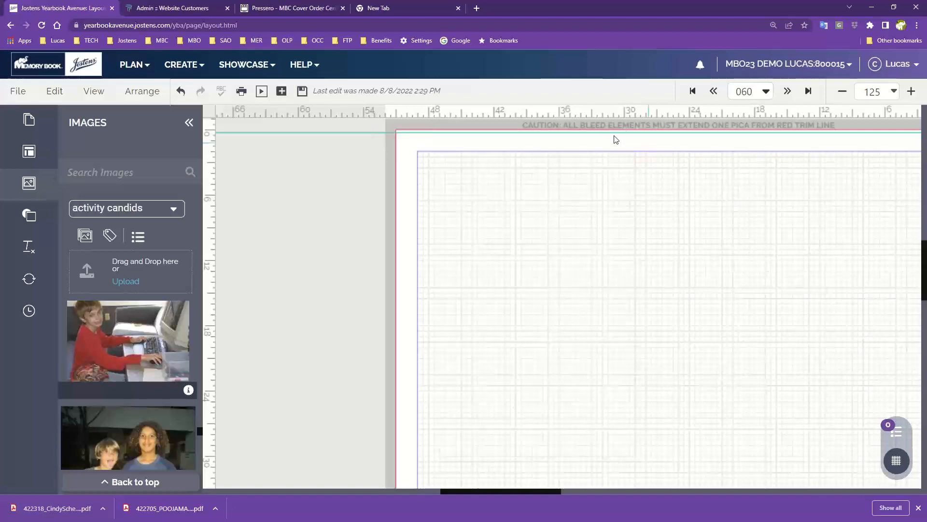
- Look through the Spelling options and the Select options for choosing elements by type
left_click(55, 91)
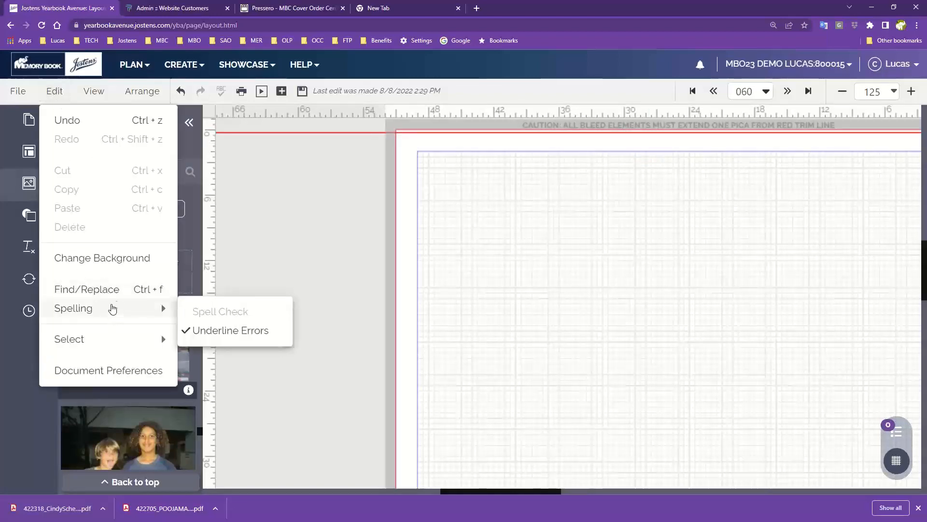
mouse_move(117, 309)
mouse_move(111, 347)
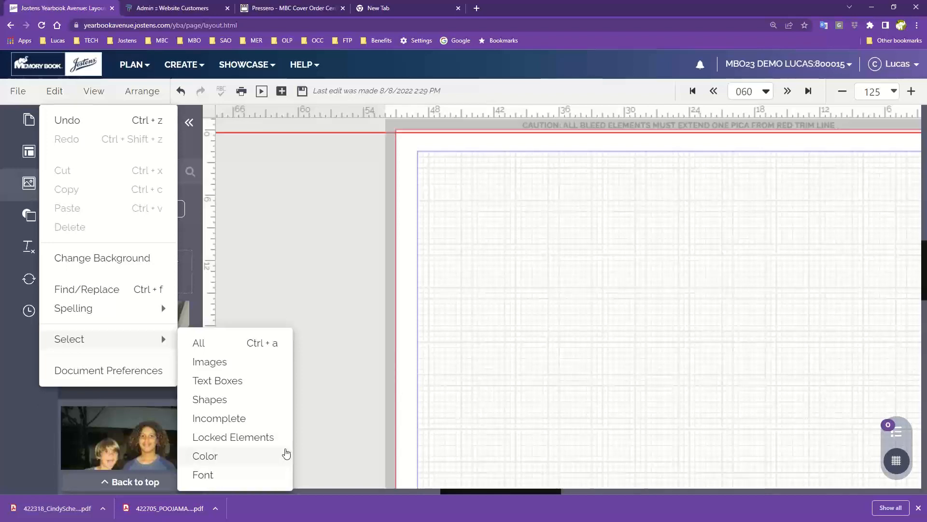
- Hide the layout's grid lines and show them again
left_click(93, 94)
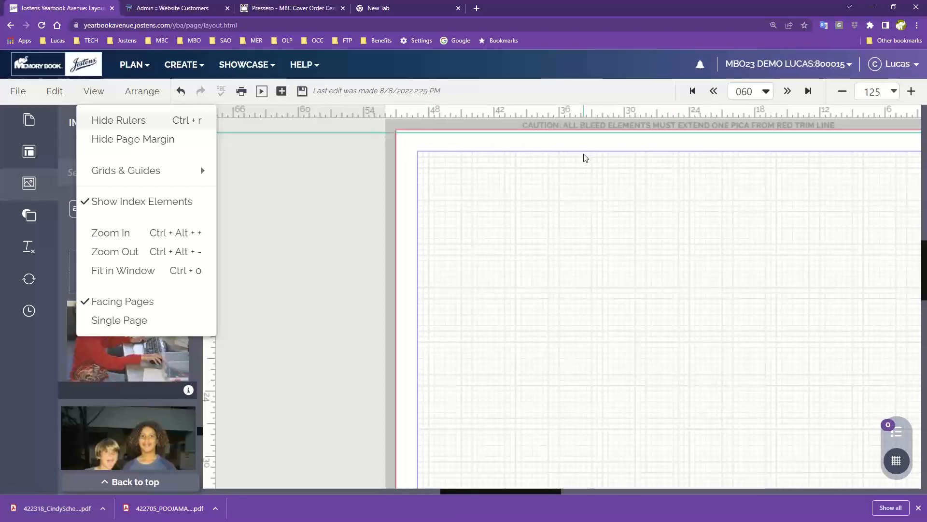
mouse_move(161, 171)
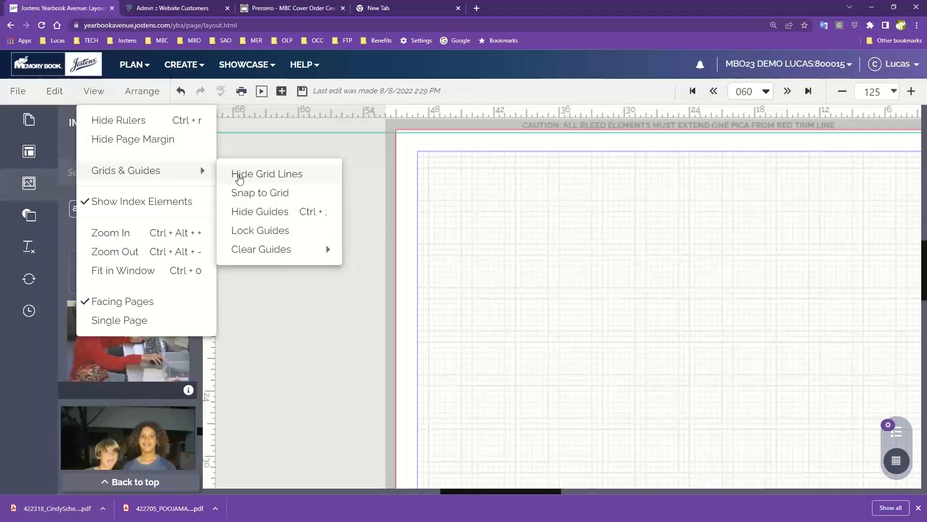
left_click(239, 178)
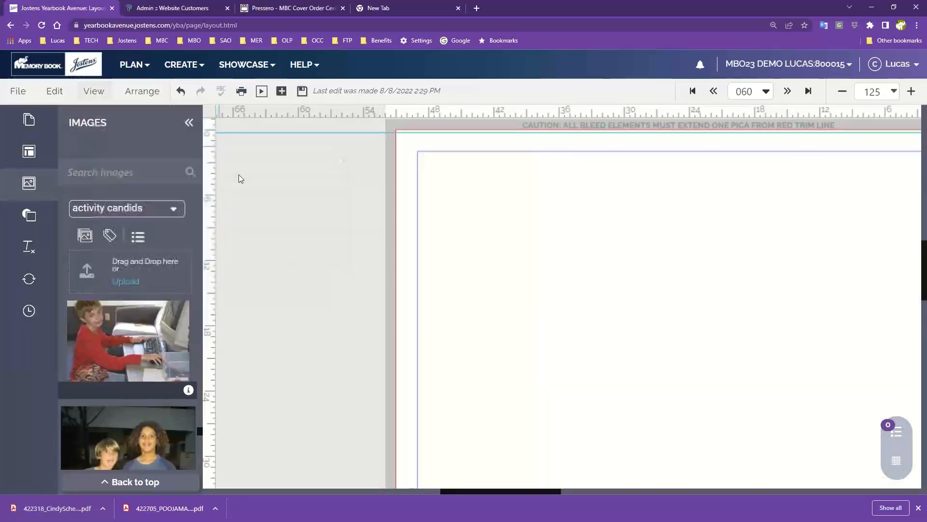
left_click(93, 95)
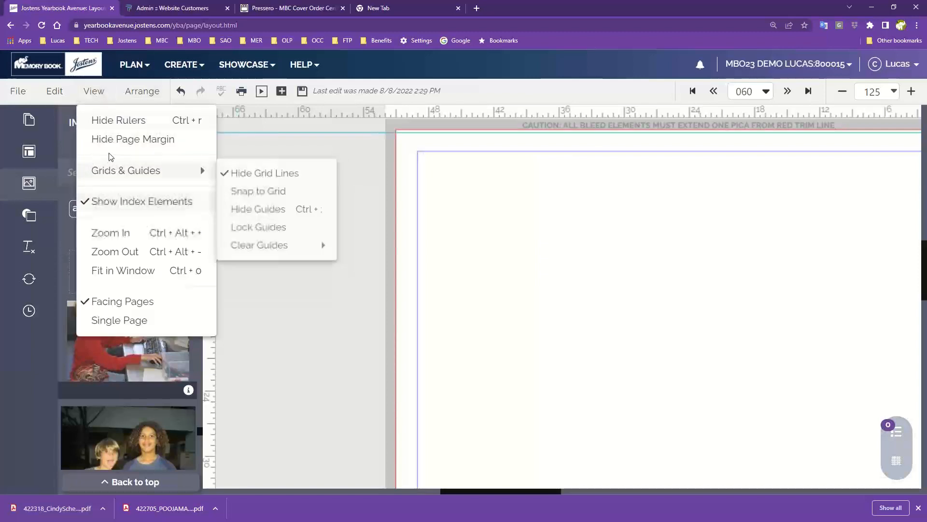
mouse_move(109, 171)
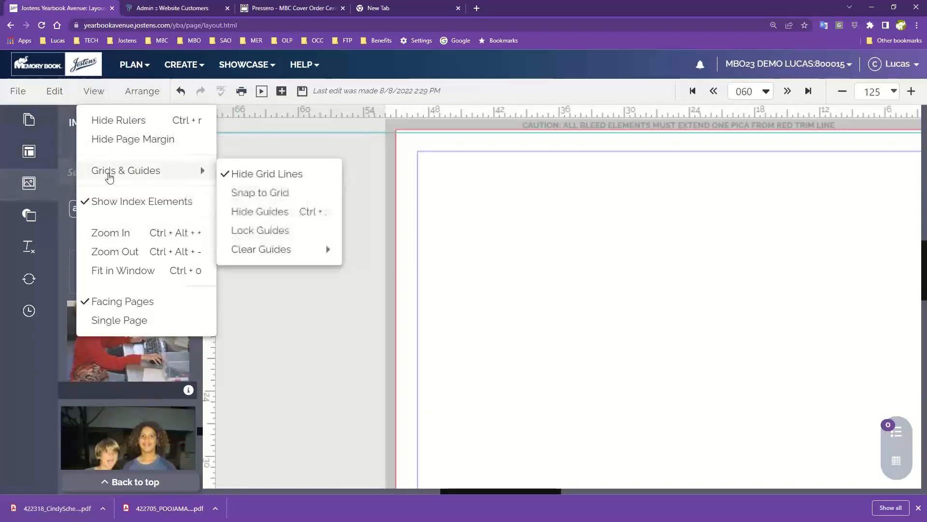
left_click(240, 177)
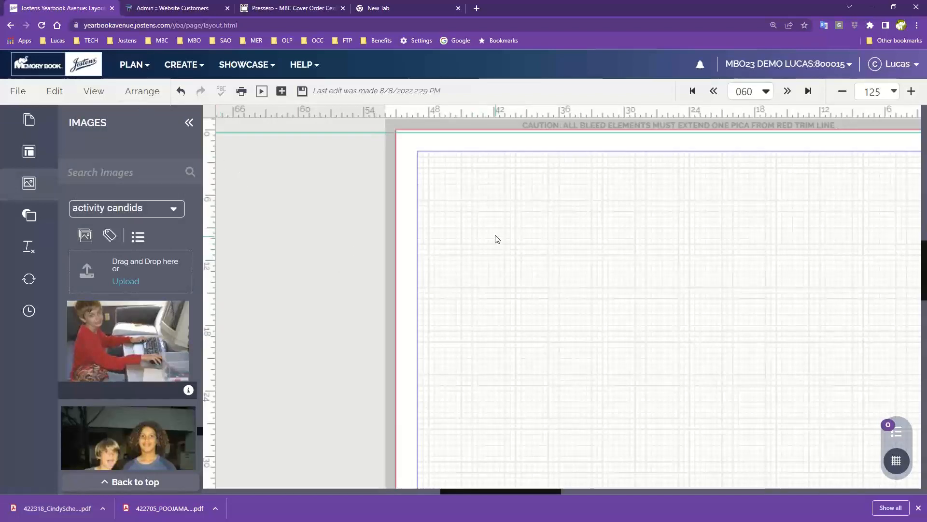
- Toggle the grid lines off and on several times, leaving them displayed across the spread
left_click_drag(717, 272, 577, 279)
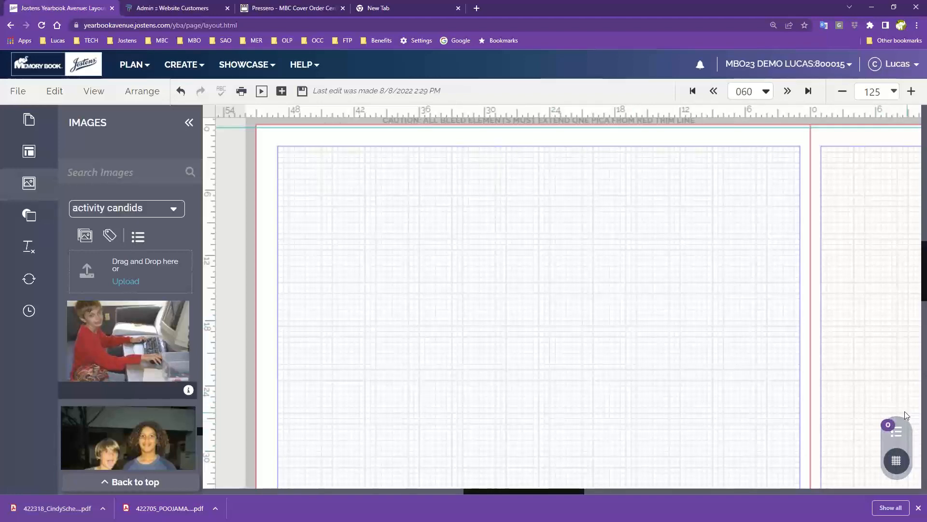
left_click(897, 465)
left_click(897, 464)
left_click(897, 463)
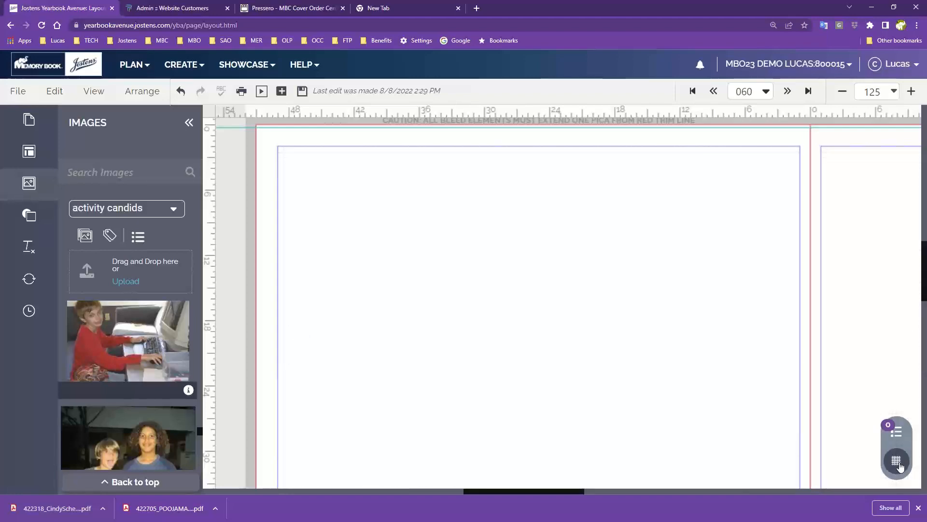
left_click(897, 463)
left_click(897, 463)
left_click(897, 463)
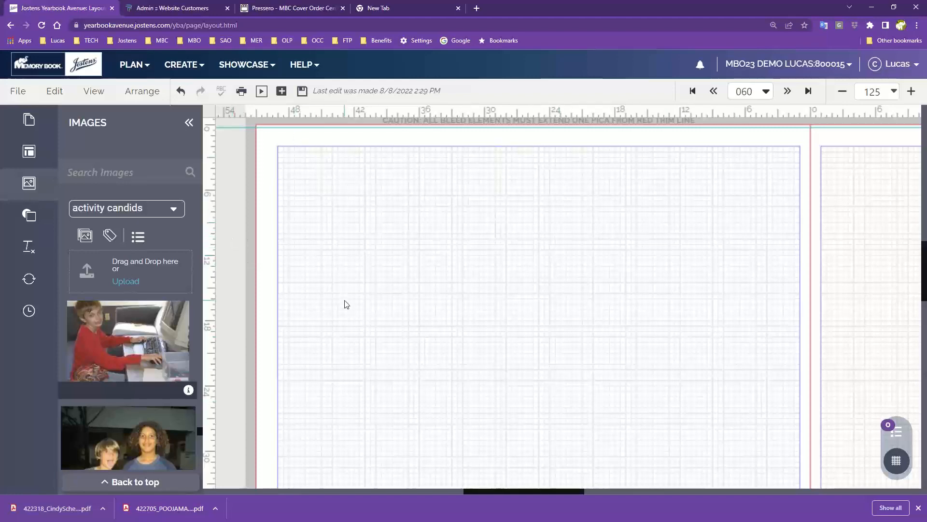
- Turn on Snap to Grid for the layout
left_click(96, 93)
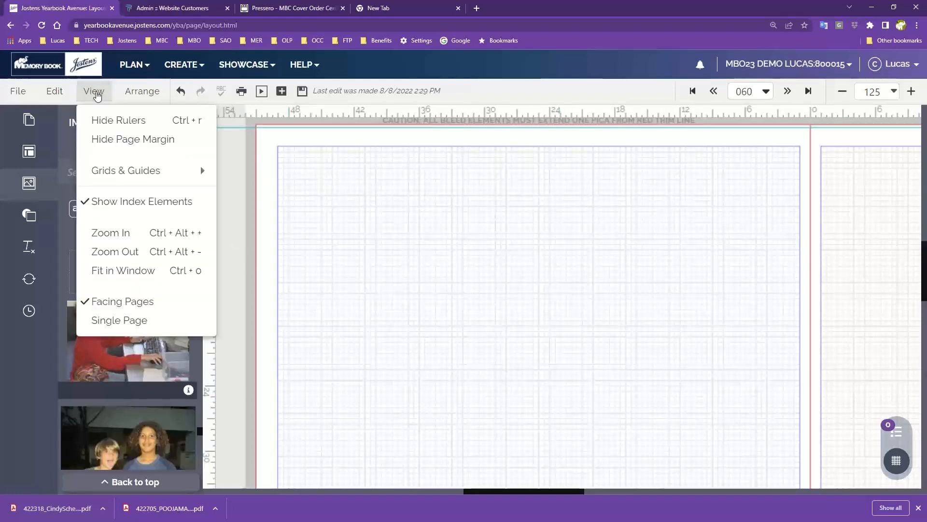
mouse_move(116, 174)
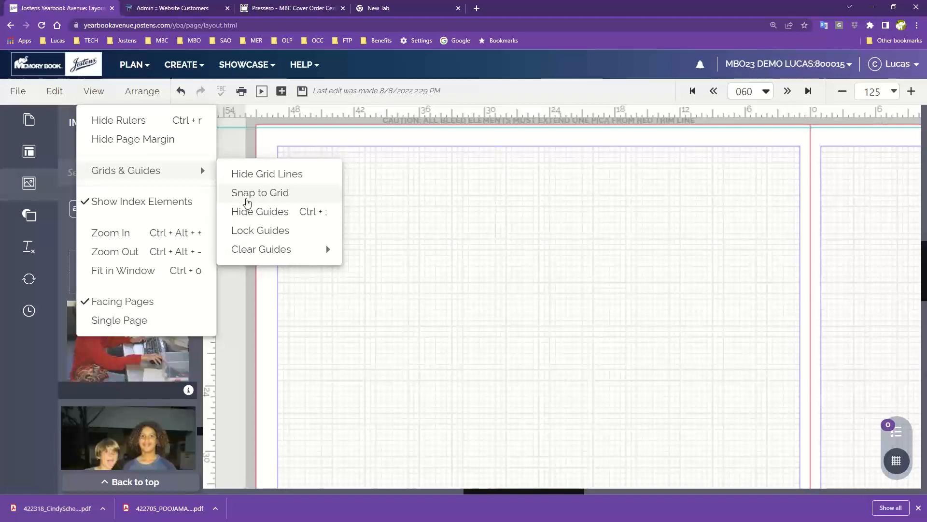
left_click(246, 193)
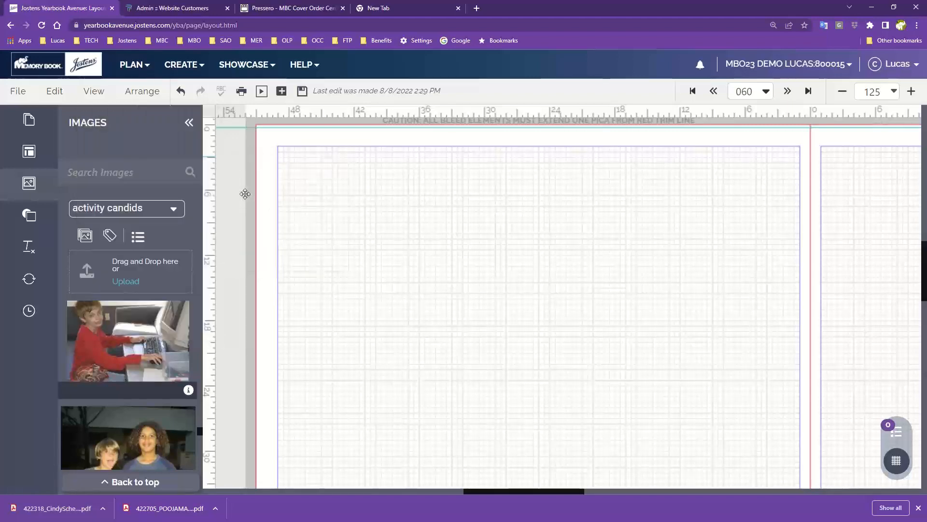
- Place a square shape about 12 picas wide in the upper-left area of page 060
left_click(29, 216)
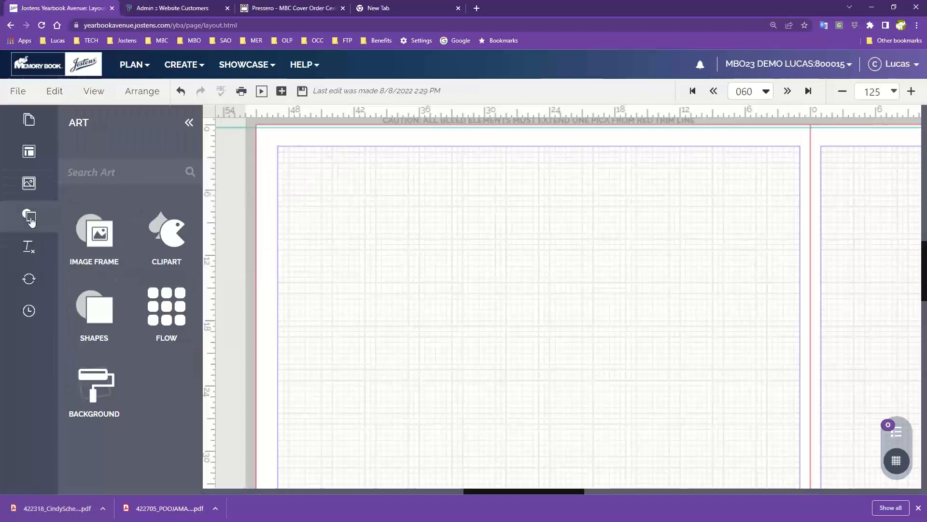
left_click(93, 309)
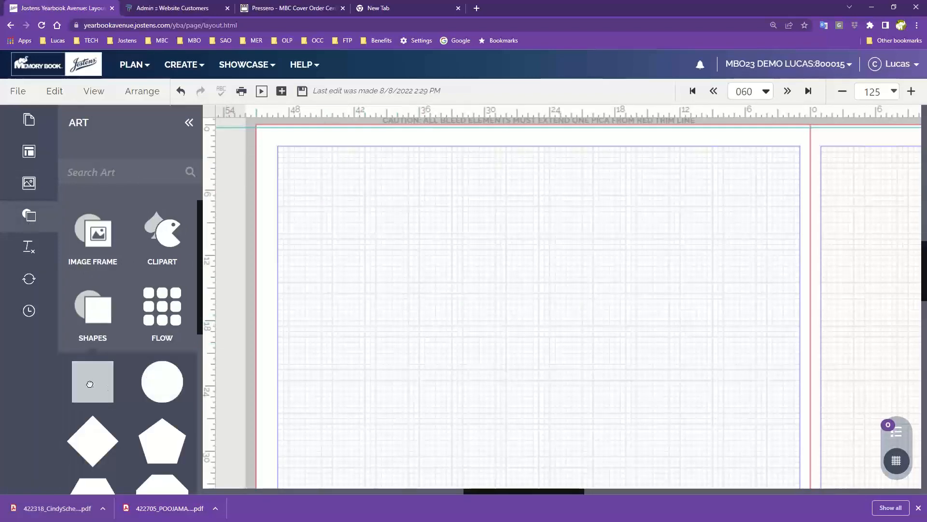
left_click_drag(91, 378, 404, 258)
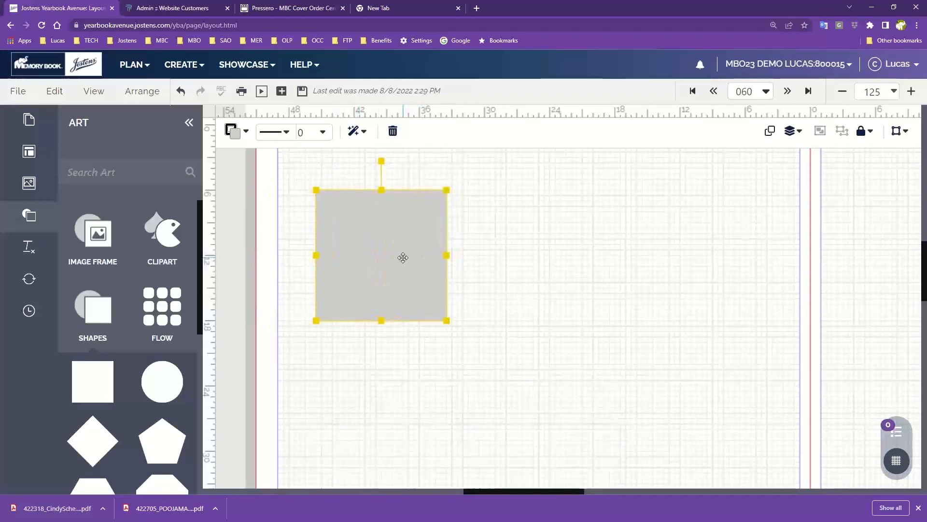
- Nudge the square right in grid increments until its left edge is about 38 picas from the spread's centre
key("Right")
key("Right")
key("Right")
key("Right")
key("Right")
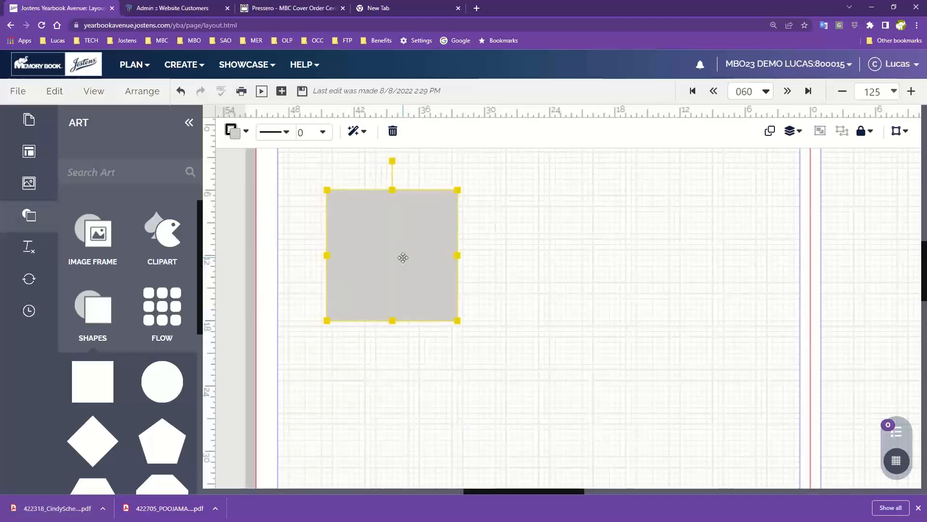
key("Right")
key("Right")
key("Right")
key("Right")
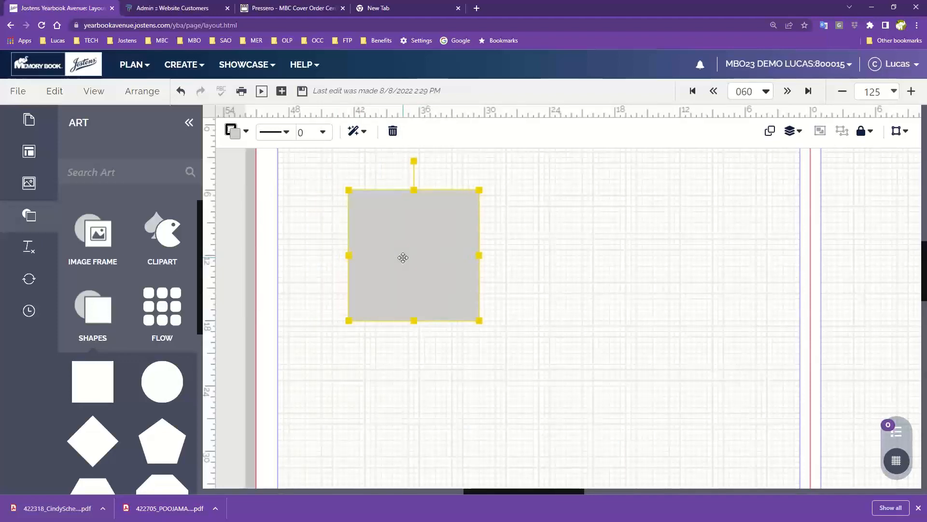
key("Right")
key("Right")
key("Right")
key("Right")
key("Right")
key("Right")
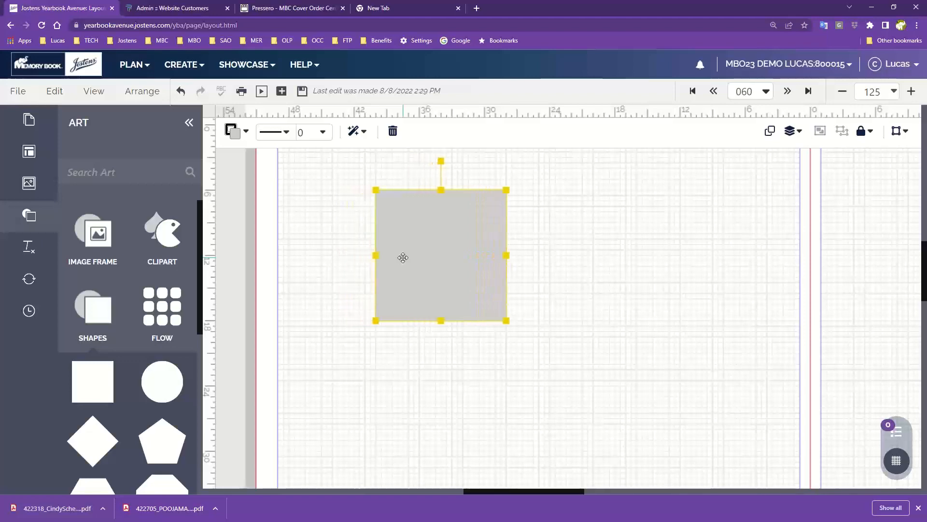
- Turn off Snap to Grid and nudge the square right in fine increments until its left edge is about 36 picas from the centre
left_click(89, 91)
mouse_move(183, 175)
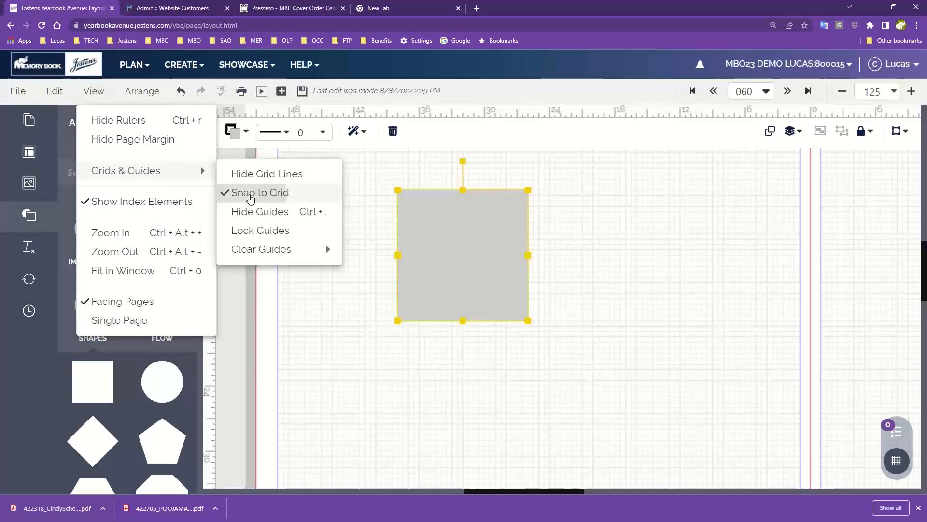
left_click(250, 194)
key("Right")
key("Right")
key("Right")
key("Right")
key("Right")
key("Right")
key("Right")
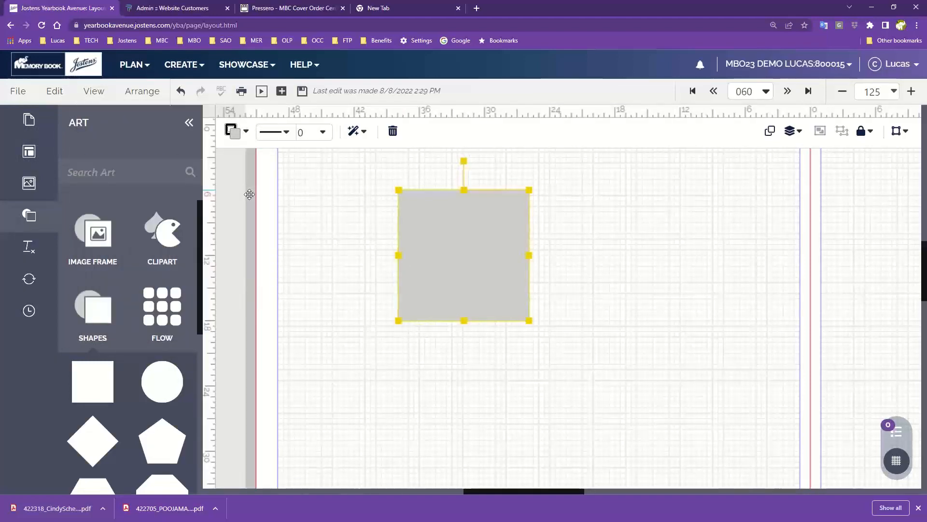
key("Right")
key("Right")
key("Right")
key("Right")
key("Right")
key("Right")
key("Right")
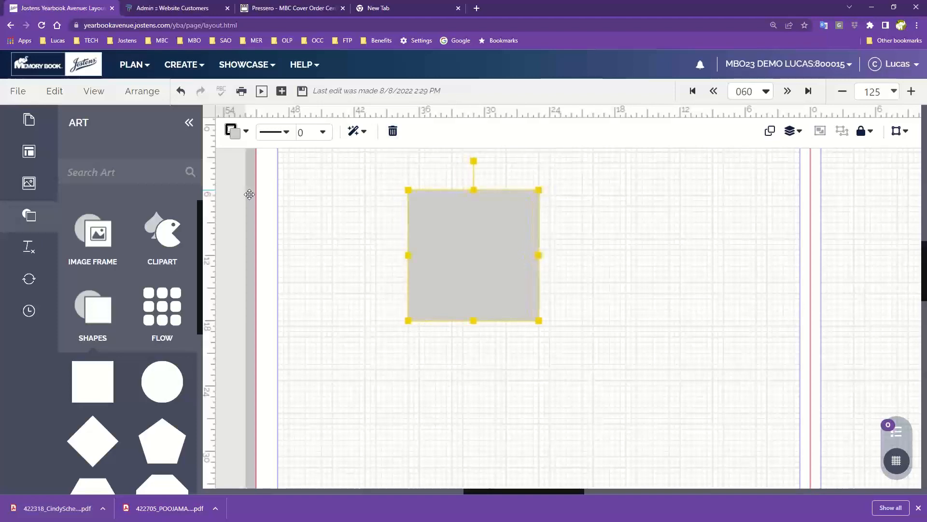
key("Right")
key("Right")
key("Right")
key("Right")
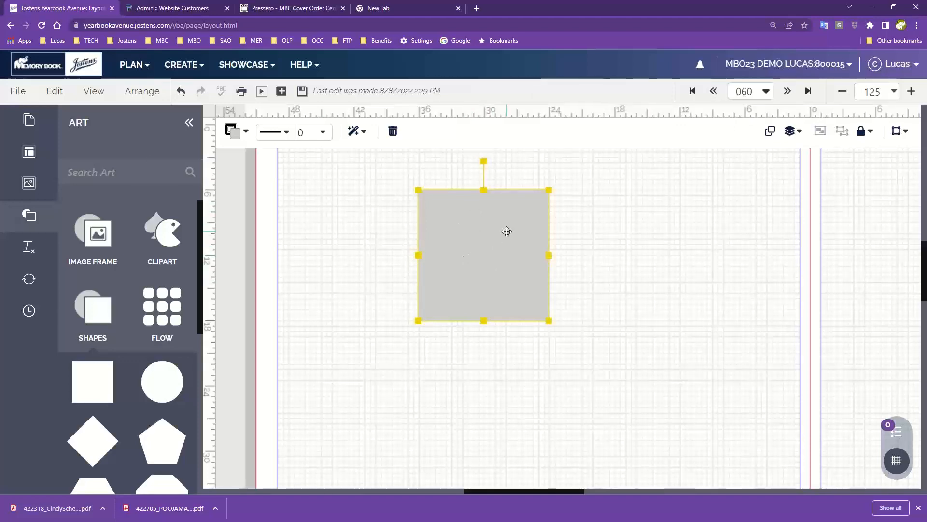
left_click(93, 93)
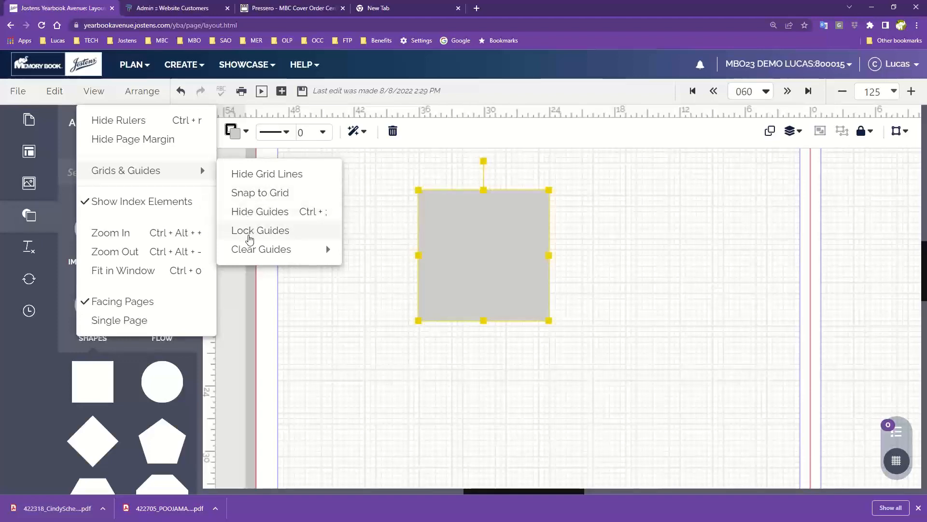
mouse_move(250, 256)
left_click(397, 189)
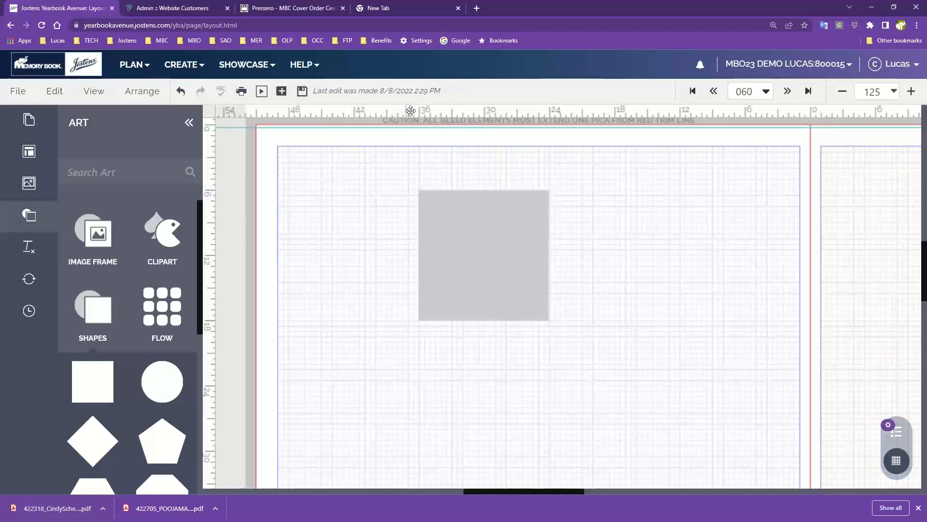
- Add three horizontal ruler guides across the spread, about 9, 15 and 21 picas below the top trim line
left_click_drag(482, 113, 476, 285)
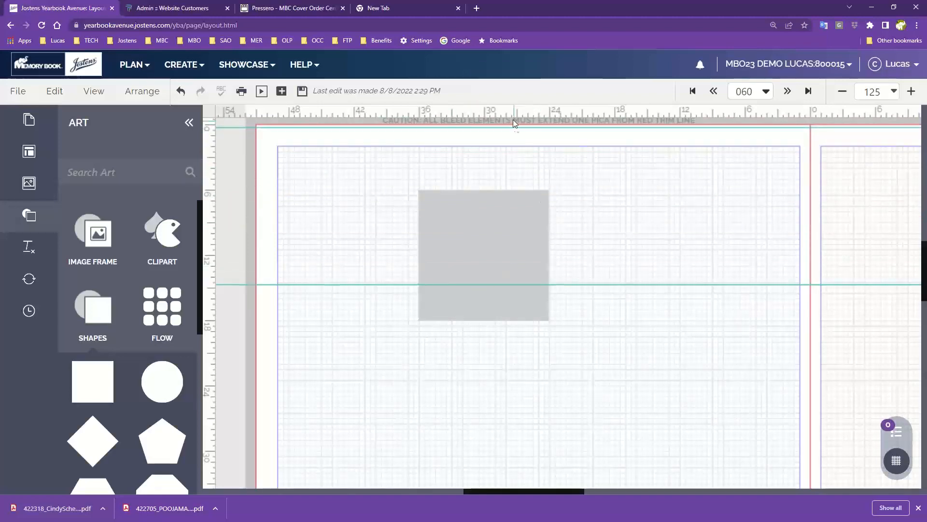
left_click_drag(512, 113, 517, 354)
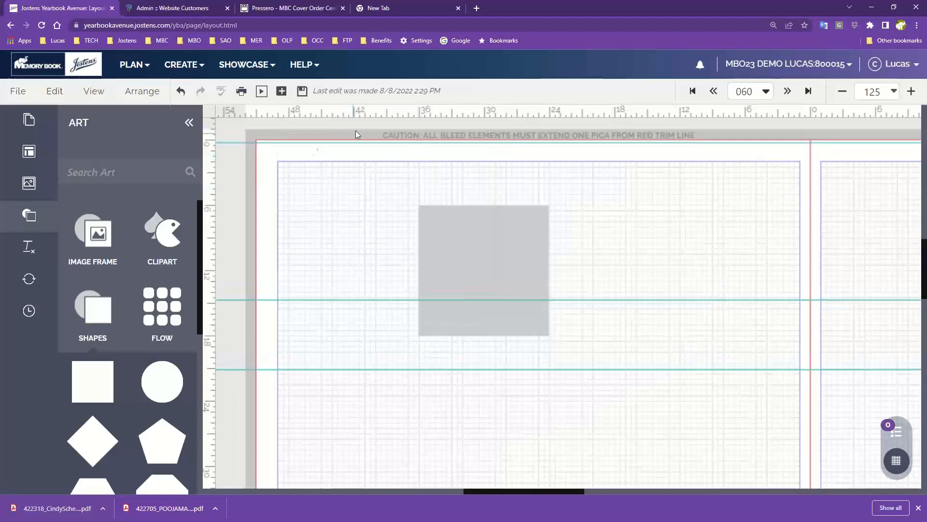
left_click_drag(361, 112, 405, 243)
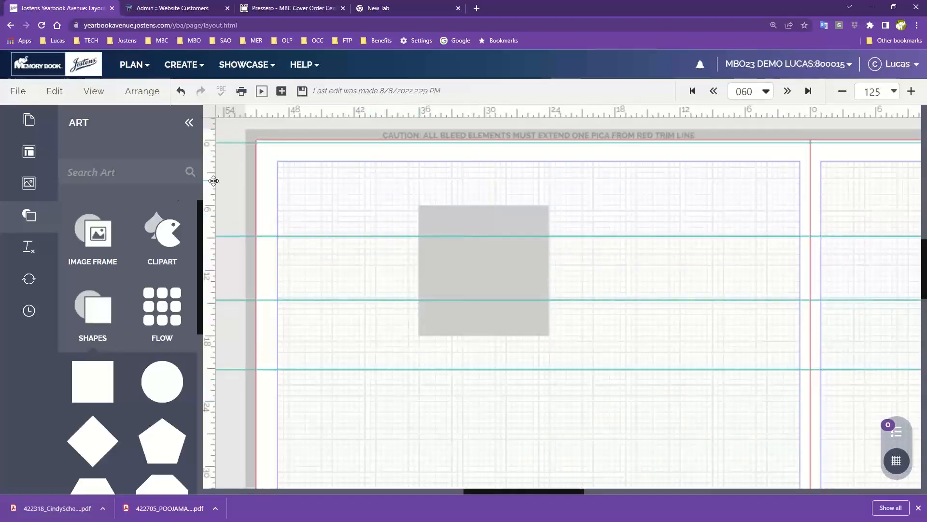
- Add four vertical ruler guides on page 060, about 41, 30, 20 and 11 picas from the spread's centre
left_click_drag(214, 181, 360, 189)
left_click_drag(210, 200, 526, 208)
left_click_drag(217, 224, 688, 237)
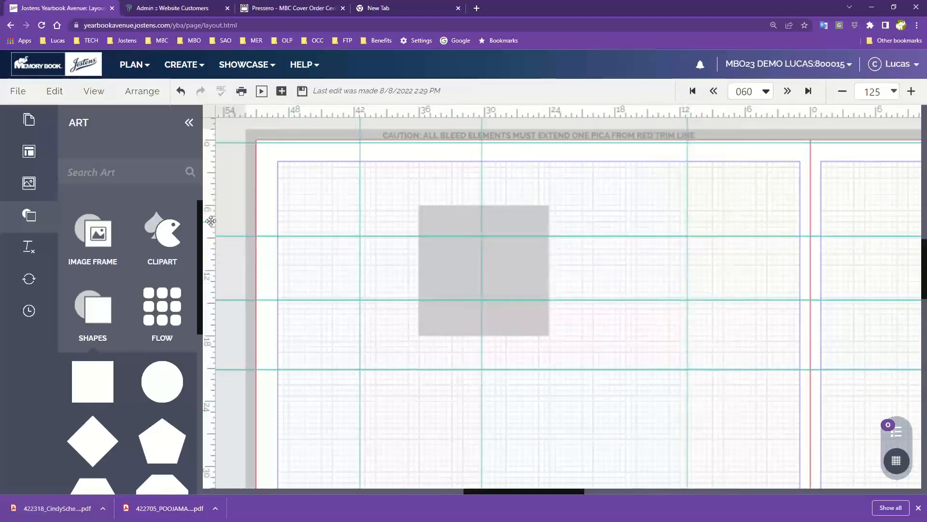
left_click_drag(211, 221, 589, 221)
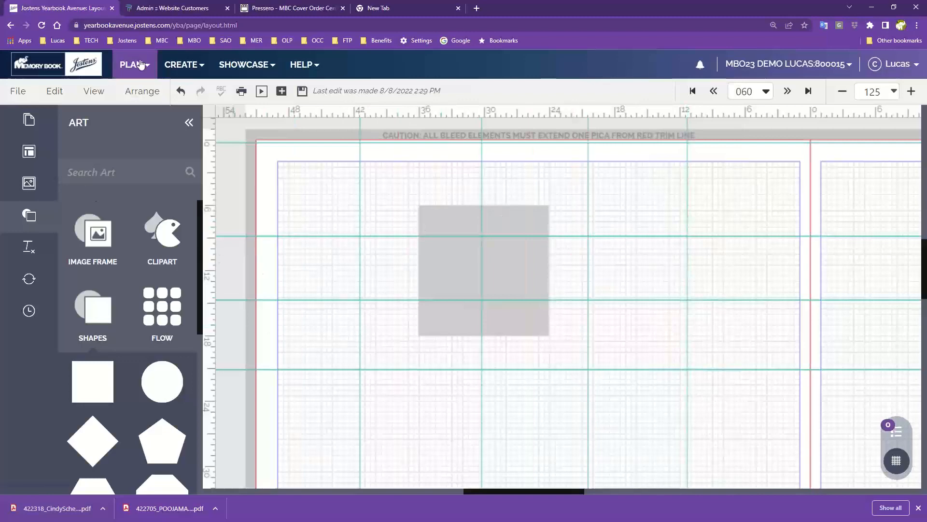
- Hide the layout guides and show them again
left_click(94, 91)
mouse_move(131, 170)
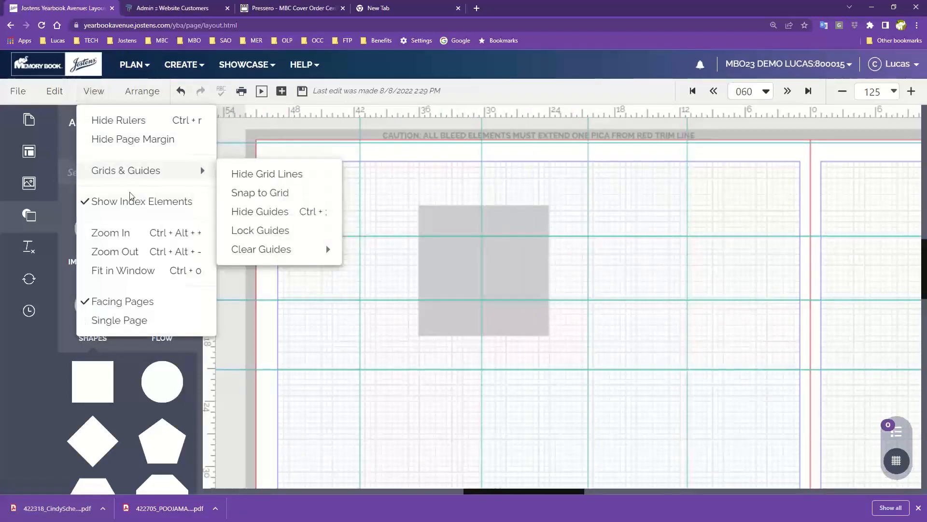
left_click(255, 215)
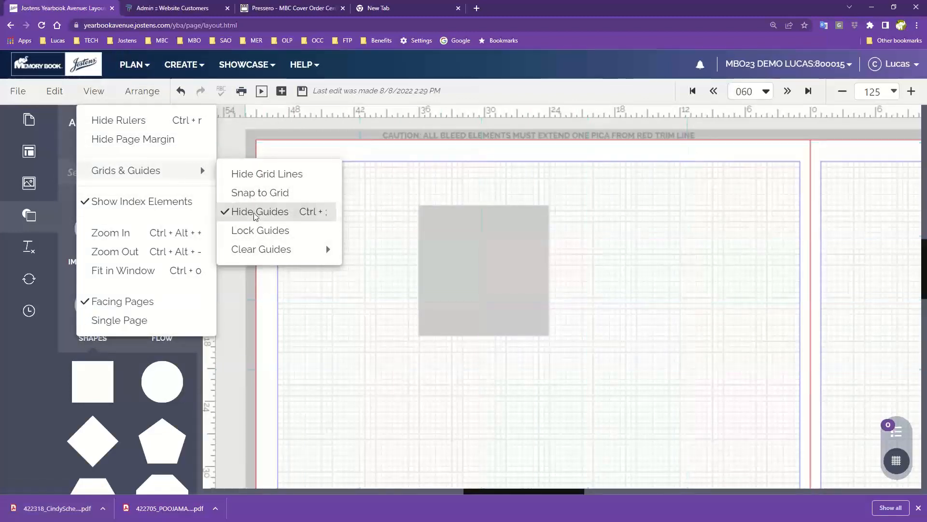
left_click(96, 92)
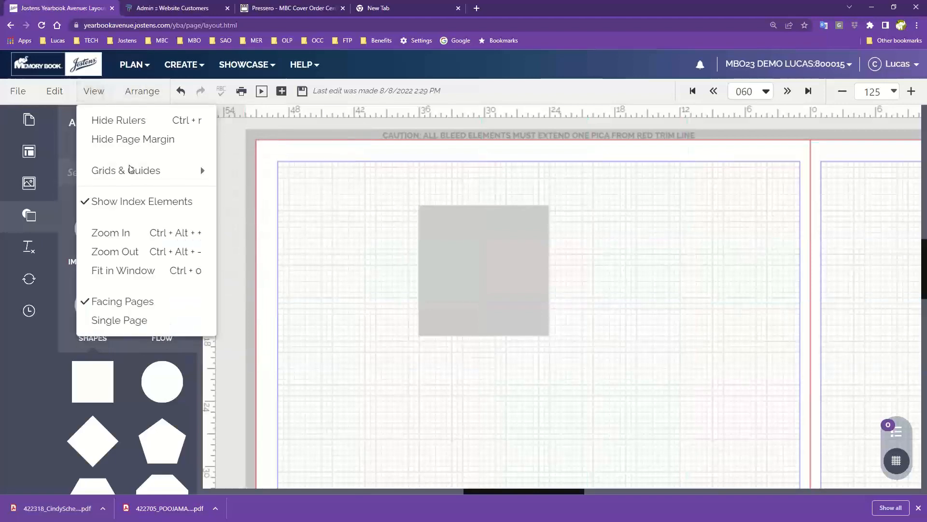
mouse_move(152, 175)
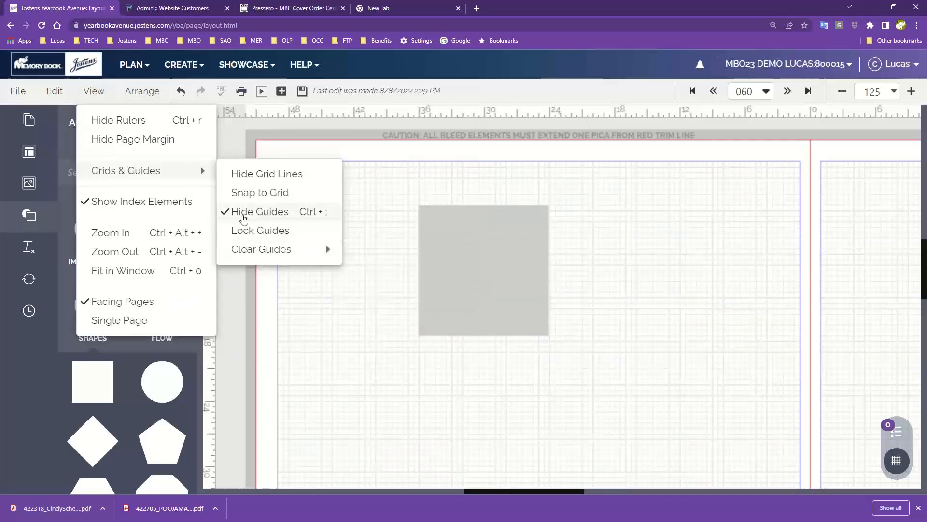
left_click(247, 212)
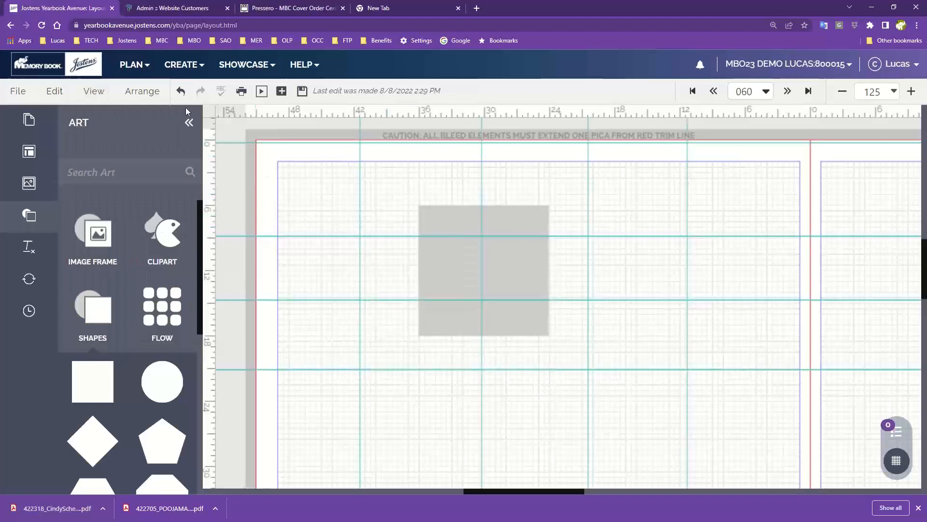
- Clear all row and column guides from the layout
left_click(94, 91)
mouse_move(132, 179)
mouse_move(264, 250)
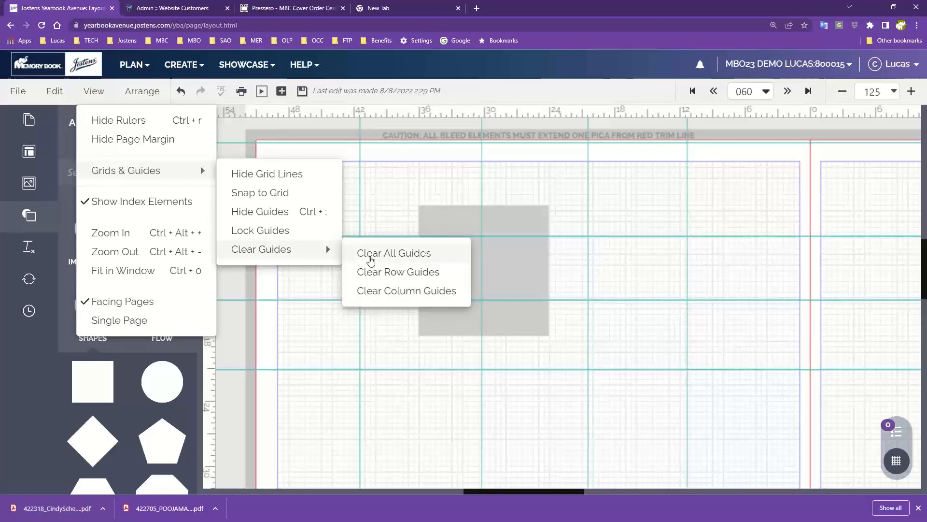
left_click(371, 260)
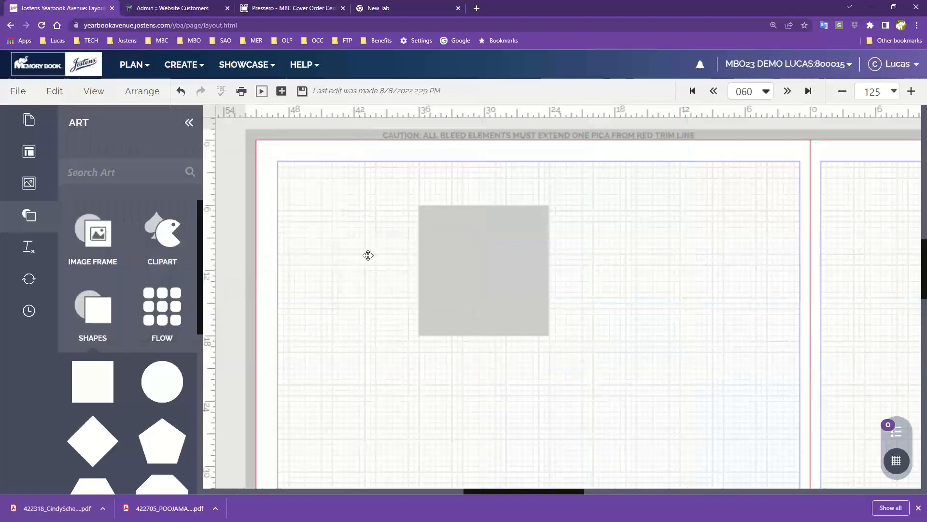
- Reduce the layout zoom to 100 and then to 56 so the whole spread fits the window
left_click(94, 90)
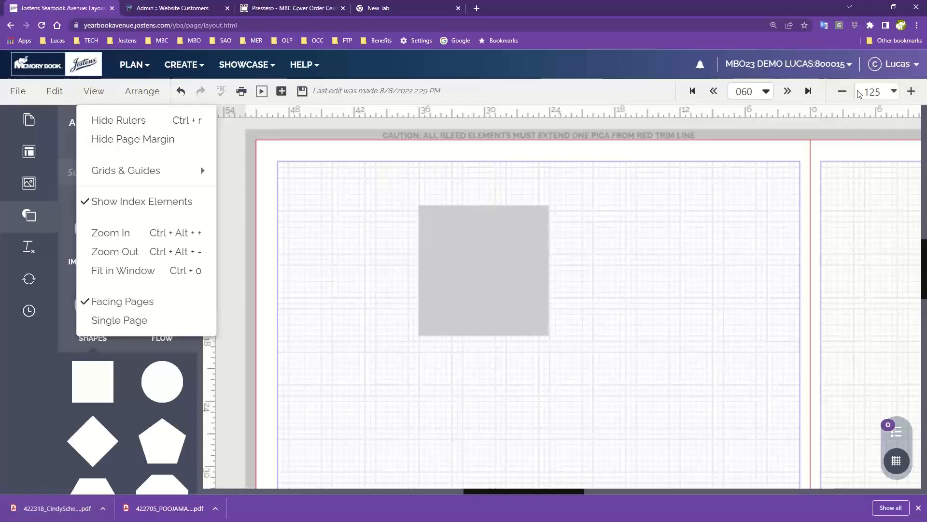
left_click(843, 94)
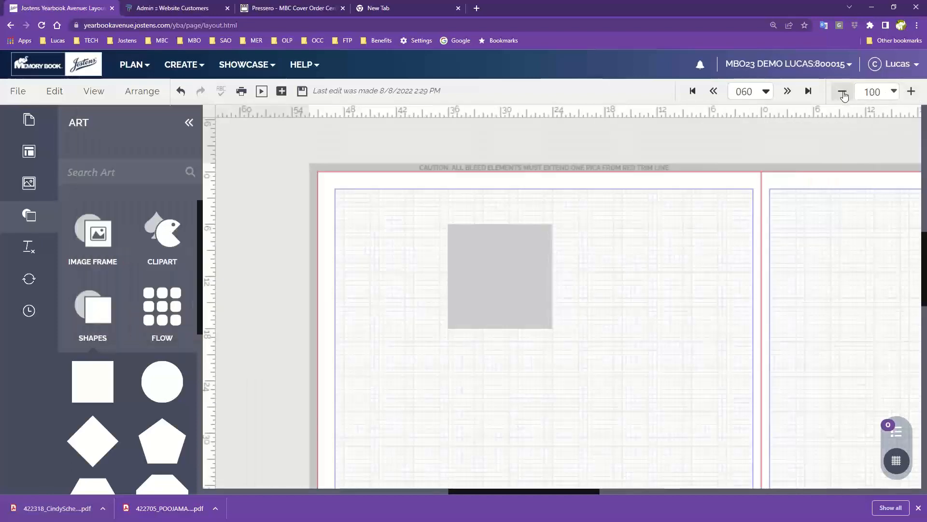
left_click(894, 92)
left_click(846, 117)
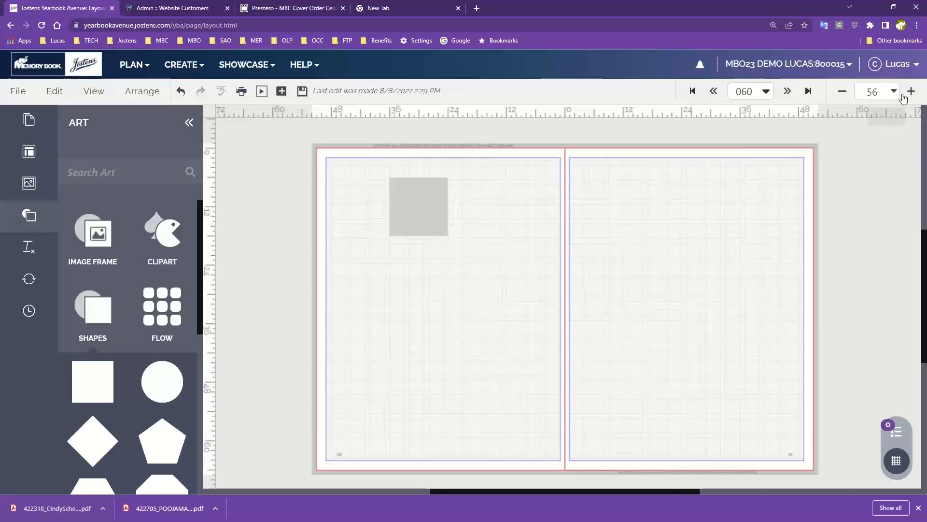
- Switch to single-page view, saving the layout changes, and return to facing pages
left_click(93, 92)
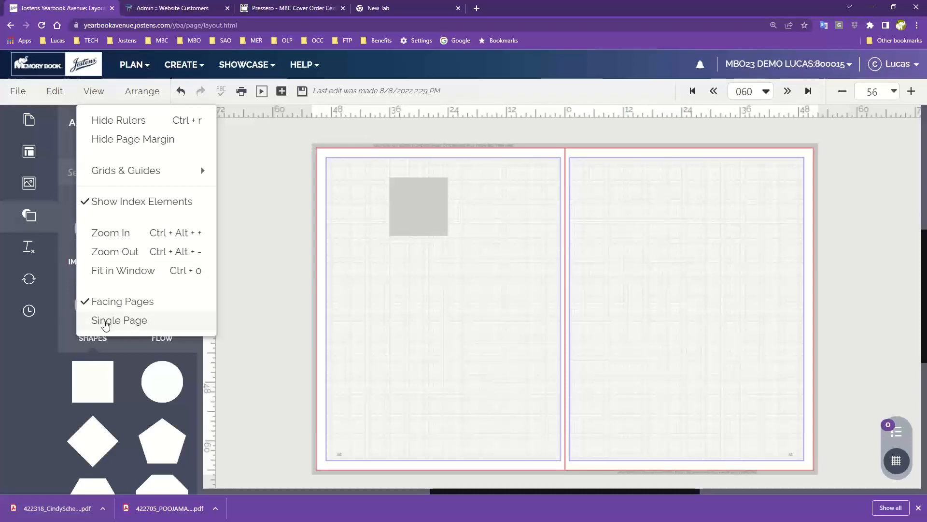
left_click(106, 322)
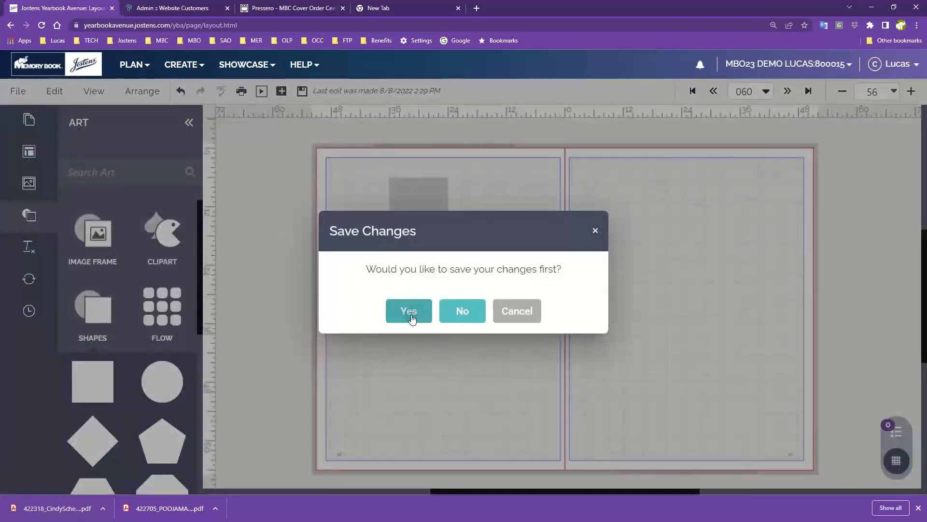
left_click(409, 315)
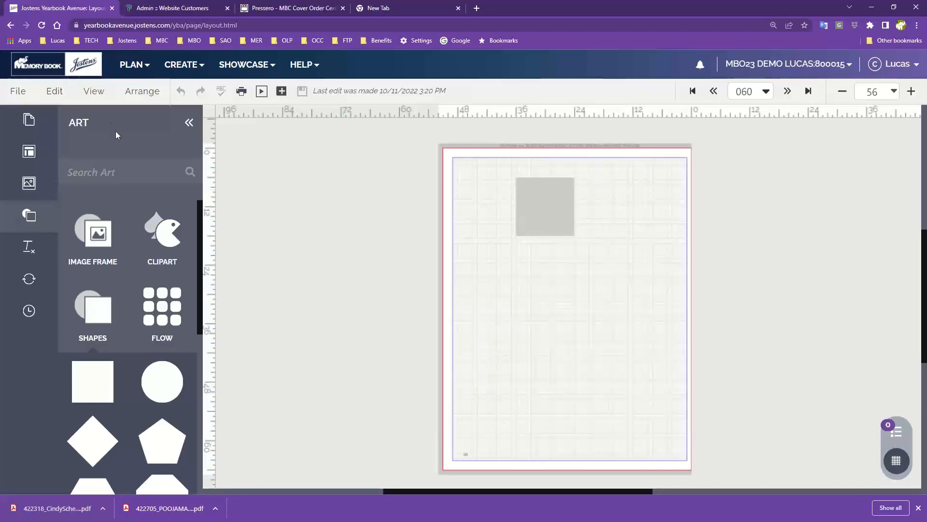
left_click(93, 91)
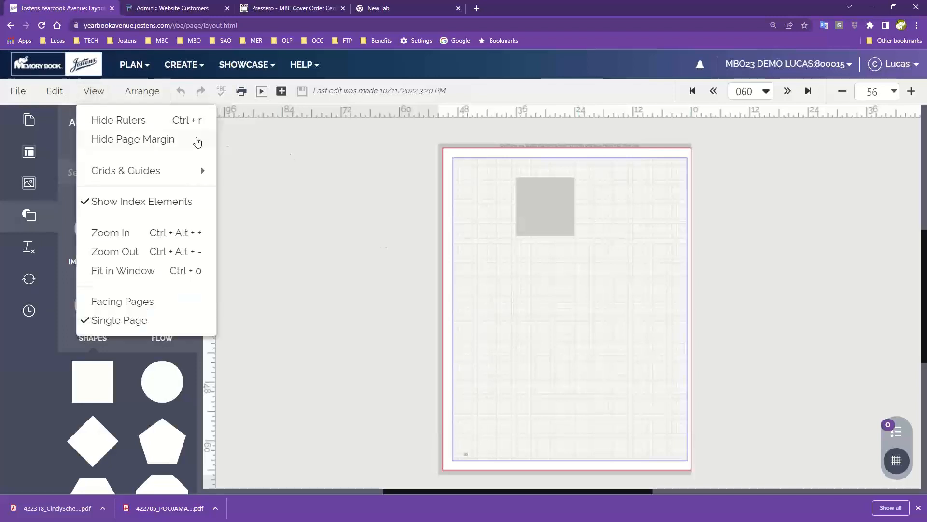
left_click(122, 301)
- Move the grey square on page 060 about 2 picas left and 4 picas down
left_click(142, 92)
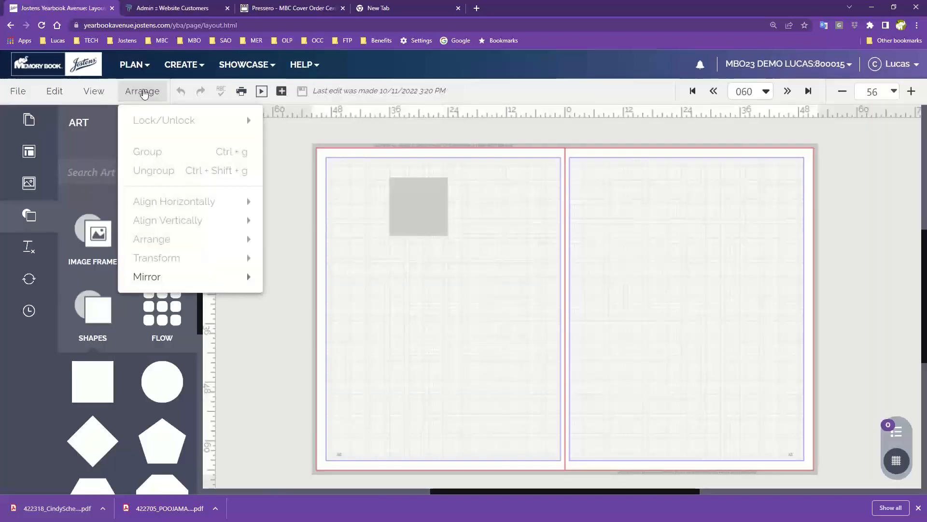
left_click_drag(424, 215, 415, 237)
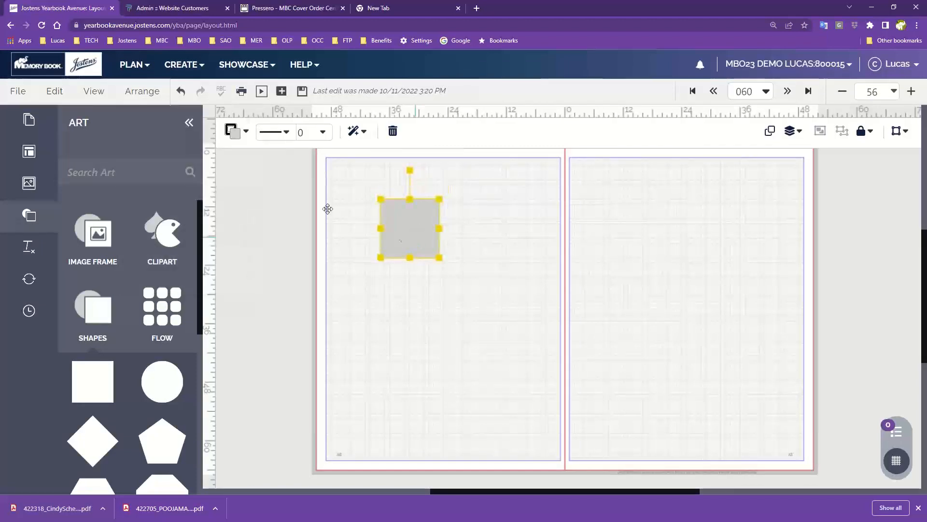
left_click(142, 92)
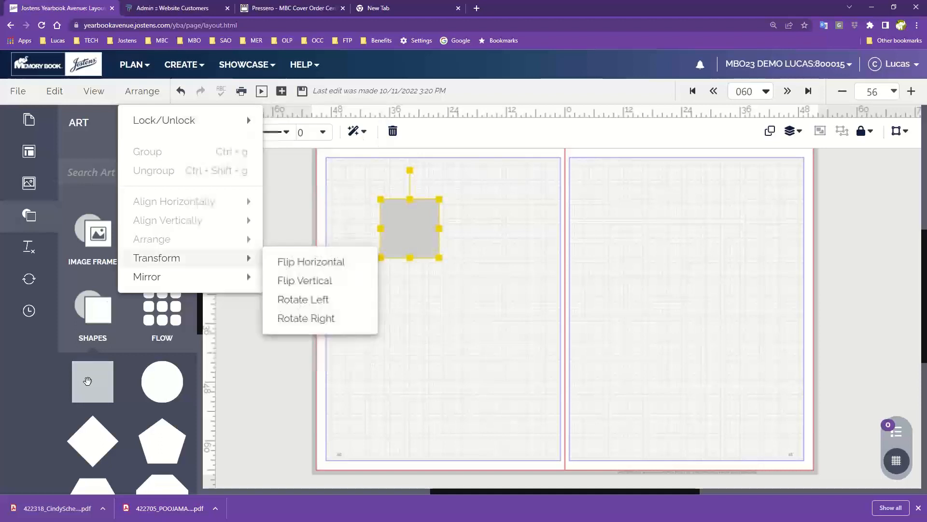
- Add a second square overlapping the grey square's lower-right corner and fill it with the lighter slate blue from the Classic colours
left_click_drag(87, 381, 445, 271)
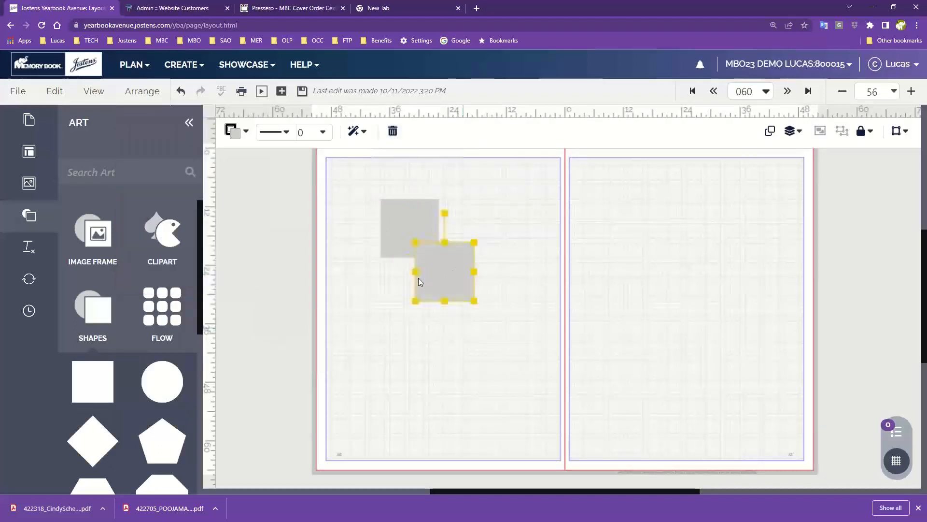
left_click(232, 131)
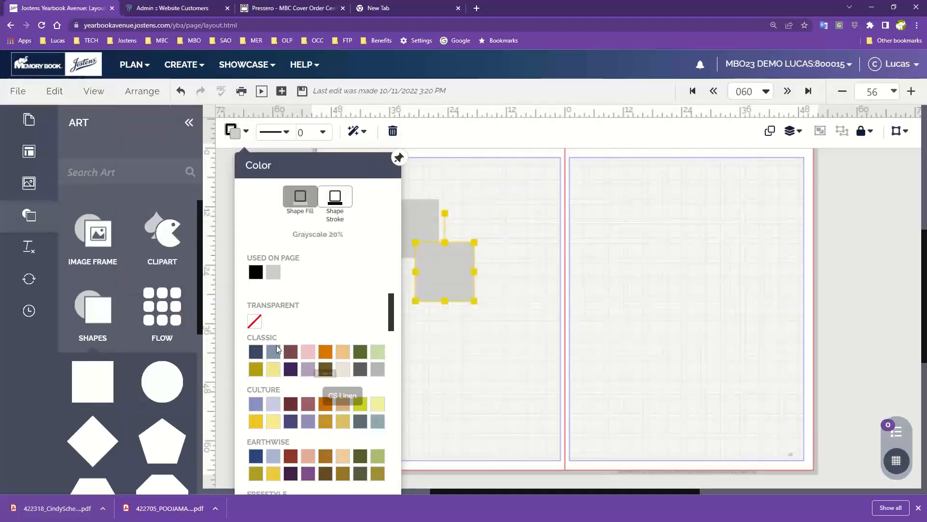
left_click(273, 351)
left_click(437, 356)
- Add a third square filled with the Classic maroon colour and place it over the blue square's lower-right corner
left_click_drag(93, 381, 483, 213)
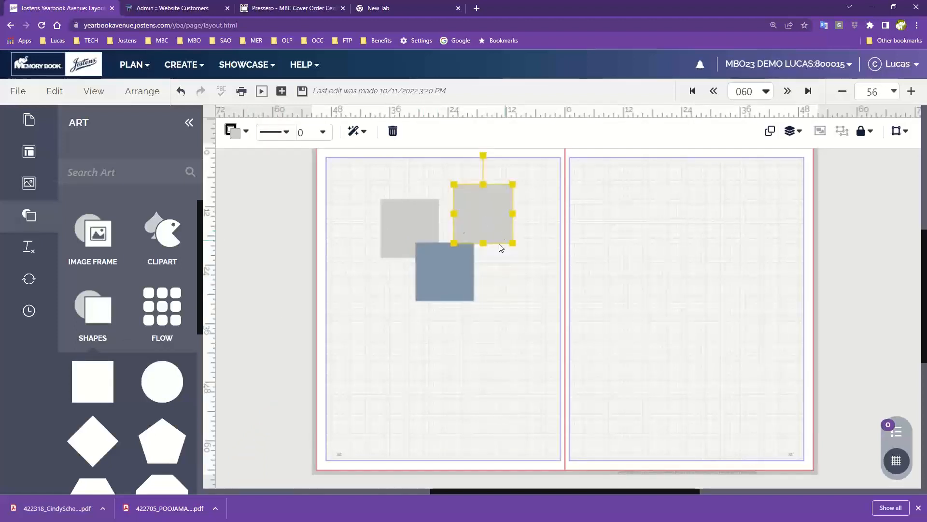
left_click(232, 131)
left_click(286, 354)
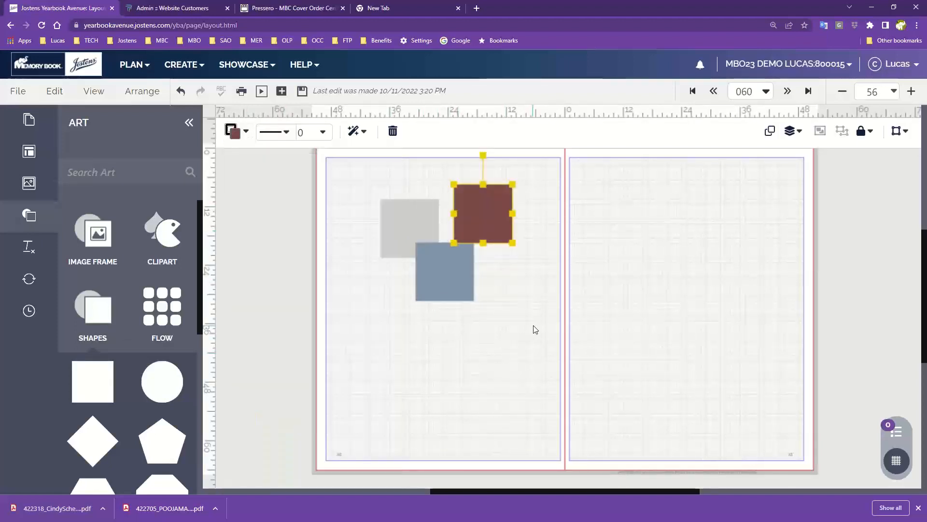
left_click(534, 327)
left_click_drag(488, 200, 499, 296)
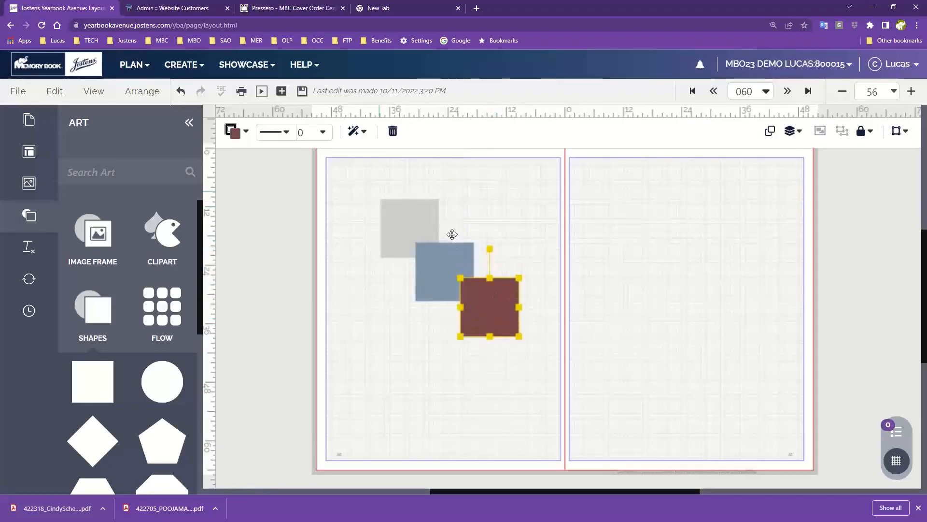
- Select the grey square and review its stacking-order options
left_click(490, 240)
left_click(411, 213)
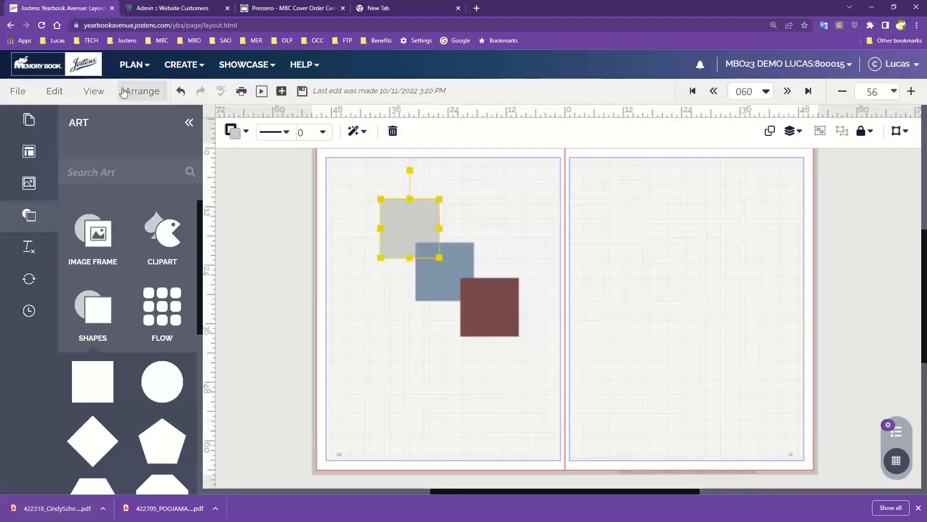
left_click(142, 91)
mouse_move(163, 240)
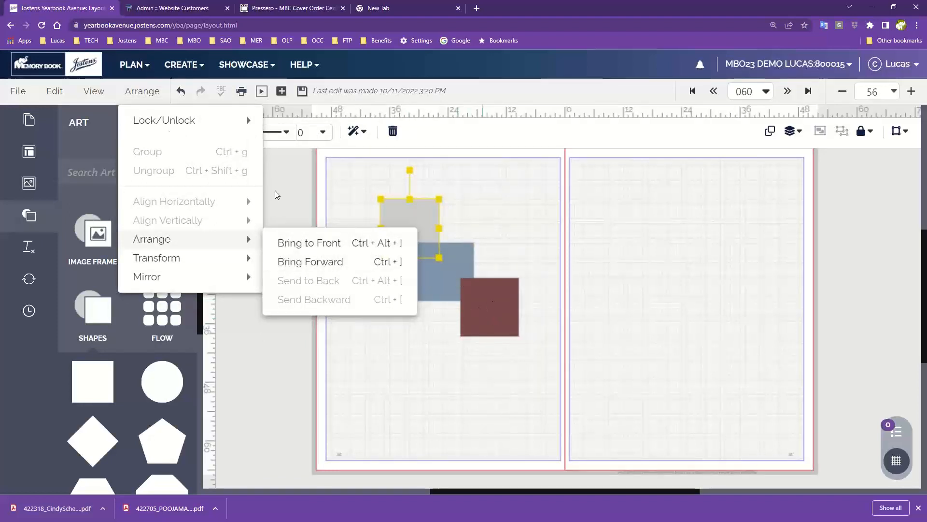
left_click(603, 218)
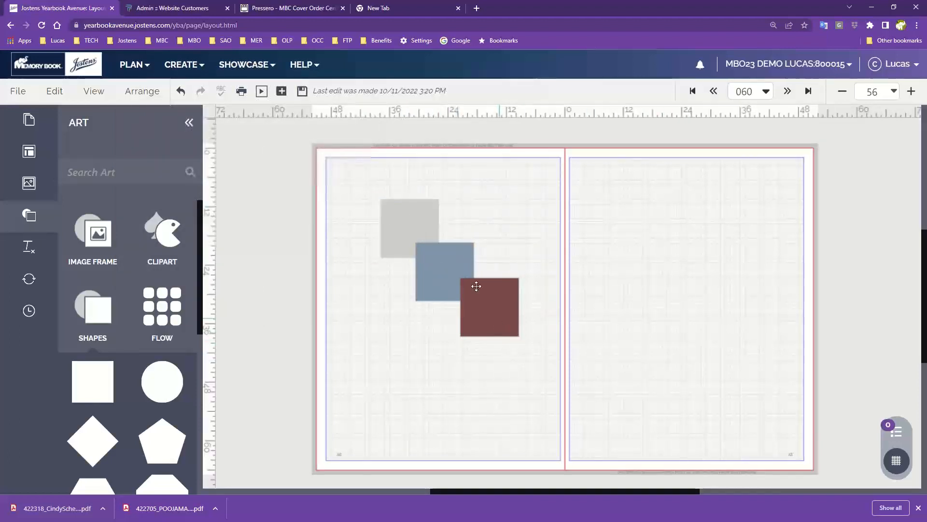
- Select all three squares together and review the arrangement, flip/rotate and alignment options offered for them
left_click(386, 220)
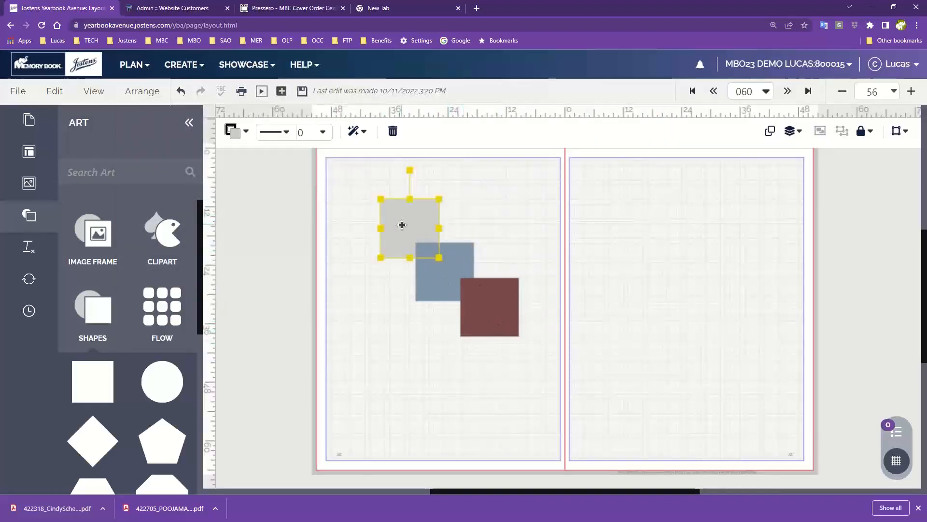
left_click(460, 277, "shift")
left_click(492, 297, "shift")
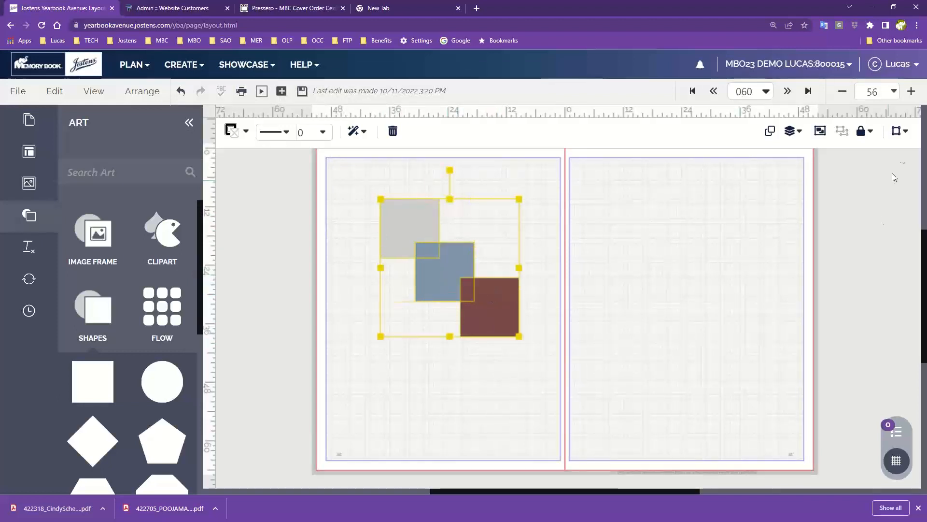
left_click(790, 134)
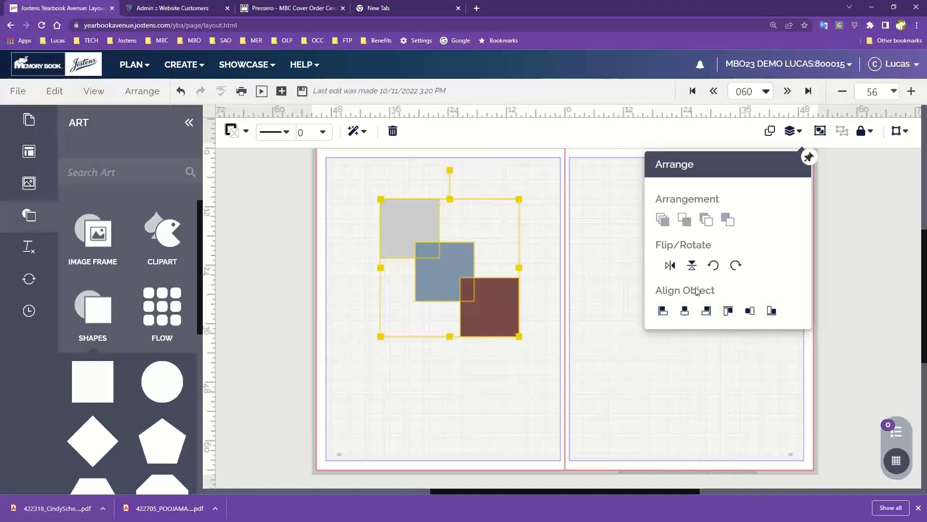
left_click(520, 235)
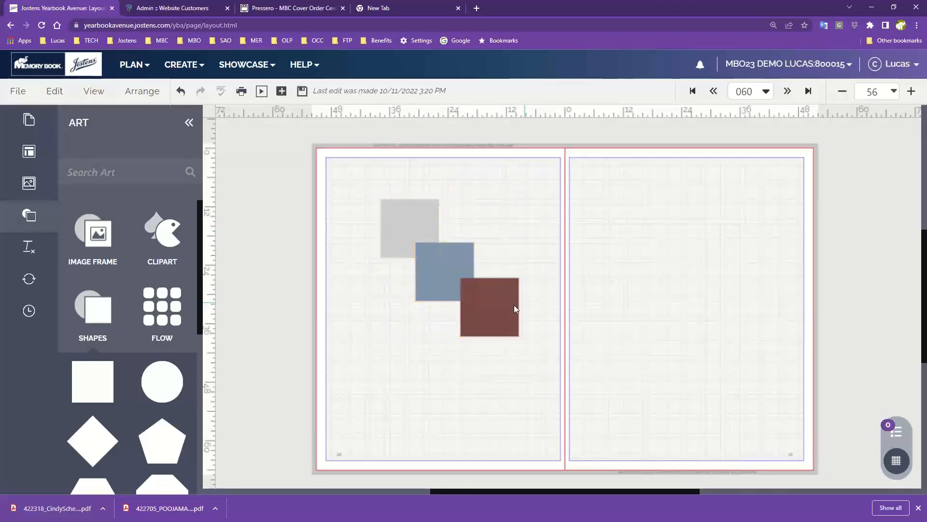
- Nudge the maroon square slightly to the left and save the layout
left_click(514, 305)
left_click(440, 272)
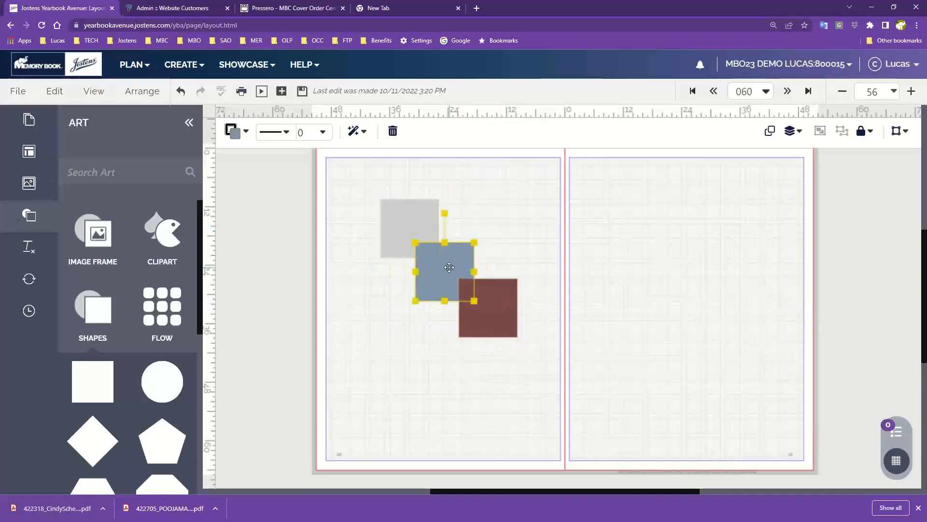
left_click(302, 90)
- Bring the grey square to the front so it overlaps the blue square
left_click(411, 232)
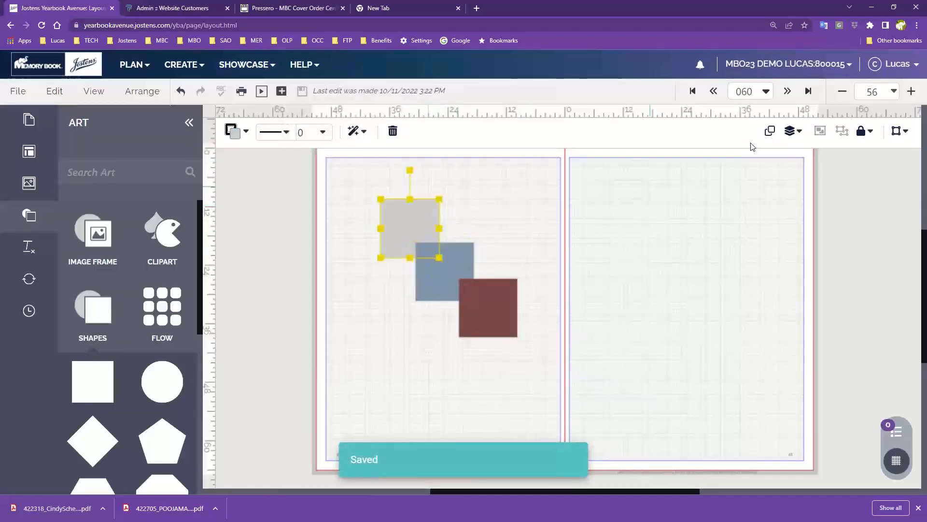
left_click(791, 131)
left_click(661, 226)
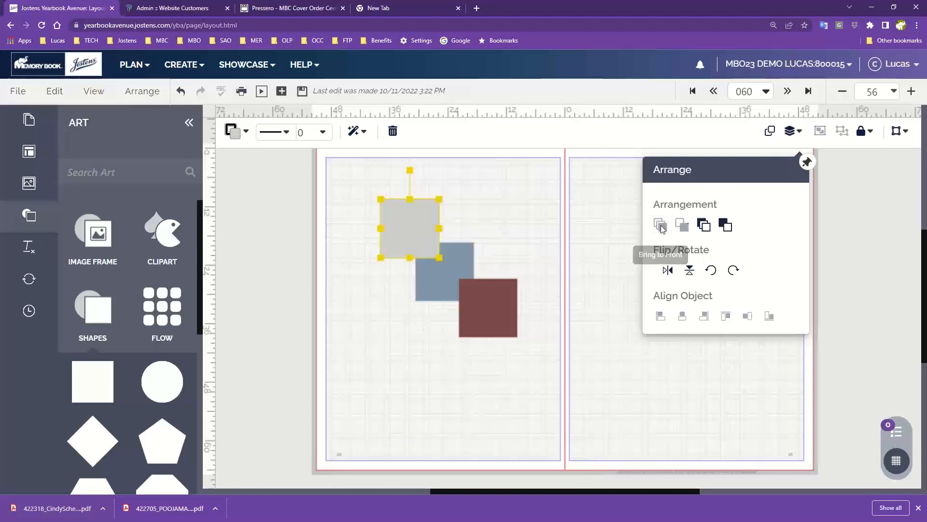
- Bring the blue square to the front, above both the grey and maroon squares
left_click(445, 281)
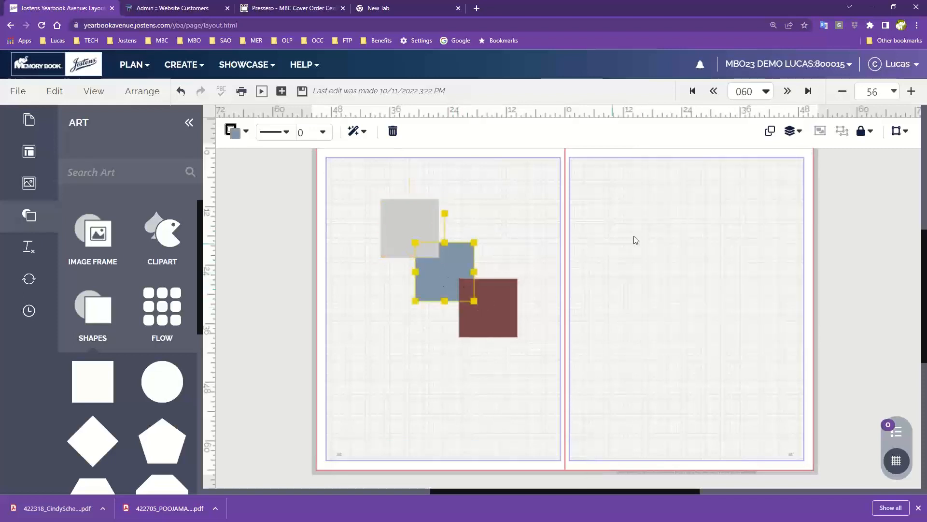
left_click(792, 130)
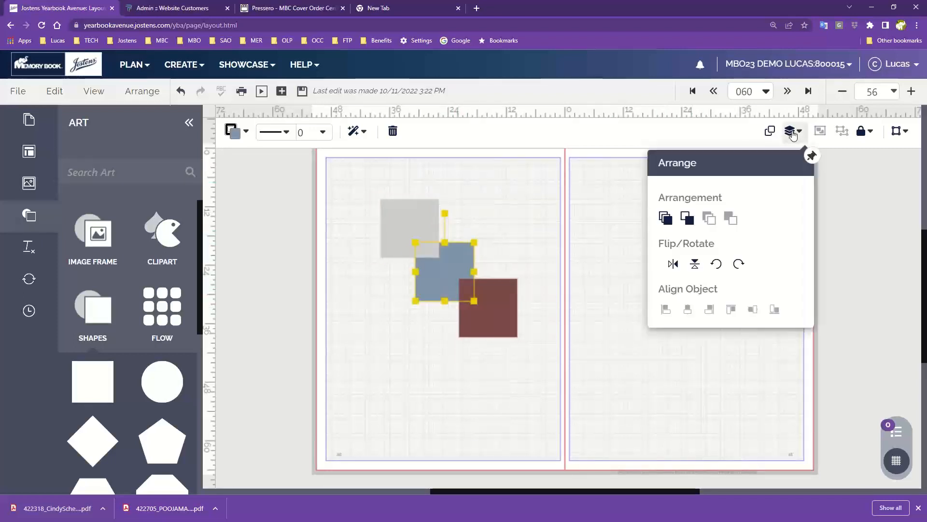
left_click(664, 221)
left_click(505, 230)
- Bring the grey square back to the front, above the blue square, and deselect it
left_click(409, 220)
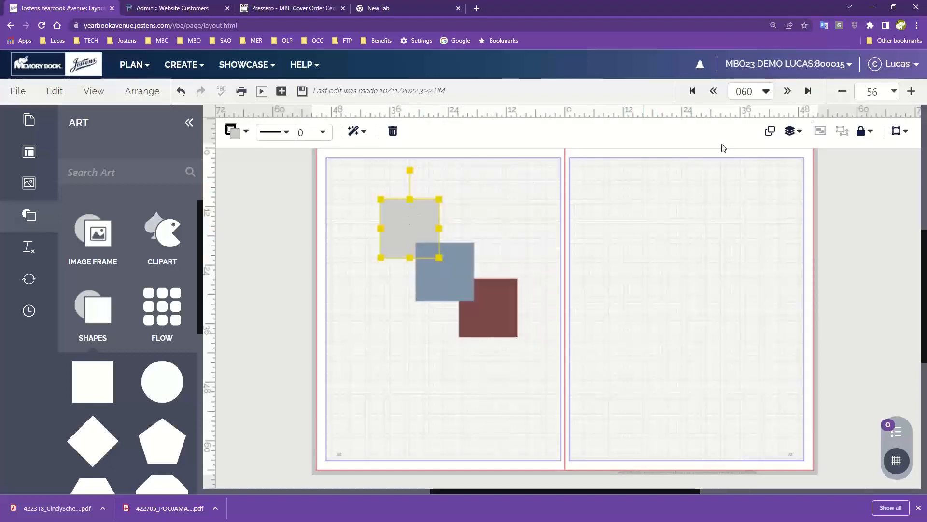
left_click(792, 130)
left_click(672, 219)
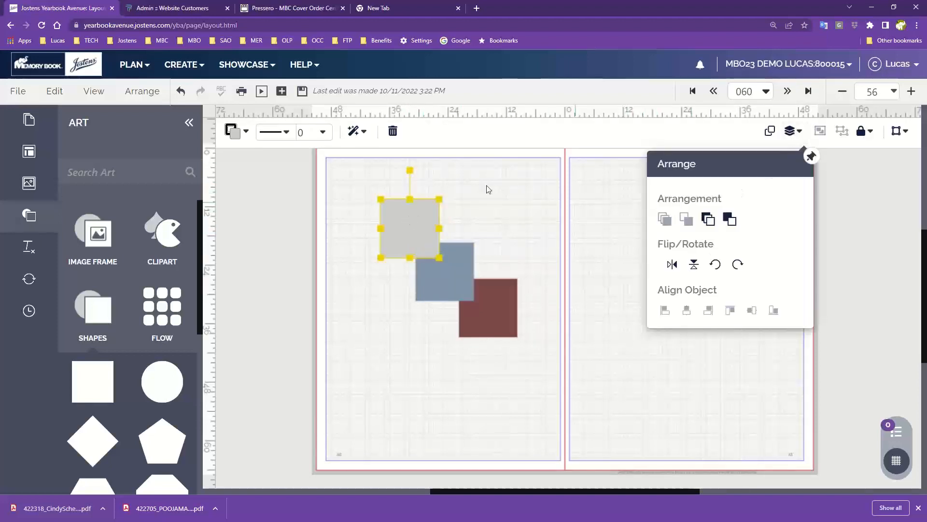
left_click(517, 240)
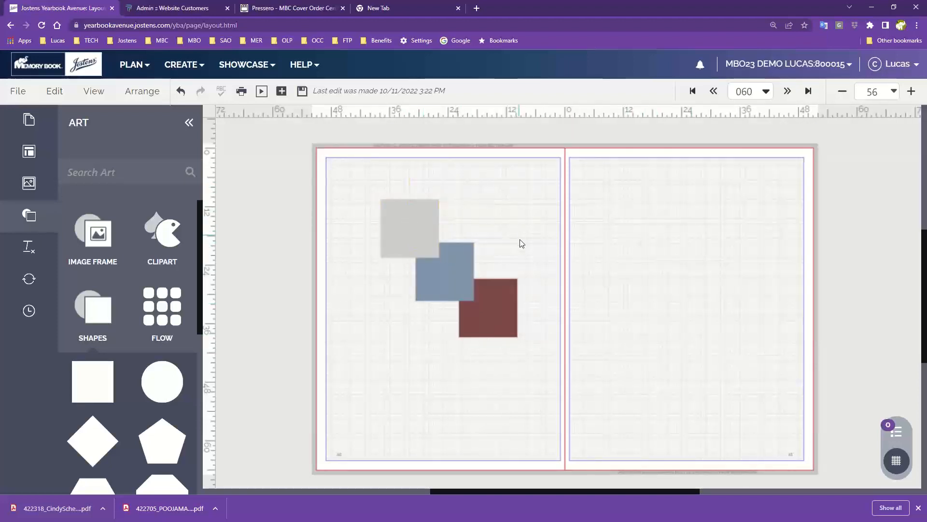
- Check the flip and rotate options for the grey square and rotate it about 45 degrees clockwise
left_click(421, 227)
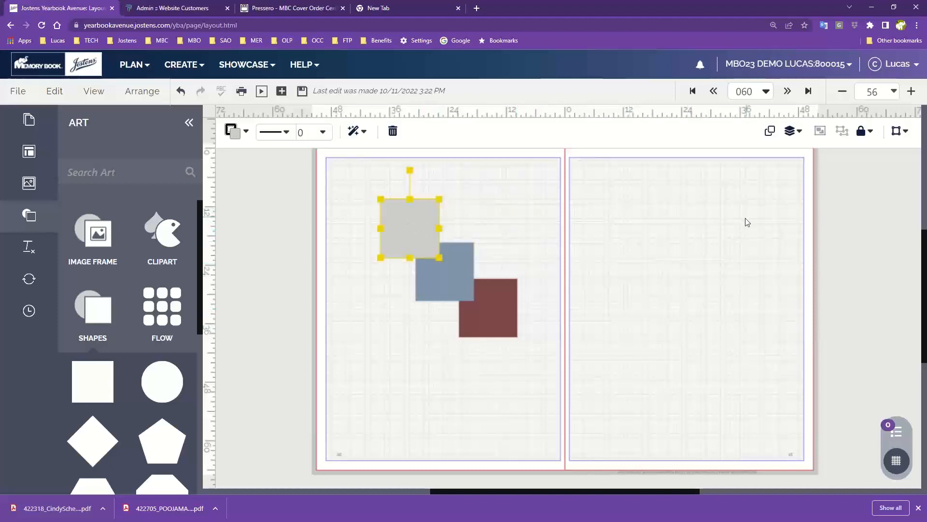
left_click(142, 90)
mouse_move(179, 275)
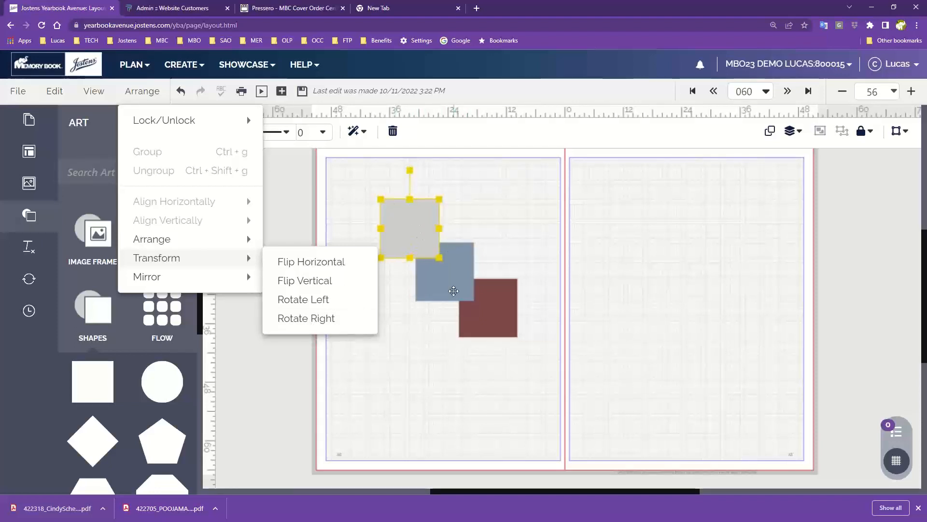
left_click_drag(408, 168, 441, 225)
left_click(413, 194)
left_click(414, 234)
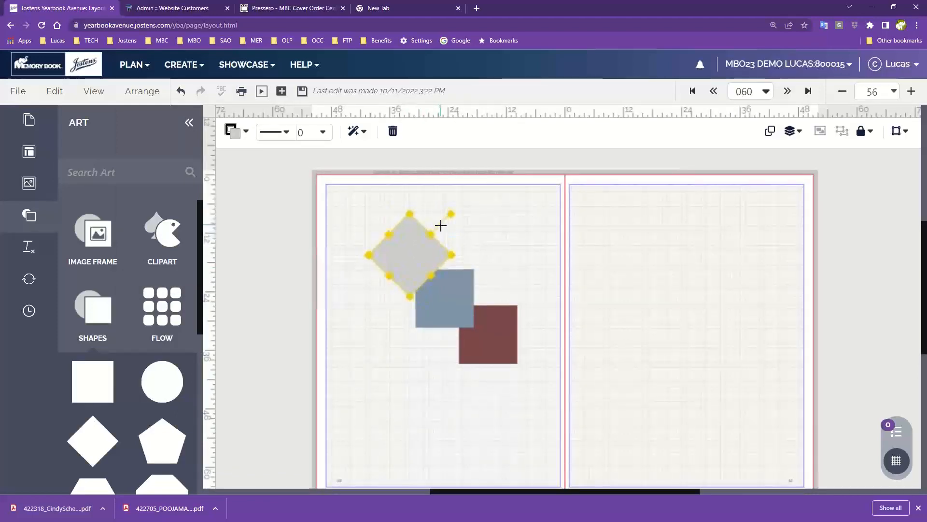
- Rotate the blue square freehand to about 23 degrees clockwise
left_click(461, 299)
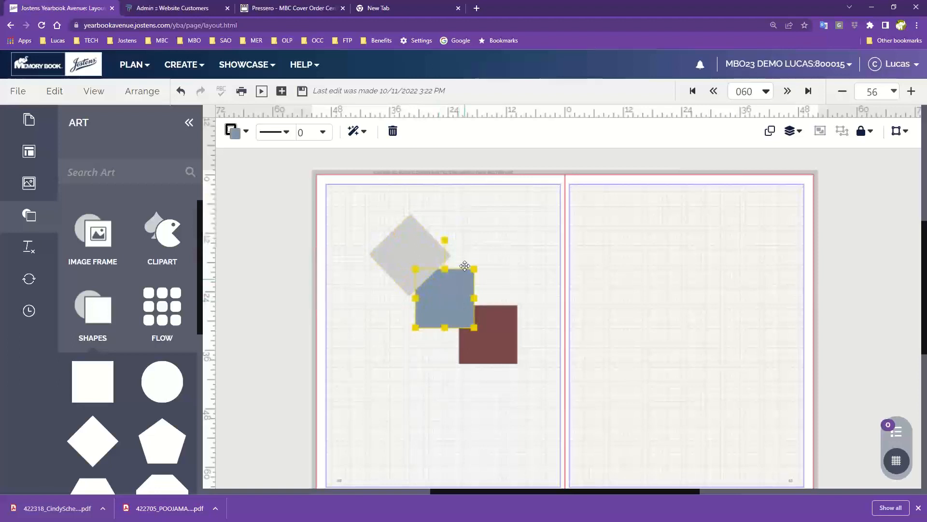
left_click_drag(446, 239, 479, 262)
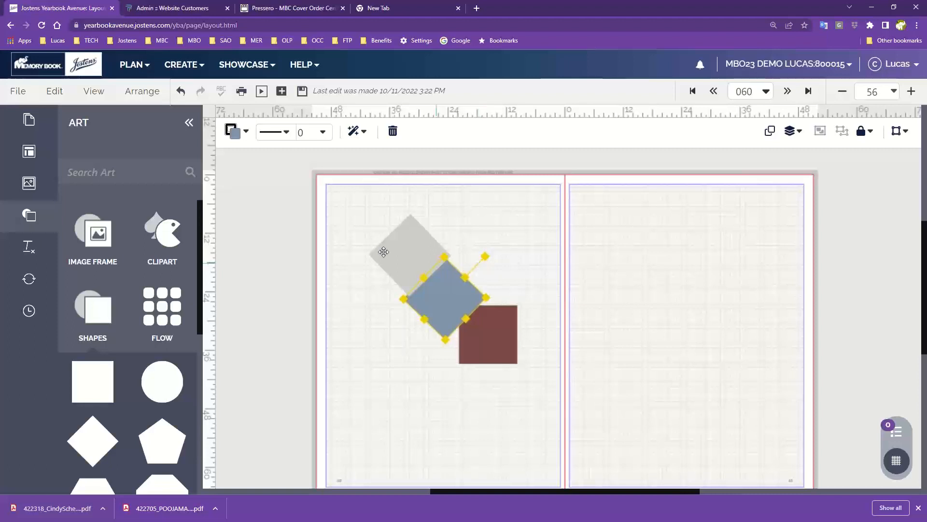
left_click(512, 303)
left_click(449, 311)
left_click_drag(485, 255, 451, 290)
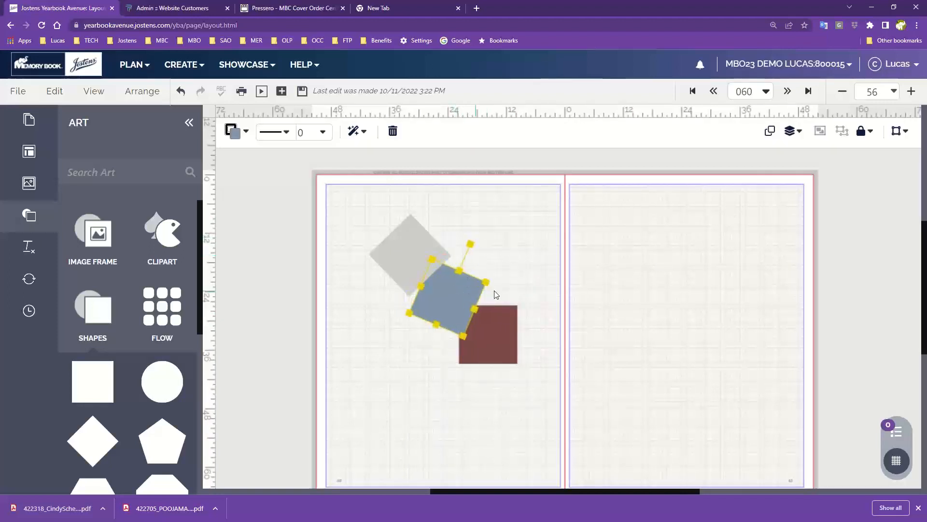
- Set the blue square's rotation to exactly 25 degrees in its transform settings
left_click(895, 137)
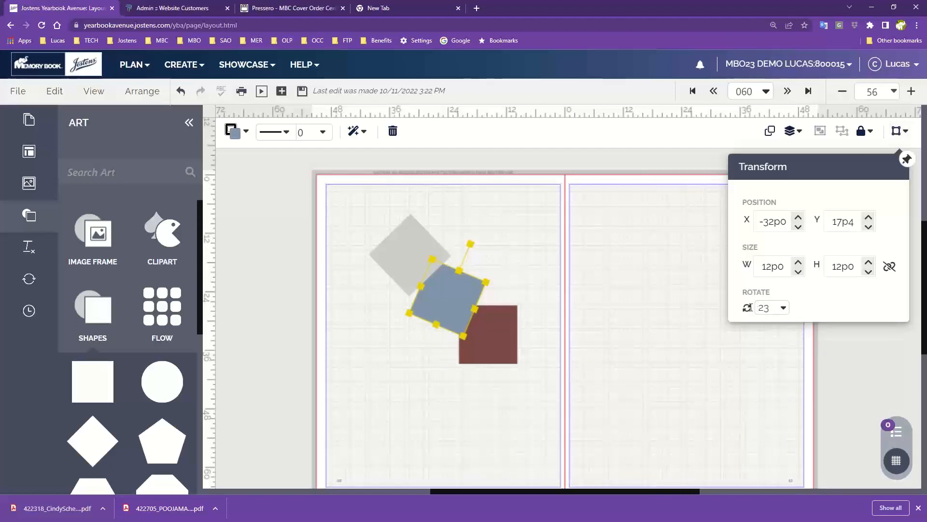
left_click(783, 309)
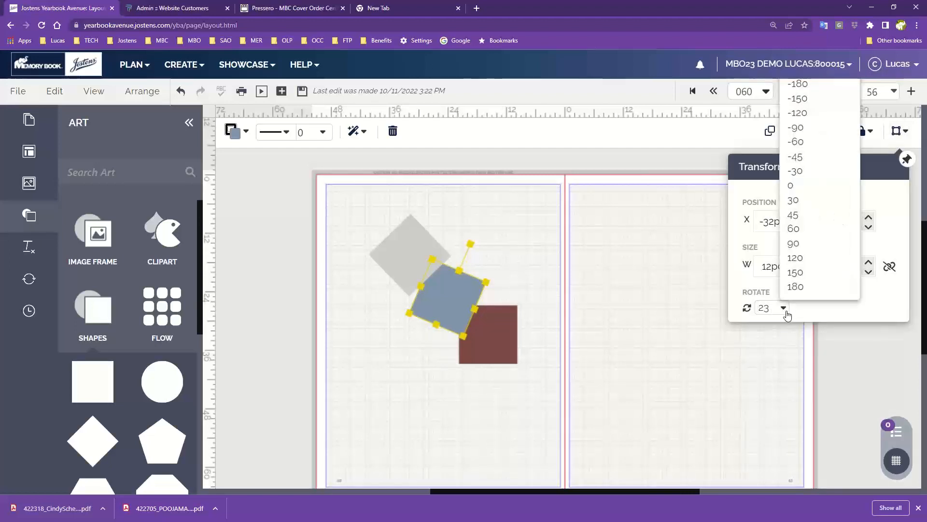
left_click(771, 309)
left_click(774, 313)
type("25")
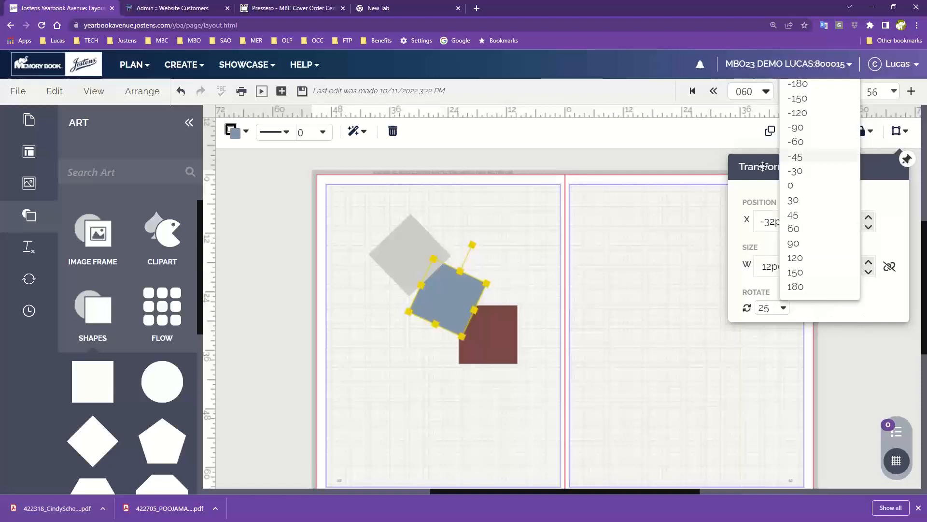
- Deselect the blue square and mirror the whole spread horizontally
left_click(657, 152)
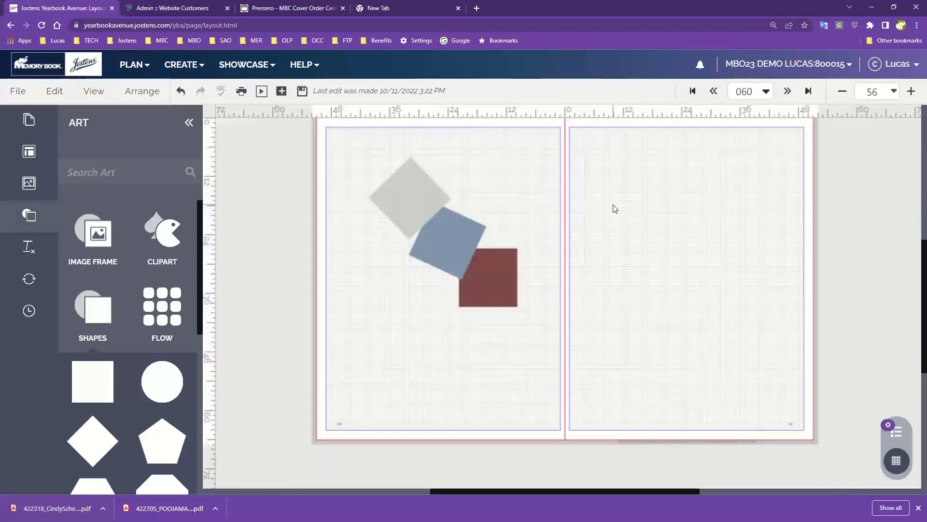
left_click(135, 93)
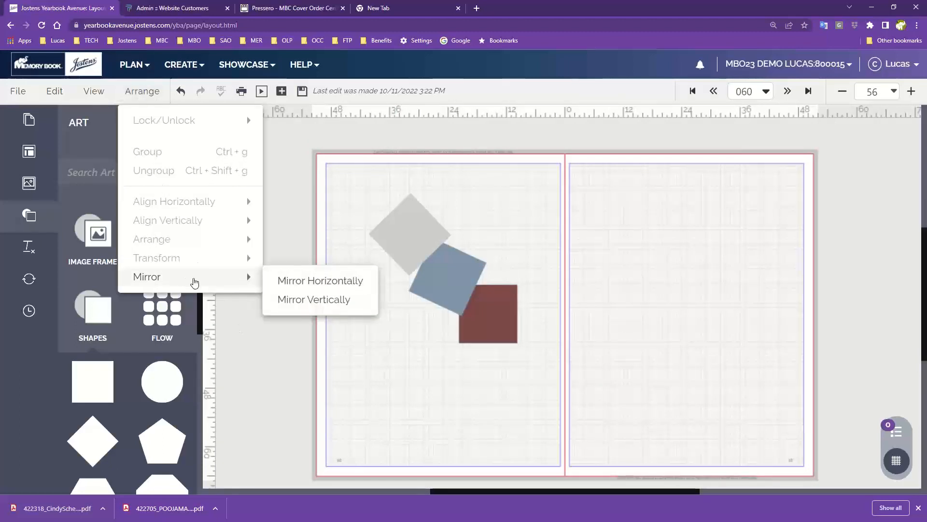
left_click(285, 280)
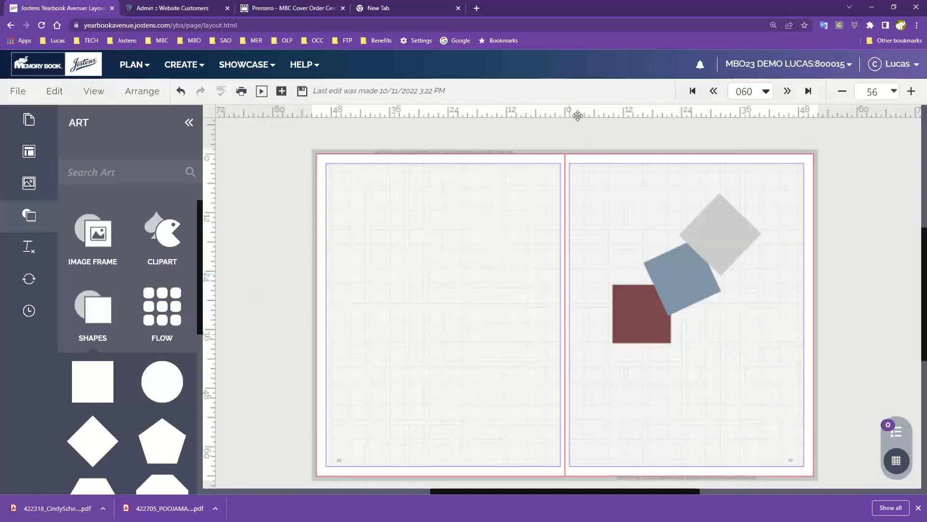
- Reduce the browser zoom to 100% and set the layout zoom to Fit (94%)
left_click(917, 26)
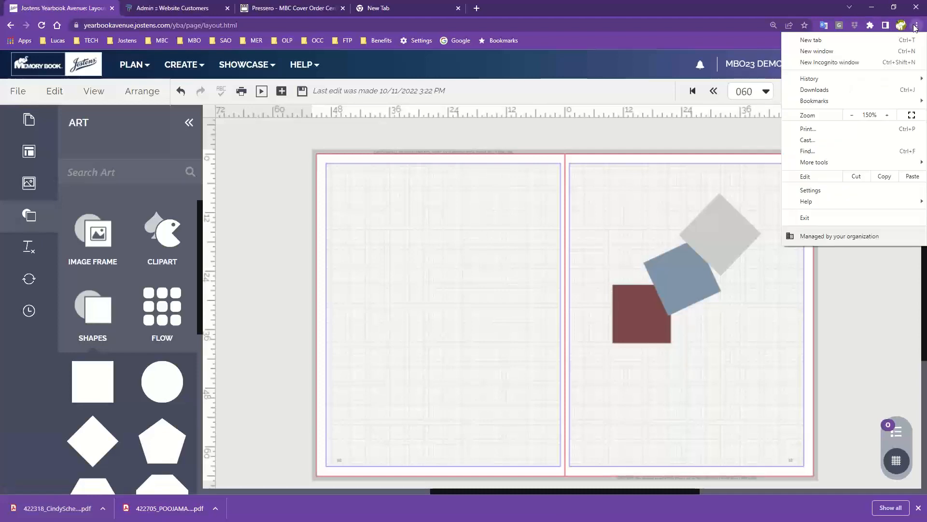
left_click(852, 116)
left_click(852, 116)
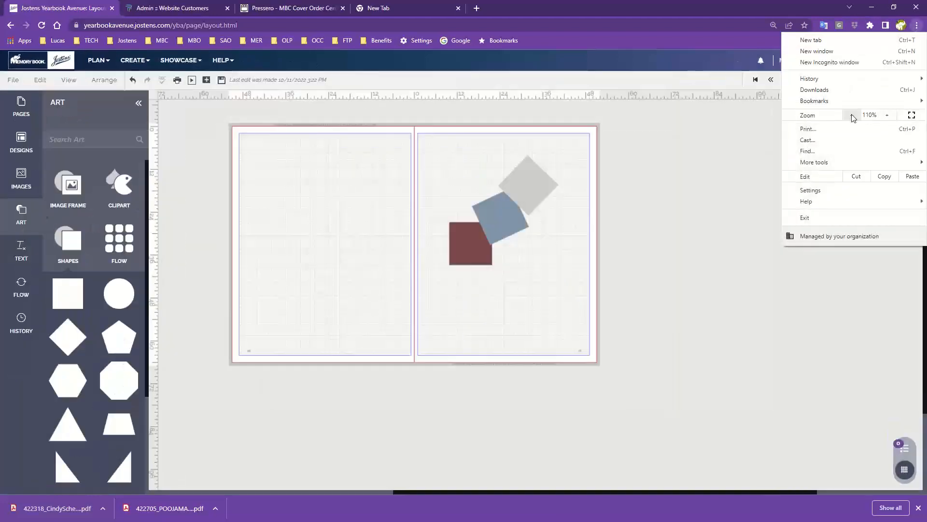
left_click(853, 116)
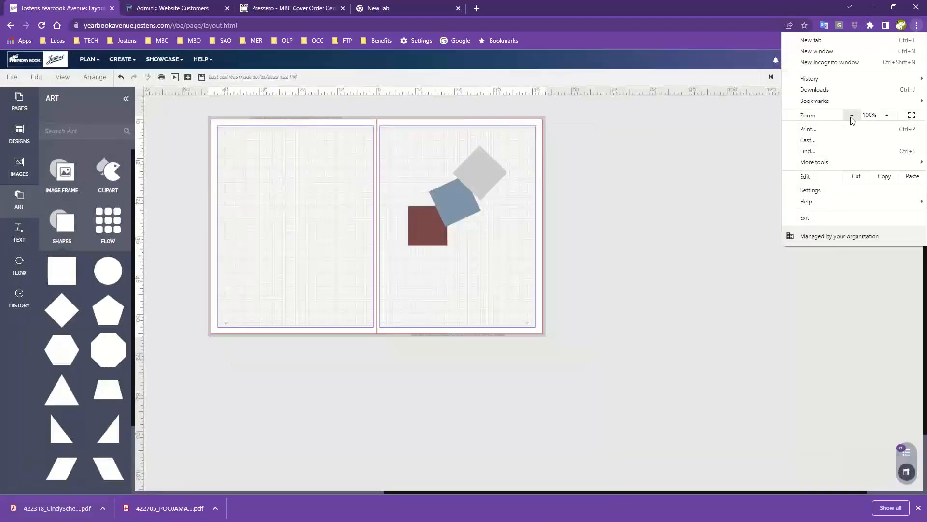
left_click(725, 188)
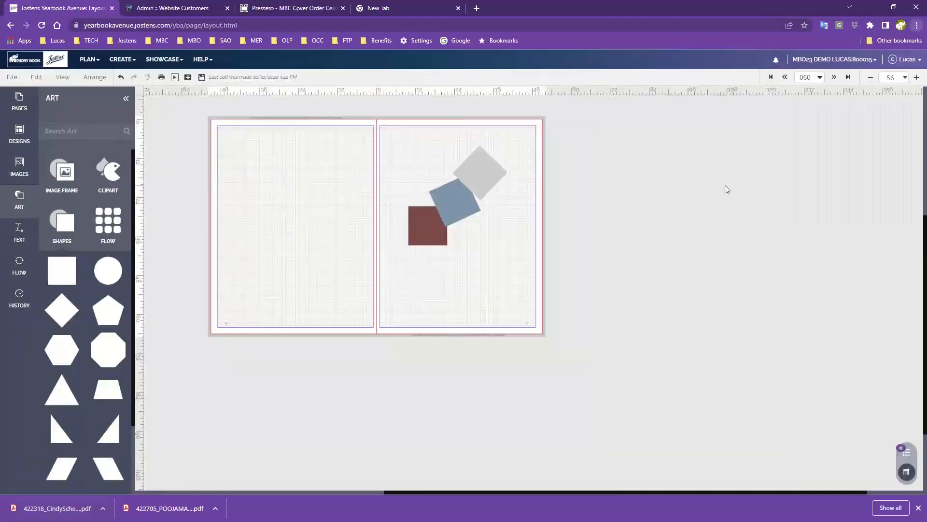
left_click(905, 77)
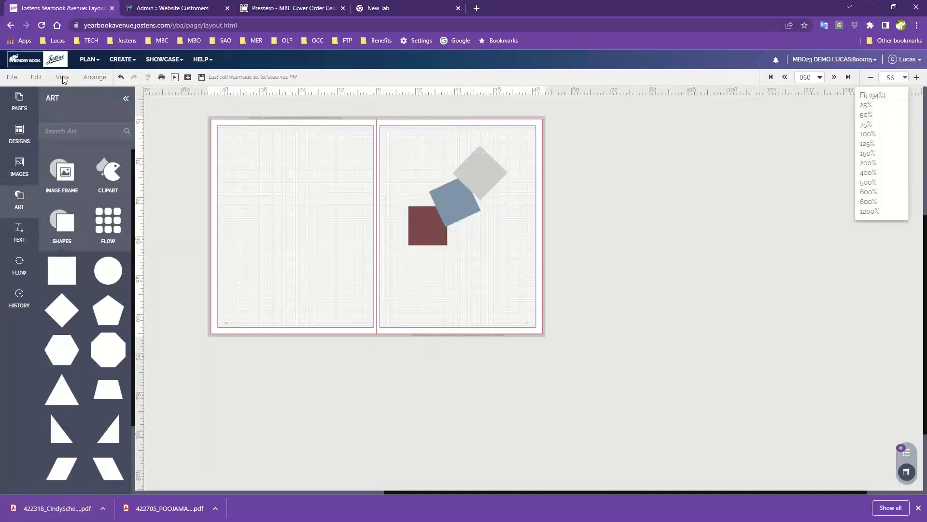
left_click(875, 96)
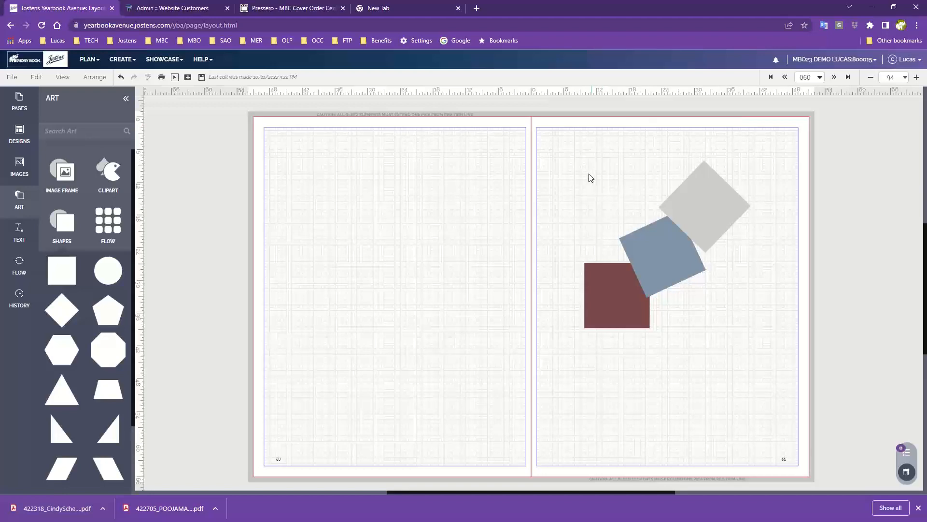
- Select all three squares on the spread's right-hand page and delete them
left_click_drag(587, 170, 745, 387)
key("Delete")
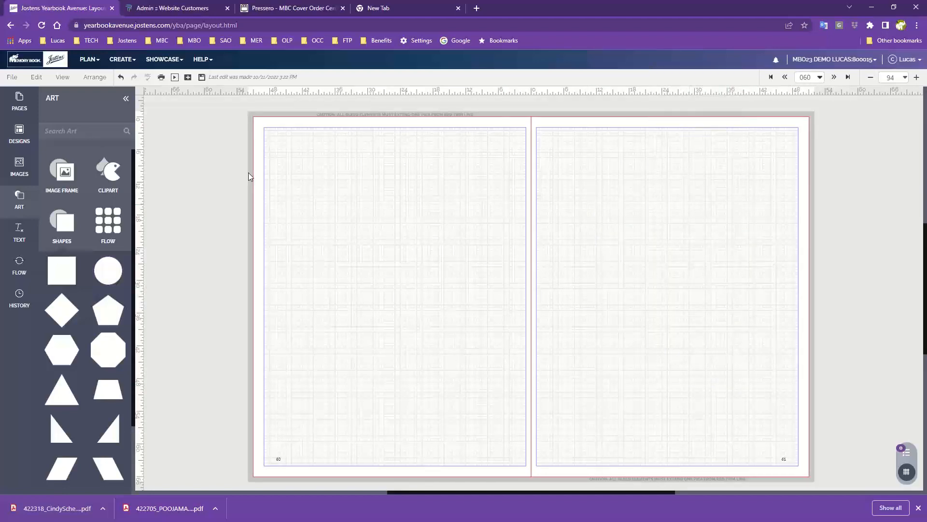
- Show the yearbook's page thumbnails and preview the spreads following page 060, including 064–065
left_click(18, 100)
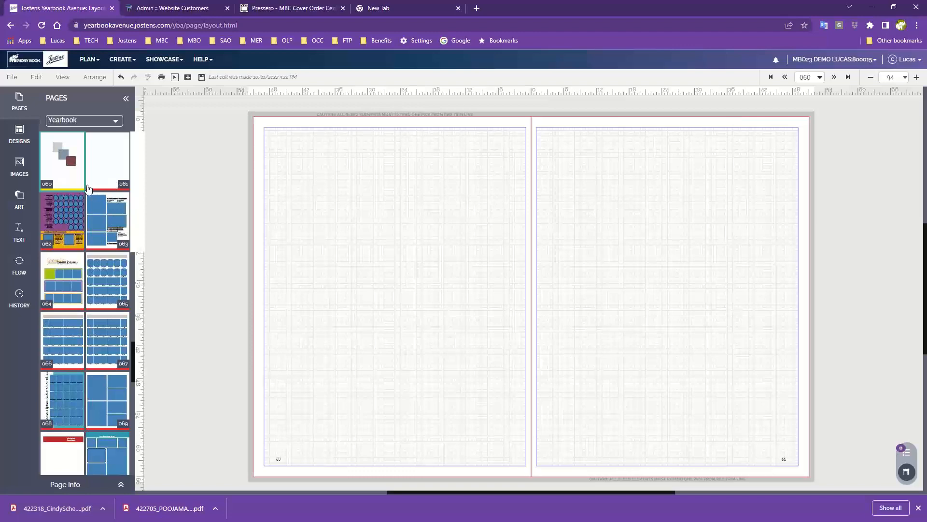
mouse_move(67, 225)
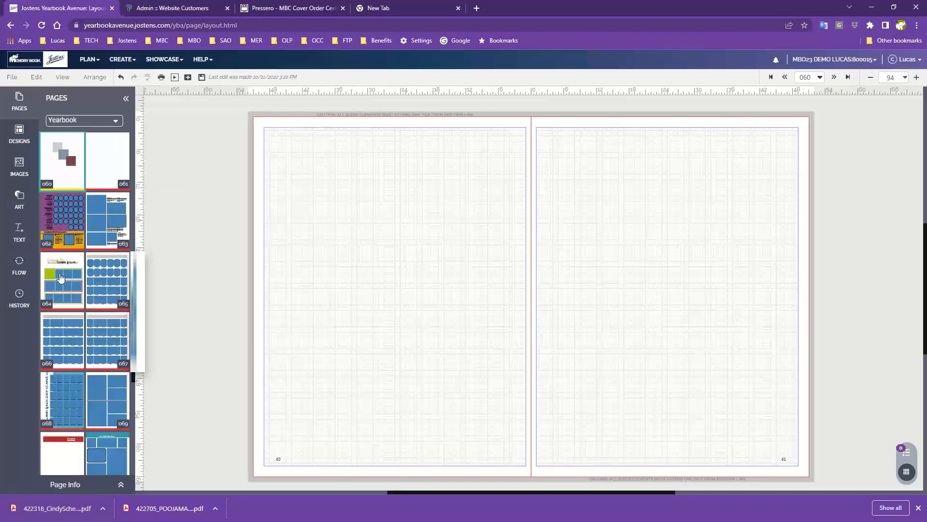
mouse_move(60, 277)
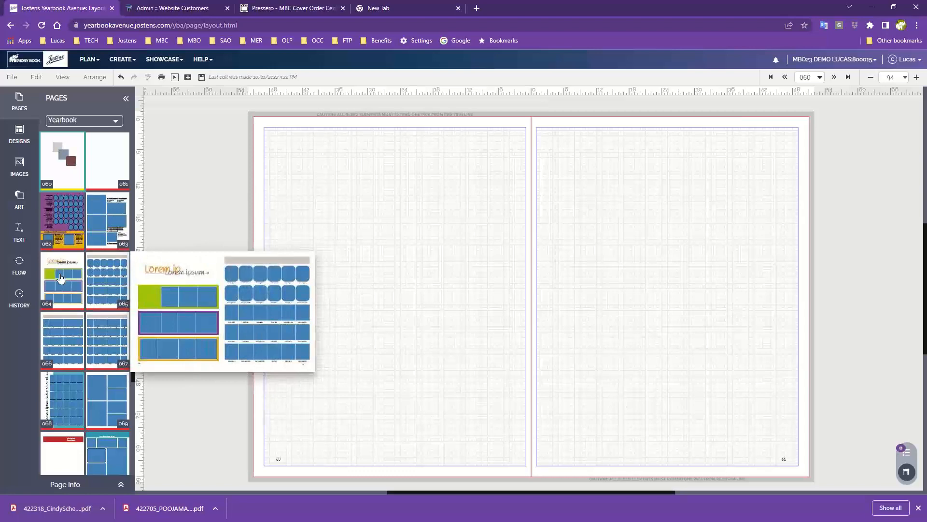
mouse_move(63, 333)
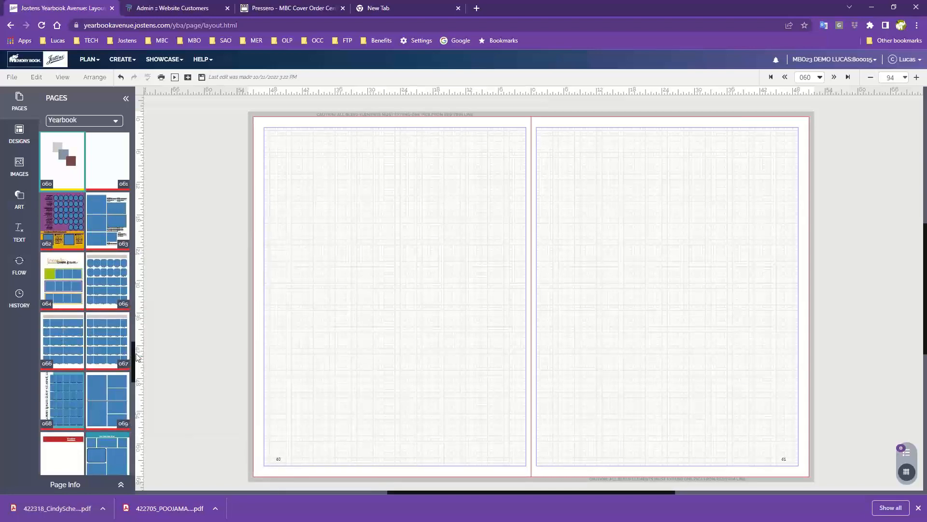
- List the Candids templates from the Page Surfer designs
mouse_move(102, 348)
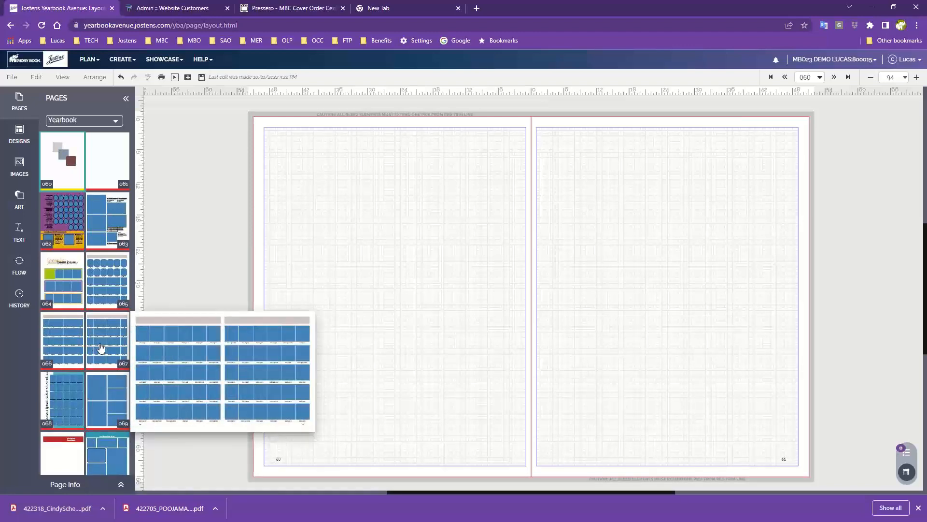
mouse_move(99, 281)
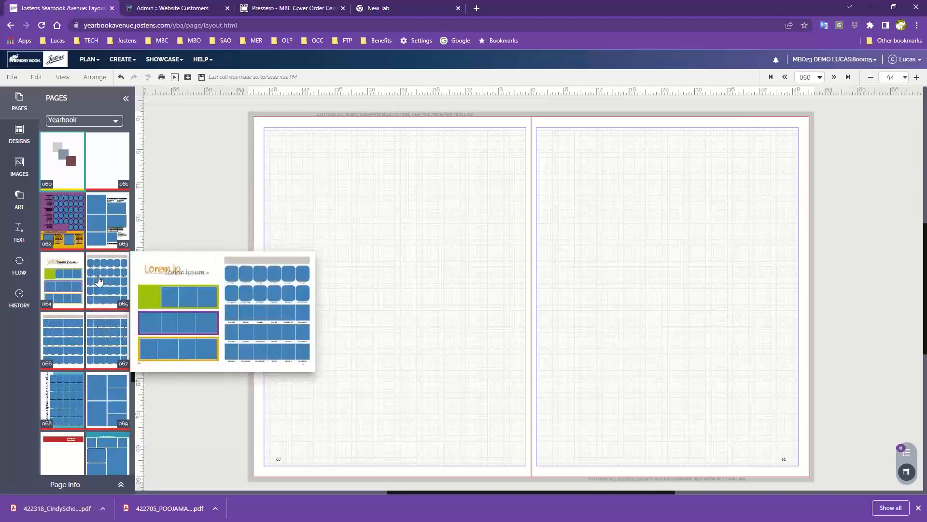
left_click(19, 139)
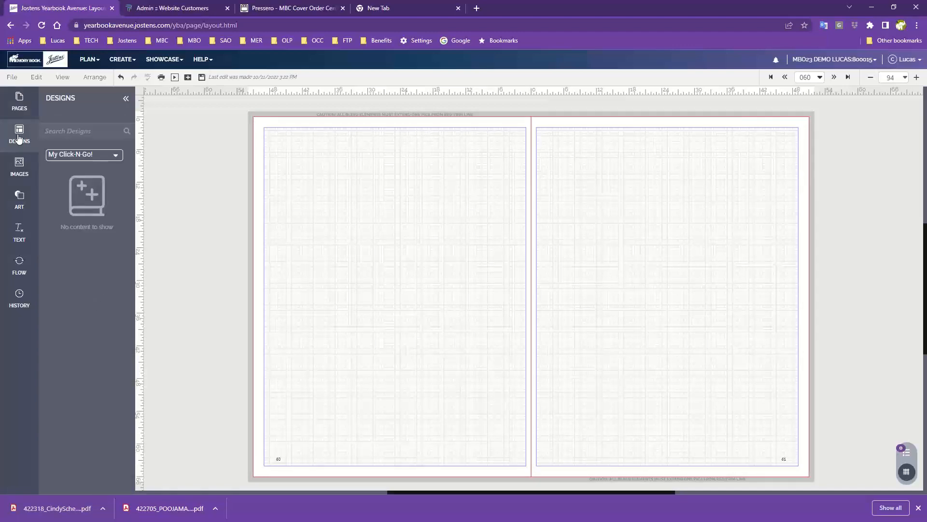
left_click(64, 156)
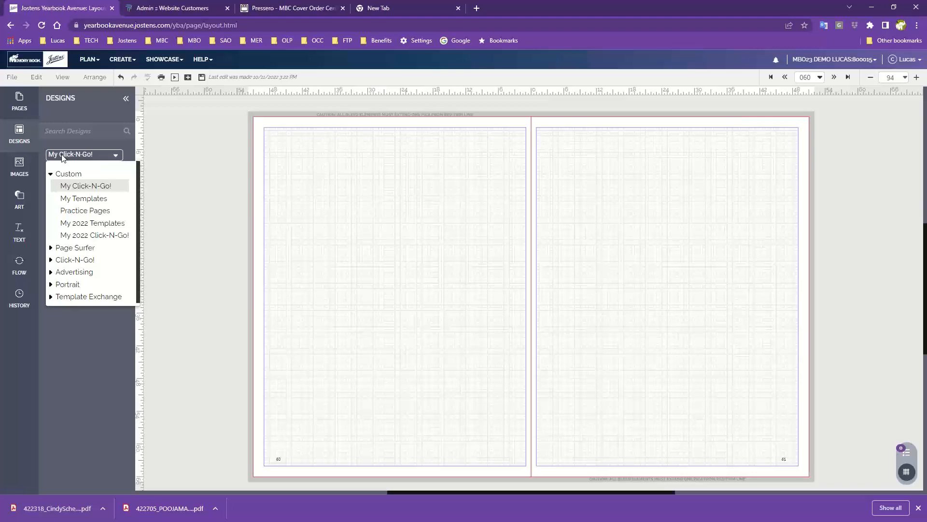
left_click(83, 251)
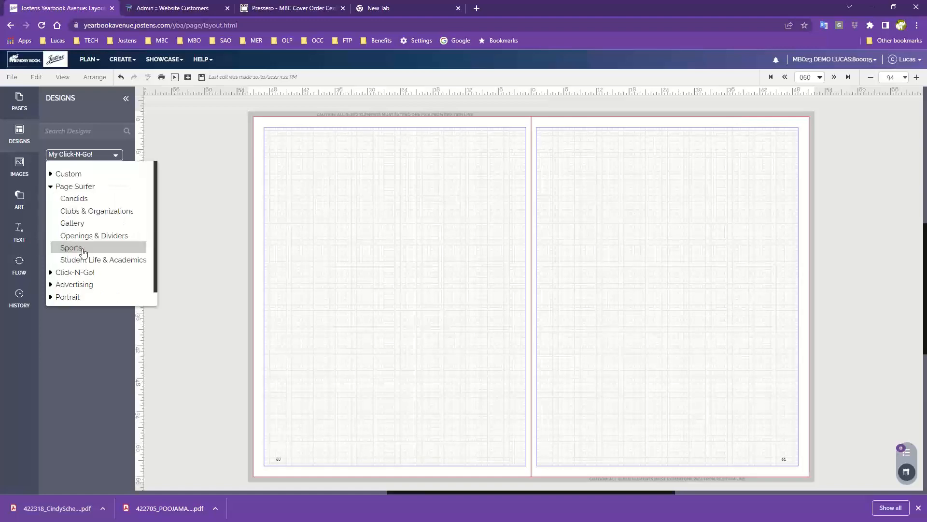
left_click(87, 201)
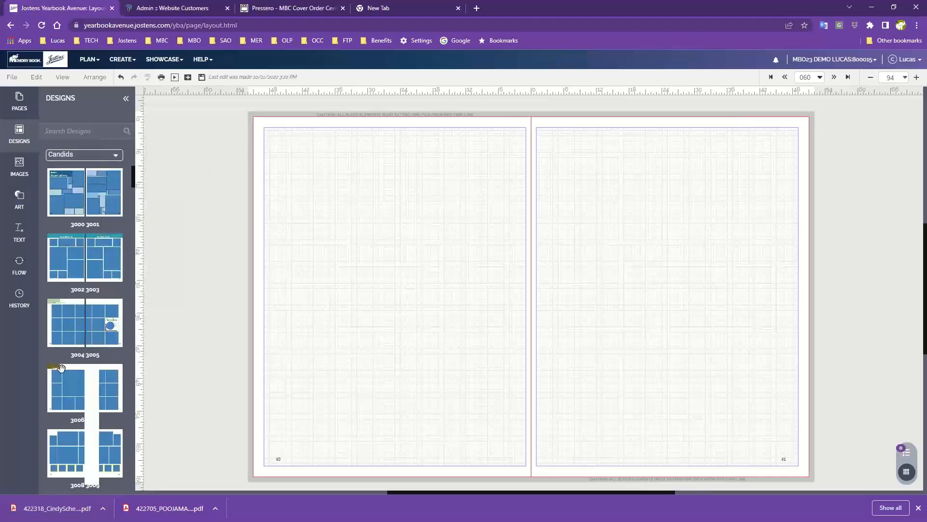
- Apply Candids template 3012 to the left-hand page and 3013 to the right-hand page, without retaining existing content
scroll(67, 373, "down", 5)
scroll(68, 373, "down", 3)
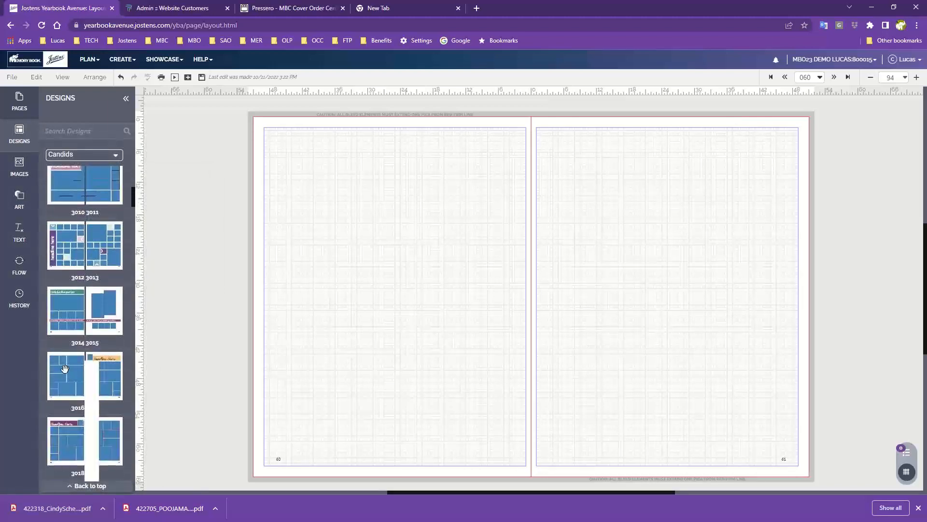
left_click_drag(67, 244, 367, 230)
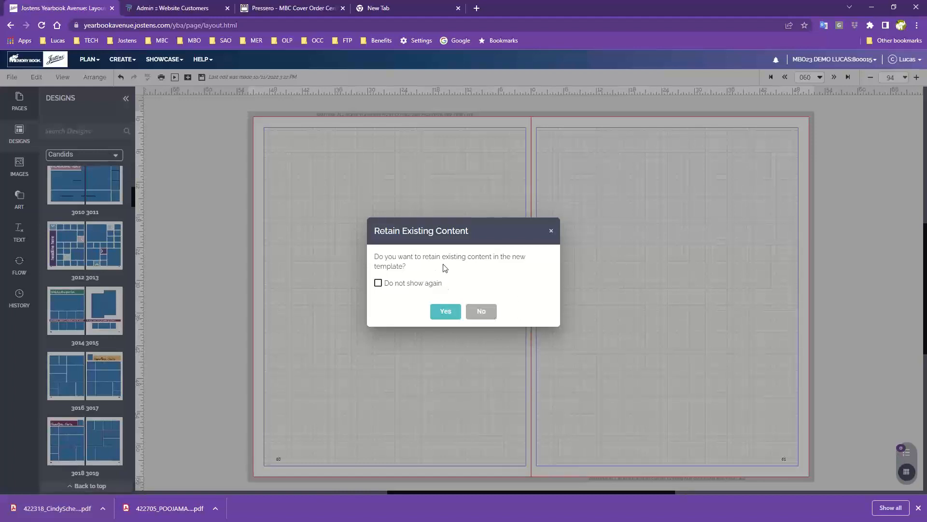
left_click(486, 313)
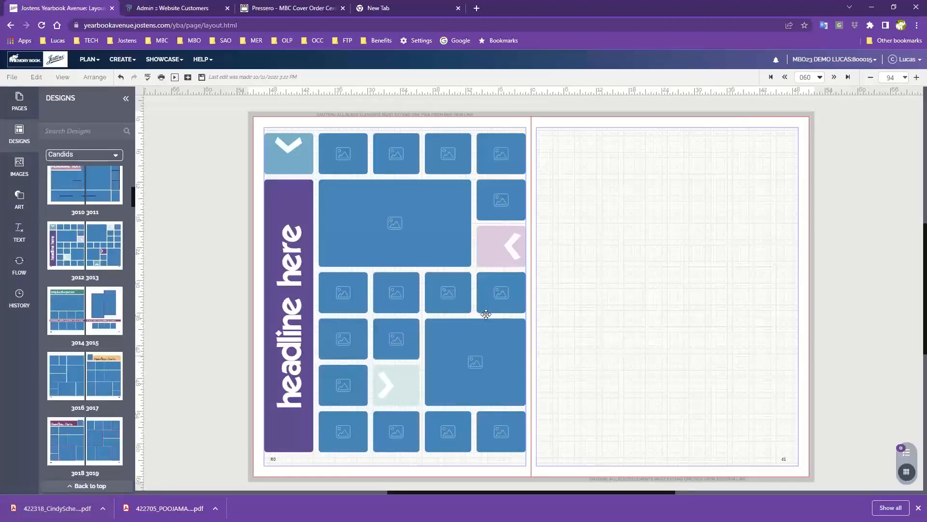
left_click_drag(103, 241, 705, 210)
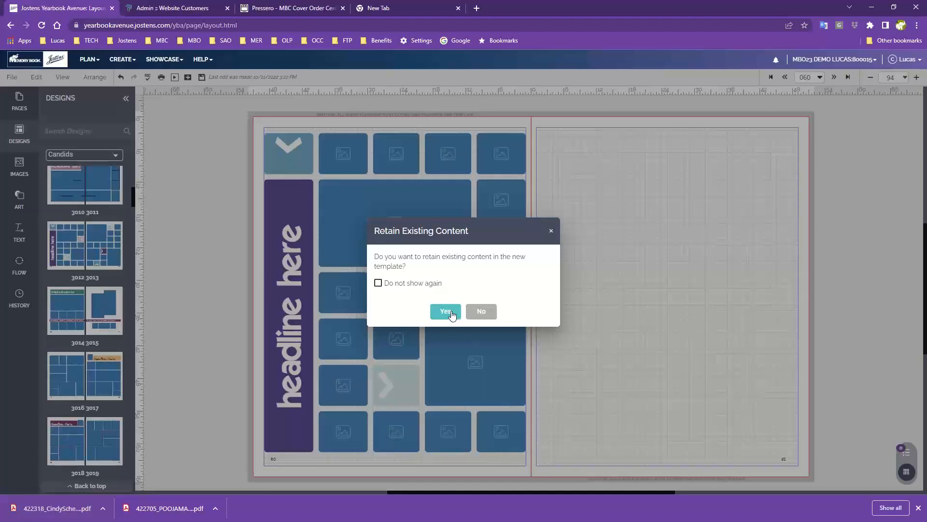
left_click(489, 310)
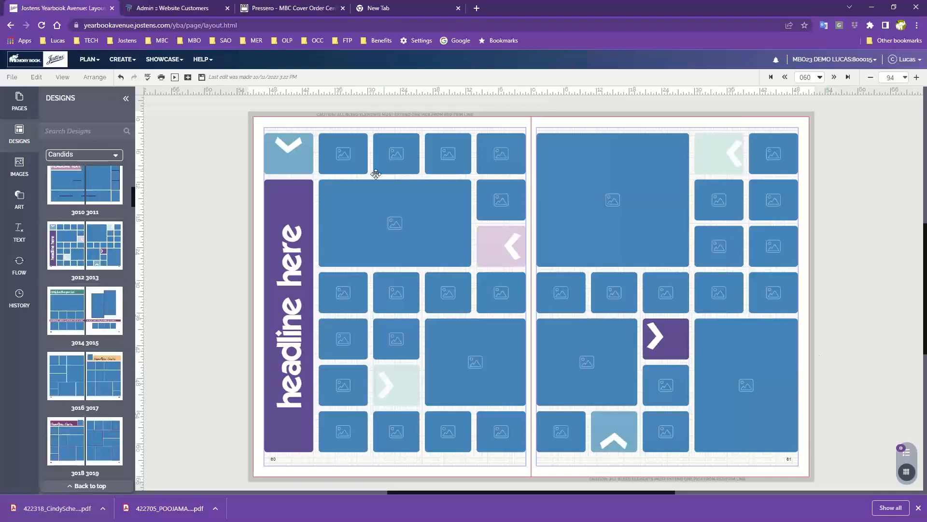
- Apply Candids templates 3002 and 3003 to the spread's two pages, without retaining the existing content
scroll(98, 347, "up", 7)
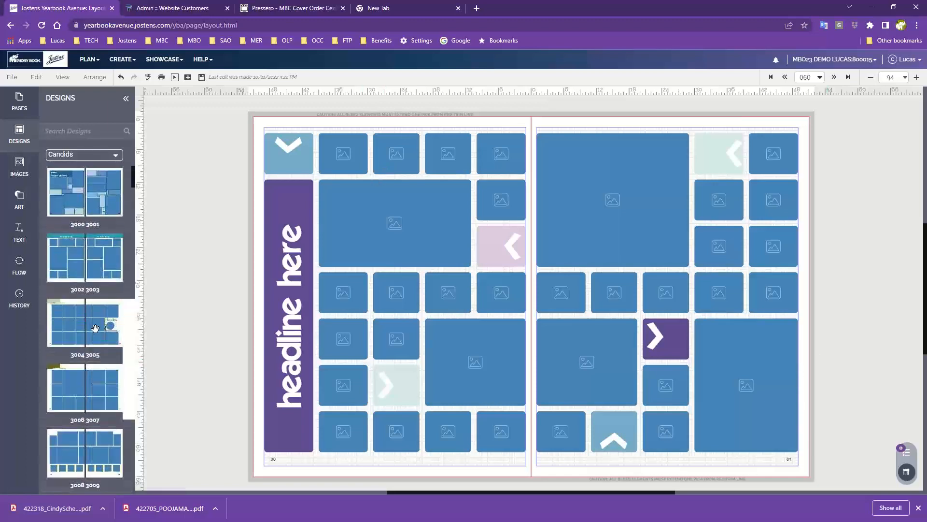
left_click_drag(79, 264, 410, 236)
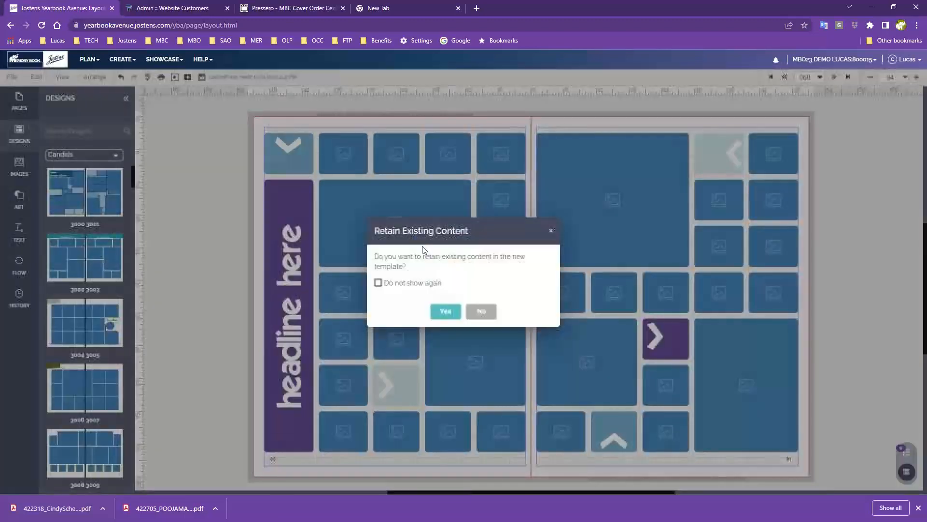
left_click(480, 311)
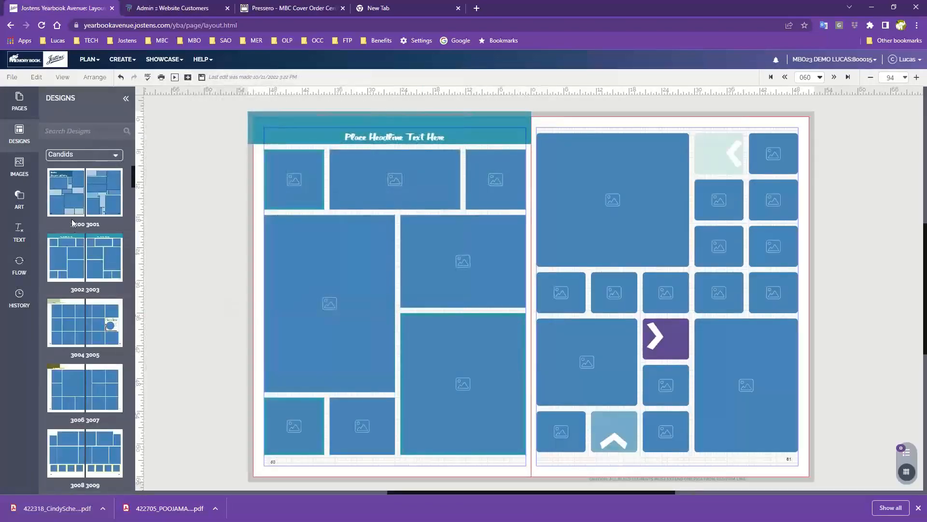
left_click_drag(111, 262, 677, 240)
left_click(478, 313)
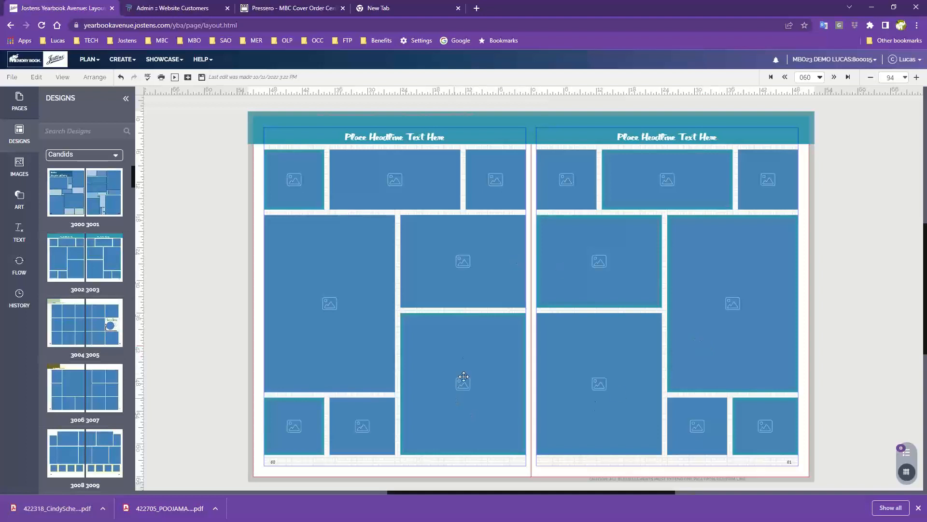
- Delete the left-hand page's image box beside the gutter in the middle row and place a Body Copy text in the gap
left_click(461, 263)
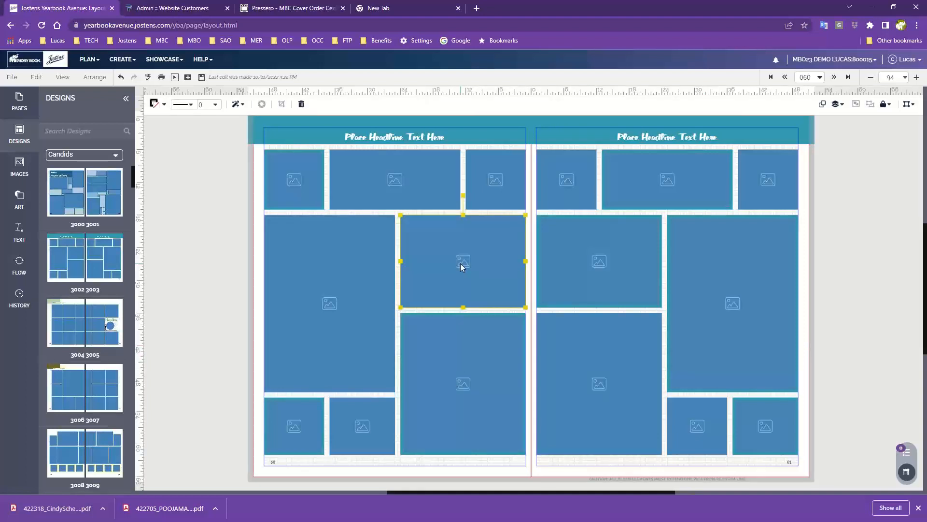
key("Delete")
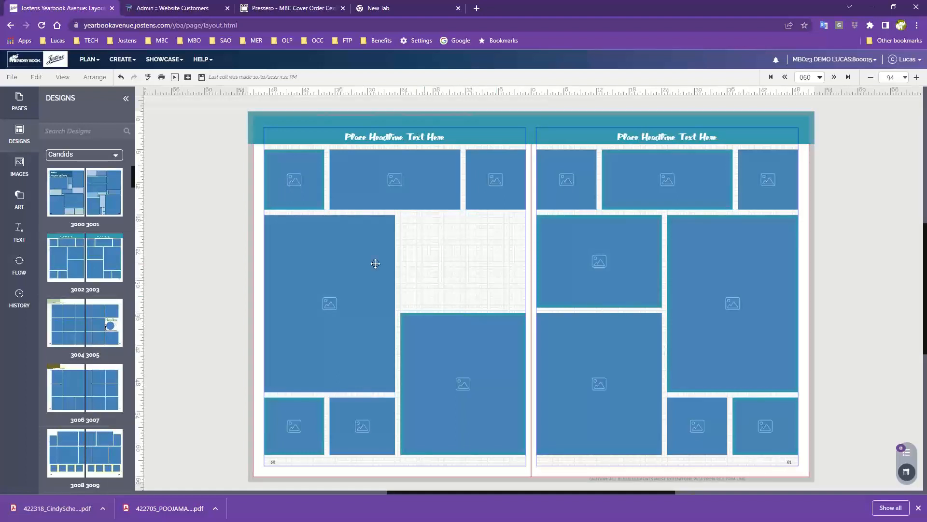
left_click(20, 235)
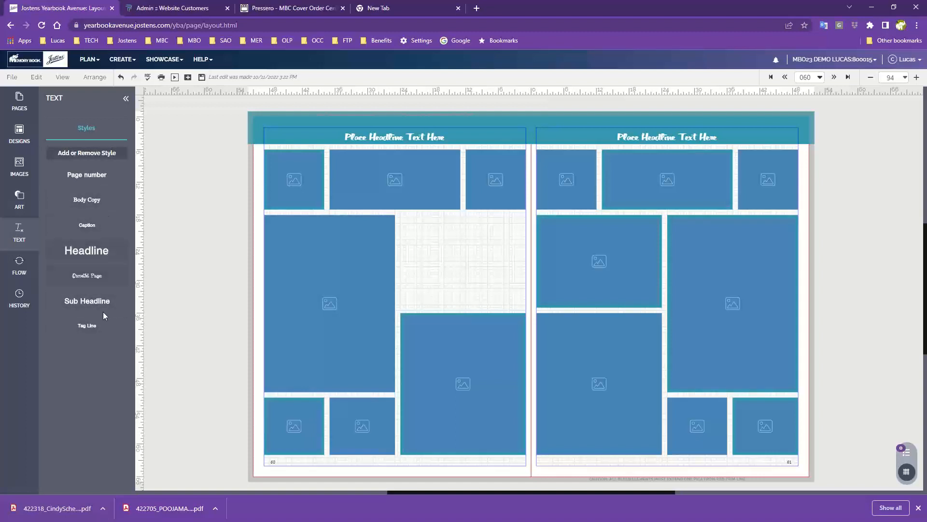
left_click_drag(98, 196, 421, 239)
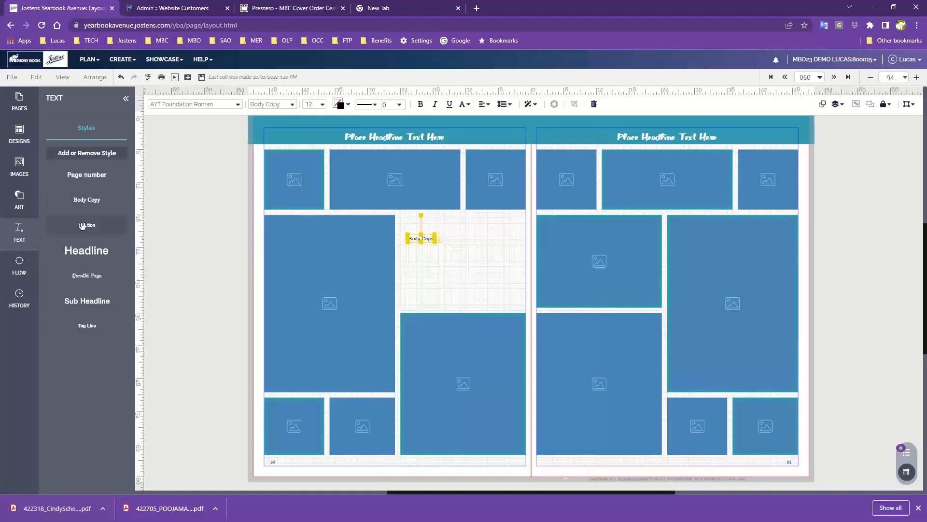
- Add Headline, Sub Headline and Tag Line texts below the Body Copy text on the left-hand page
left_click_drag(87, 251, 87, 252)
left_click_drag(413, 267, 423, 253)
left_click_drag(91, 297, 433, 283)
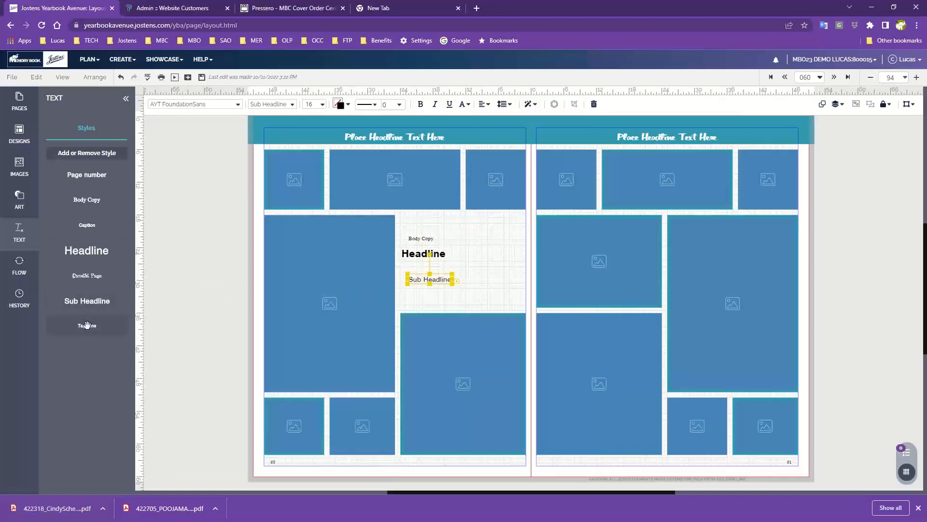
left_click_drag(87, 325, 434, 305)
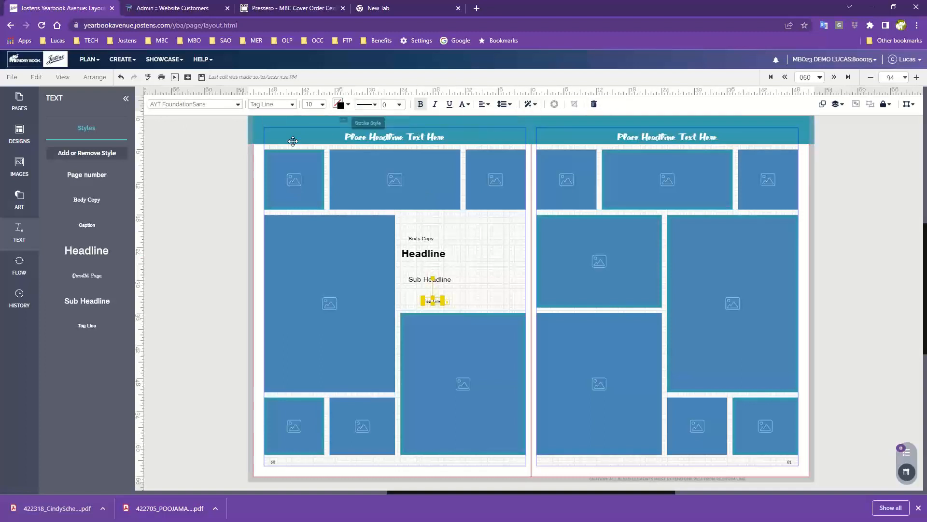
- Look over the font list and the text formatting options for the Tag Line text, and deselect it
left_click(205, 106)
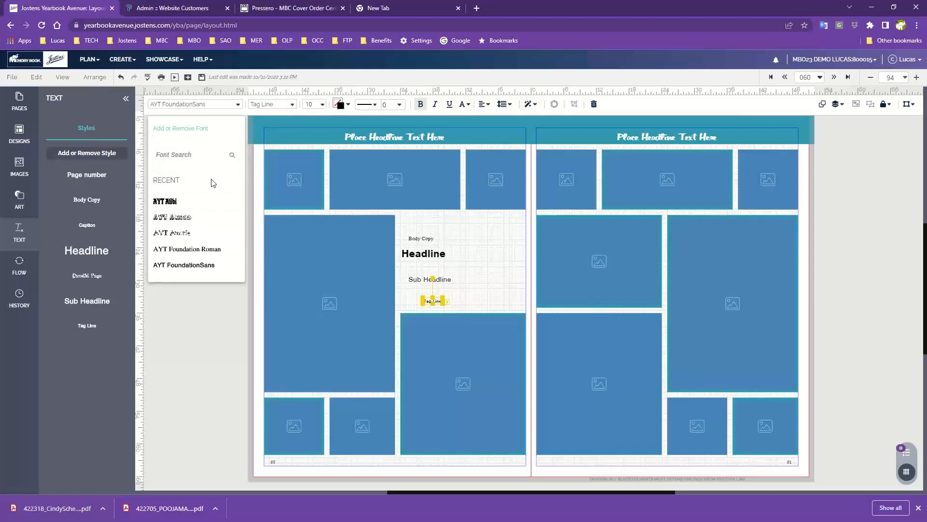
left_click(313, 104)
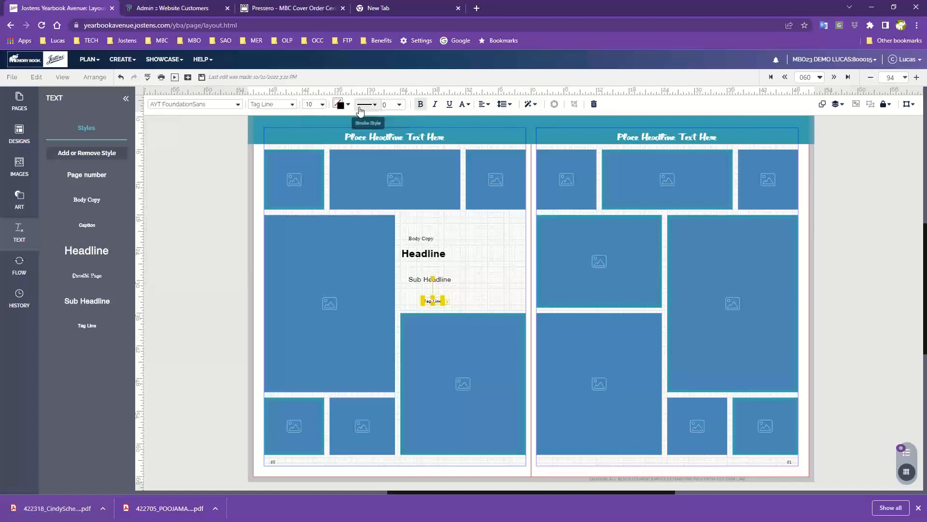
left_click(421, 105)
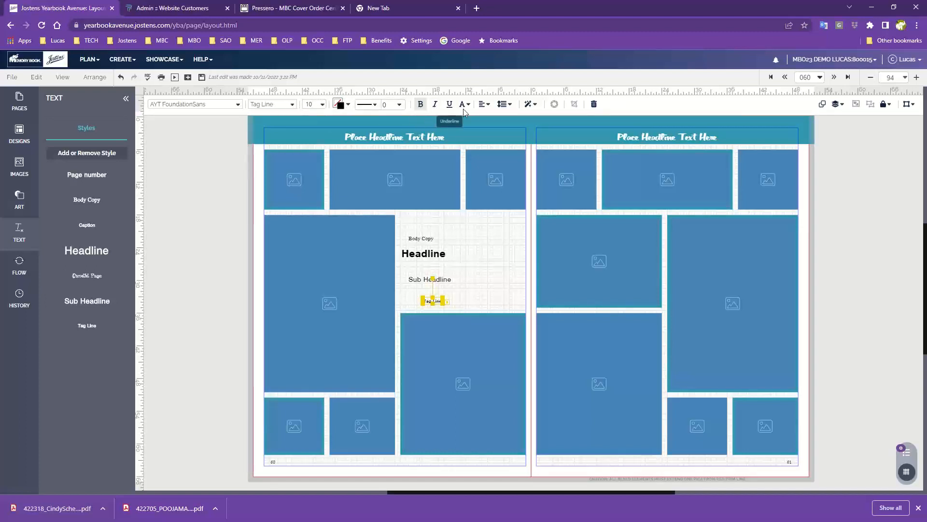
left_click(507, 265)
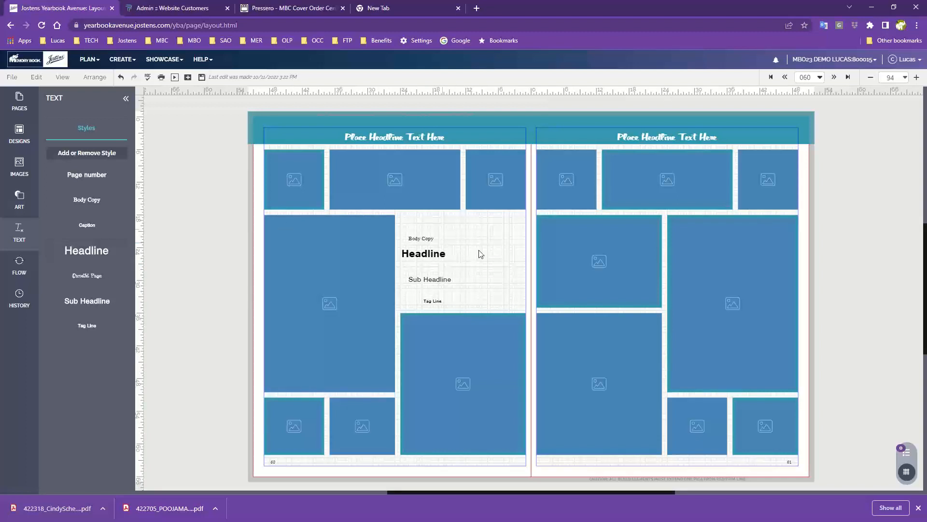
- Delete the Headline, Sub Headline and Tag Line texts from the left-hand page
left_click(429, 261)
key("Delete")
left_click(430, 280)
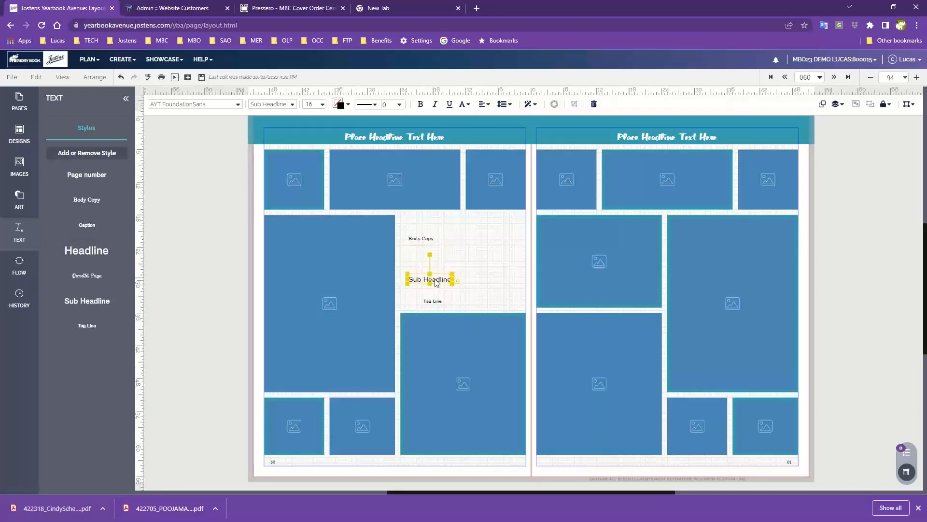
key("Delete")
left_click(432, 300)
key("Delete")
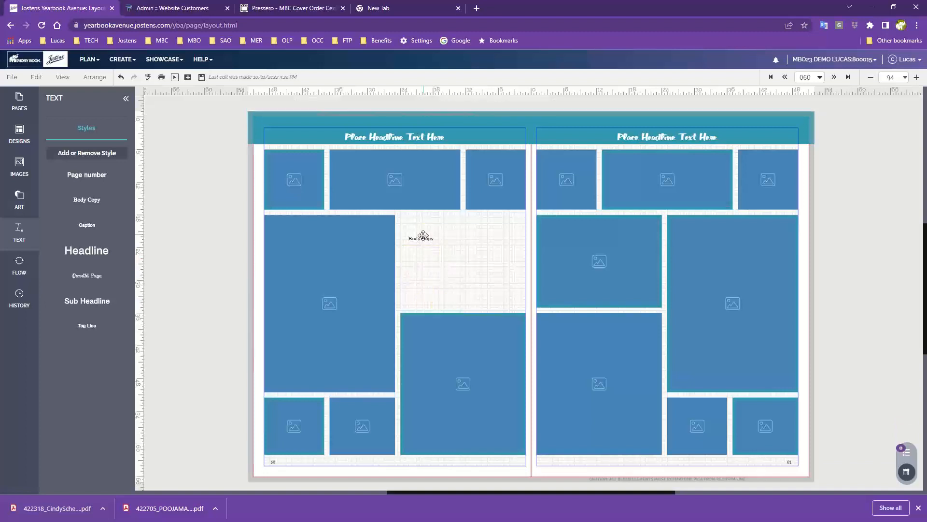
- Move and enlarge the Body Copy text box to fill the gap left by the deleted image box
left_click_drag(423, 235, 521, 308)
left_click(514, 246)
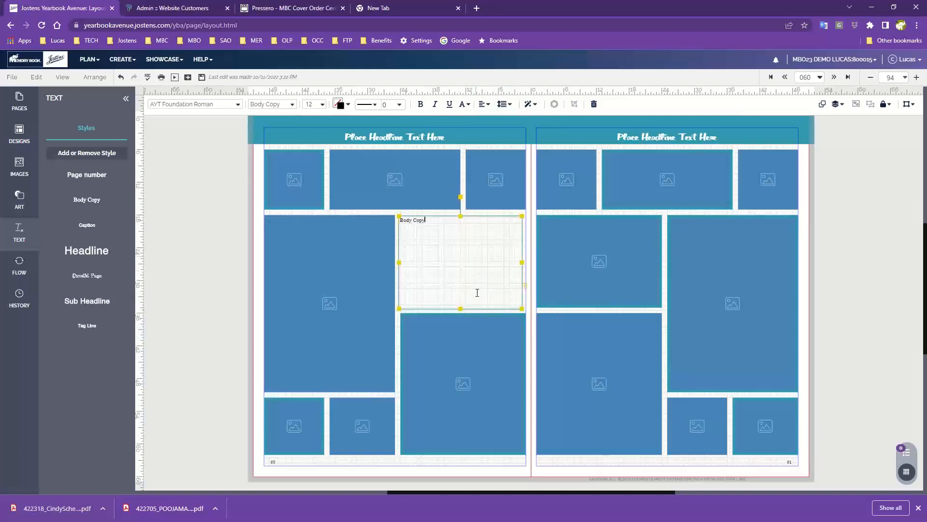
left_click(191, 258)
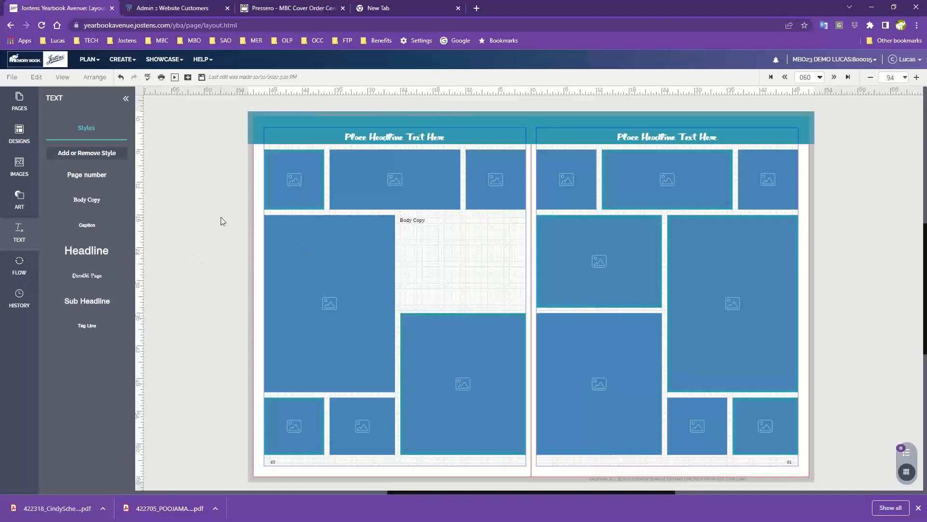
- Select all the image boxes on the left-hand page and change their shape to Trapezoid
left_click(297, 177)
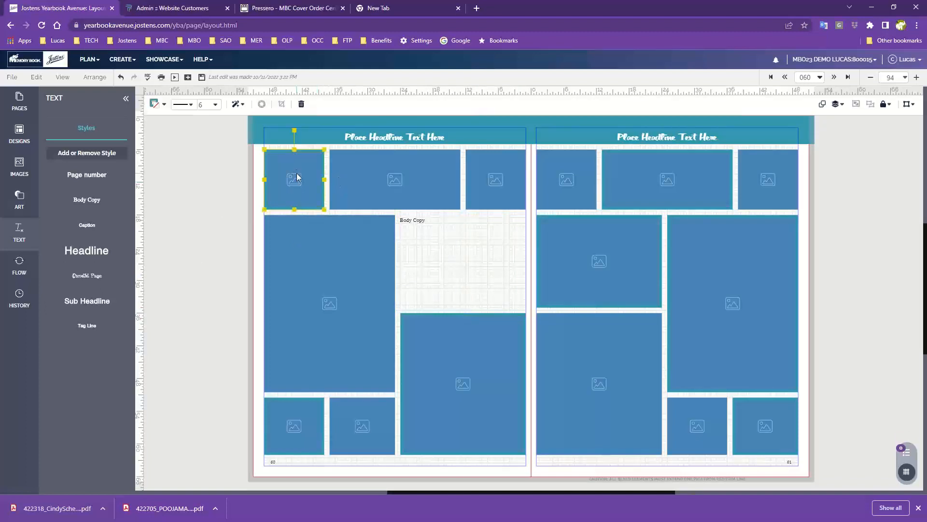
left_click(380, 173, "shift")
left_click(493, 179, "shift")
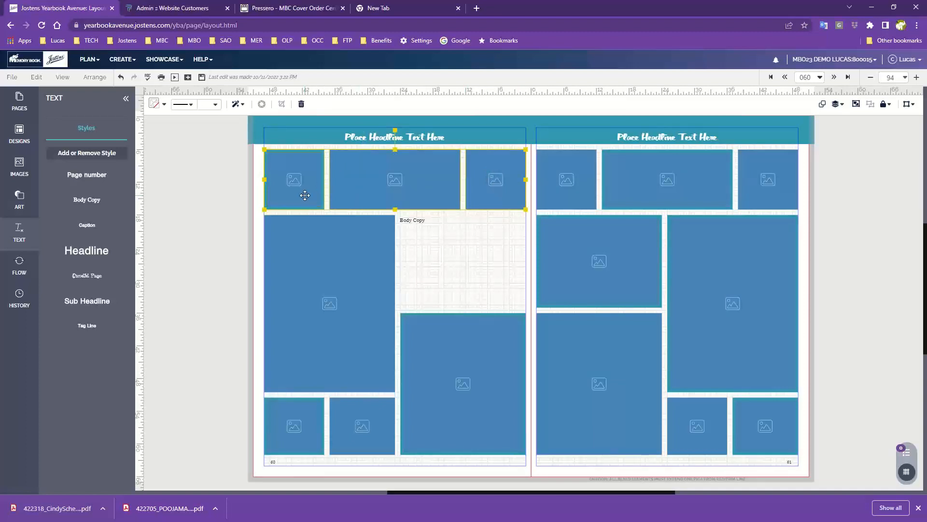
left_click(359, 302, "shift")
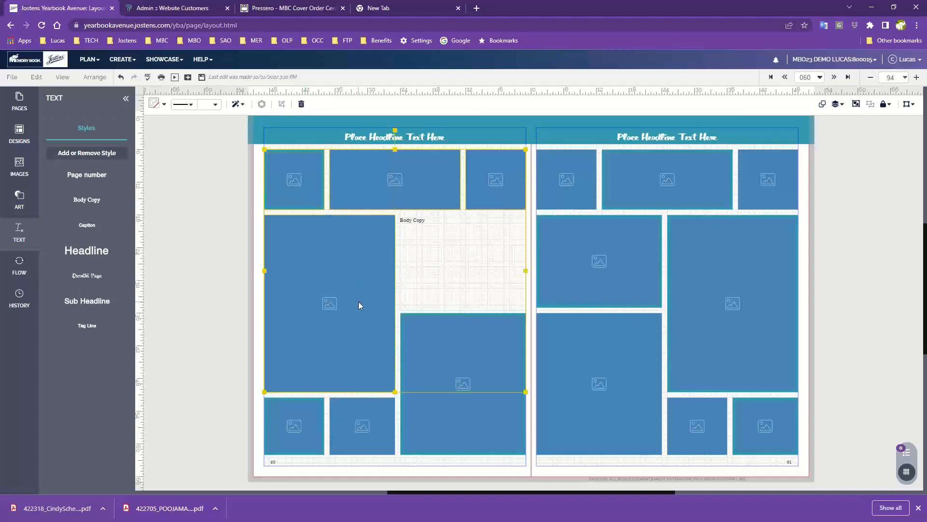
left_click(299, 425, "shift")
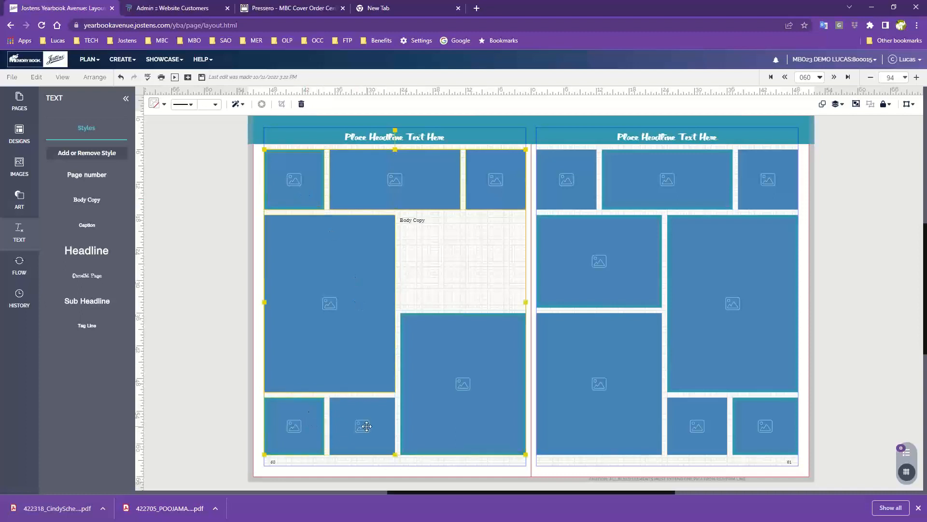
left_click(37, 78)
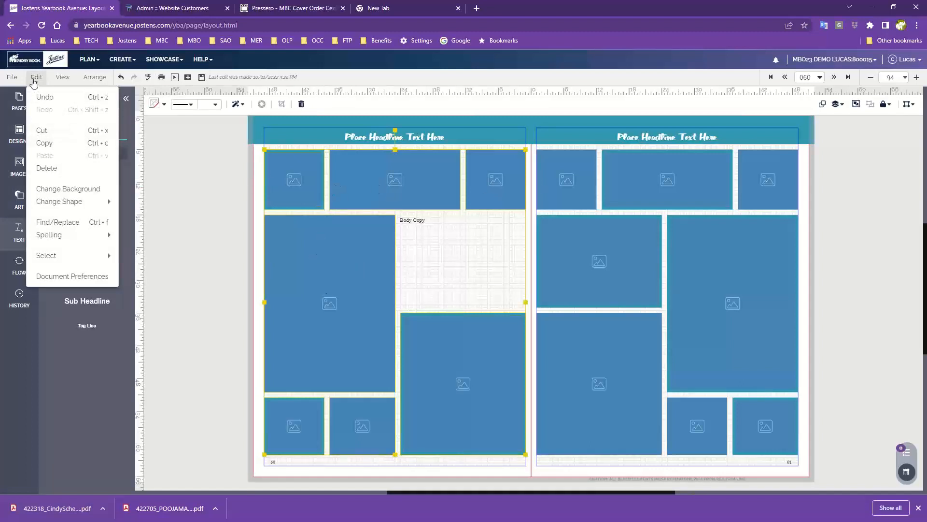
mouse_move(52, 205)
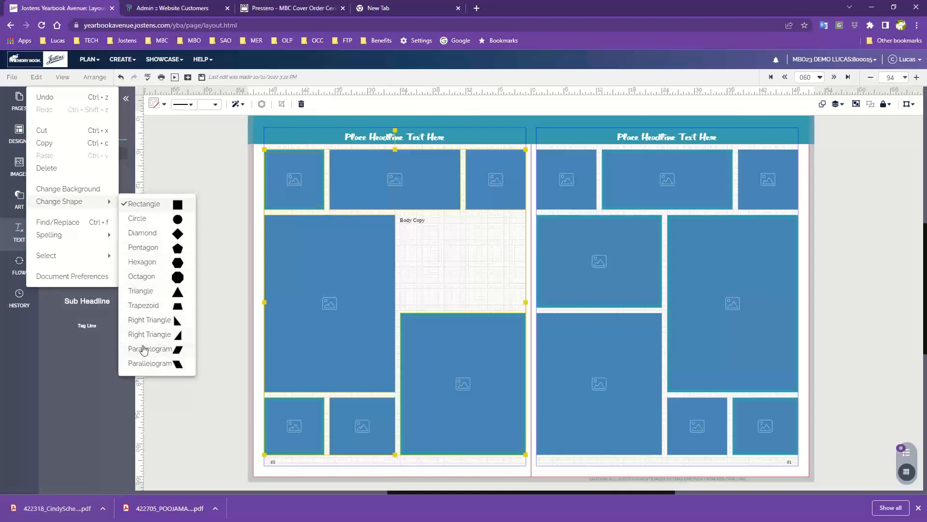
left_click(143, 305)
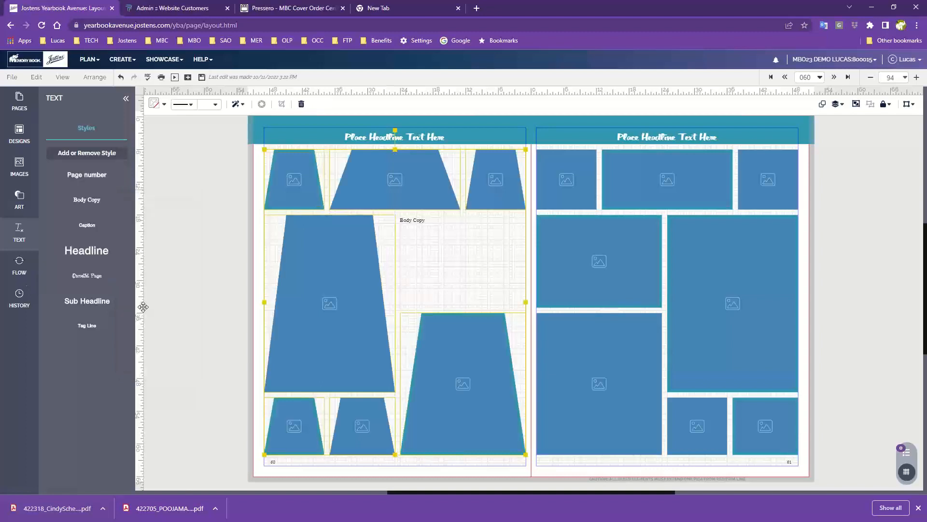
- Change the shape of the selected image boxes on the left-hand page to Circle and deselect them
left_click(36, 78)
left_click(178, 223)
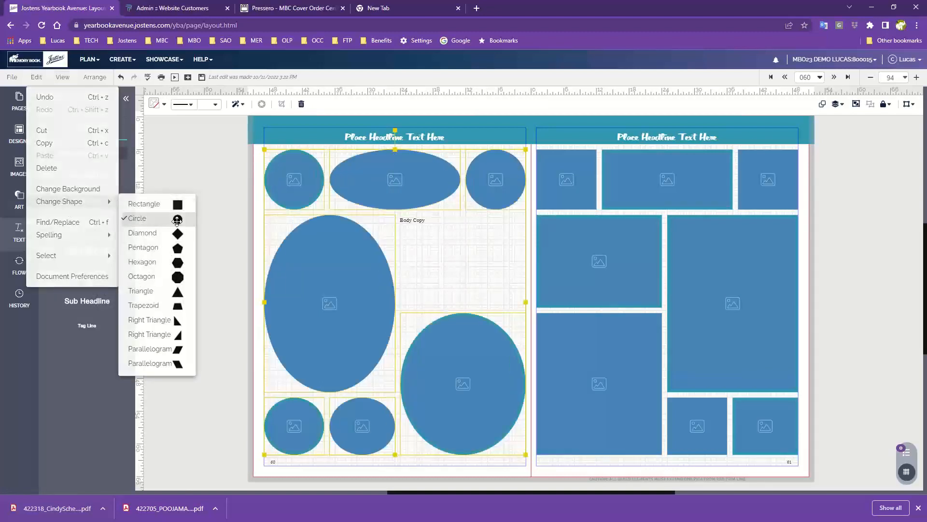
left_click(192, 222)
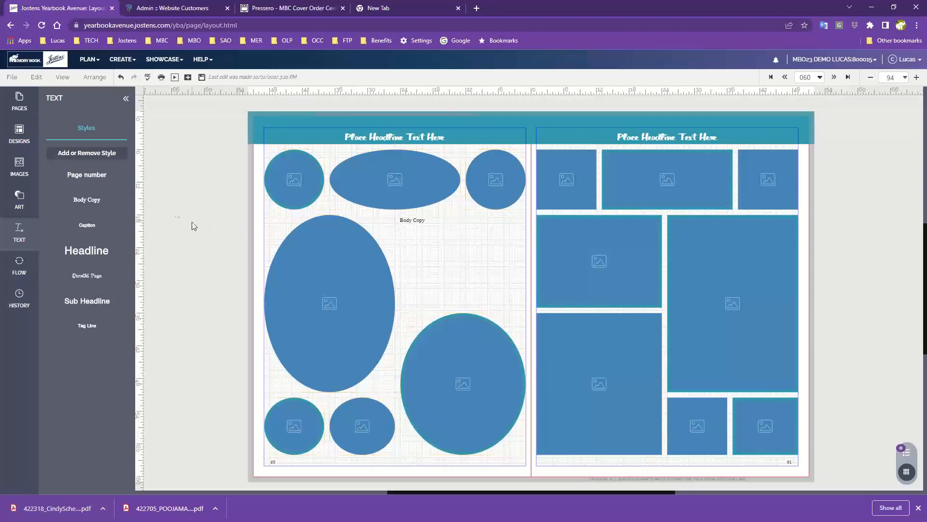
- Fill the header bar behind the left-hand page's headline with orange and deselect it
left_click(292, 121)
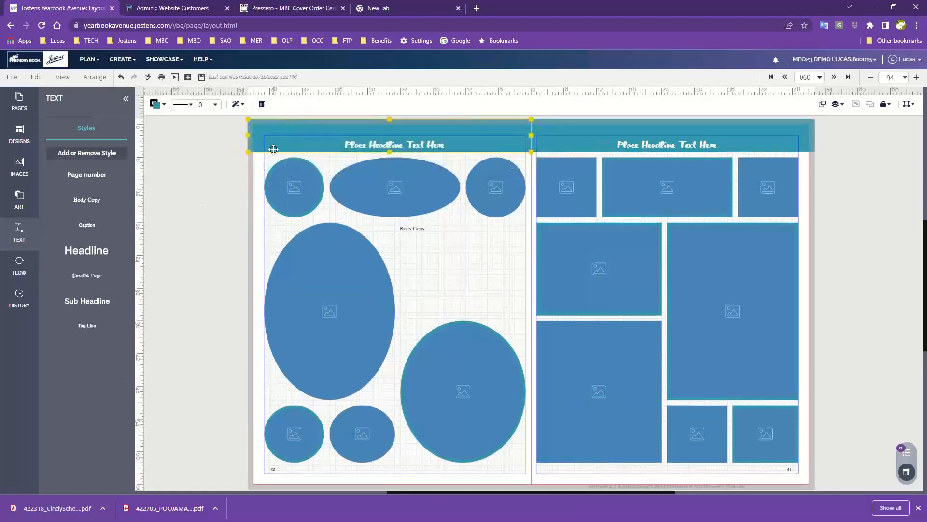
left_click(155, 104)
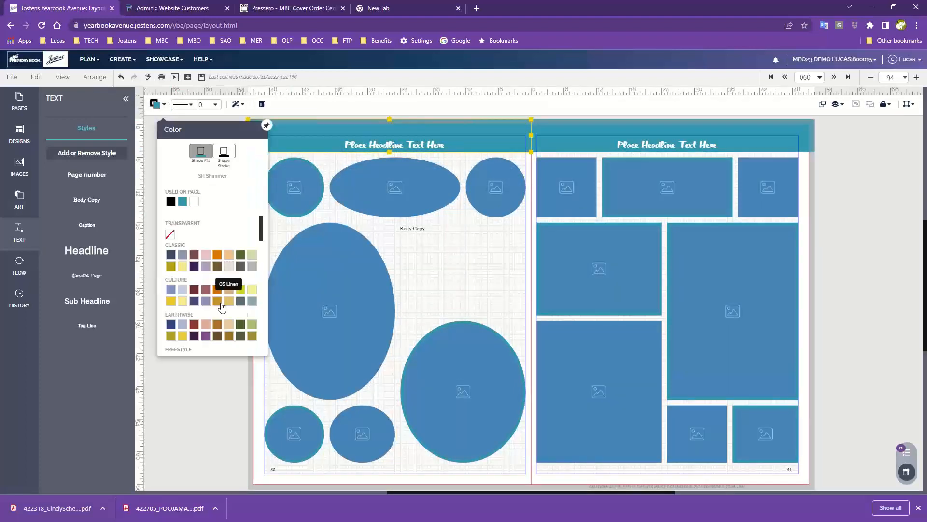
left_click(216, 288)
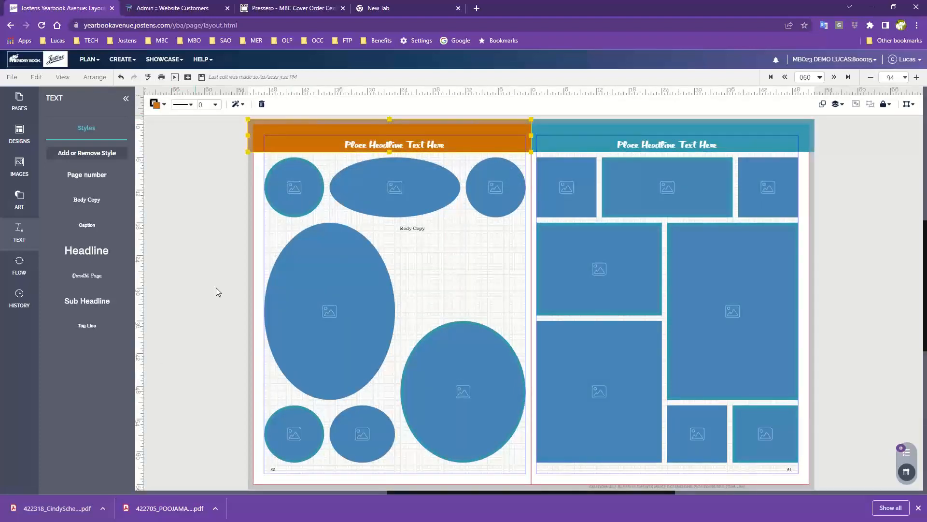
left_click(204, 259)
- Select all the round image boxes on the left-hand page and set their stroke color to black
left_click(293, 187)
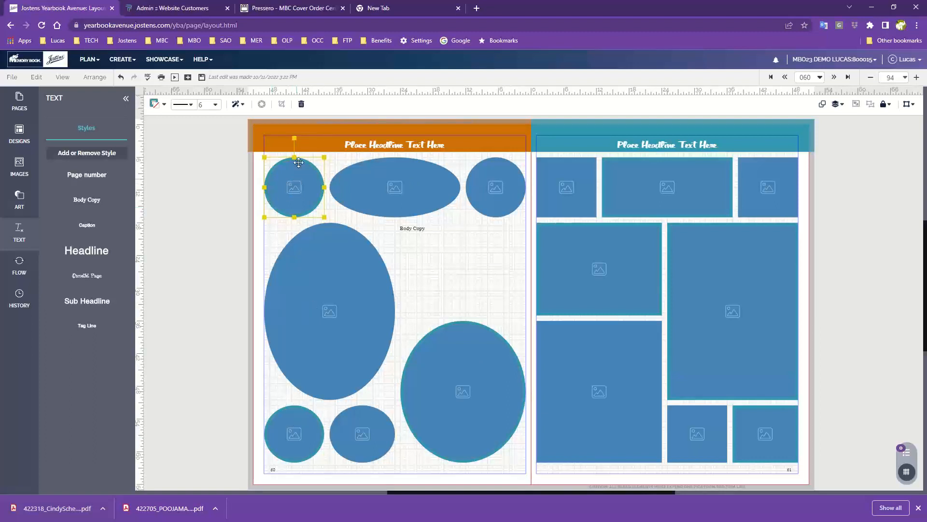
left_click(390, 196, "shift")
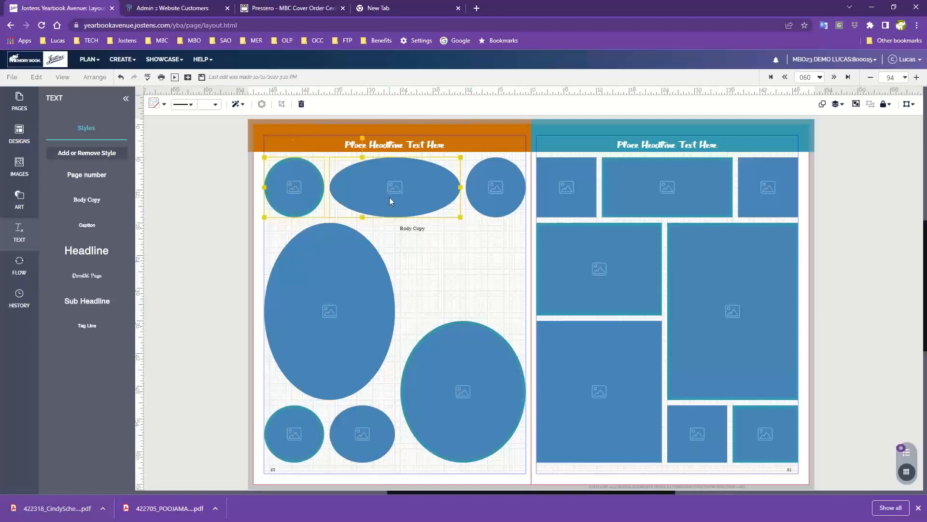
left_click(493, 182, "shift")
left_click(373, 273, "shift")
left_click(480, 357, "shift")
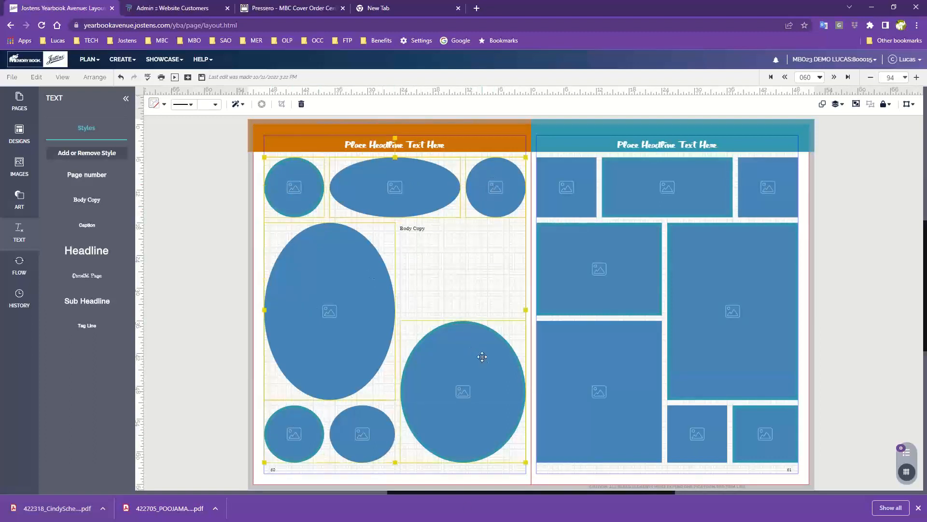
left_click(358, 435, "shift")
left_click(290, 434, "shift")
left_click(155, 105)
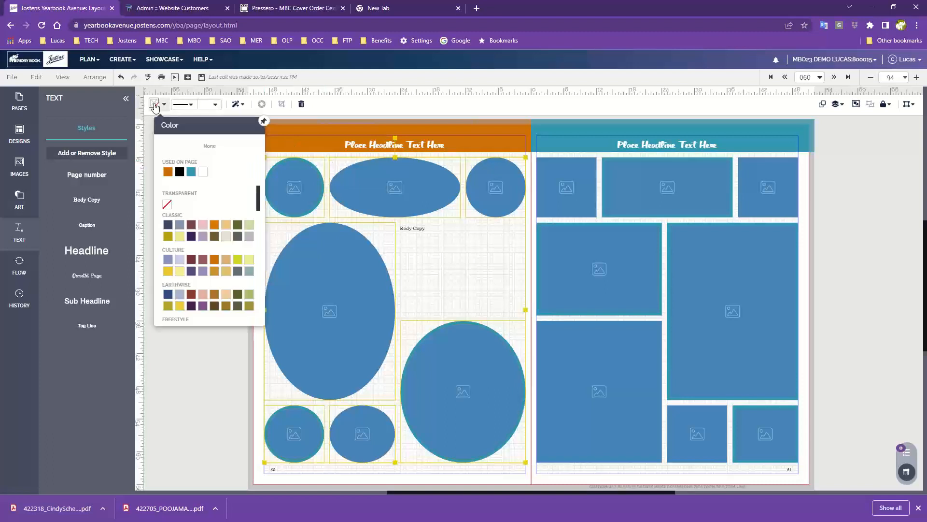
left_click(179, 171)
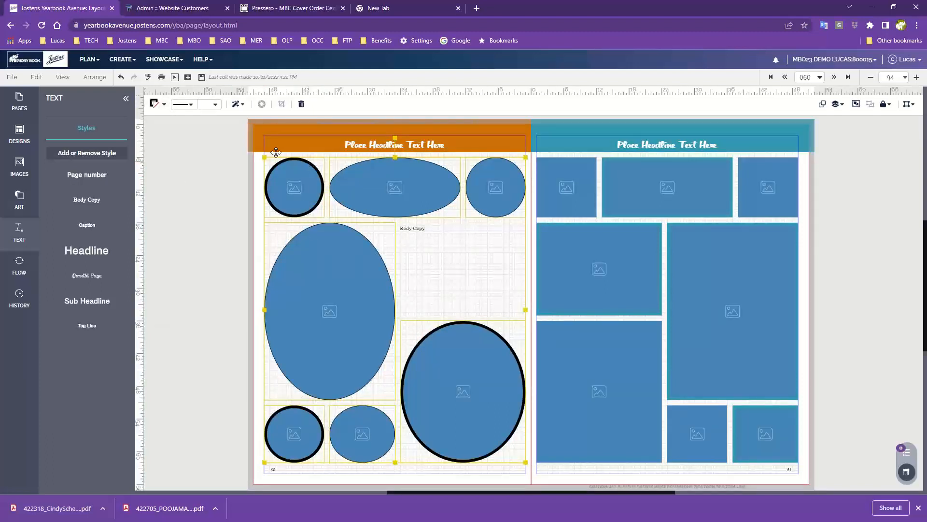
- Set the stroke size of the selected image boxes to 3 pt and deselect them
left_click(179, 110)
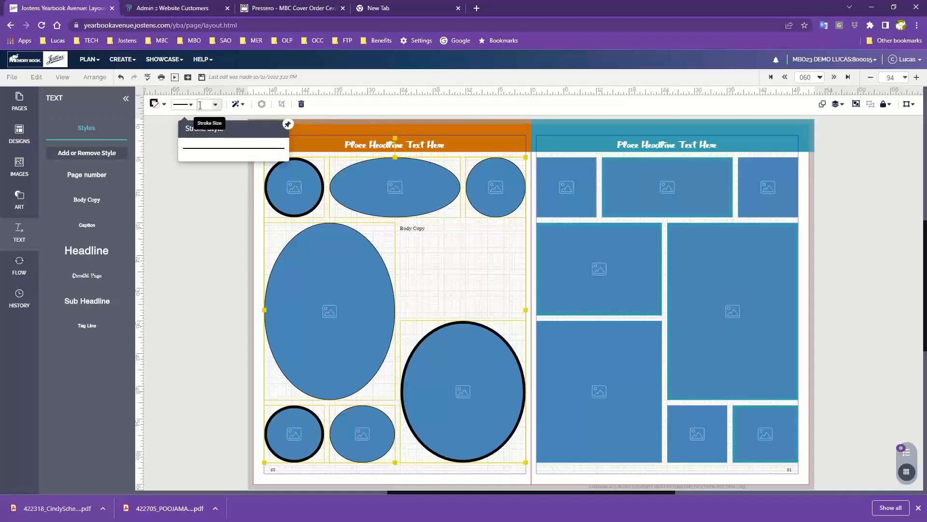
left_click(220, 109)
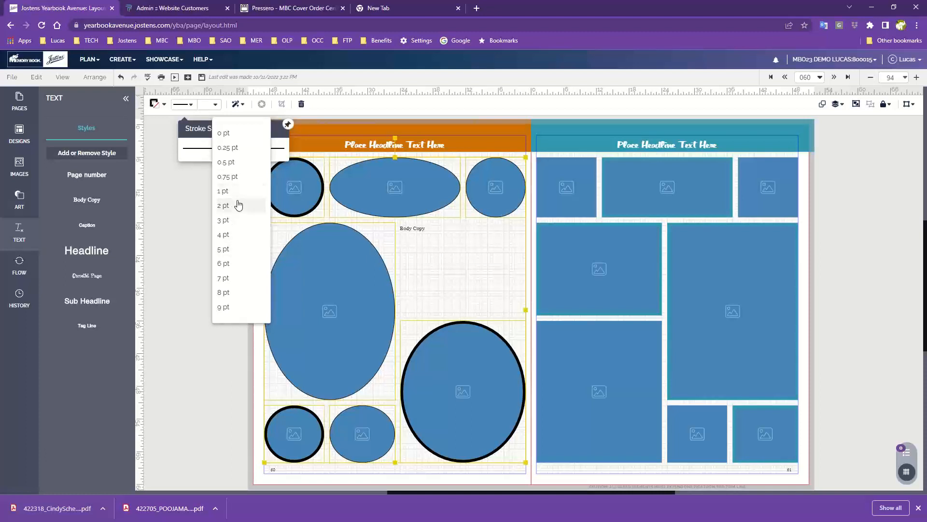
left_click(240, 225)
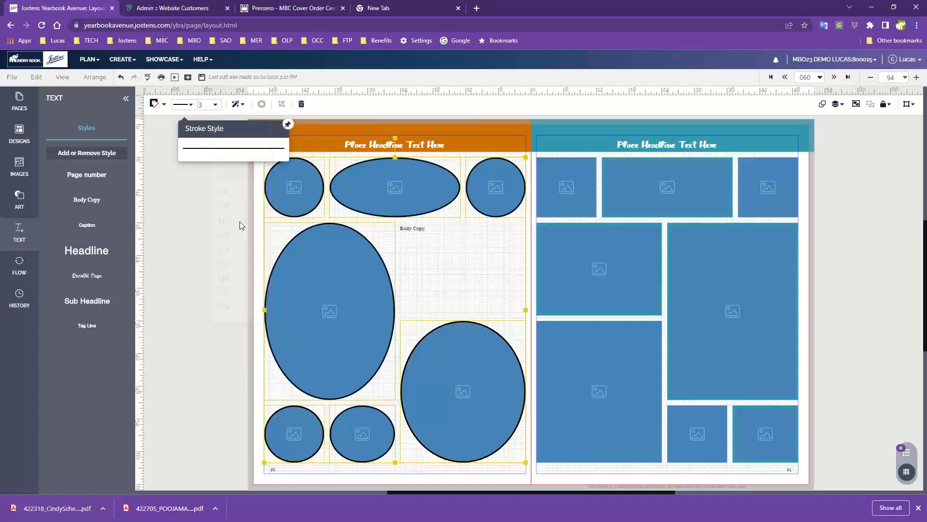
left_click(207, 217)
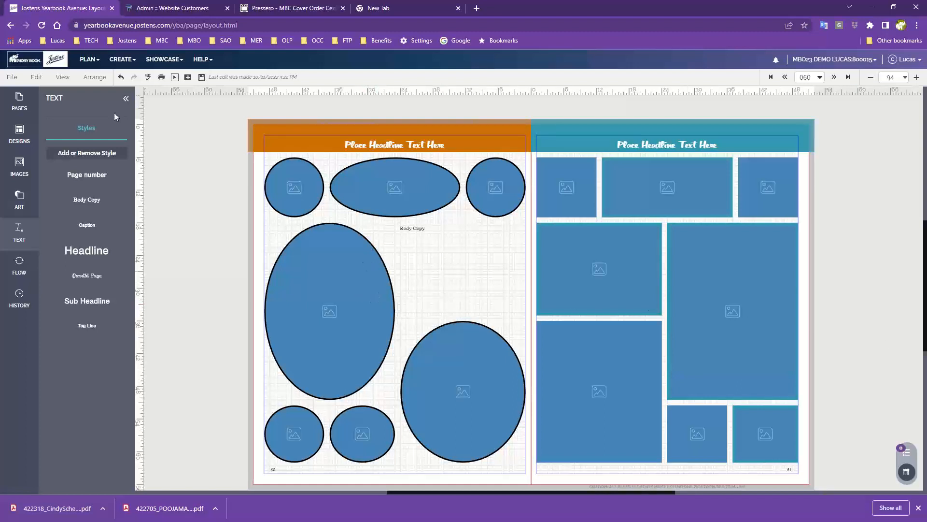
- Save only the left-hand page as a template named "My activity page"
left_click(11, 77)
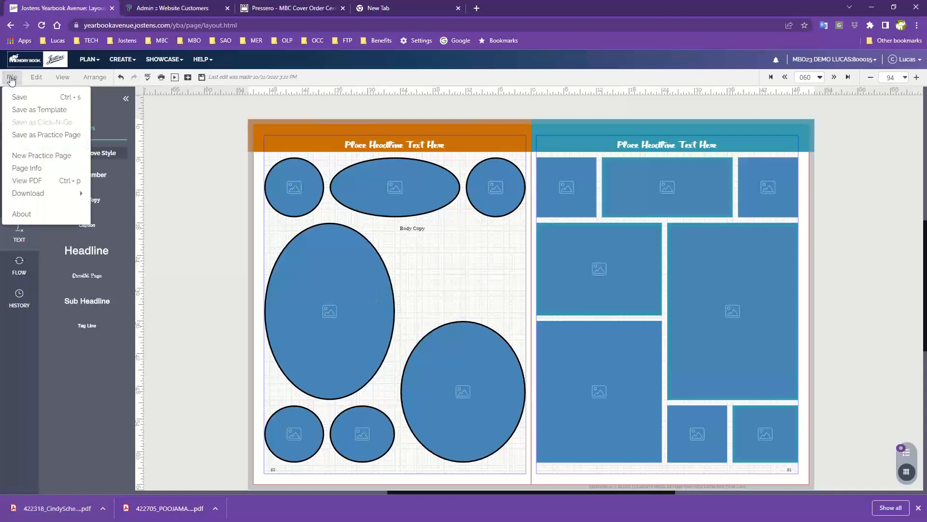
left_click(25, 114)
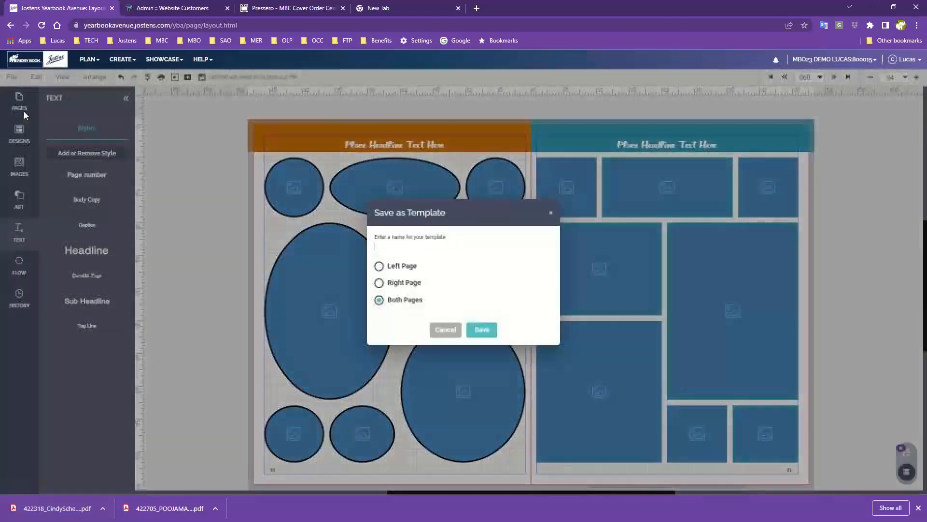
left_click(405, 247)
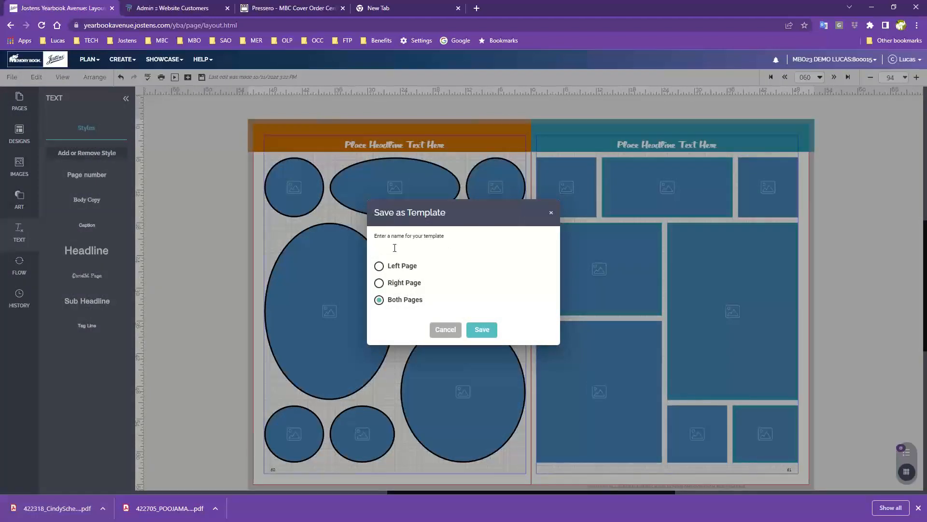
type("My activity paa")
key("BackSpace")
type("ge")
left_click(379, 267)
left_click(489, 330)
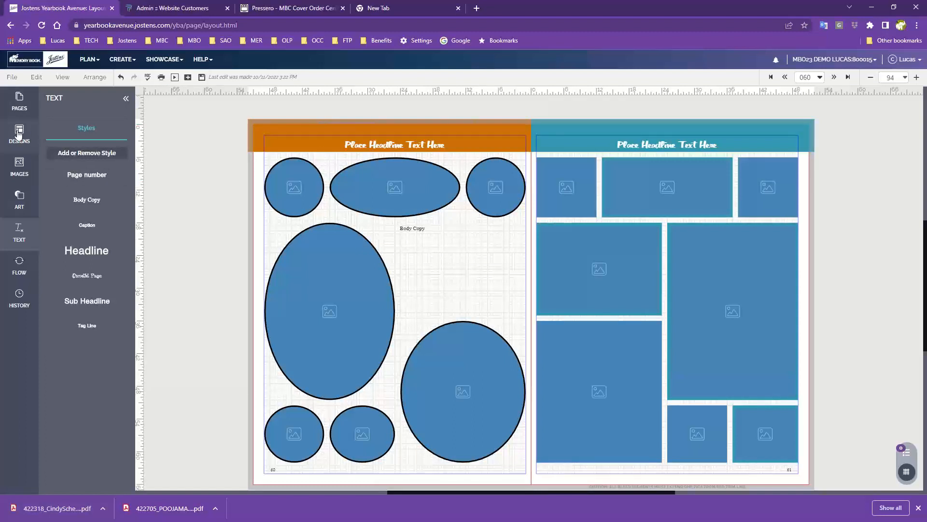
- Apply the "My activity page" design from the custom My Templates to the right-hand page without retaining existing content
left_click(18, 135)
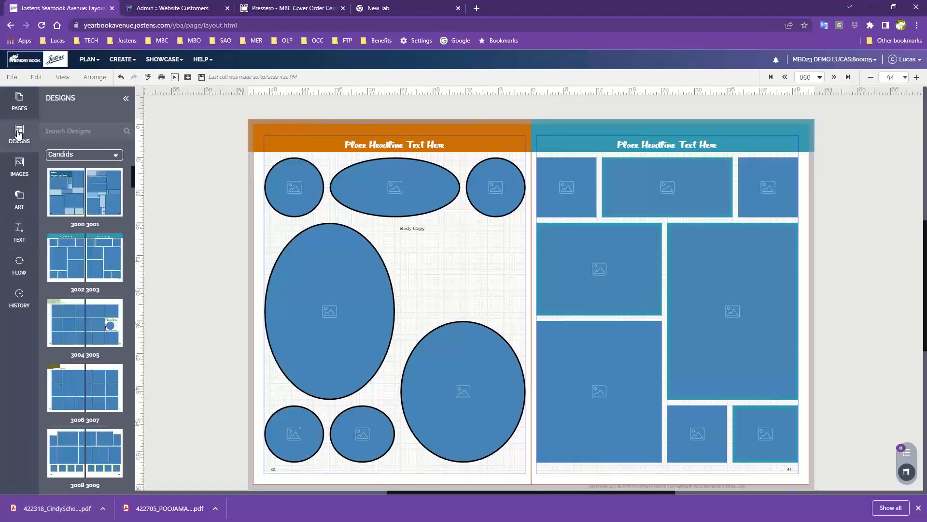
left_click(94, 156)
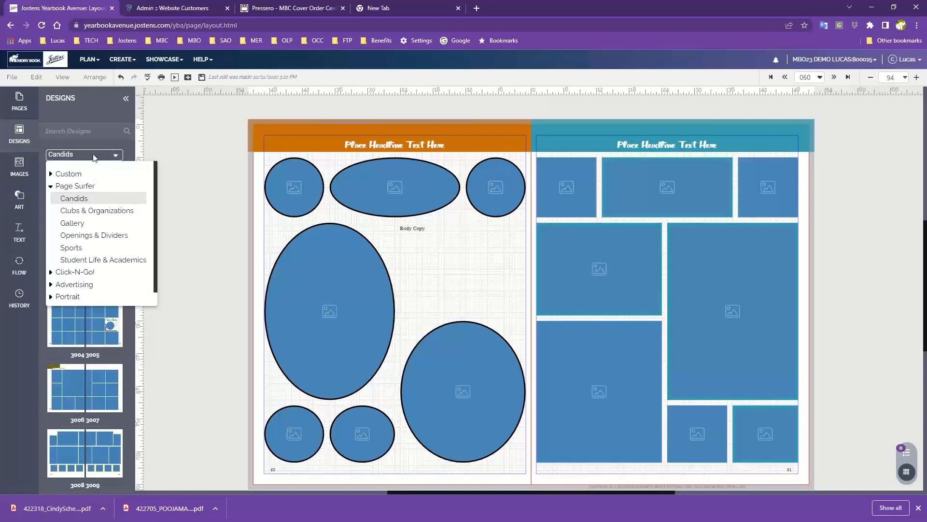
left_click(72, 174)
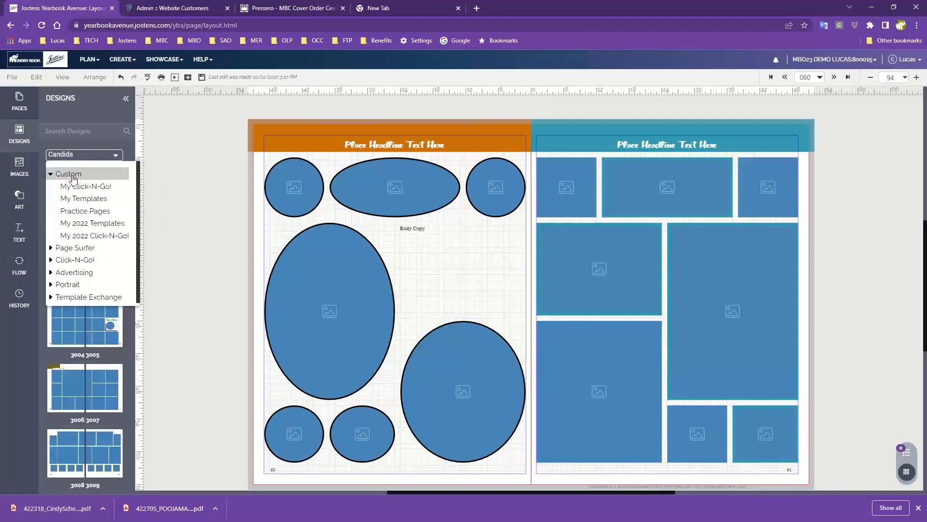
left_click(80, 201)
mouse_move(81, 190)
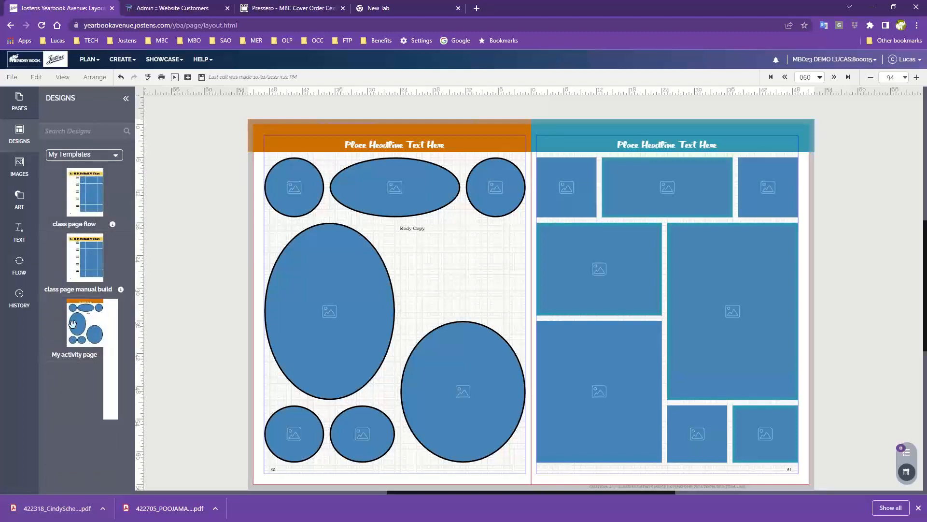
mouse_move(72, 322)
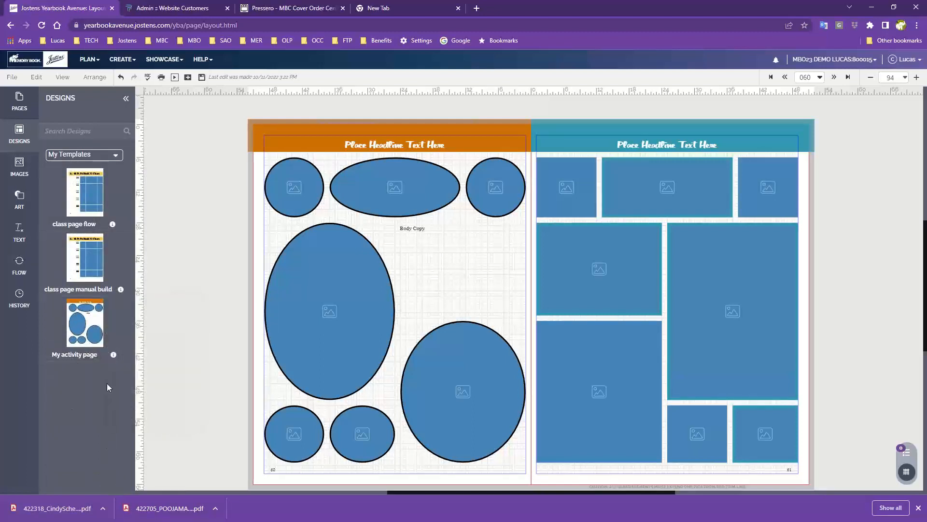
left_click_drag(73, 322, 680, 243)
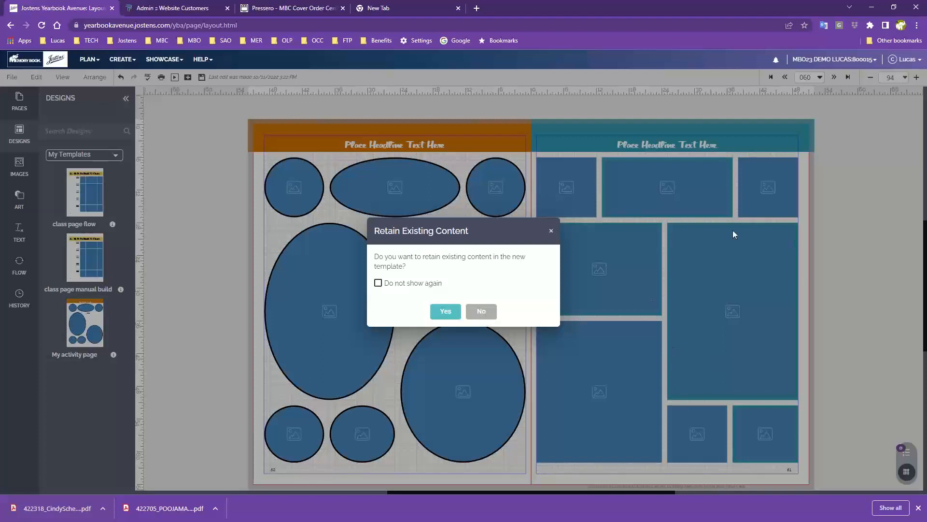
left_click(483, 311)
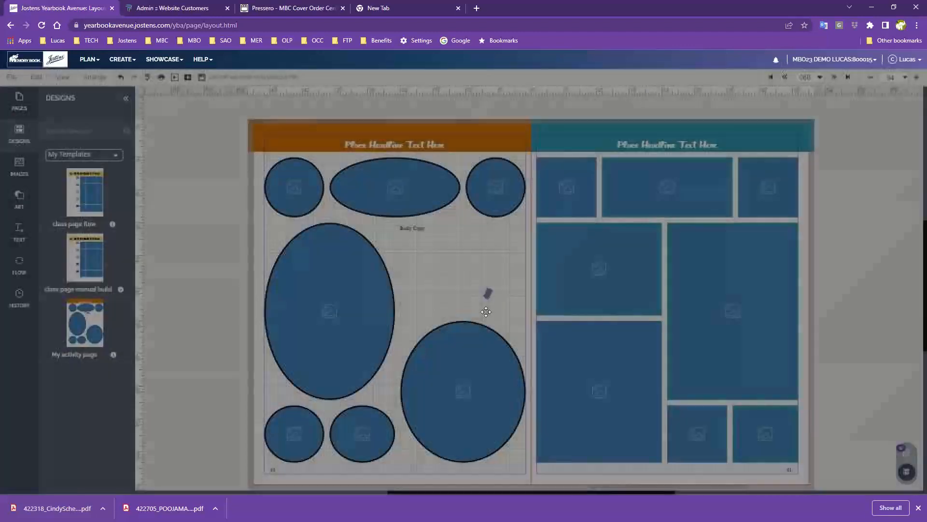
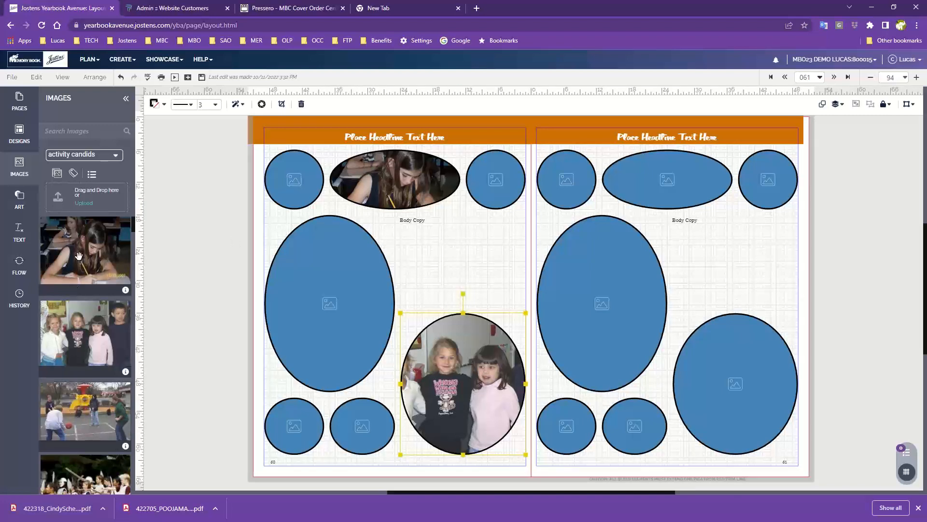
- Try to cover the large oval image box on the left-hand page with a freely placed, enlarged photo of the girl writing
left_click_drag(78, 252, 325, 301)
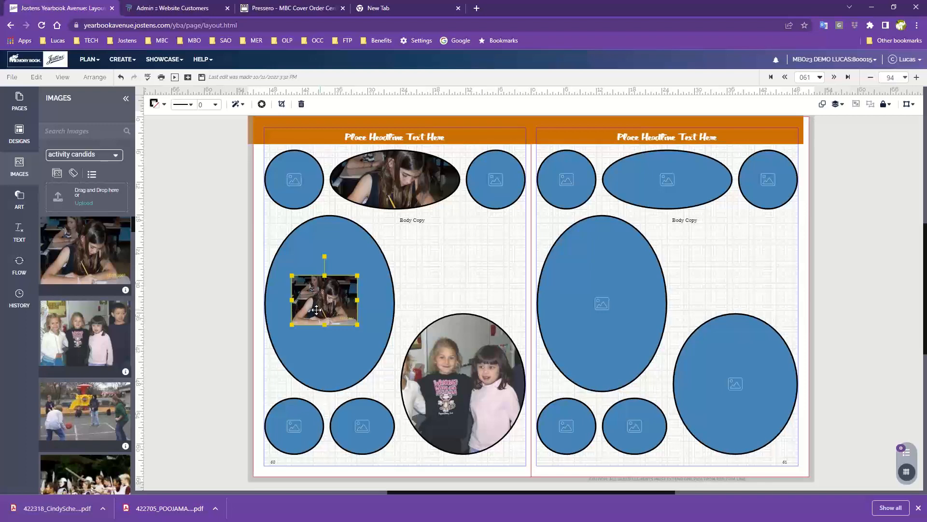
left_click_drag(321, 299, 439, 271)
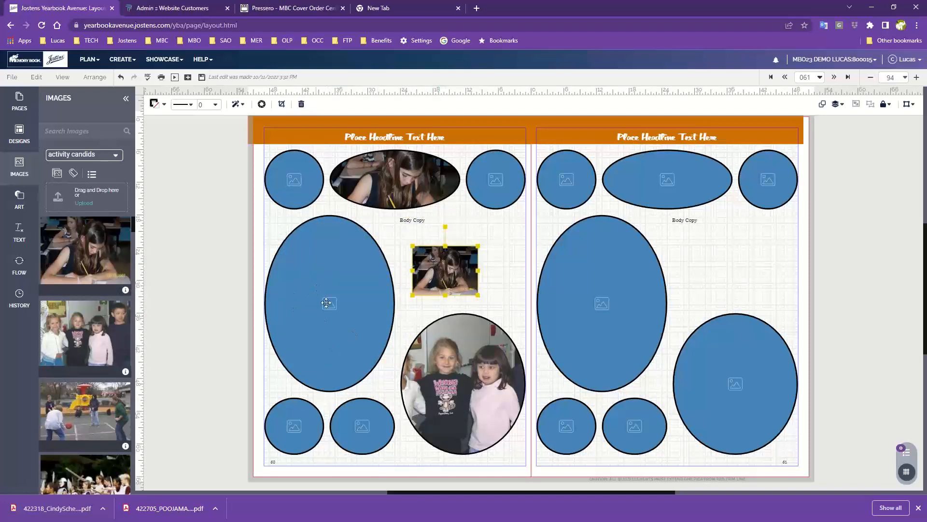
left_click_drag(435, 273, 348, 360)
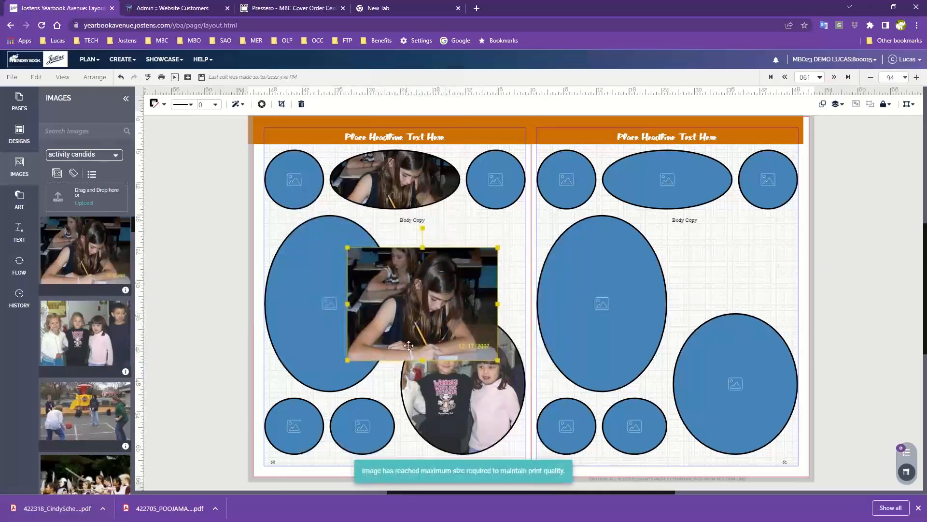
left_click_drag(409, 345, 351, 353)
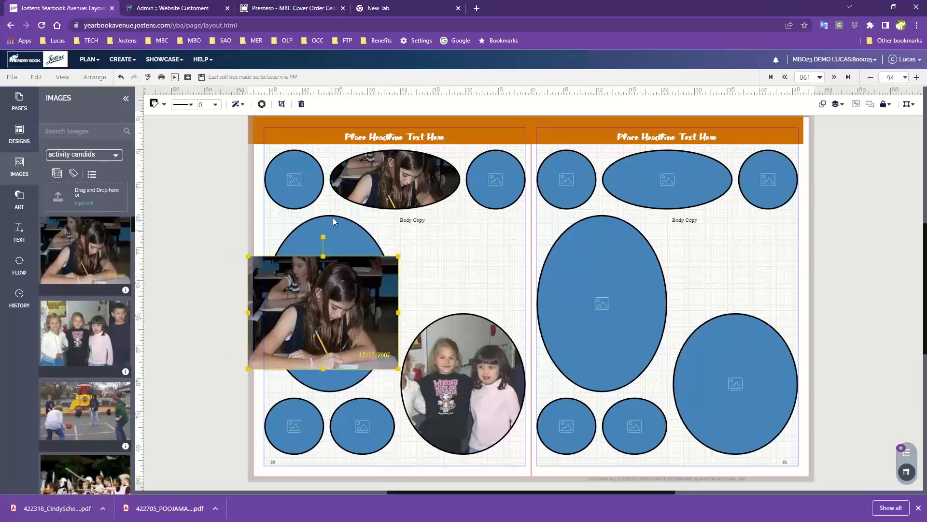
left_click_drag(337, 300, 462, 262)
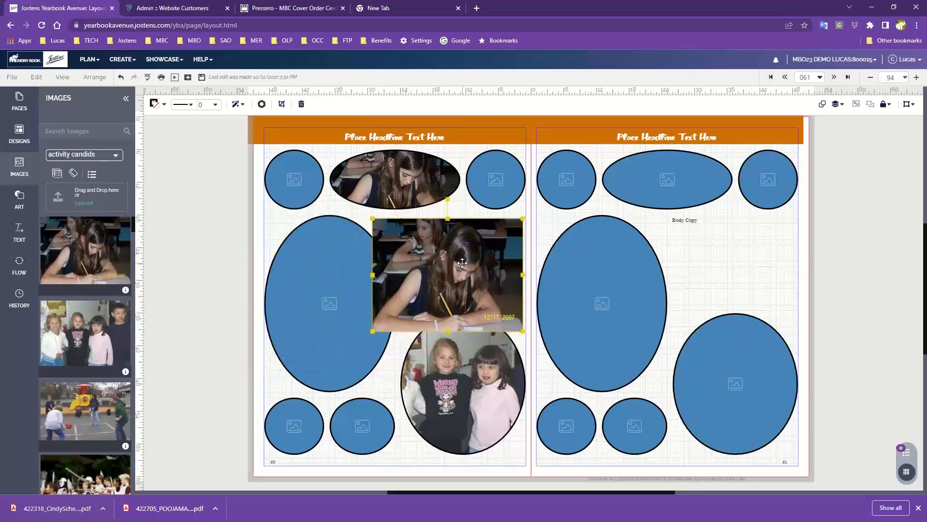
key("Delete")
key("Delete")
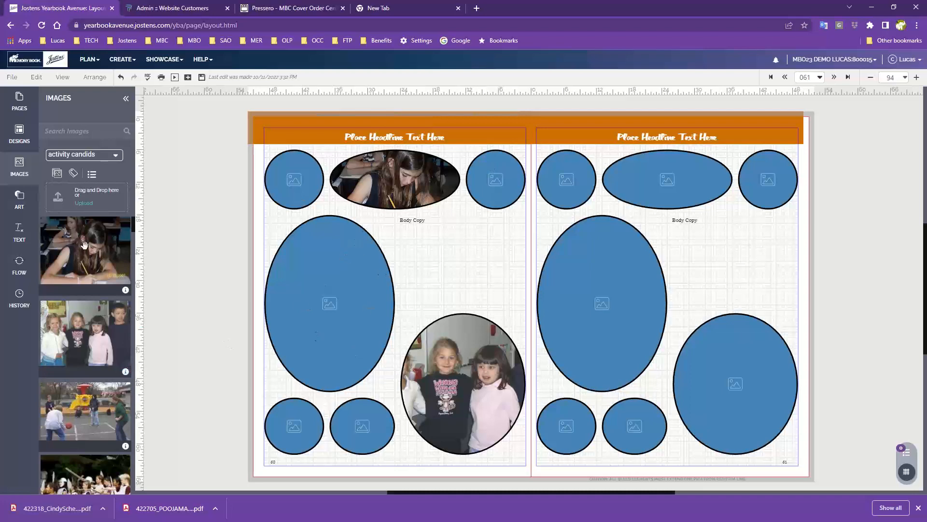
- Place an enlarged photo of the girl writing below the left-hand page's body copy and change its shape to Circle
left_click_drag(84, 245, 439, 262)
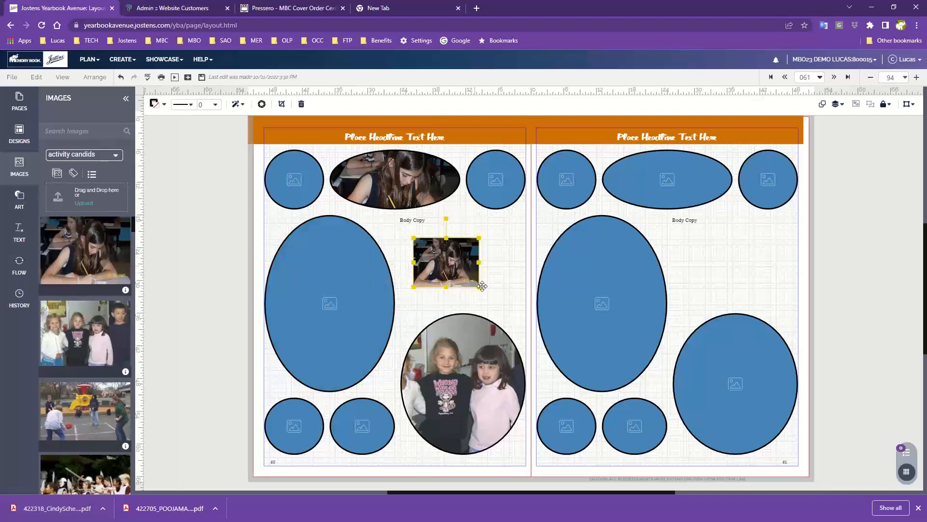
left_click_drag(478, 287, 511, 319)
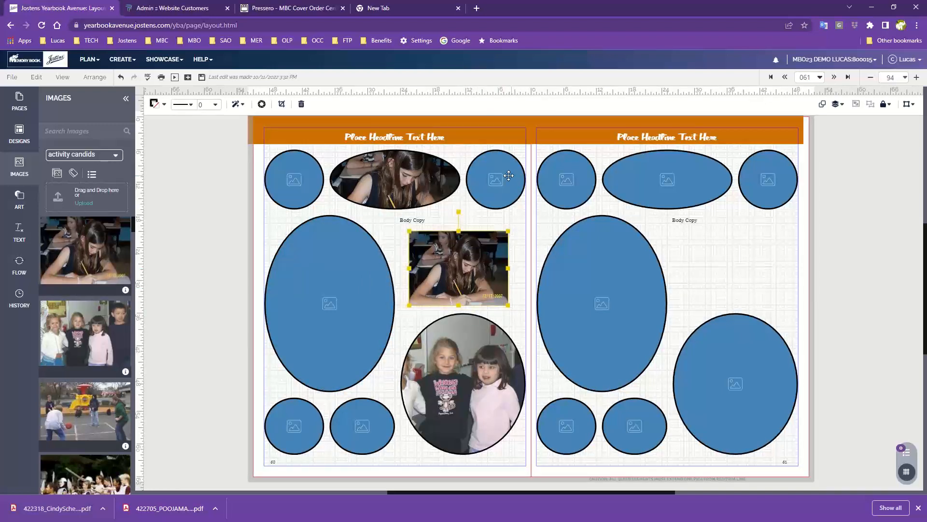
left_click(37, 77)
mouse_move(103, 202)
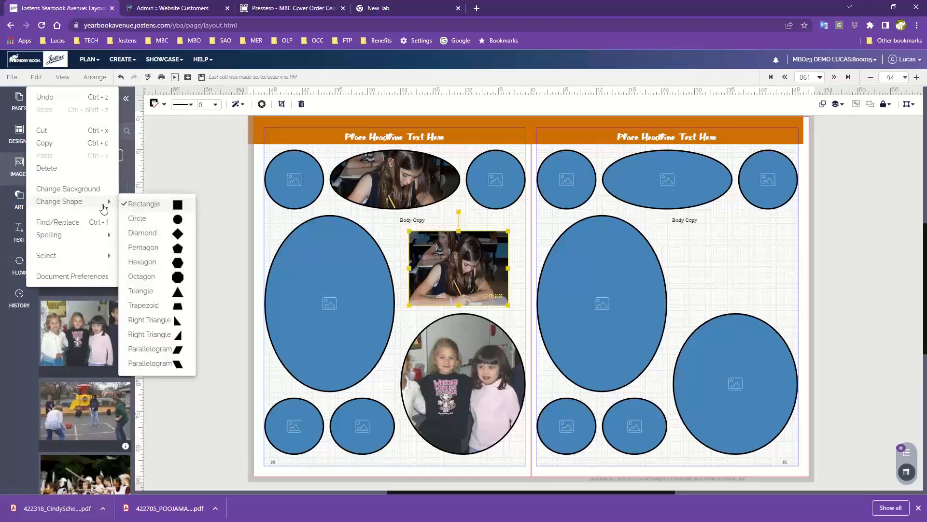
left_click(151, 220)
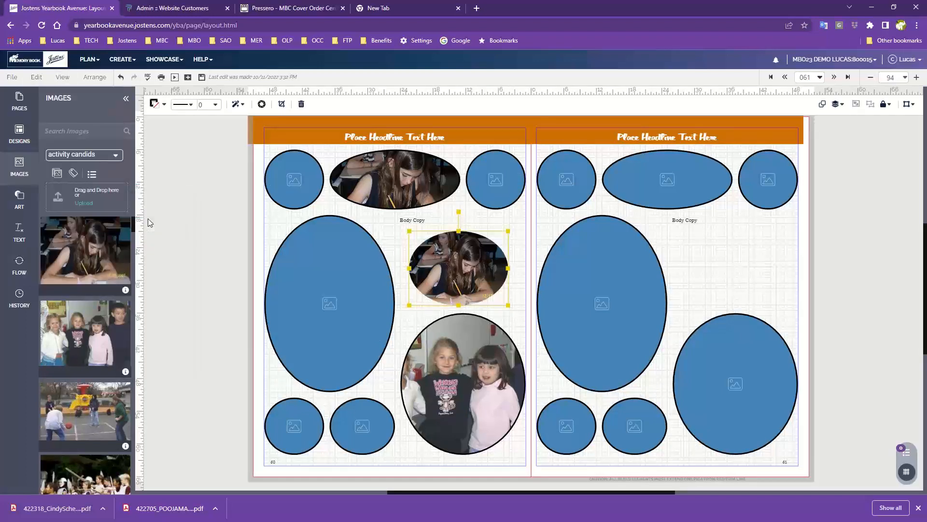
- Give the newly placed oval photo a black stroke of 3 pt
left_click(155, 104)
left_click(168, 173)
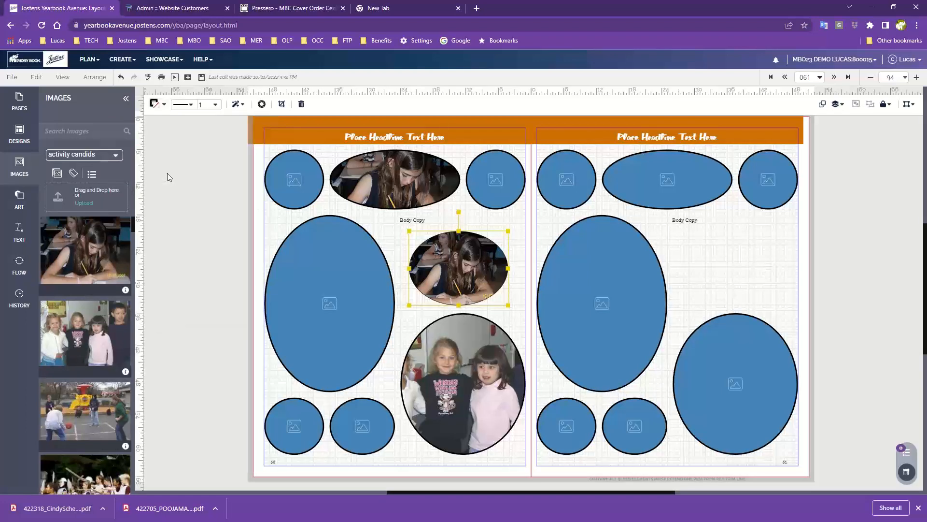
left_click(216, 104)
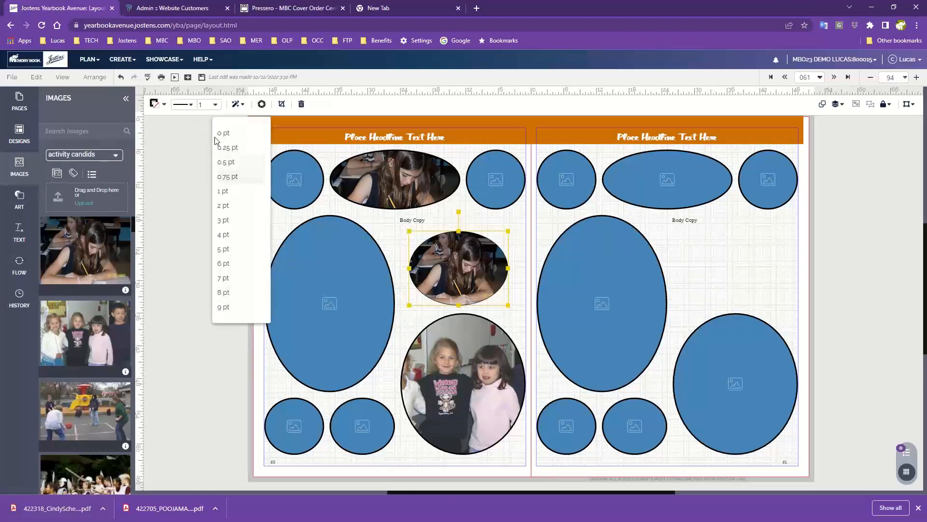
left_click(204, 244)
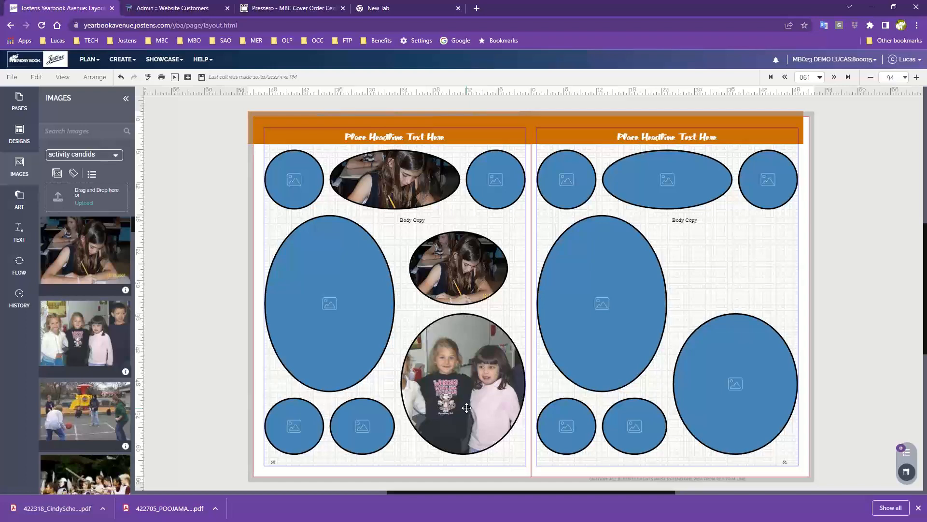
- Delete the oval photo below the body copy on the left-hand page
left_click(468, 275)
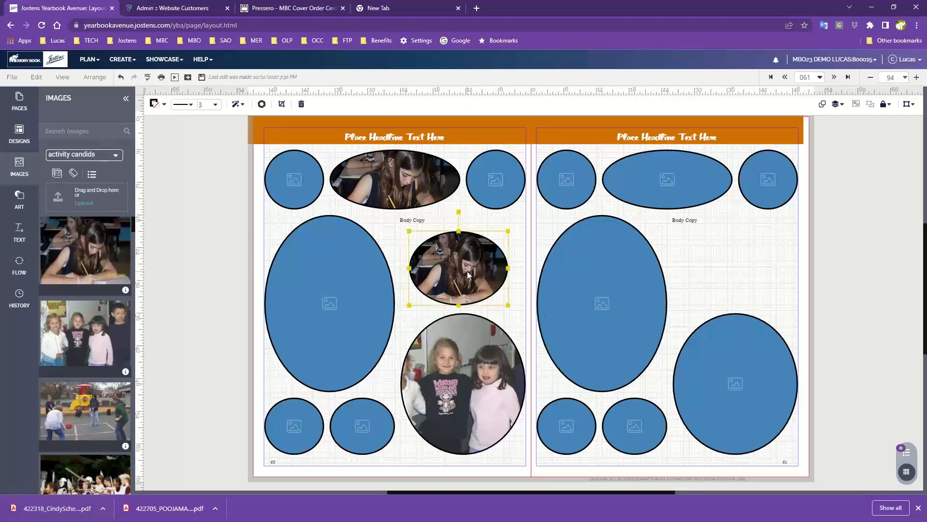
key("Delete")
- Delete the large oval, the large circle and the two small circles from the lower part of the left-hand page
key("Delete")
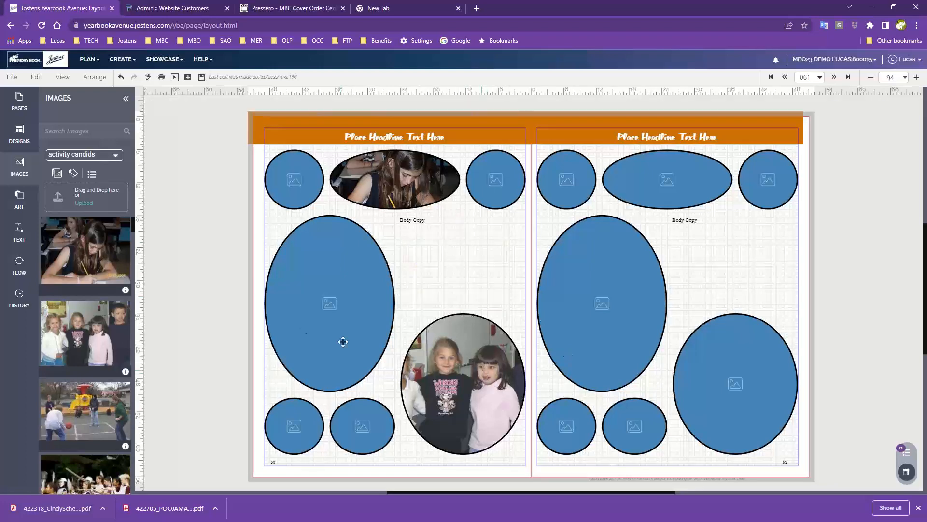
left_click(315, 326)
key("Delete")
left_click(413, 423)
key("Delete")
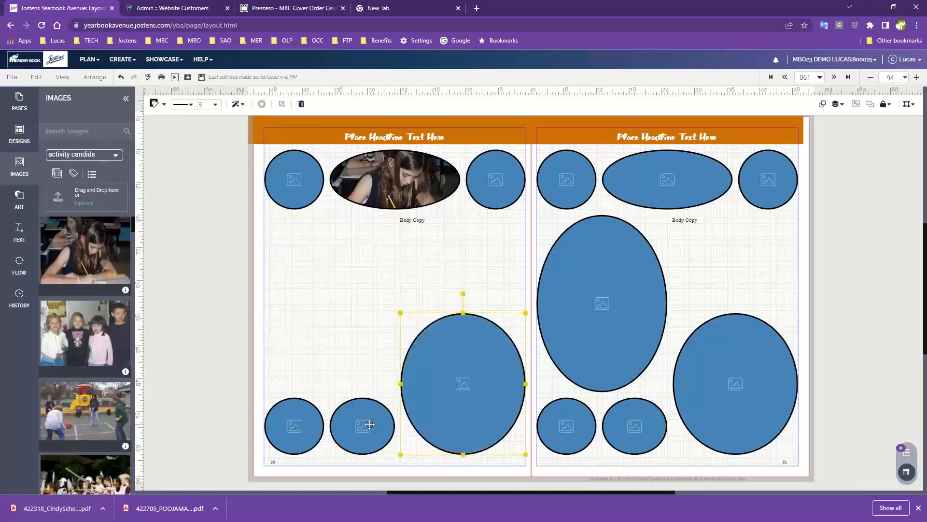
key("Delete")
left_click(369, 424)
key("Delete")
left_click(295, 425)
key("Delete")
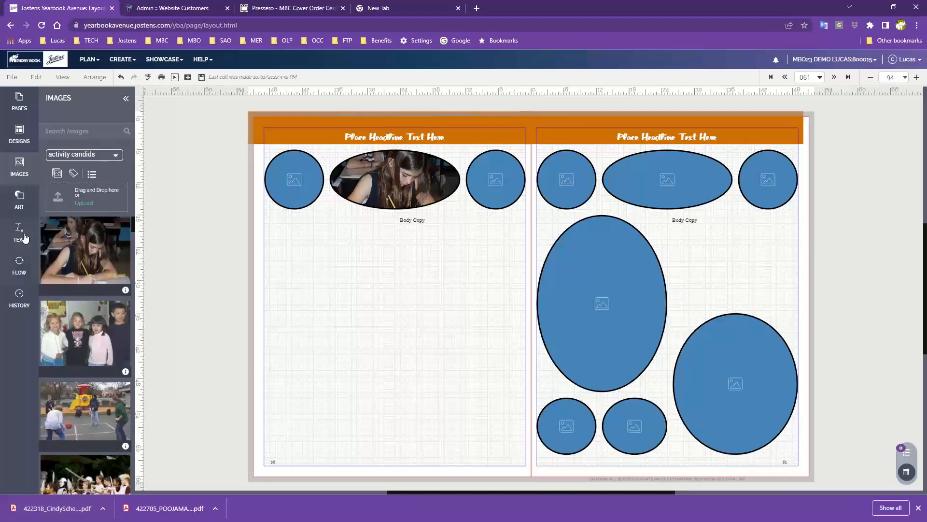
- Browse the All Backgrounds collection in the background art for designs suitable for the spread
left_click(15, 203)
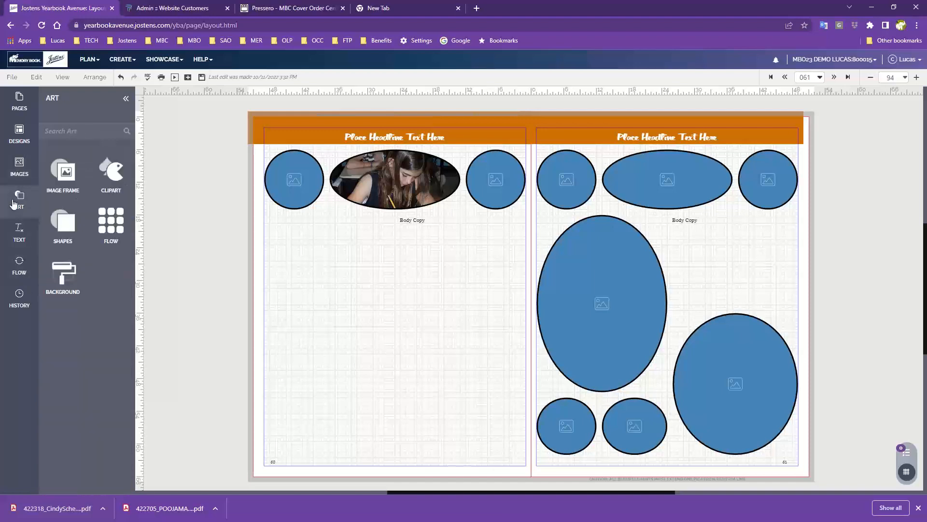
left_click(63, 277)
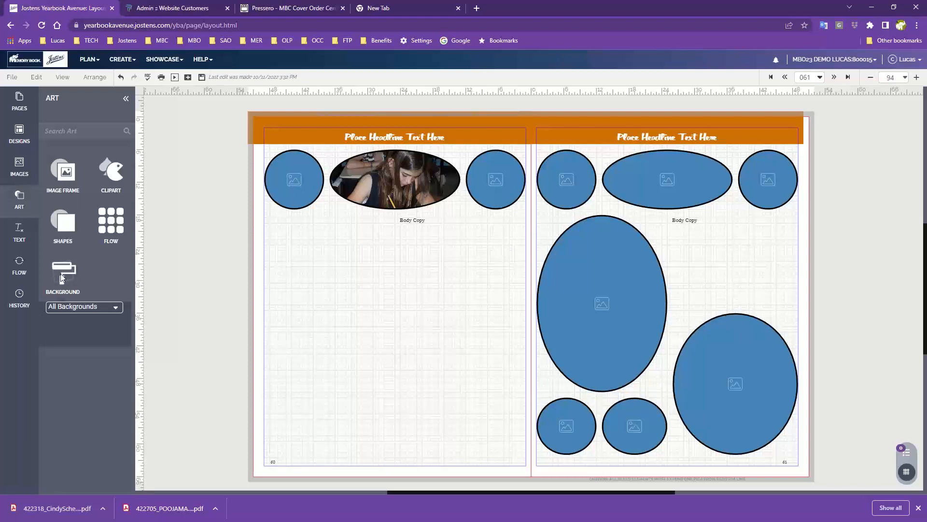
left_click(85, 309)
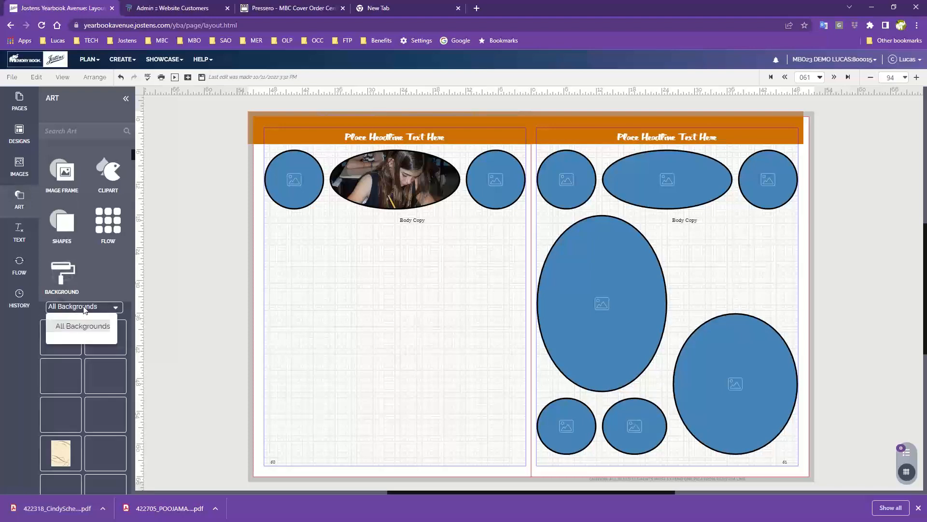
left_click(91, 379)
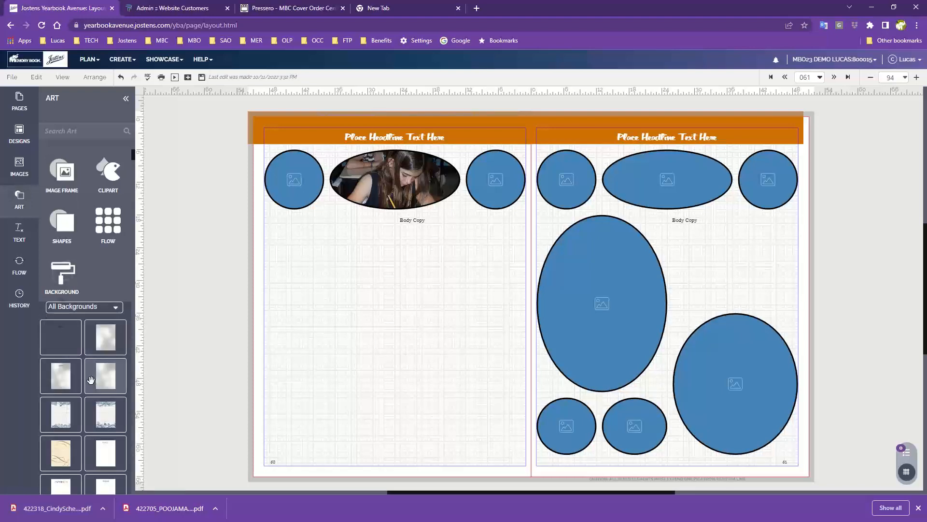
scroll(91, 379, "down", 3)
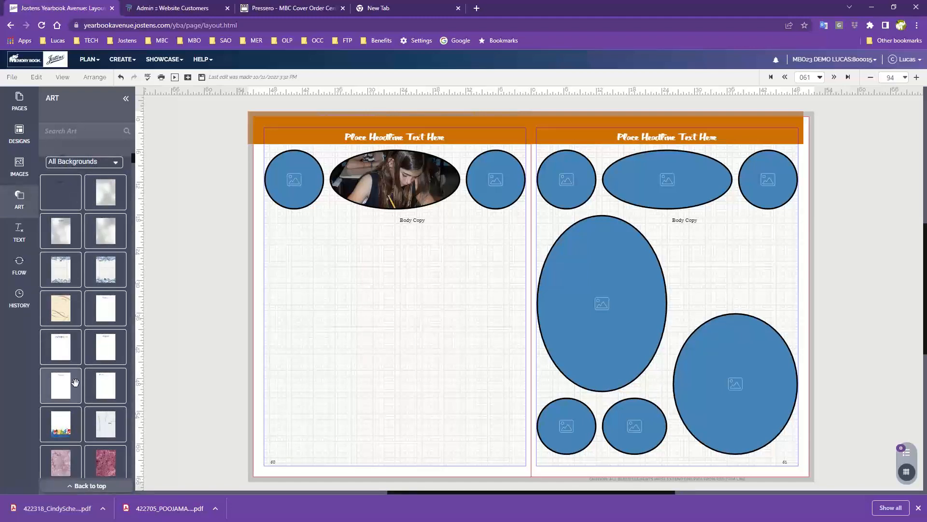
scroll(76, 383, "down", 3)
scroll(75, 382, "down", 6)
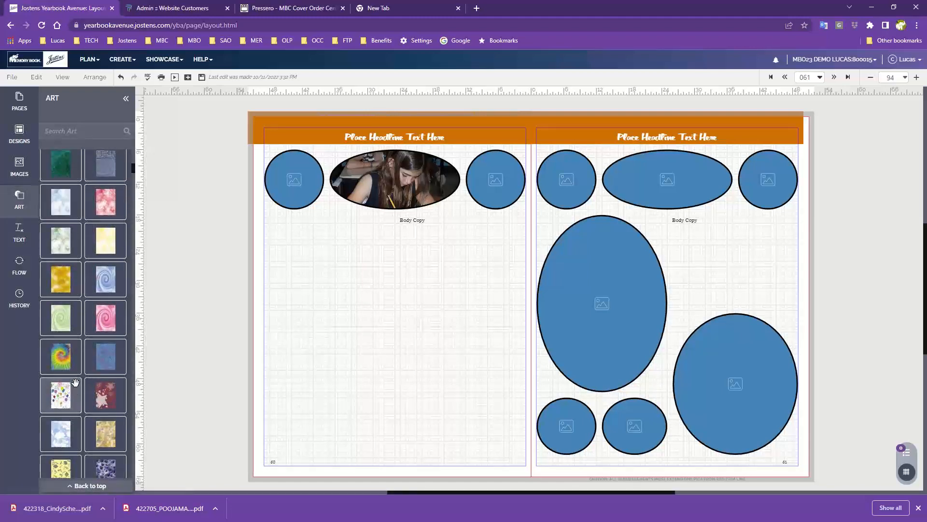
scroll(74, 387, "down", 8)
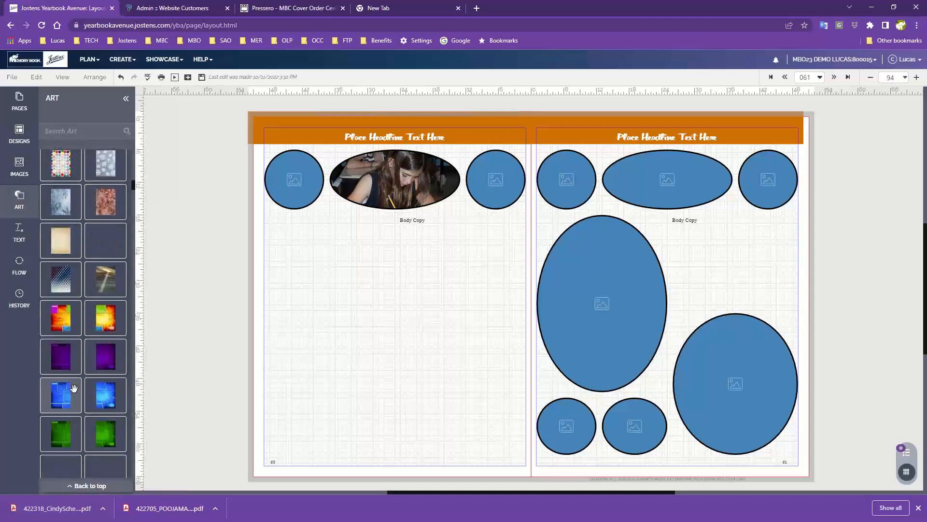
scroll(73, 388, "down", 10)
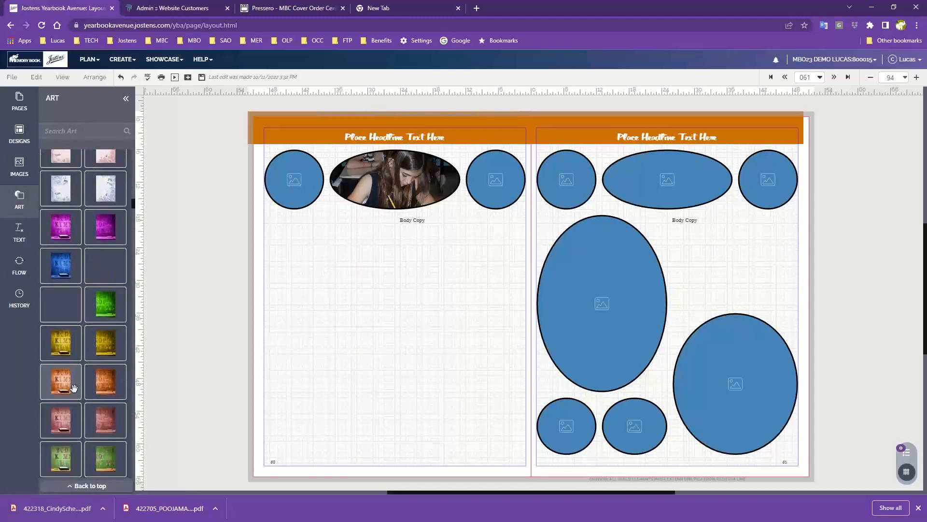
scroll(74, 388, "down", 10)
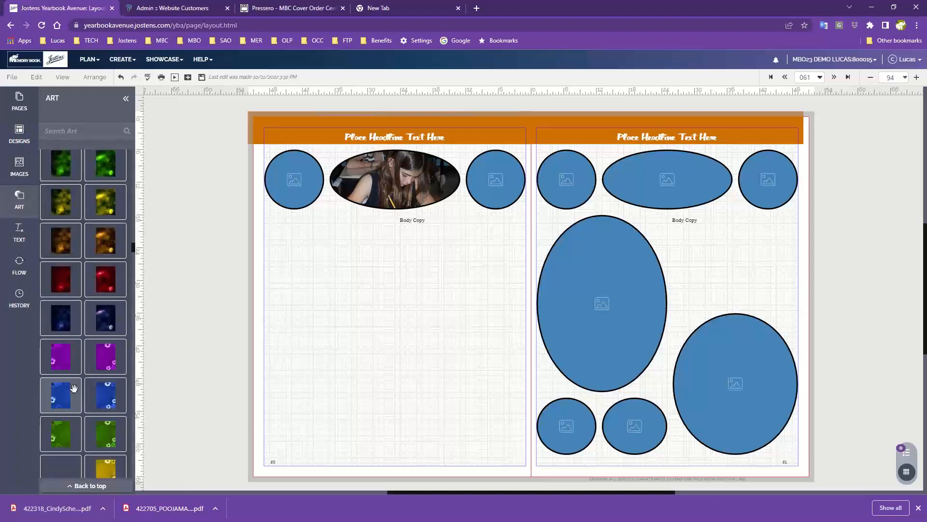
scroll(73, 387, "down", 10)
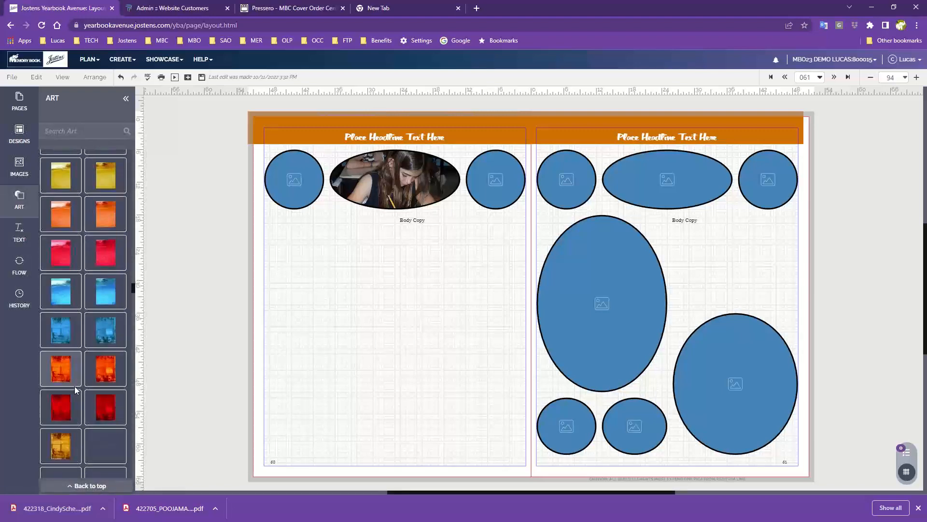
scroll(73, 385, "down", 10)
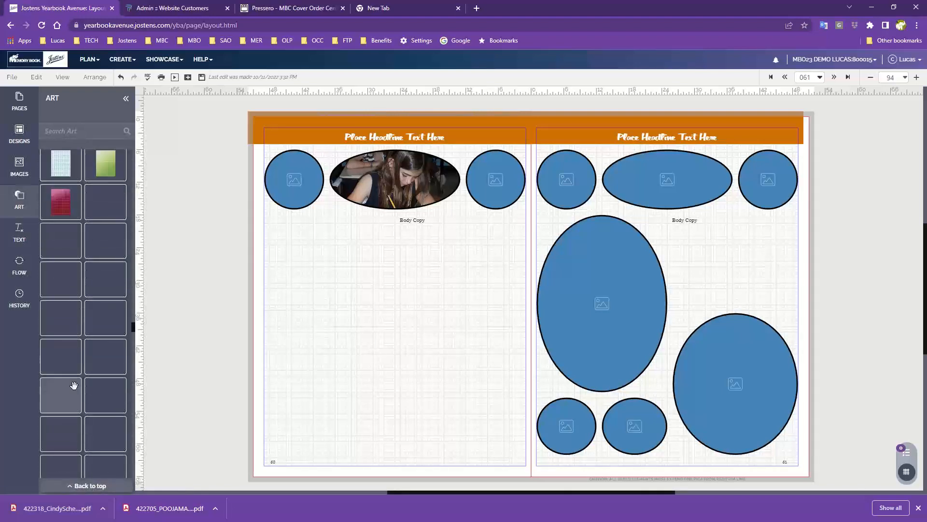
scroll(74, 386, "down", 10)
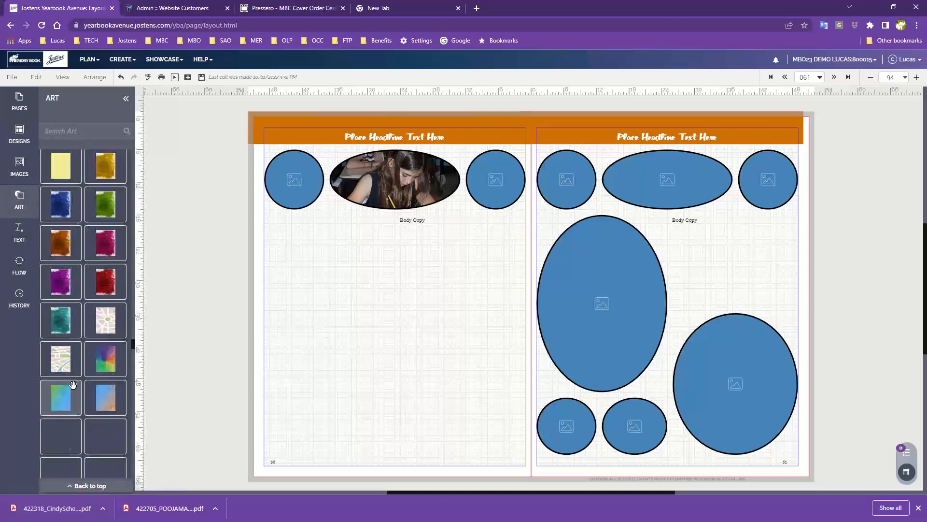
scroll(73, 385, "down", 2)
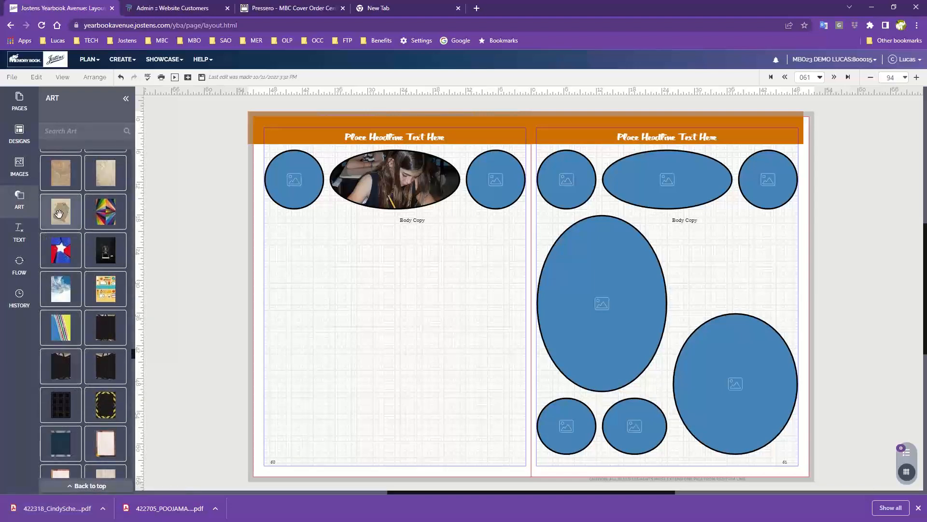
- Try the jacket, dove and colorful diagonal-stripe backgrounds in turn on the left-hand page
left_click_drag(59, 215, 385, 302)
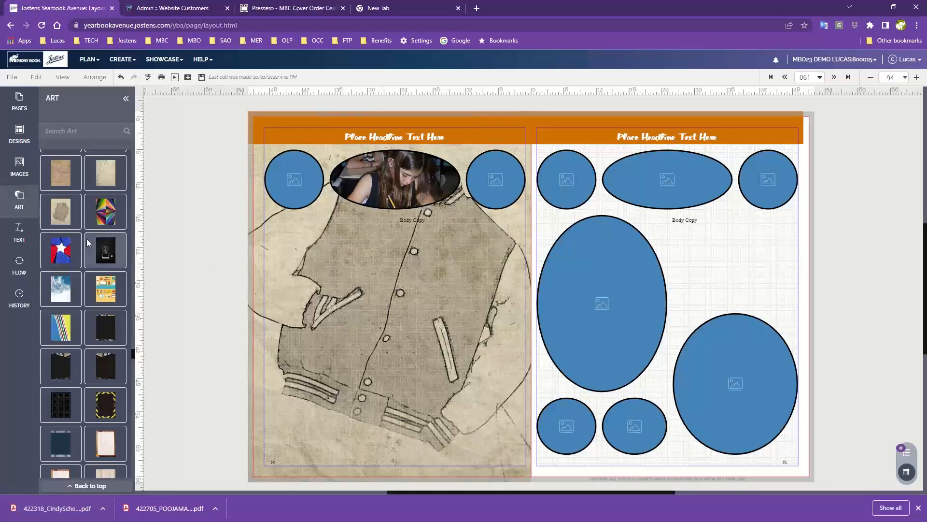
left_click_drag(59, 277, 363, 341)
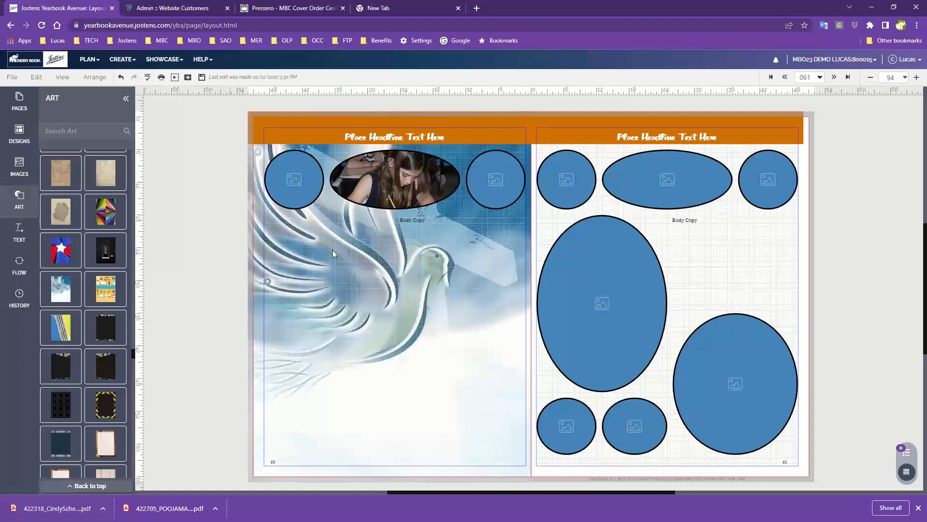
left_click_drag(60, 327, 404, 299)
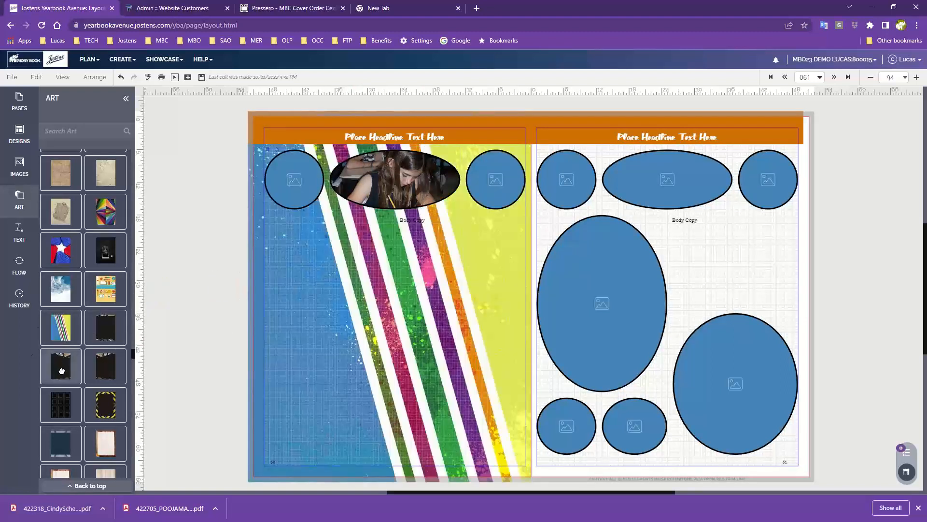
- Apply the black background with silver and gold geometric edges to the left-hand page and its matching mirrored version to the right-hand page
left_click_drag(61, 371, 288, 323)
left_click_drag(343, 339, 343, 339)
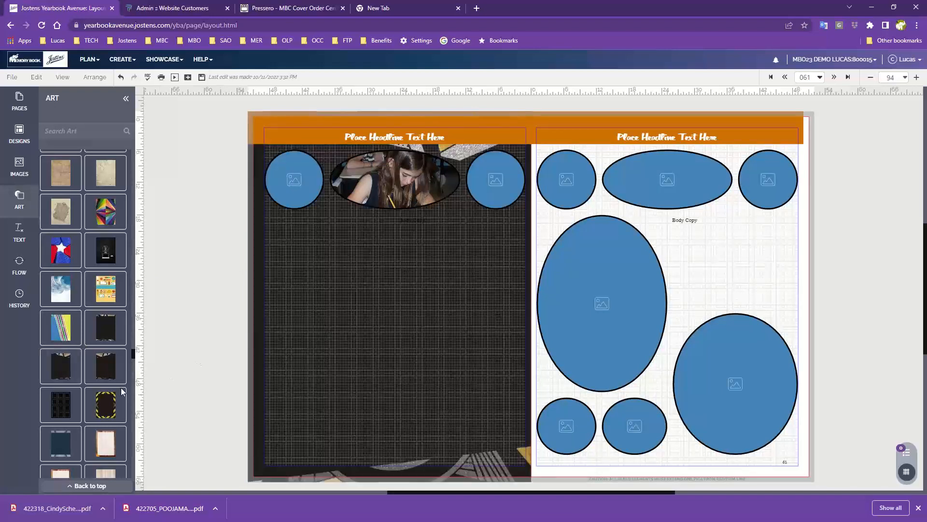
left_click_drag(104, 373, 727, 299)
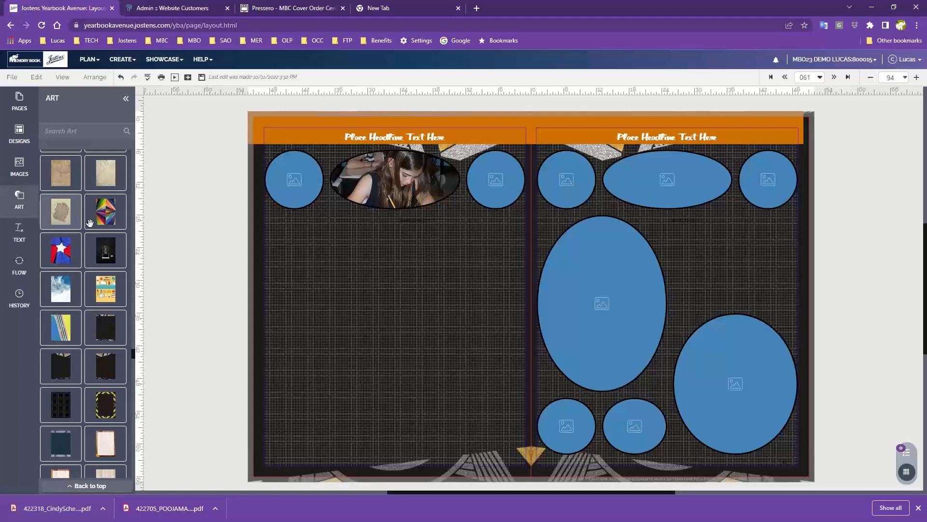
- Replace the black backgrounds on both pages of the spread with the dark brown wood-plank background
scroll(76, 419, "down", 4)
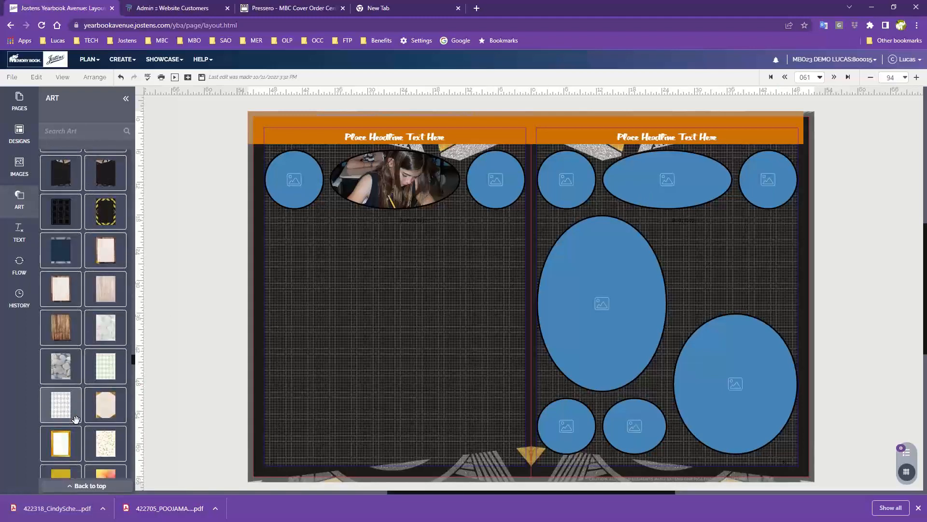
left_click_drag(61, 333, 416, 310)
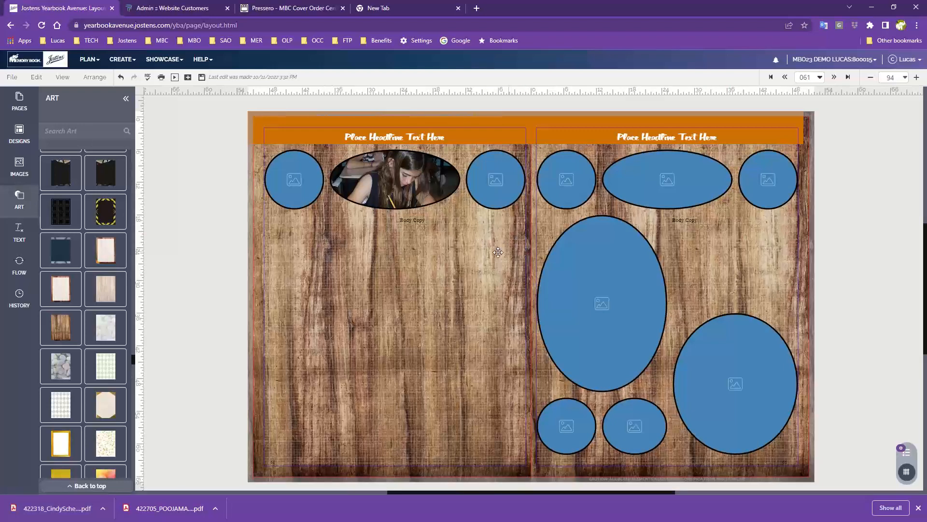
- Open the Change Background settings, move them clear of the layout as needed, and target the left page
left_click(36, 79)
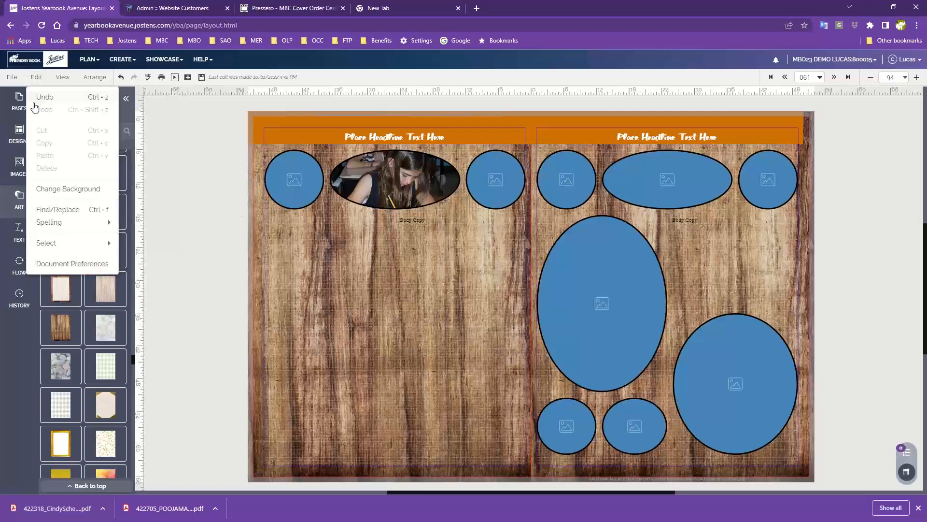
left_click(48, 194)
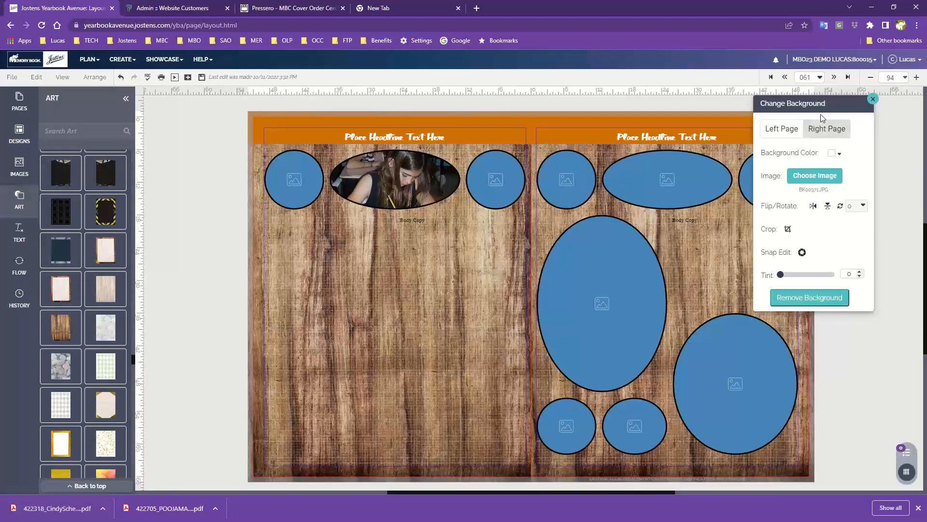
left_click_drag(842, 110, 545, 131)
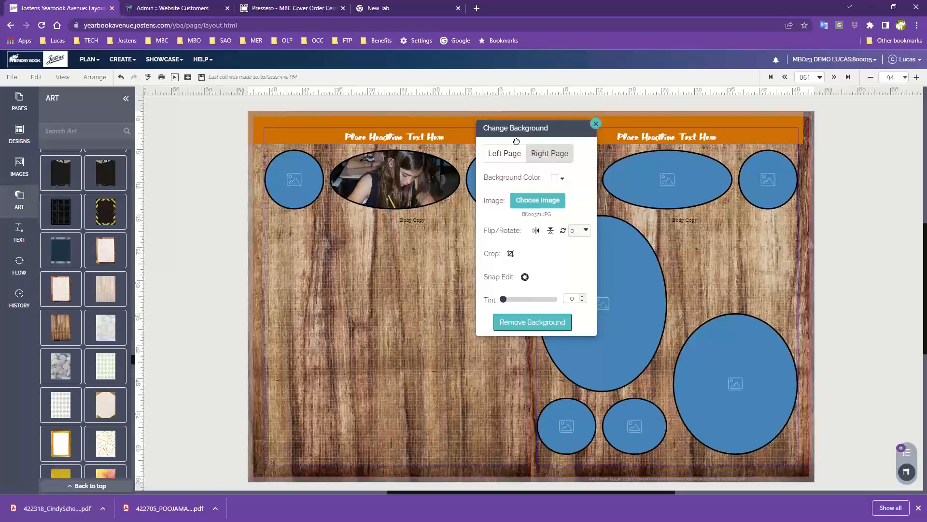
left_click_drag(526, 130, 198, 235)
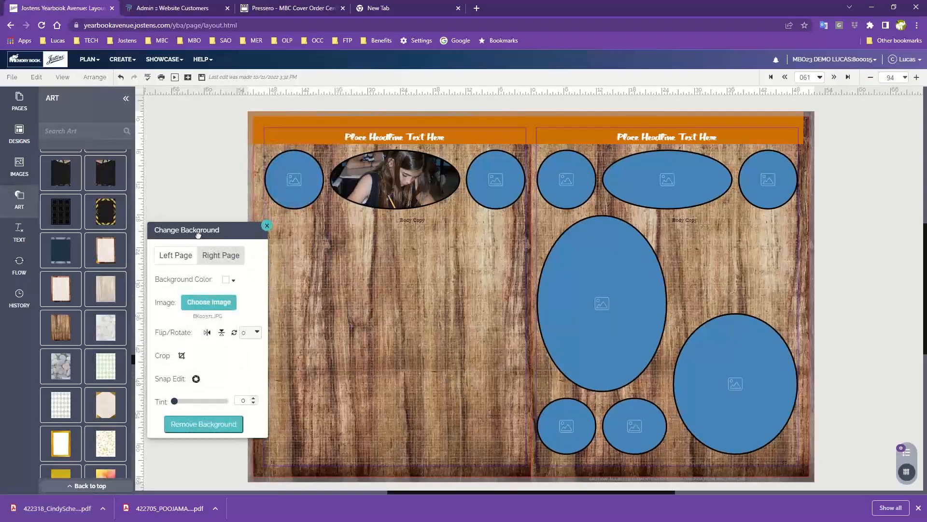
left_click(36, 77)
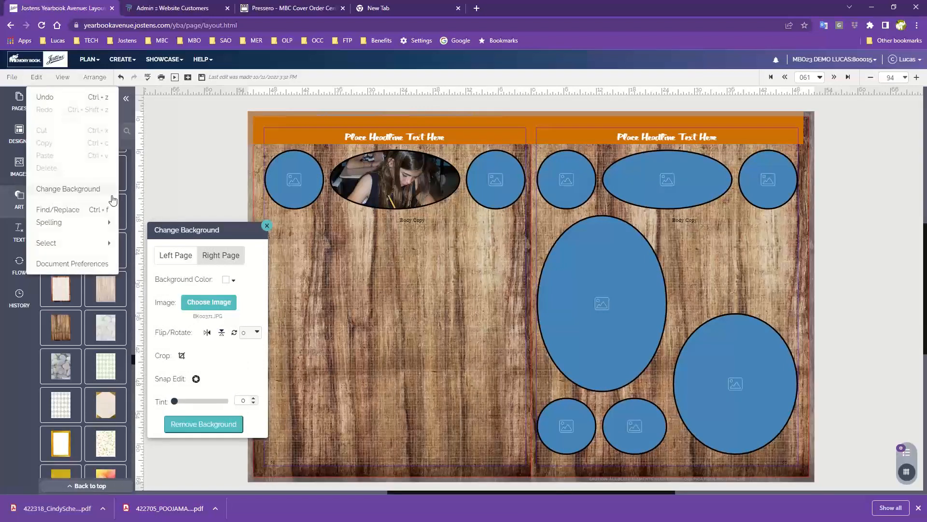
left_click_drag(200, 233, 729, 127)
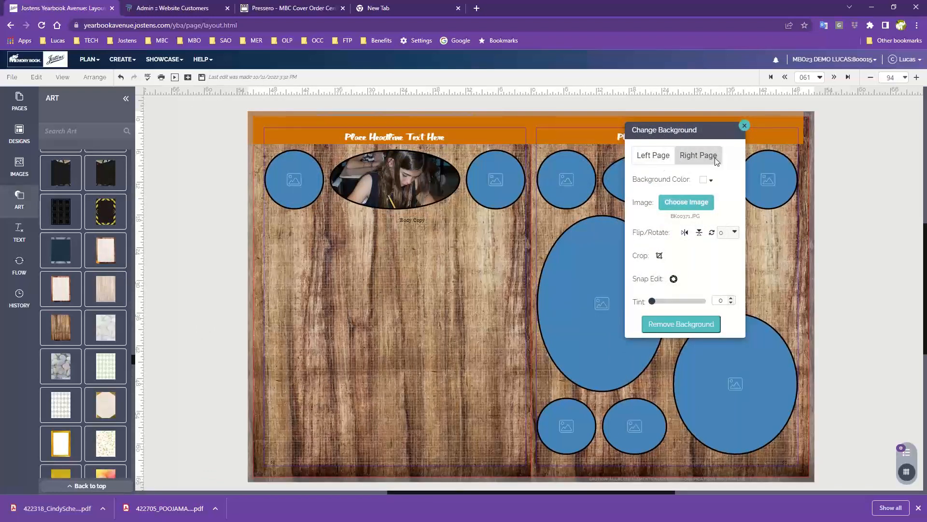
left_click(663, 159)
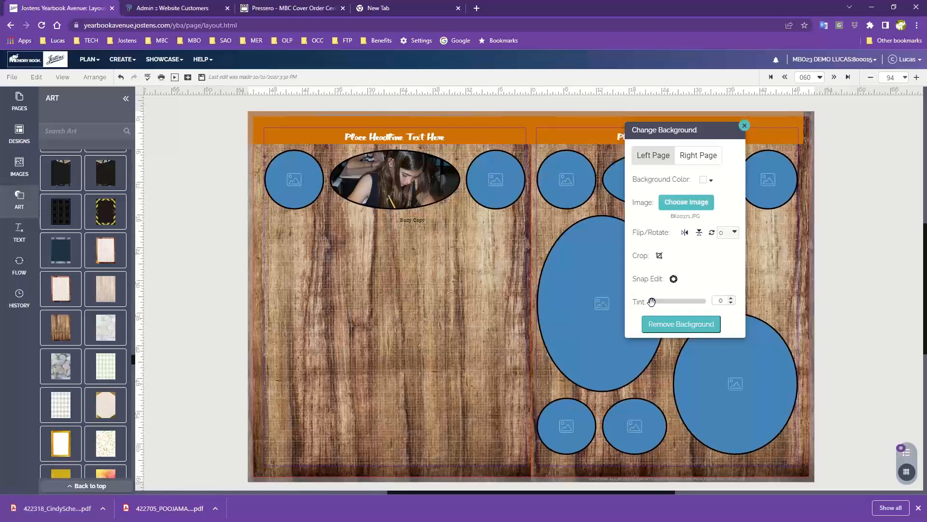
- Apply the colorful diagonal-stripe background to the left-hand page and set its tint to 65
scroll(120, 288, "up", 4)
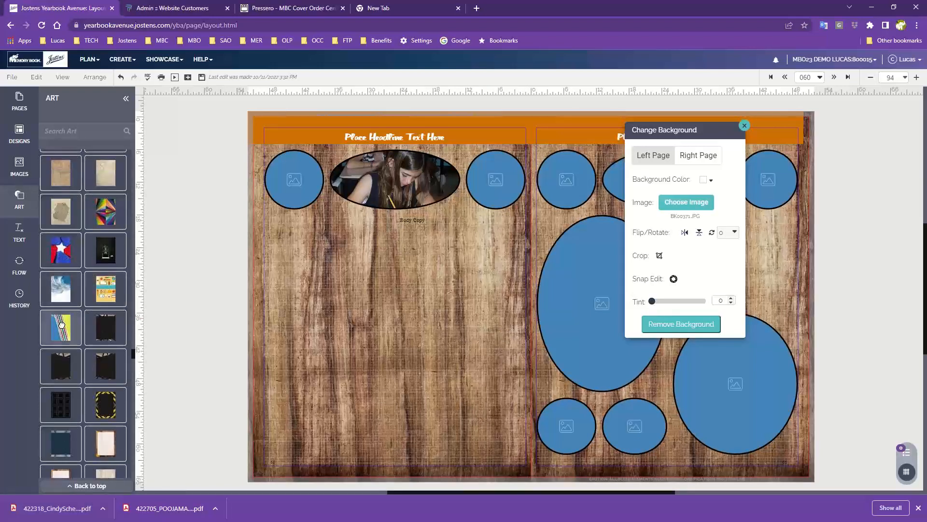
left_click_drag(61, 324, 360, 295)
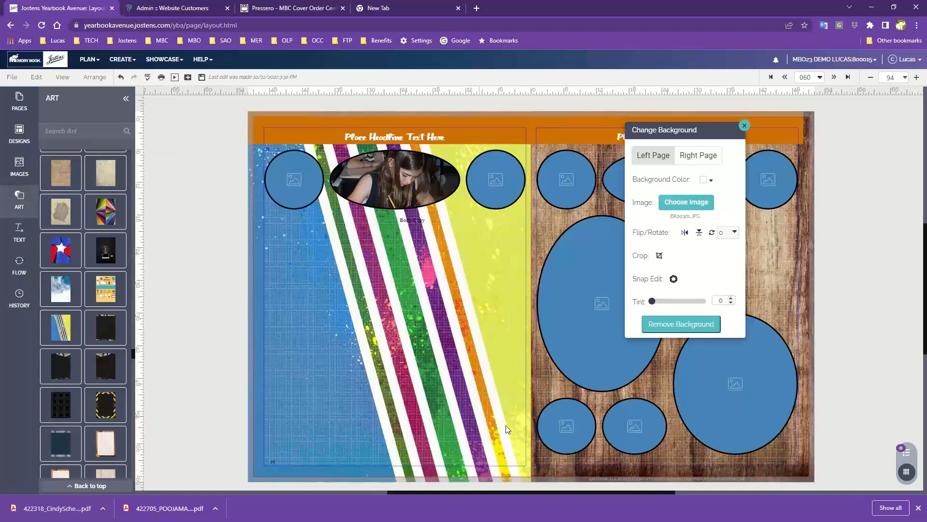
left_click(652, 301)
left_click_drag(652, 301, 681, 302)
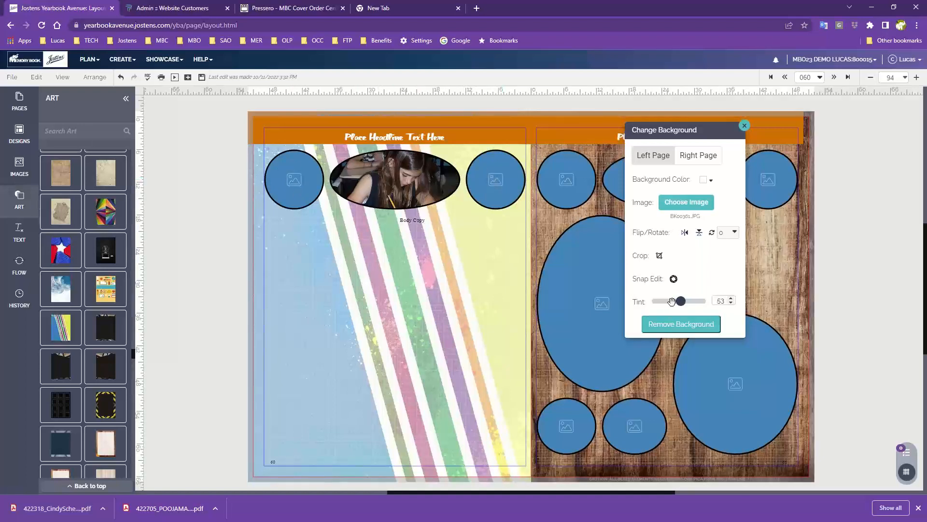
left_click_drag(680, 300, 687, 301)
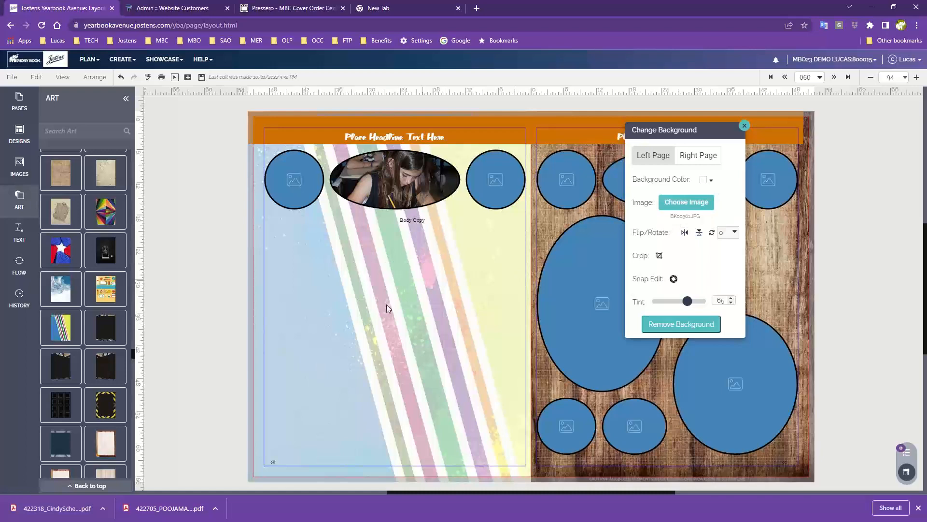
- Remove the left-hand page's background and reapply the colorful diagonal-stripe design without any tint
left_click(681, 326)
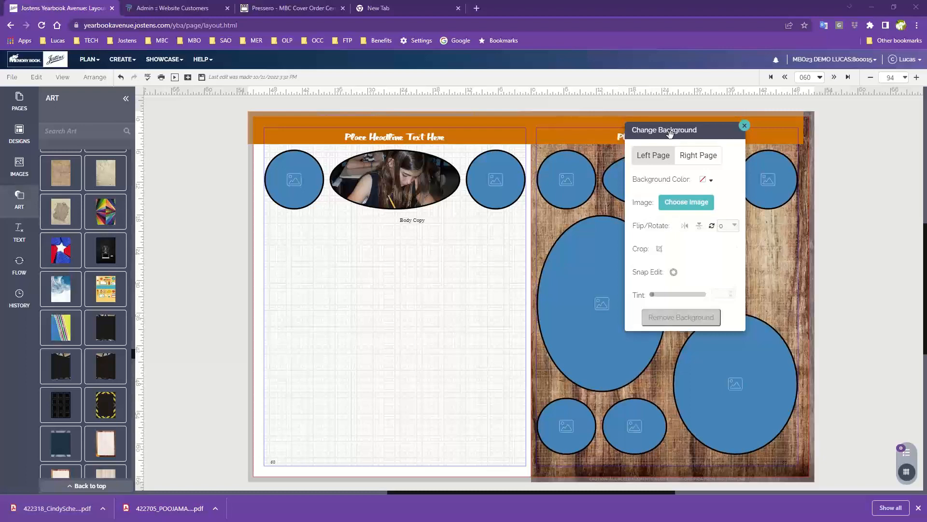
left_click_drag(664, 135, 581, 138)
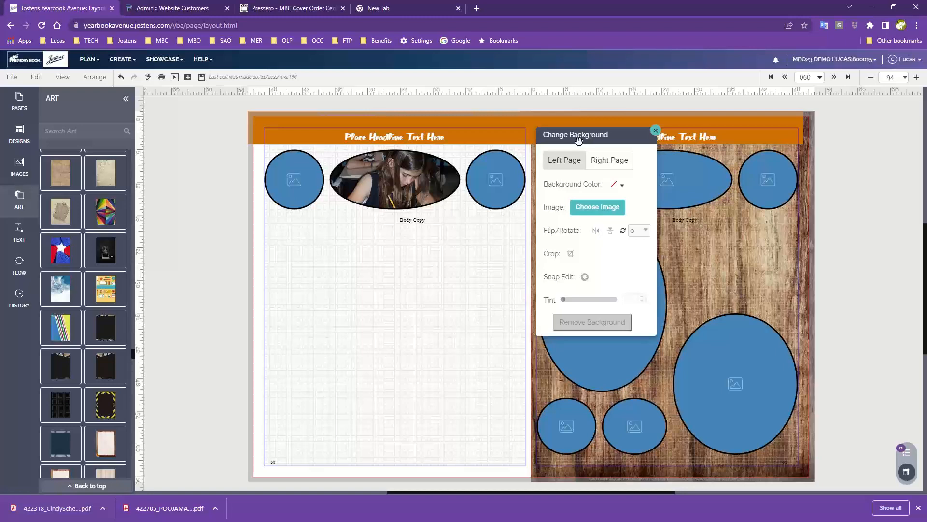
left_click_drag(60, 331, 356, 284)
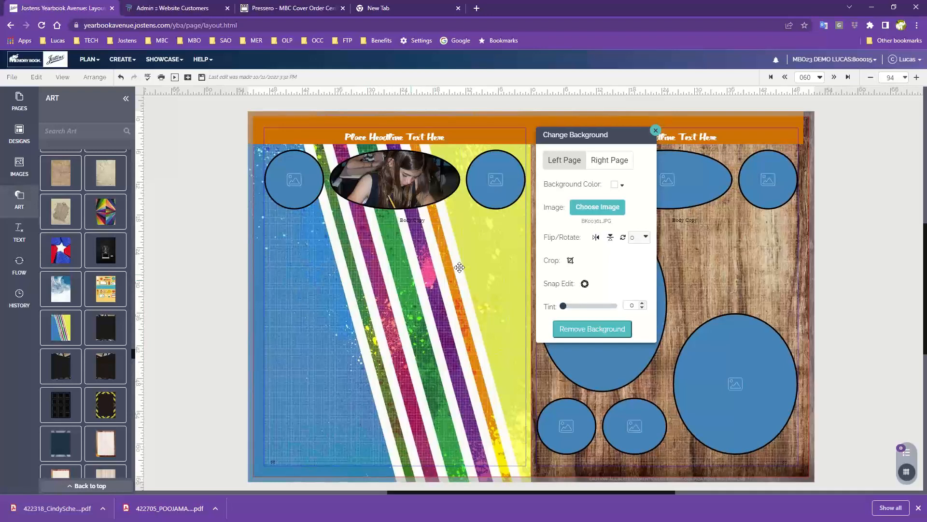
left_click_drag(590, 131, 582, 134)
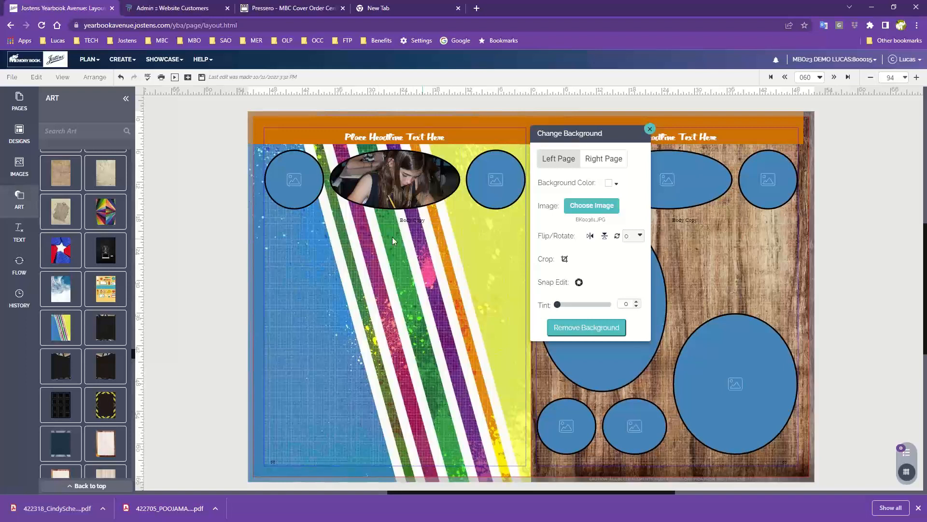
left_click_drag(592, 138, 634, 121)
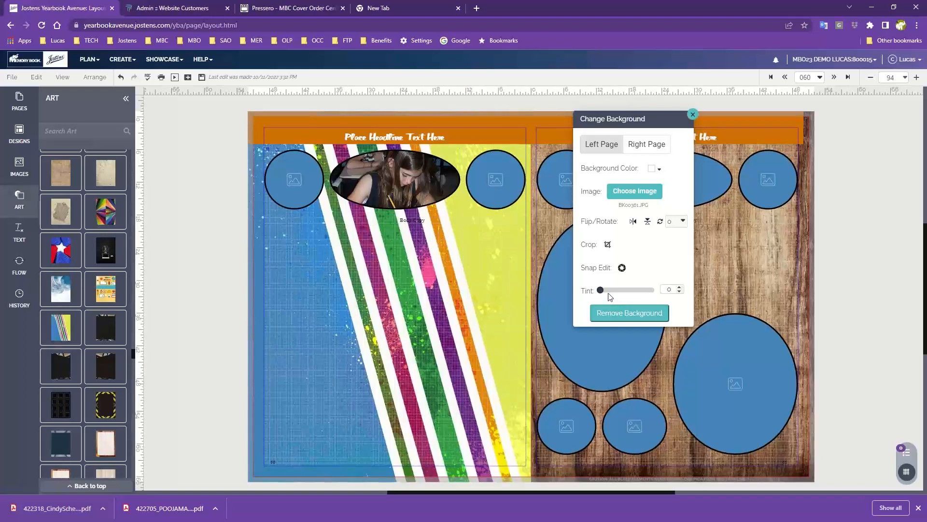
- Tint the left-hand page's striped background to 59, reset it to 0, and set it to 51
left_click_drag(600, 288, 633, 290)
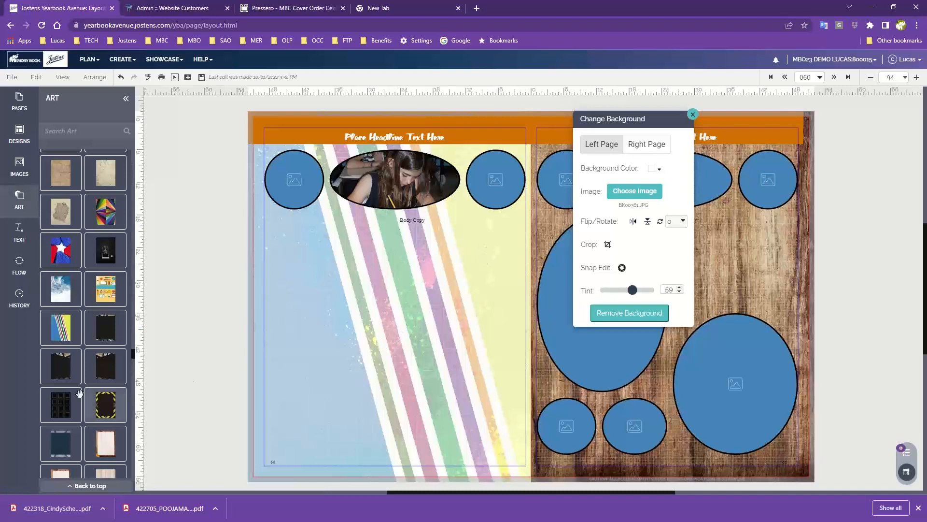
scroll(65, 401, "down", 6)
scroll(66, 401, "down", 5)
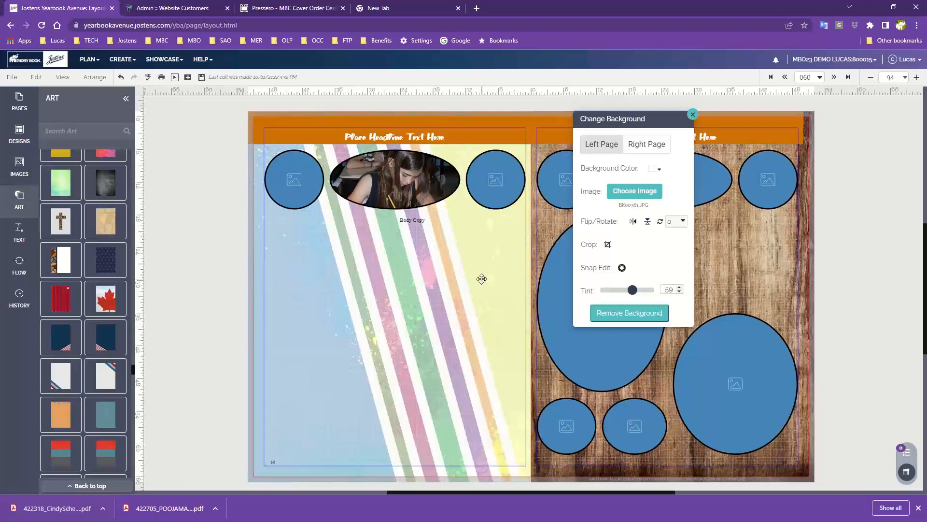
left_click_drag(633, 291, 555, 288)
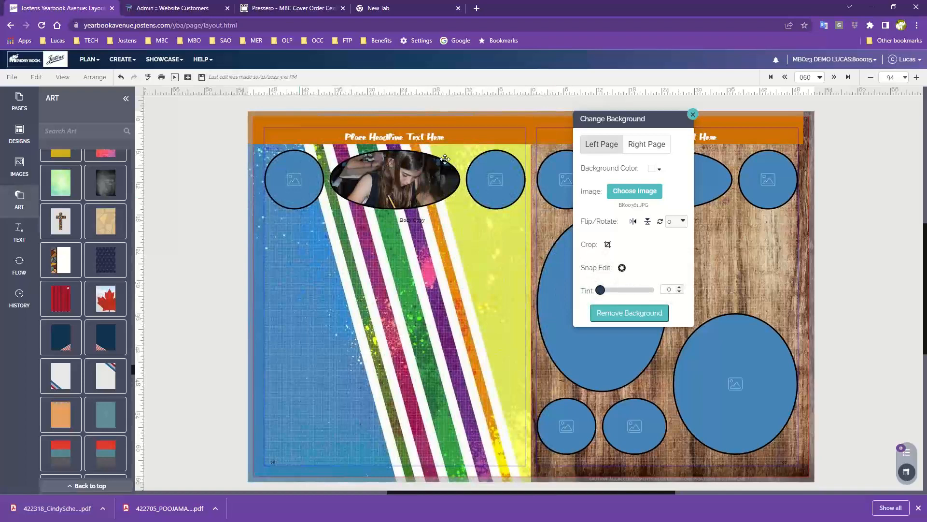
left_click(601, 290)
left_click_drag(602, 290, 628, 289)
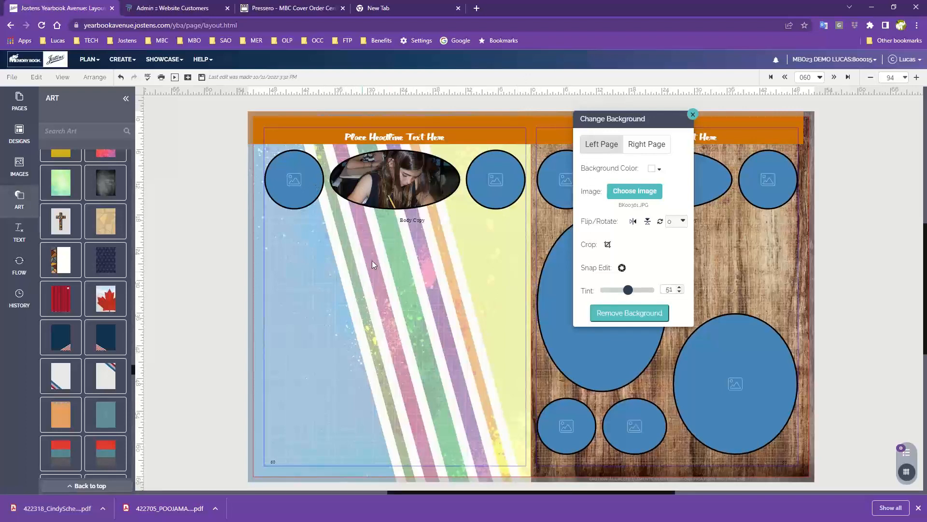
- Replace the left-hand page's striped background with the solid CS Gray Dawn color at tint 55
left_click(636, 314)
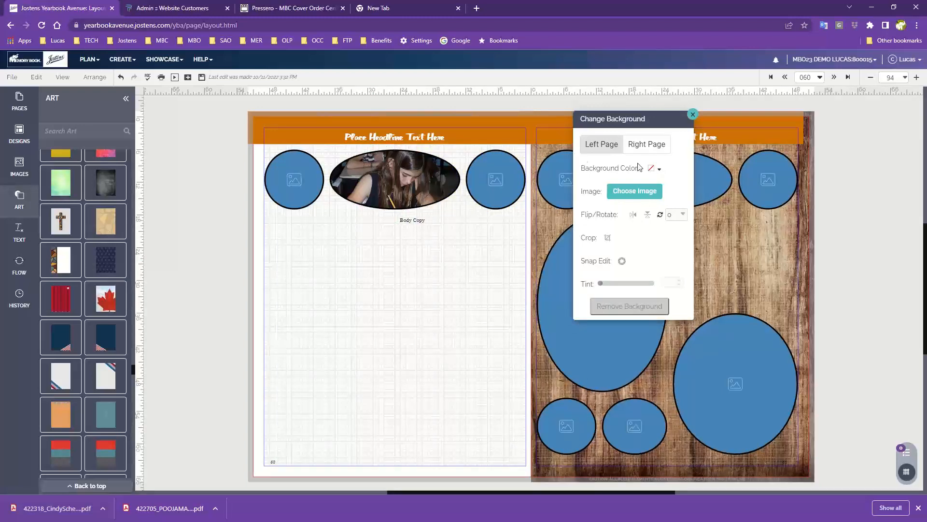
left_click(653, 169)
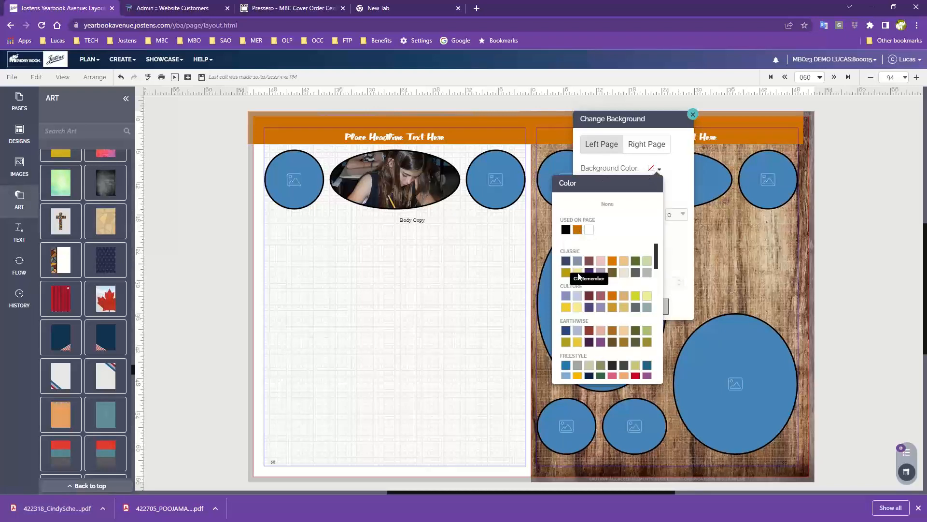
left_click(647, 272)
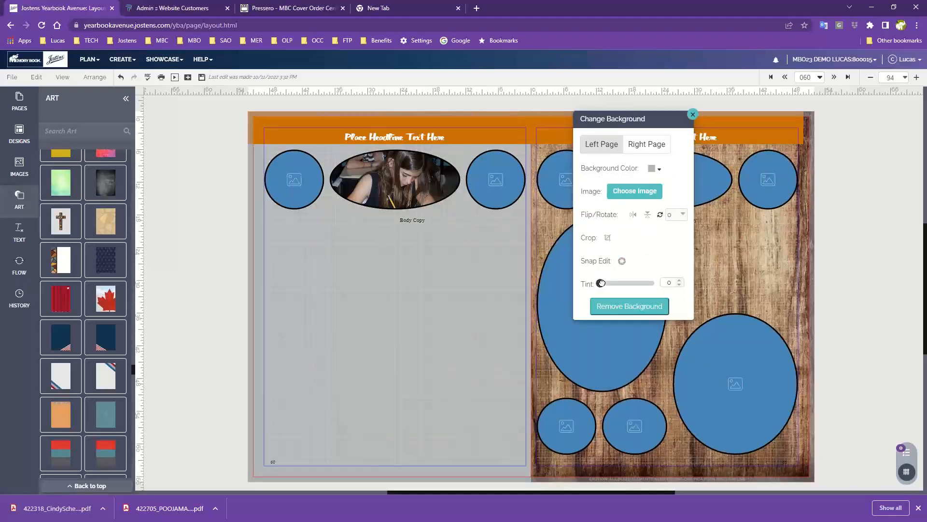
left_click_drag(600, 283, 608, 284)
left_click(623, 284)
- Try a pale aqua Restful color as the left-hand page's background and remove the page's background
left_click(656, 169)
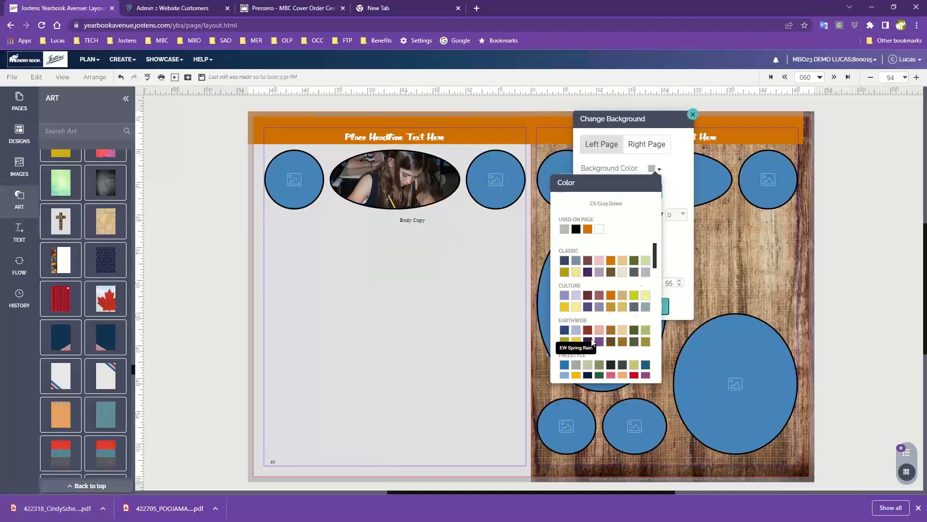
left_click_drag(655, 256, 656, 305)
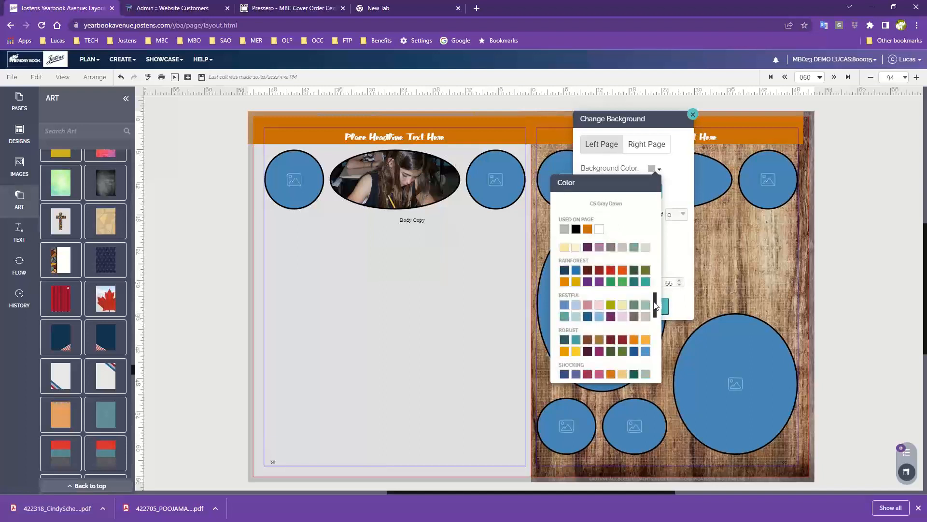
left_click(576, 317)
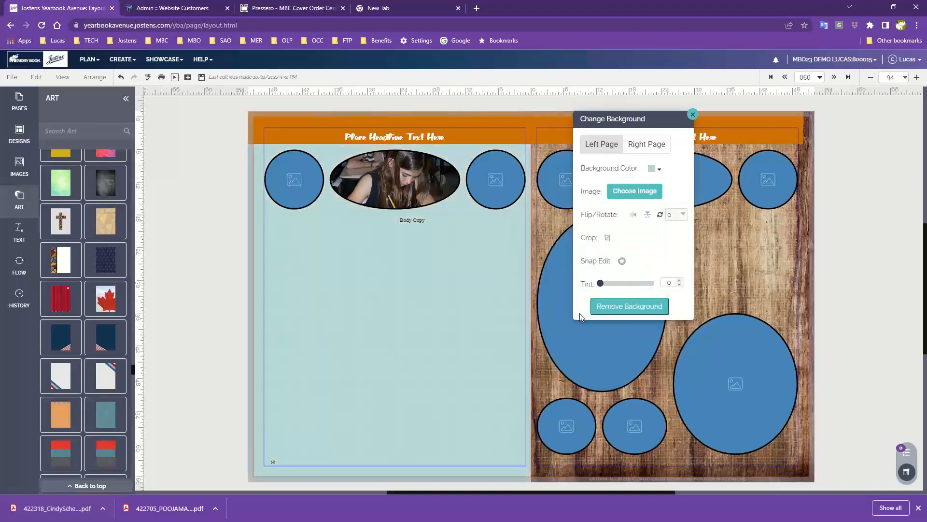
left_click(636, 305)
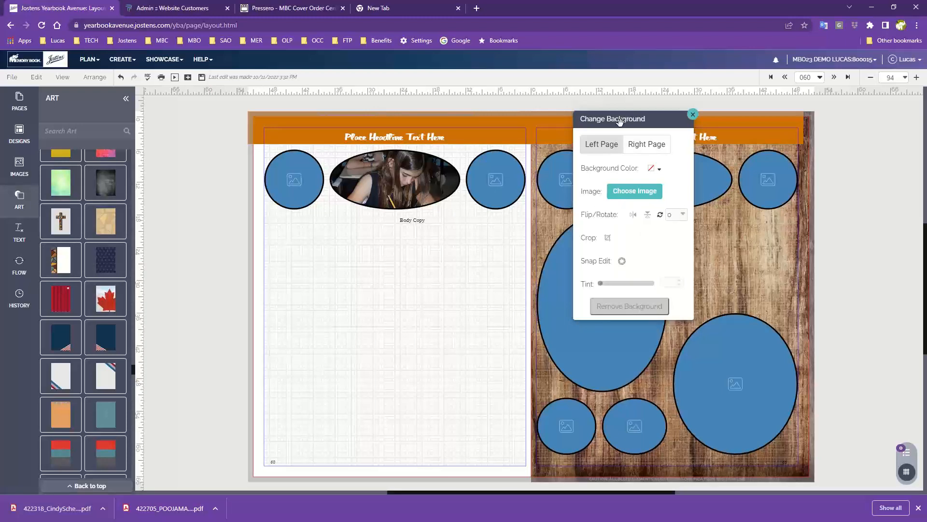
- Open the background image chooser for the left page and show the Branching Out set under Clipart By Cover
left_click_drag(621, 121, 619, 144)
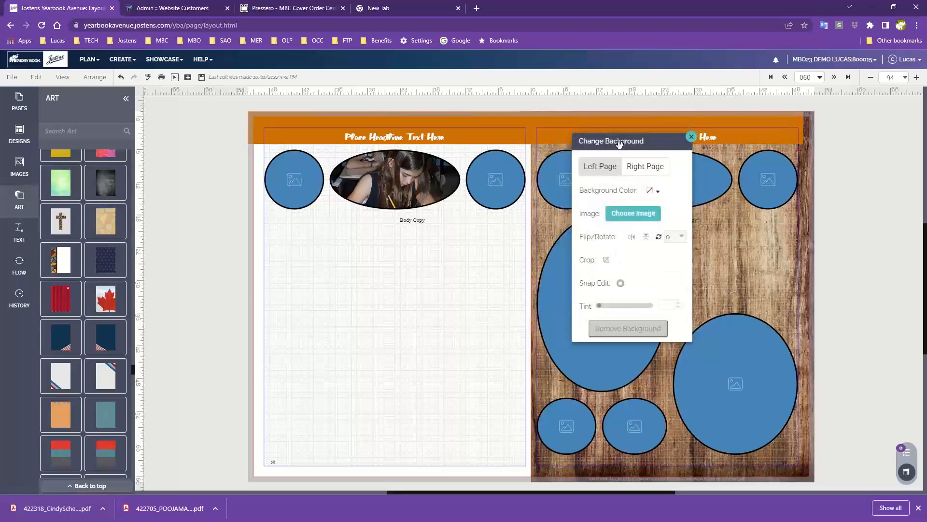
left_click(634, 217)
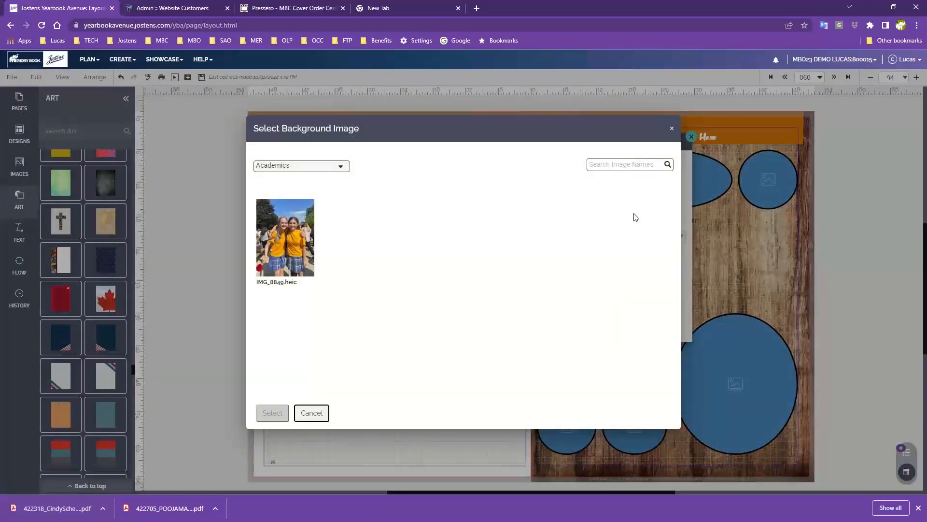
left_click(319, 166)
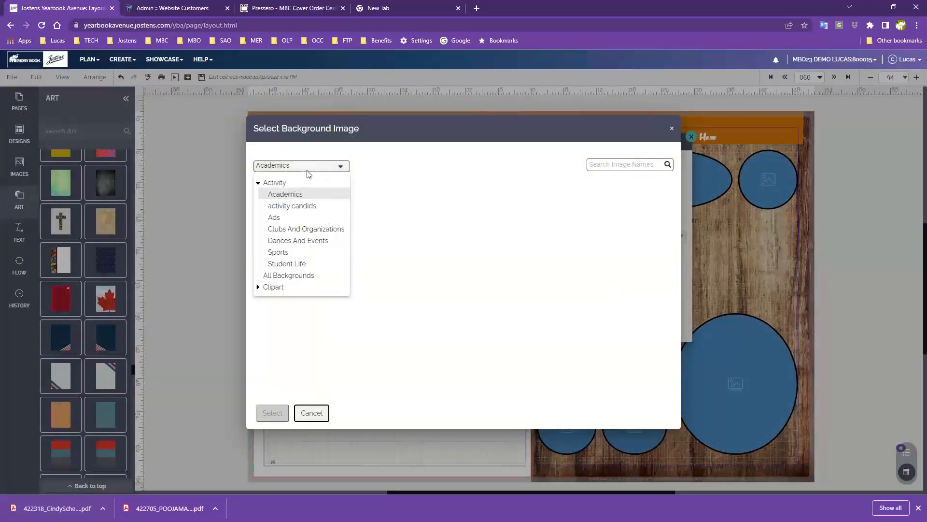
left_click(271, 287)
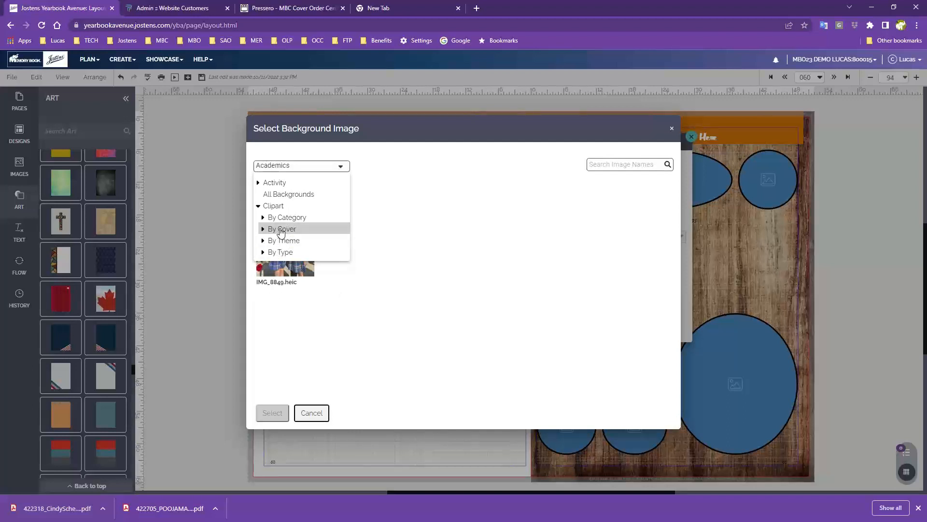
left_click(264, 230)
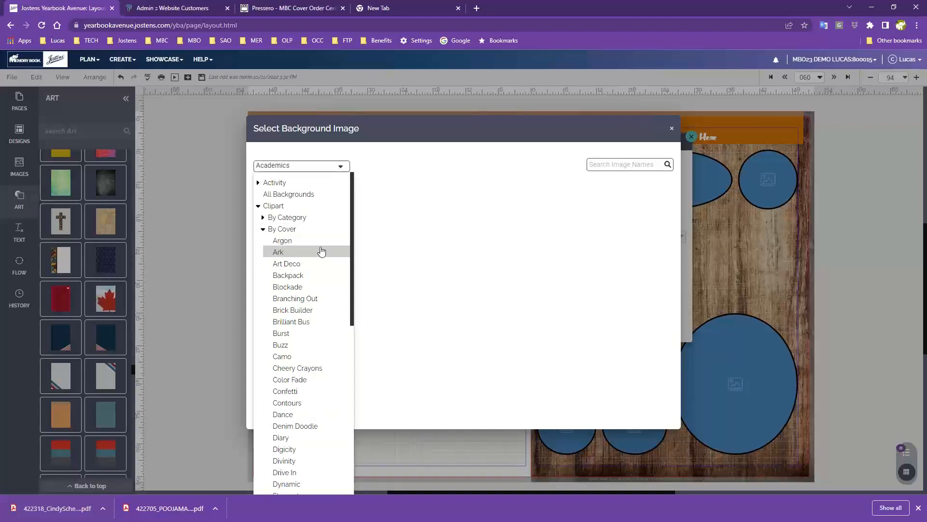
left_click(291, 299)
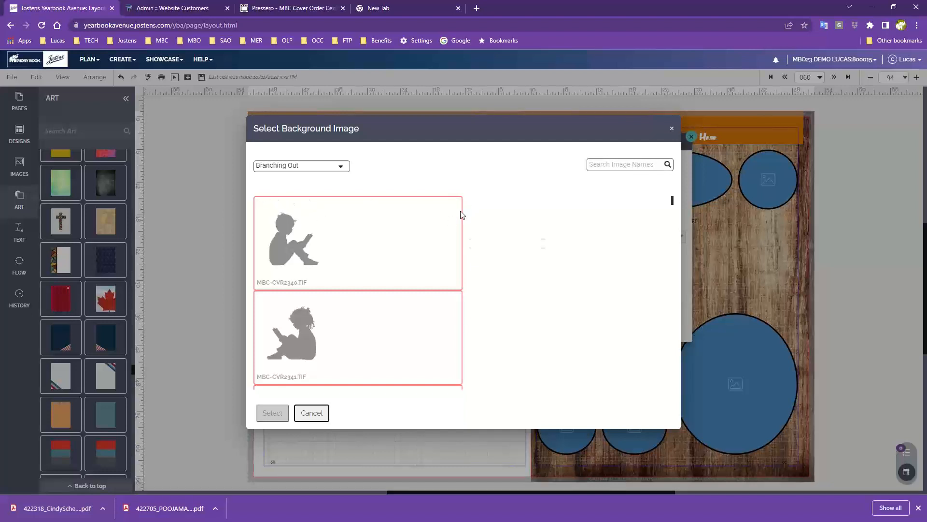
- Apply the Branching Out image MBC-CVR2359.JPG as the left page's background
scroll(401, 314, "down", 5)
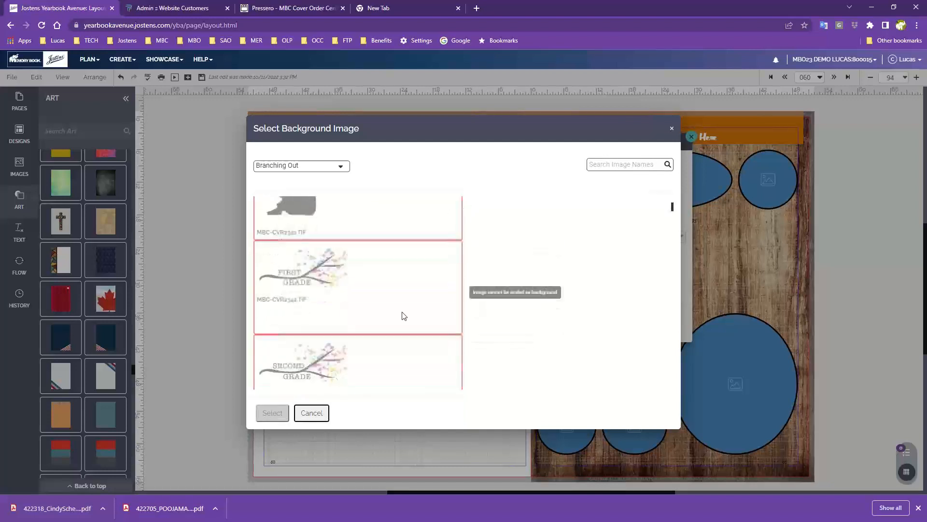
scroll(411, 319, "down", 4)
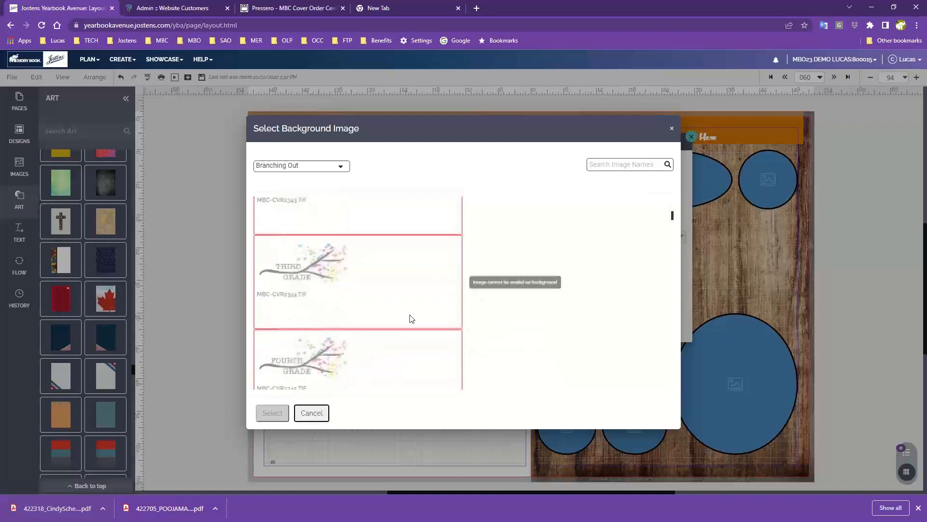
scroll(411, 319, "down", 6)
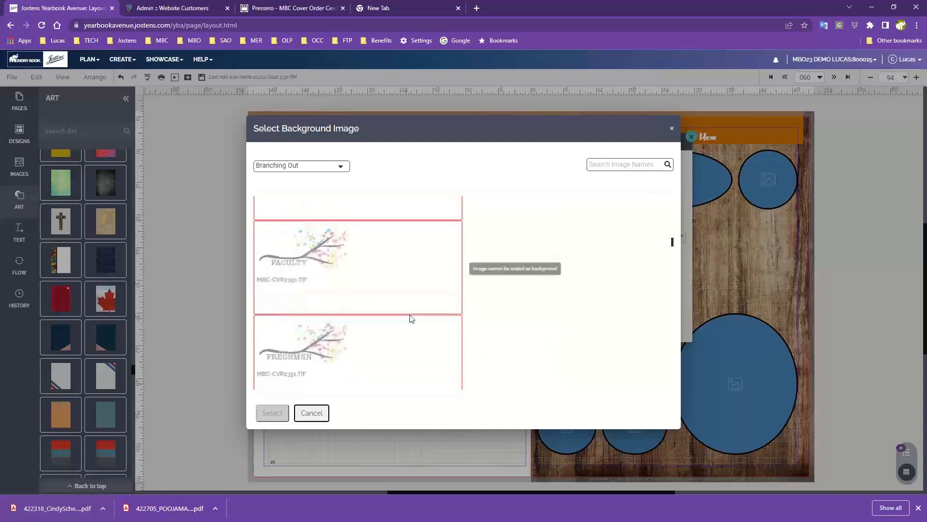
scroll(411, 318, "down", 6)
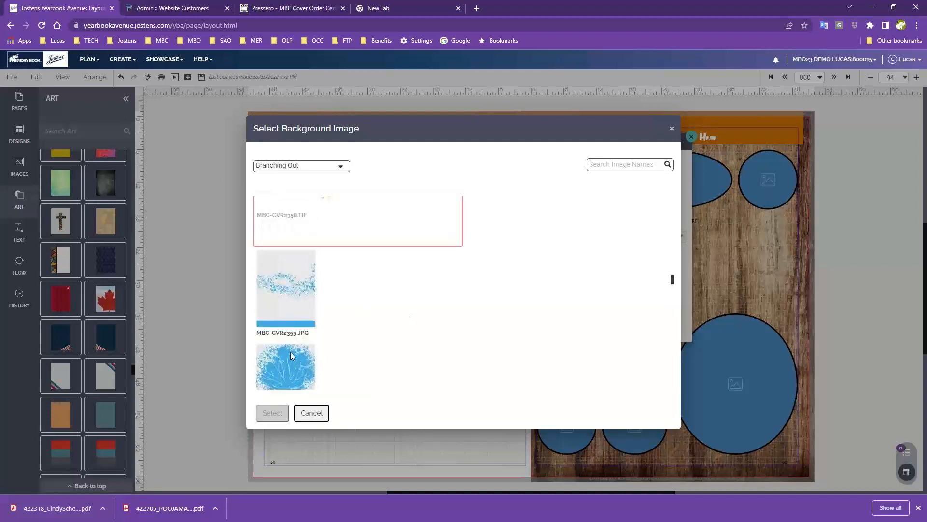
scroll(291, 352, "down", 2)
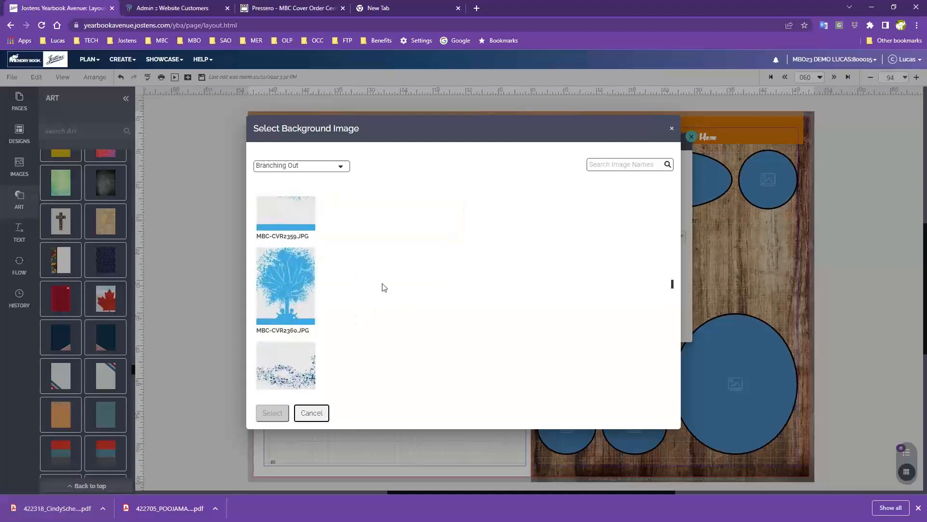
scroll(383, 288, "up", 1)
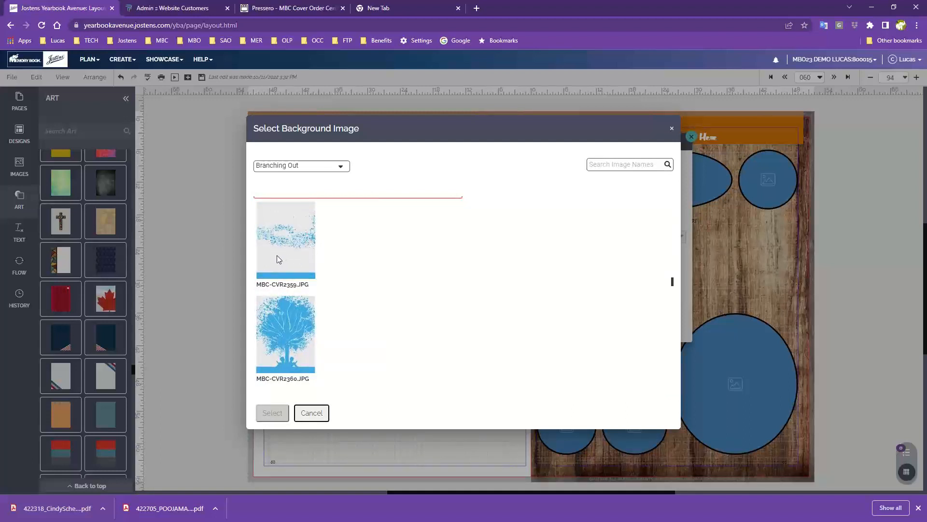
left_click(284, 238)
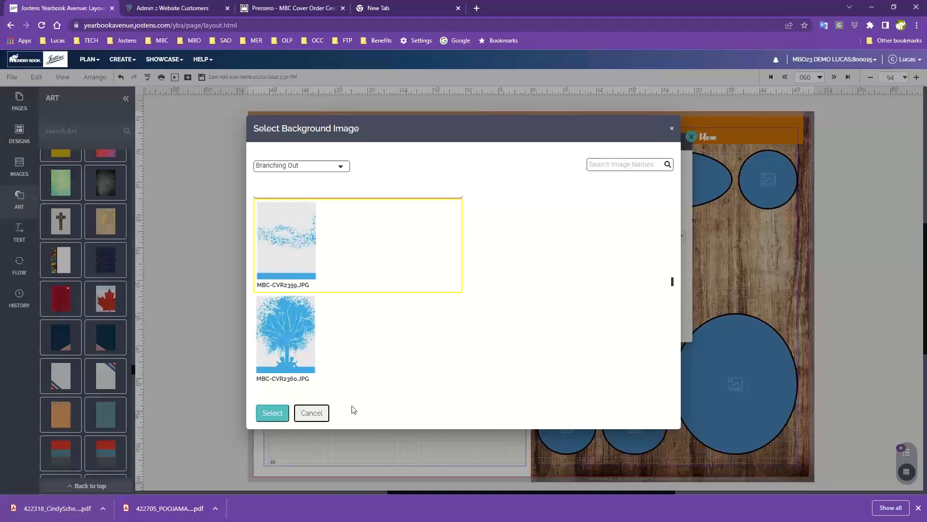
left_click(273, 413)
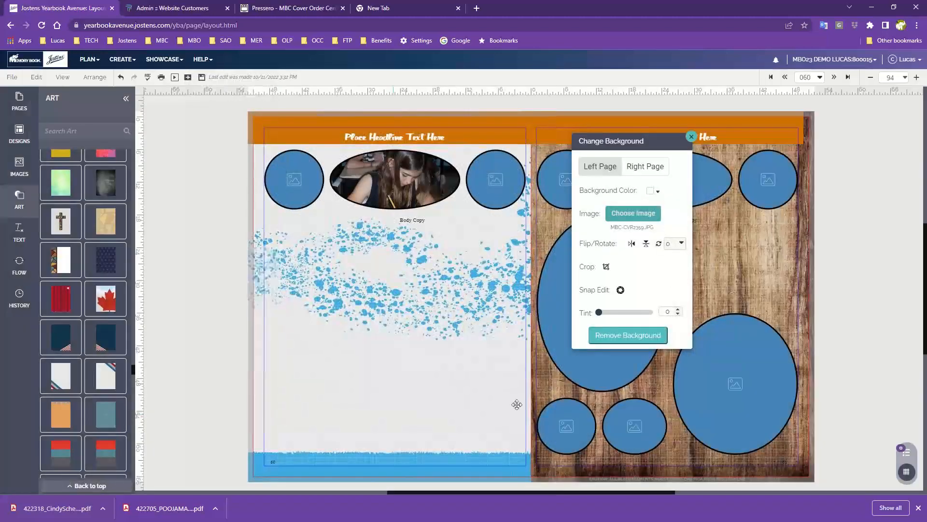
- Remove the right page's wood background and delete its image frames and body copy box beneath the headline
left_click(728, 244)
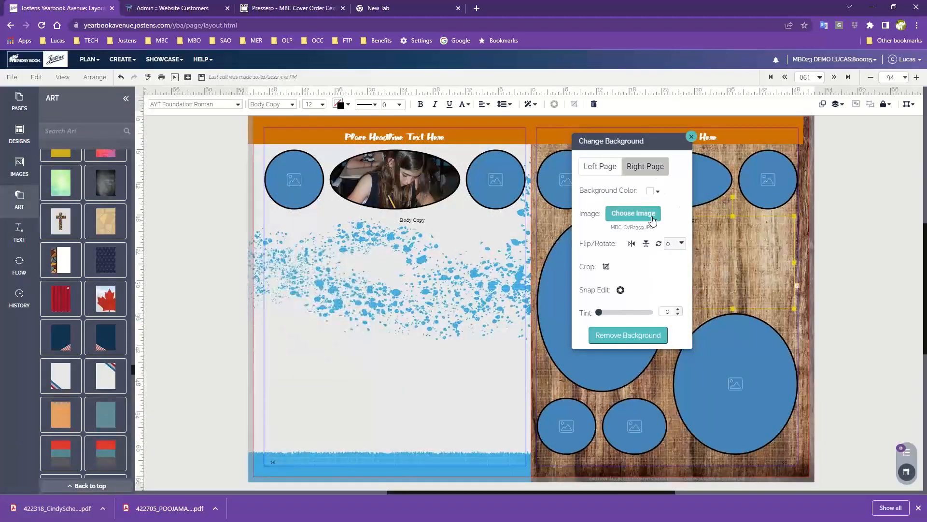
left_click(643, 335)
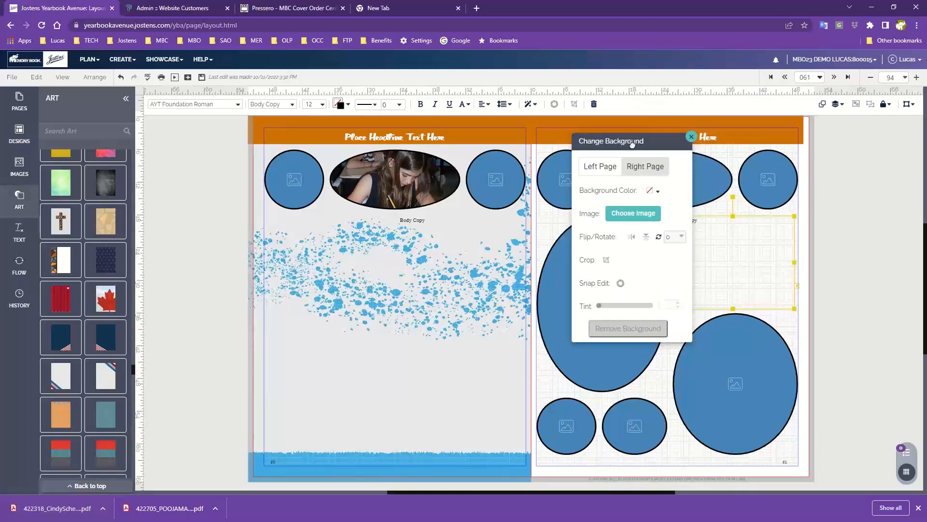
left_click_drag(645, 143, 880, 131)
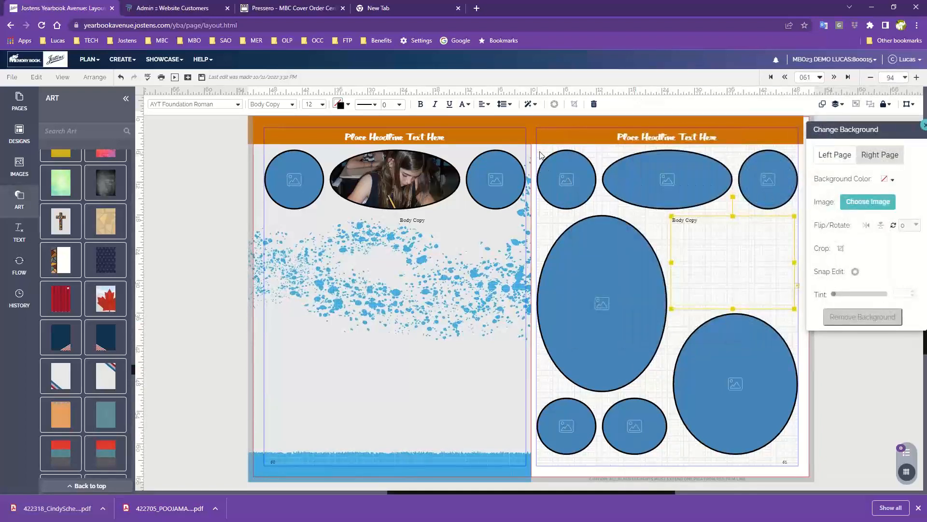
left_click_drag(538, 151, 767, 421)
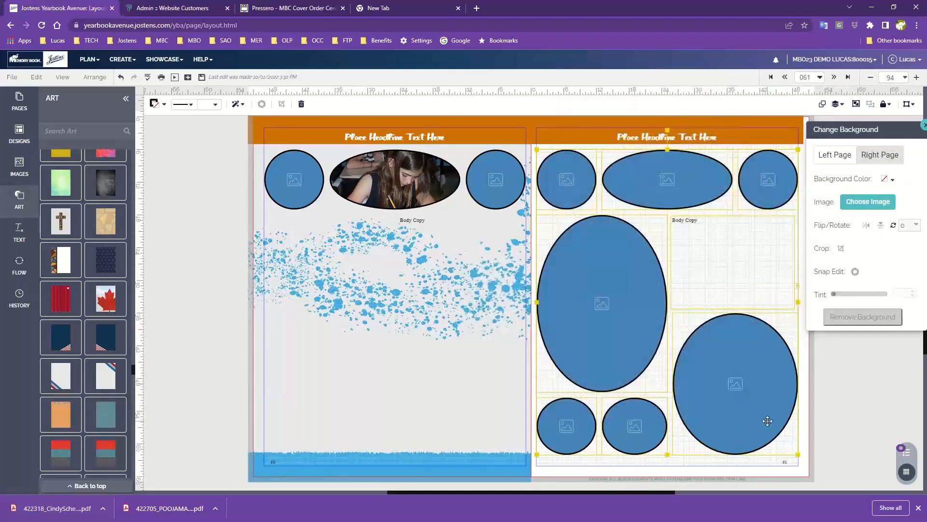
key("Delete")
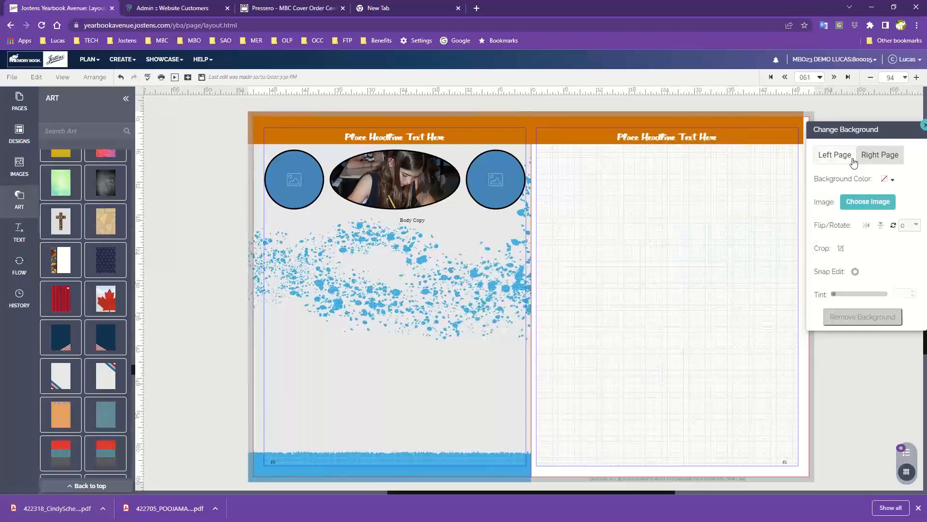
- Apply the Branching Out tree image MBC-CVR2360.JPG as the right page's background
left_click(867, 201)
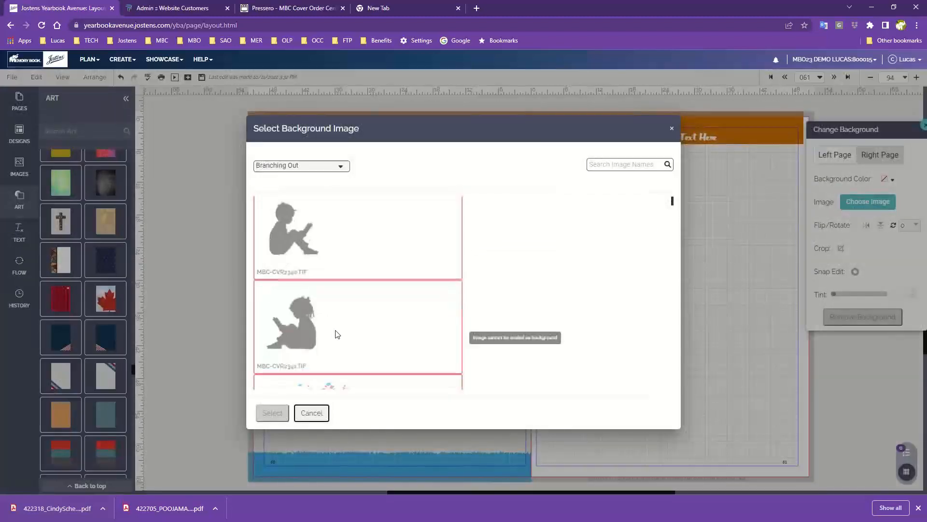
scroll(337, 334, "down", 10)
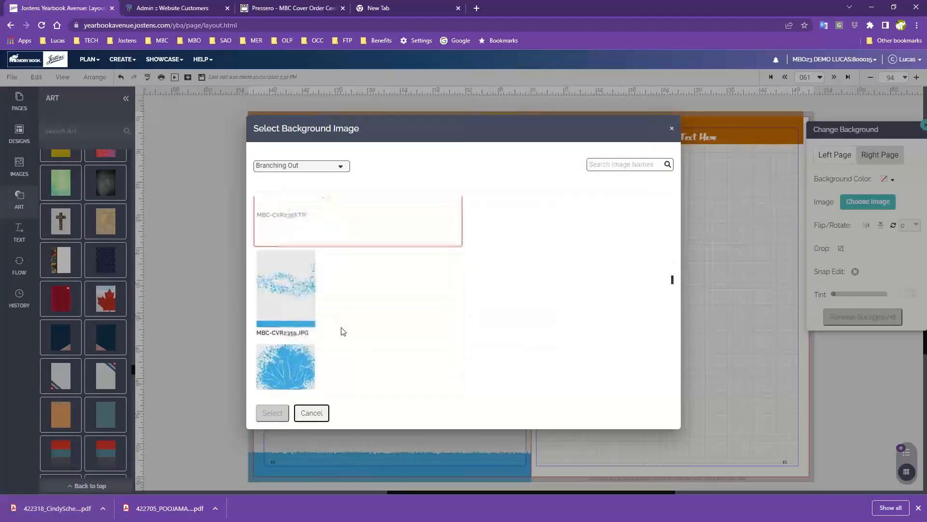
scroll(342, 331, "down", 2)
left_click(342, 332)
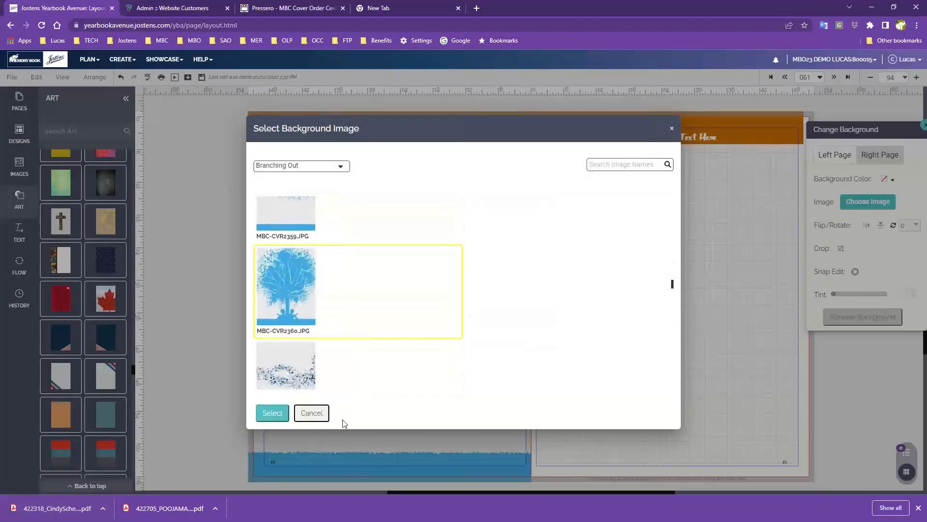
left_click(272, 413)
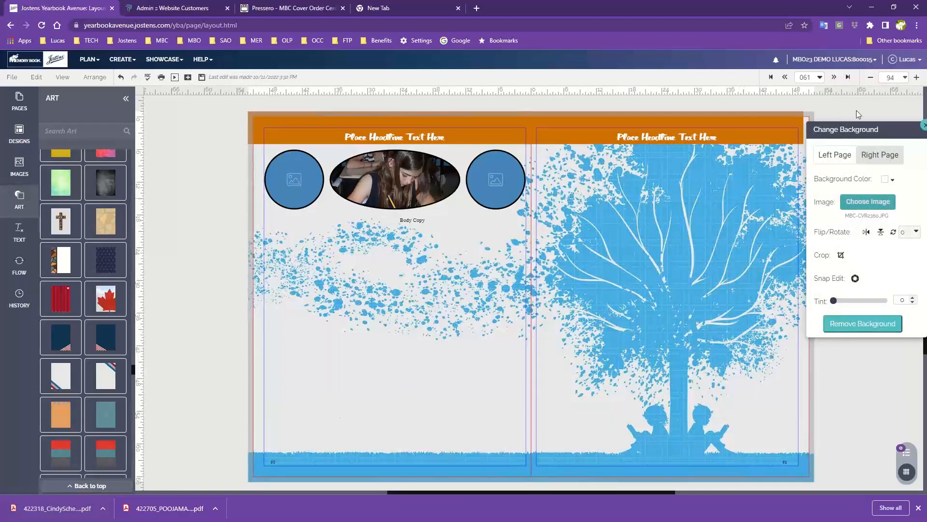
- Delete the orange headline banner across the spread and the left page's remaining image frames and body copy
left_click_drag(860, 135, 832, 199)
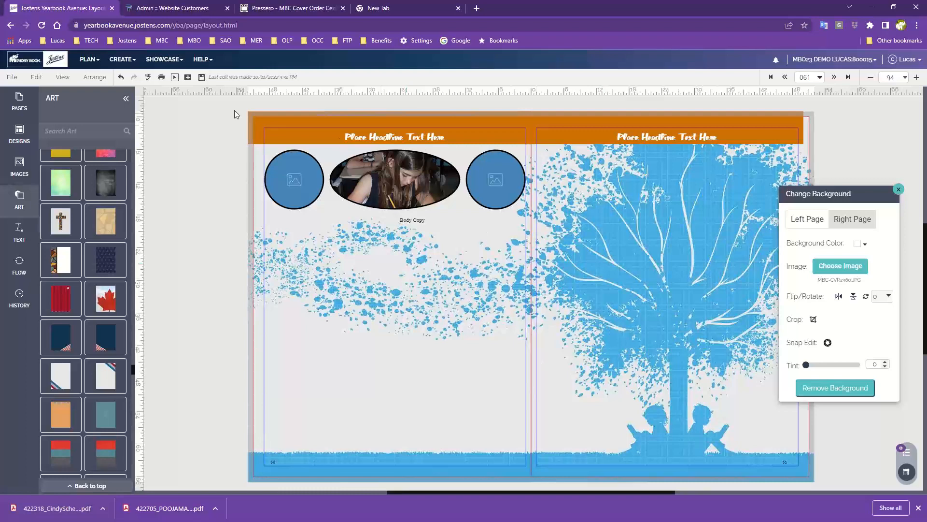
scroll(249, 111, "up", 1)
left_click_drag(249, 110, 822, 168)
key("Delete")
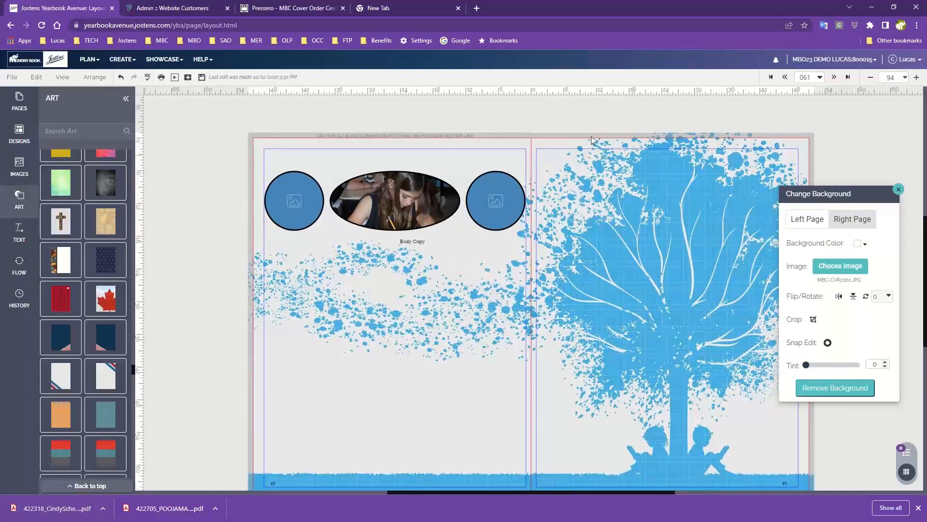
left_click_drag(243, 138, 578, 269)
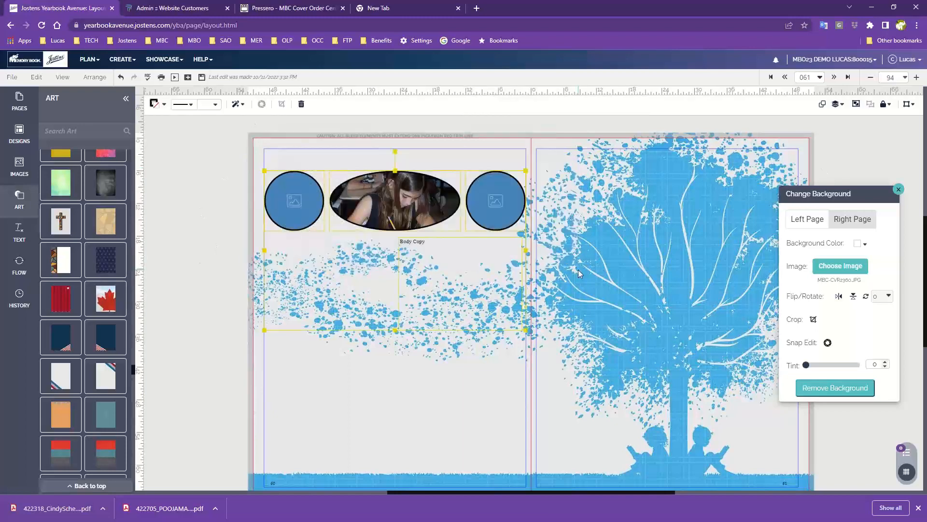
key("Delete")
key("Delete")
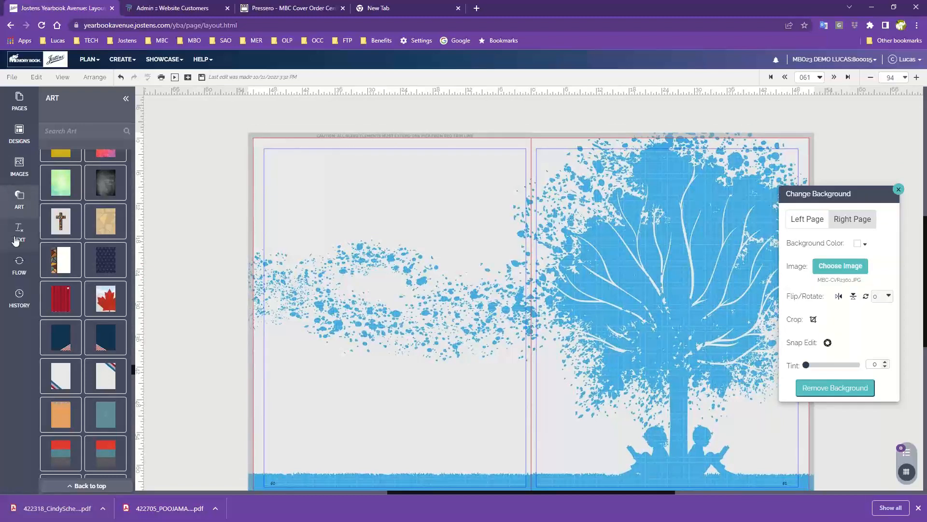
- Show the Branching Out set in the clipart library
left_click(21, 200)
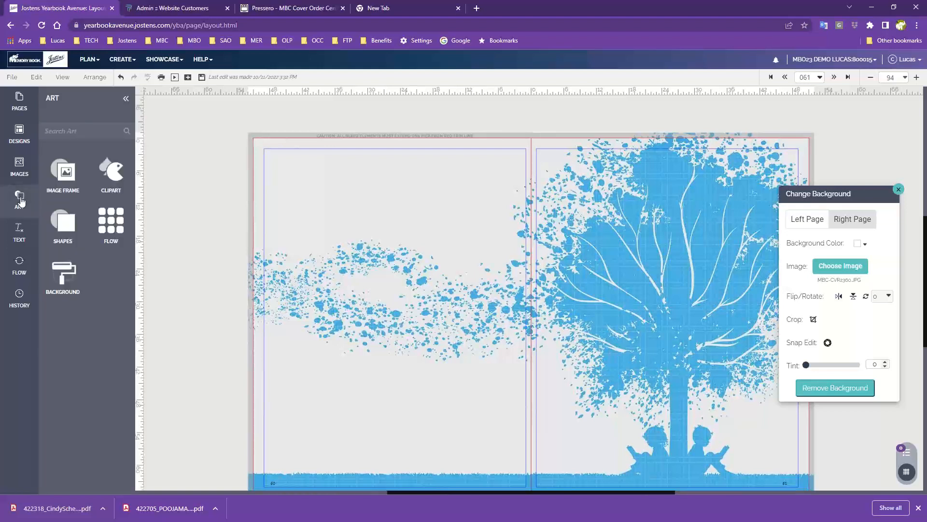
left_click(115, 173)
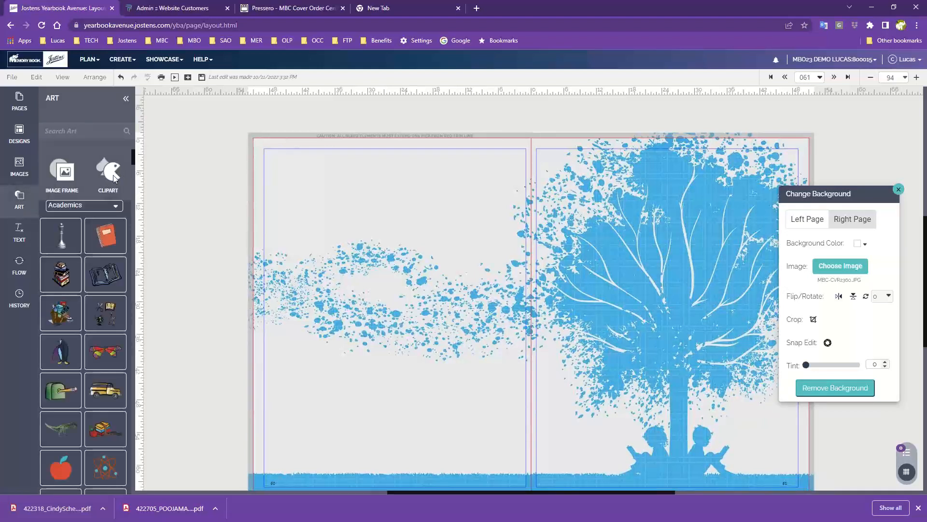
left_click(85, 209)
scroll(85, 309, "down", 5)
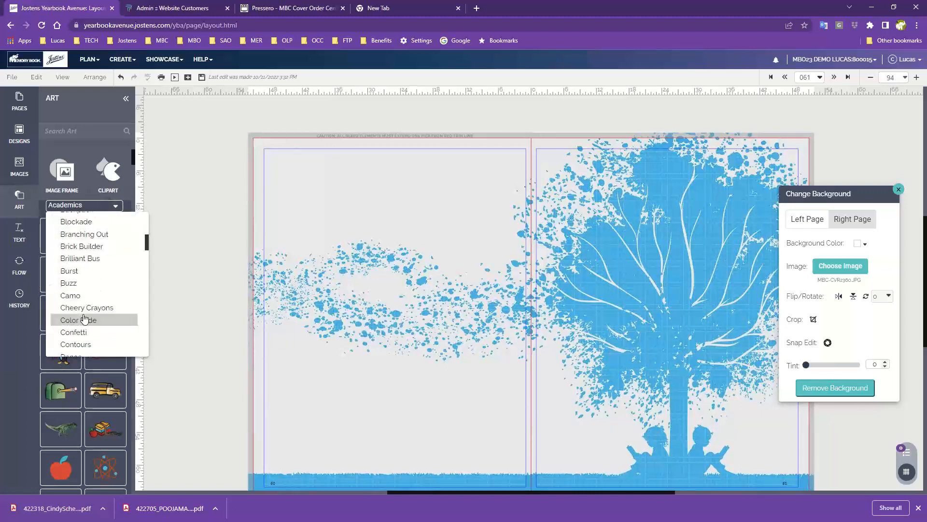
scroll(85, 319, "up", 3)
scroll(97, 297, "down", 2)
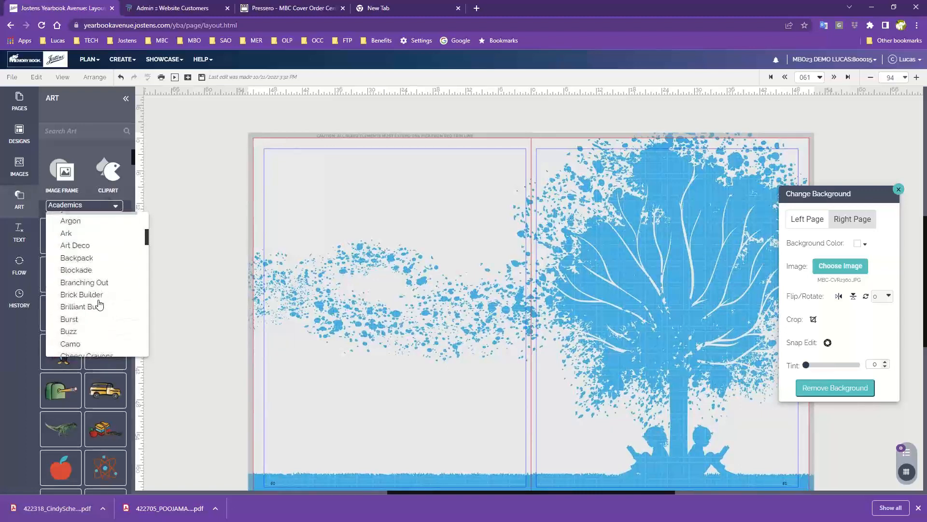
scroll(98, 304, "down", 2)
scroll(97, 303, "up", 2)
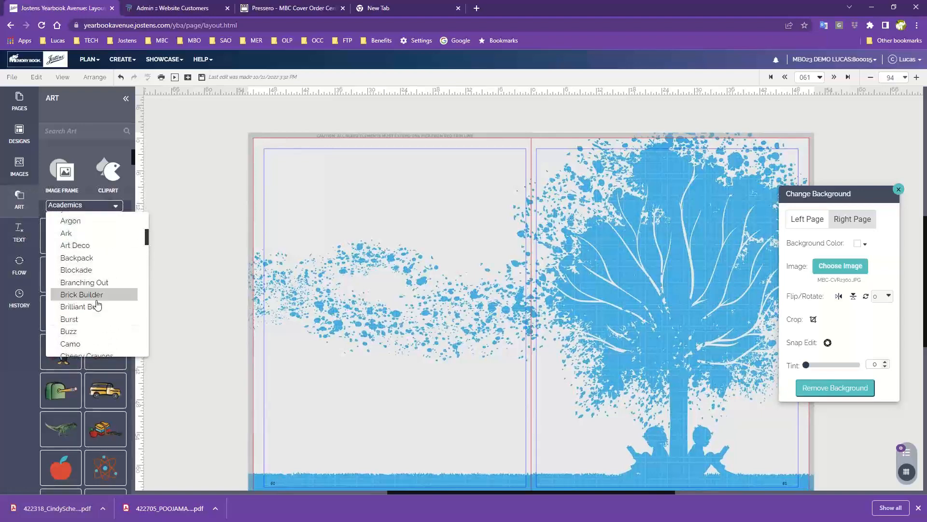
left_click(79, 283)
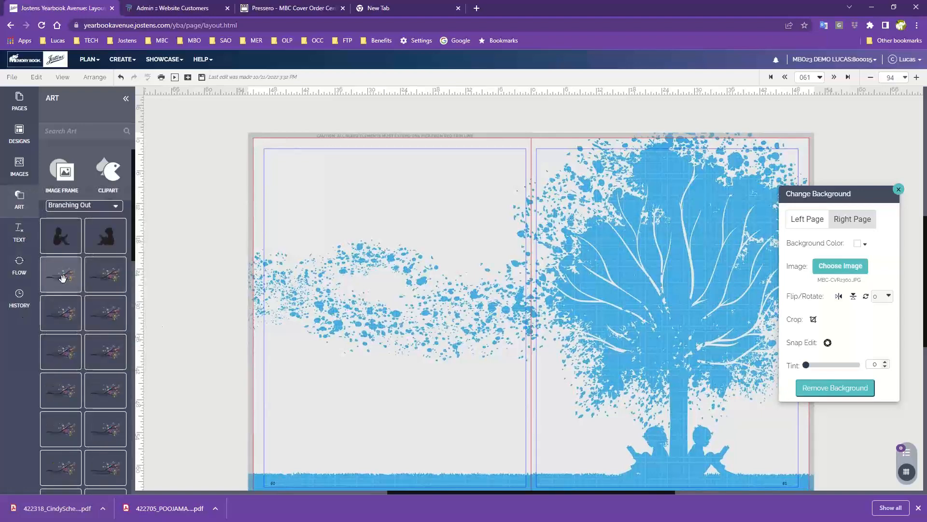
- Place the First Grade branch clipart in the left page's upper-left margin corner and enlarge it
left_click_drag(62, 277, 303, 174)
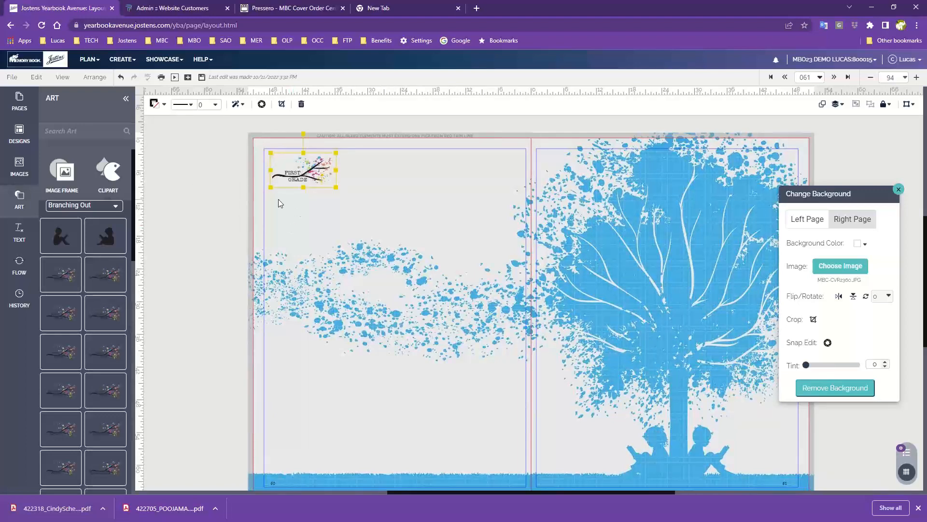
left_click_drag(297, 172, 290, 168)
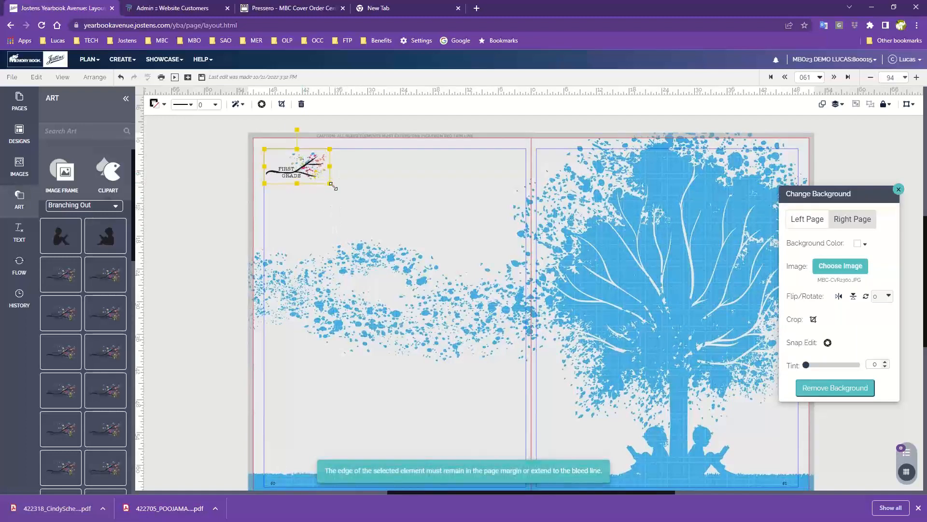
left_click_drag(333, 186, 373, 218)
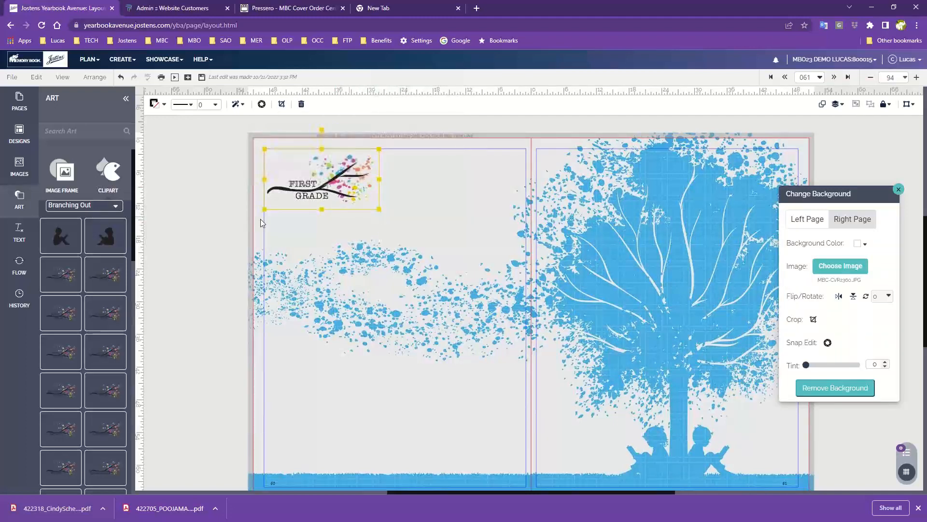
left_click(179, 216)
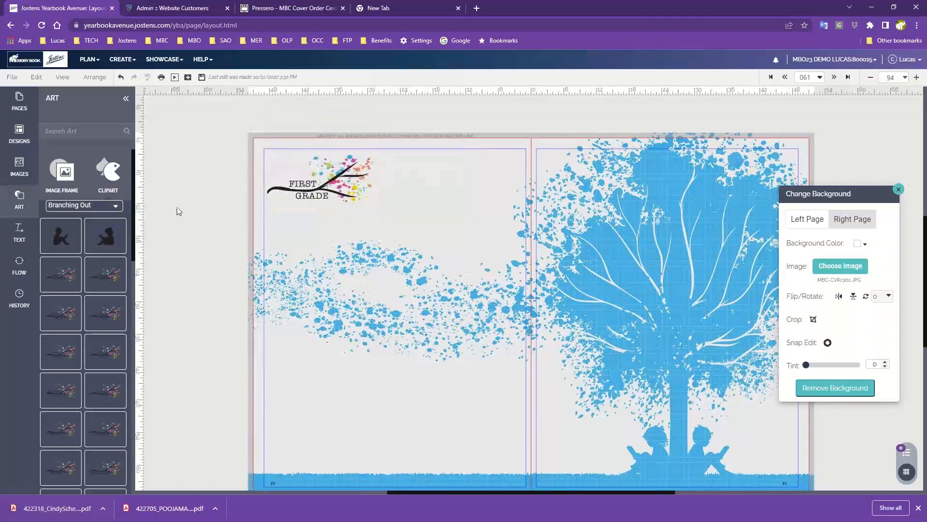
- Add the dark blue Branching Out tree clipart to the left page and enlarge it to cover the page out to the bleed
scroll(83, 329, "down", 5)
scroll(83, 329, "down", 3)
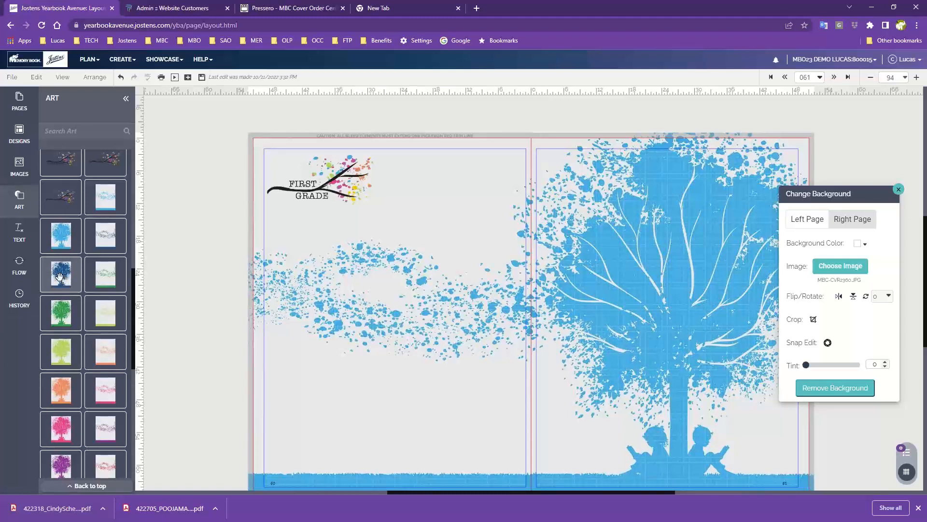
left_click_drag(61, 276, 414, 248)
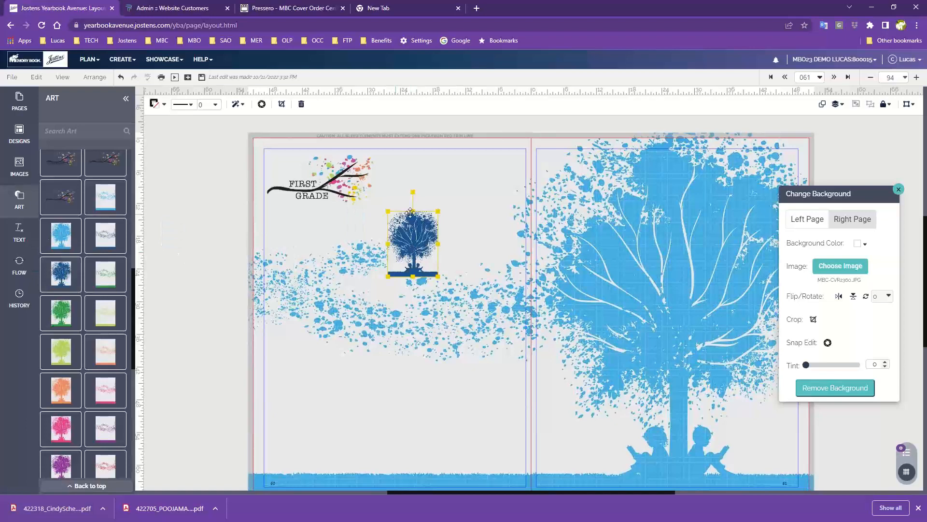
left_click_drag(439, 278, 532, 393)
left_click_drag(481, 338, 341, 257)
left_click_drag(391, 322, 575, 455)
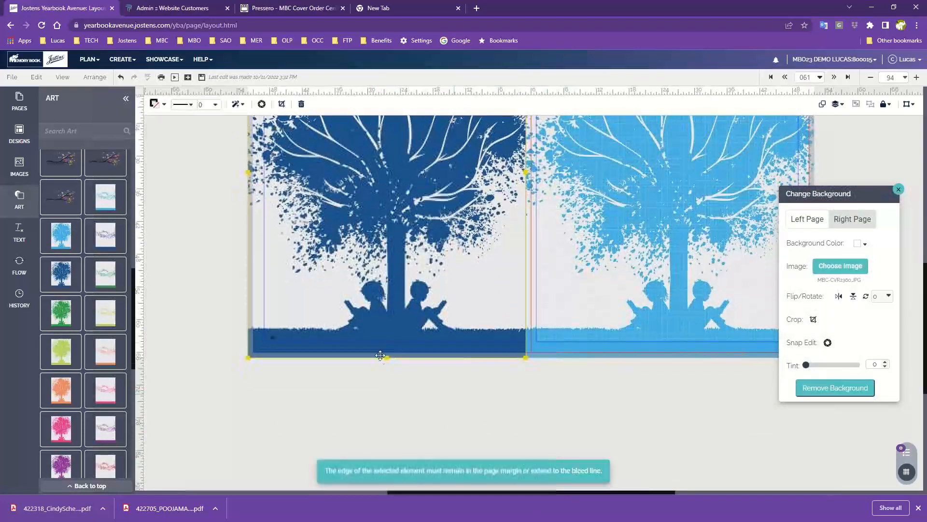
scroll(377, 353, "up", 4)
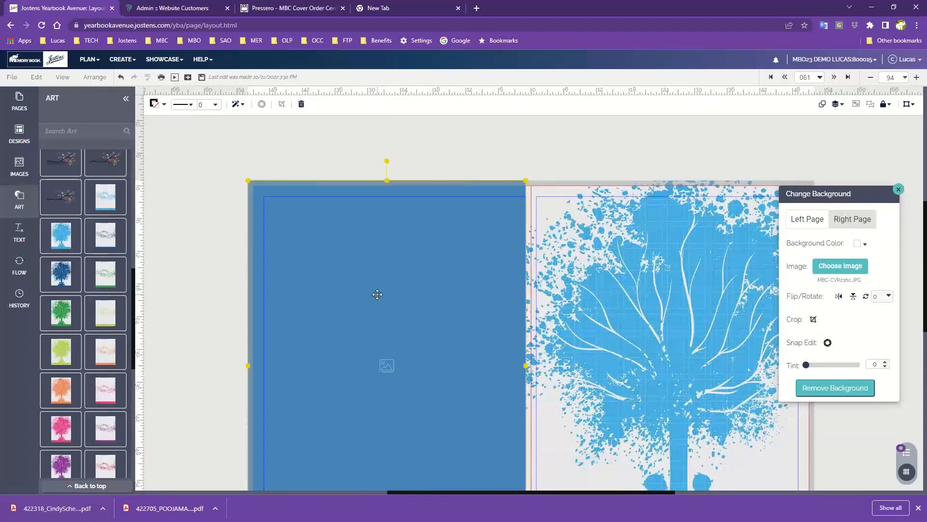
- Delete the page-covering tree clipart and the First Grade branch clipart from the left page
key("Delete")
scroll(369, 294, "down", 1)
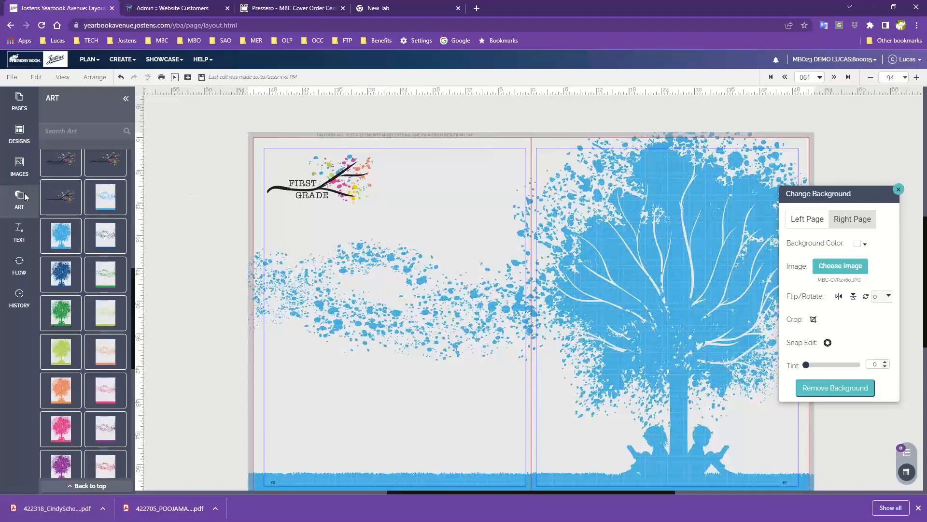
left_click_drag(829, 192, 763, 121)
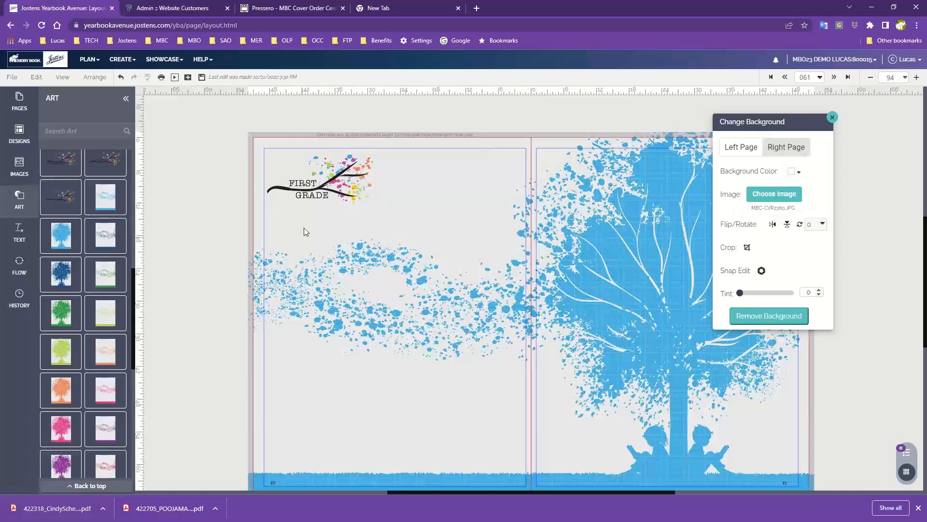
left_click(15, 171)
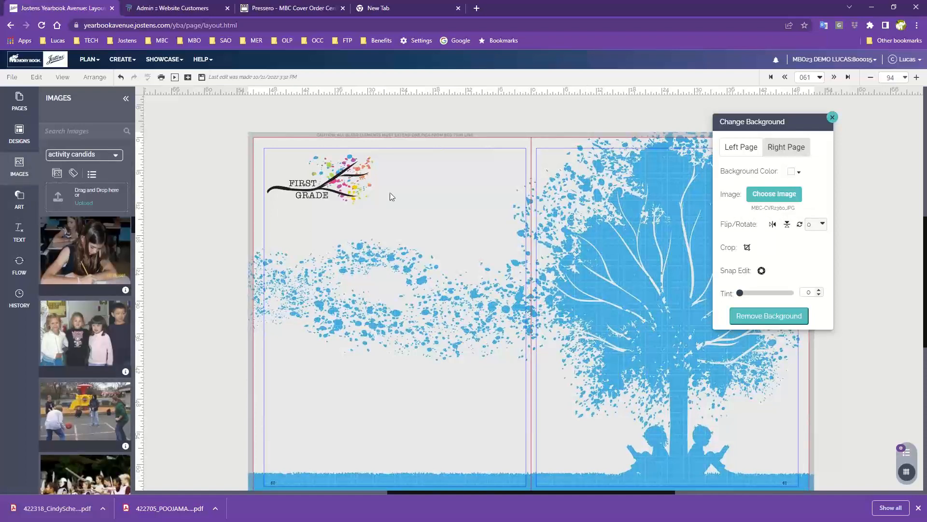
left_click_drag(768, 121, 834, 107)
left_click(331, 187)
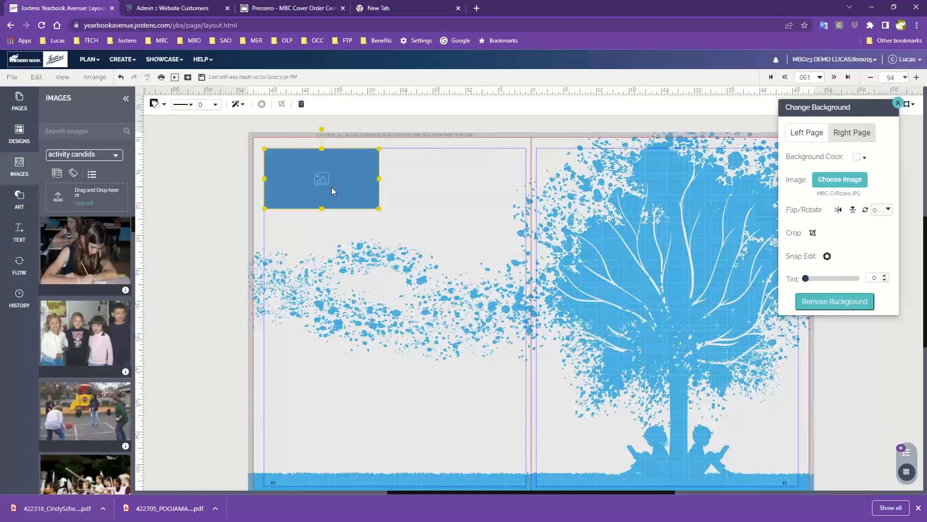
key("Delete")
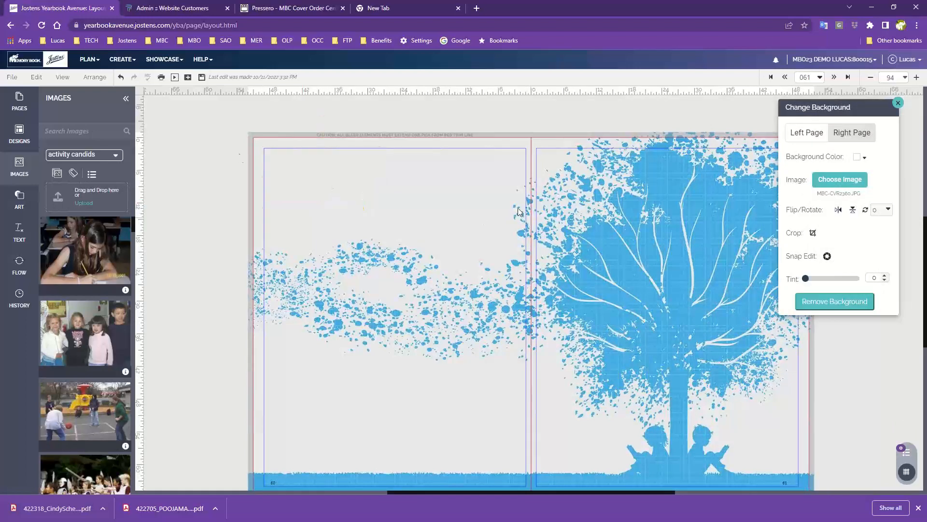
- Show the Candids category in the design template library
left_click(19, 133)
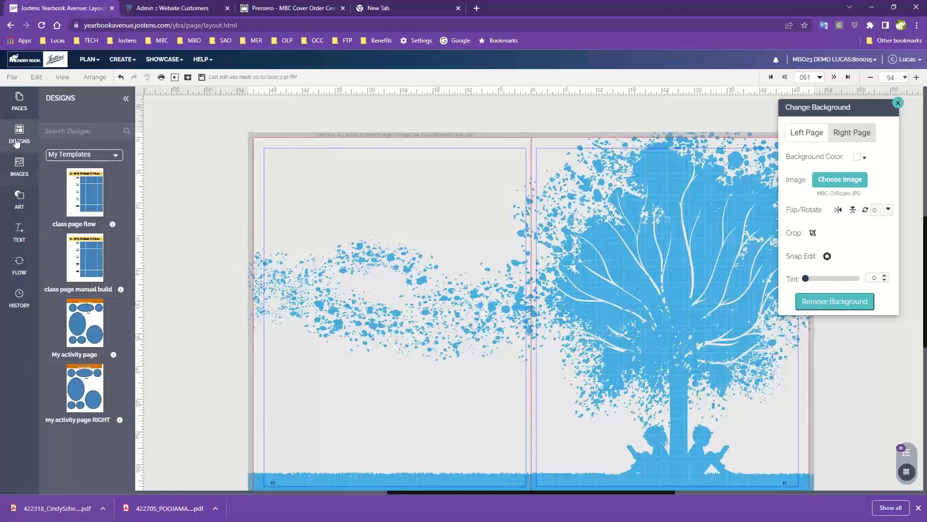
left_click(83, 155)
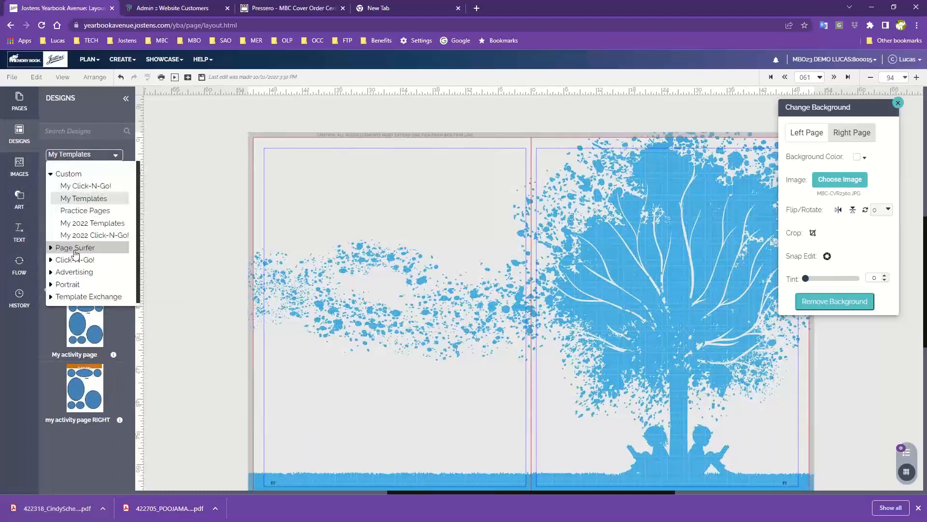
left_click(68, 253)
left_click(73, 198)
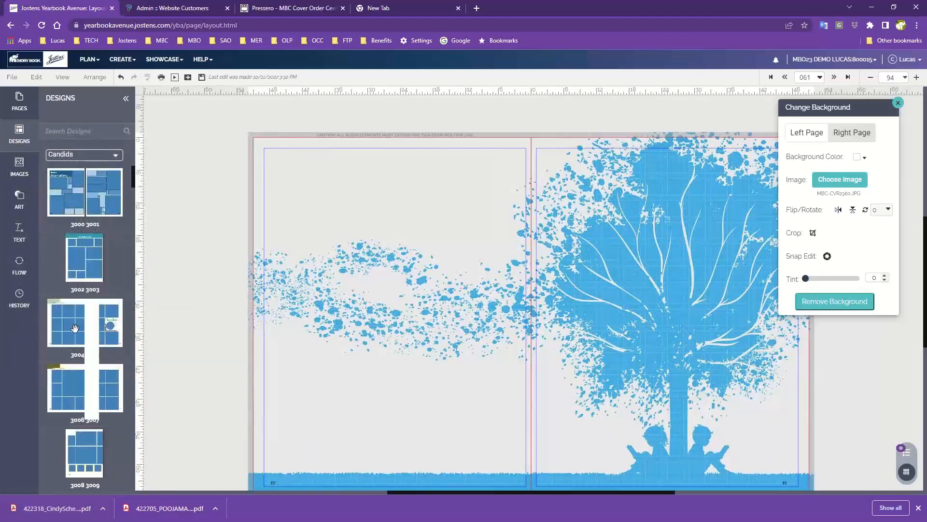
- Apply the left-page layout of design 3026 3027 to the left page, retaining the existing content
scroll(71, 339, "down", 10)
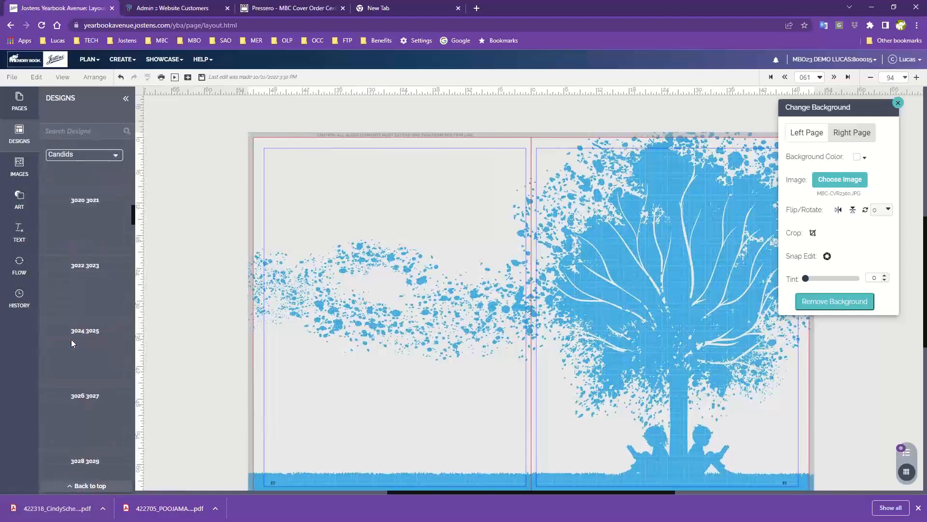
scroll(70, 338, "down", 2)
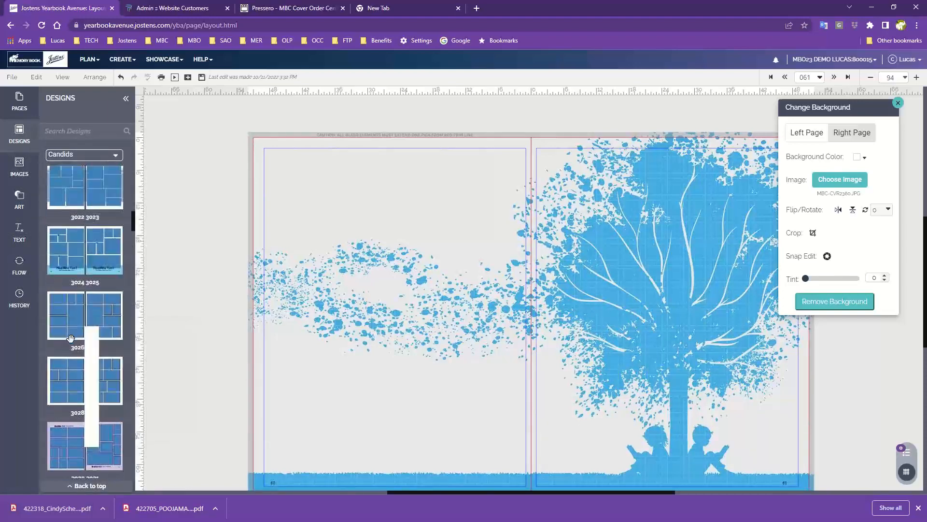
scroll(71, 339, "down", 1)
left_click_drag(61, 266, 383, 245)
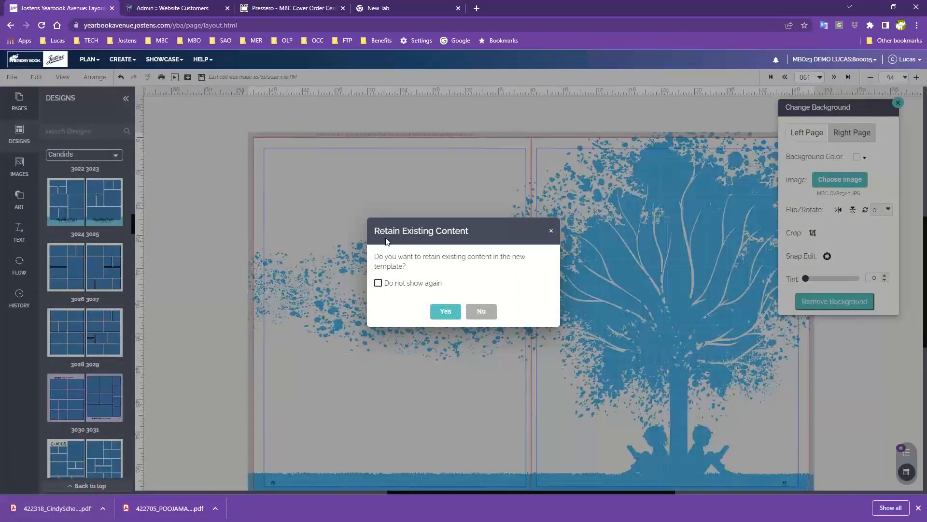
left_click(444, 311)
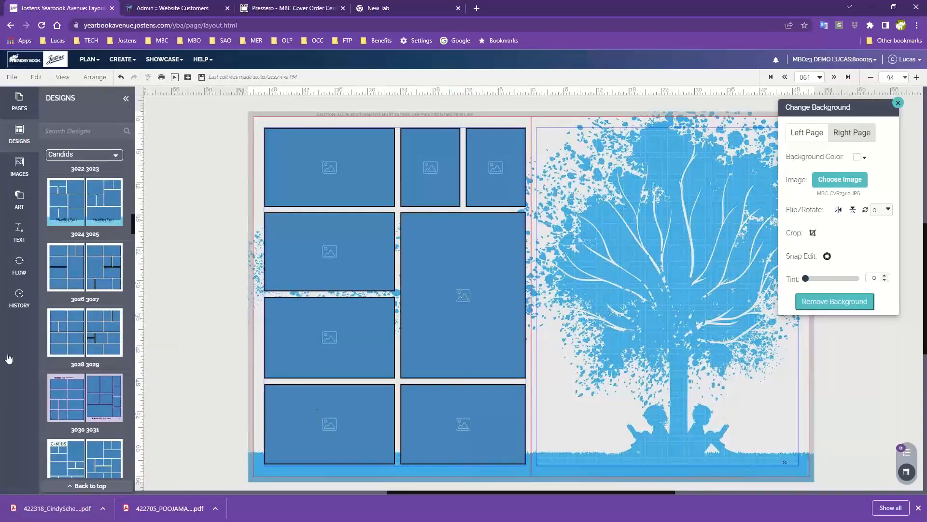
- Apply the matching right-page layout without retaining content, and the CANDIDS-titled layout to the left page with existing content retained
left_click_drag(405, 211, 682, 236)
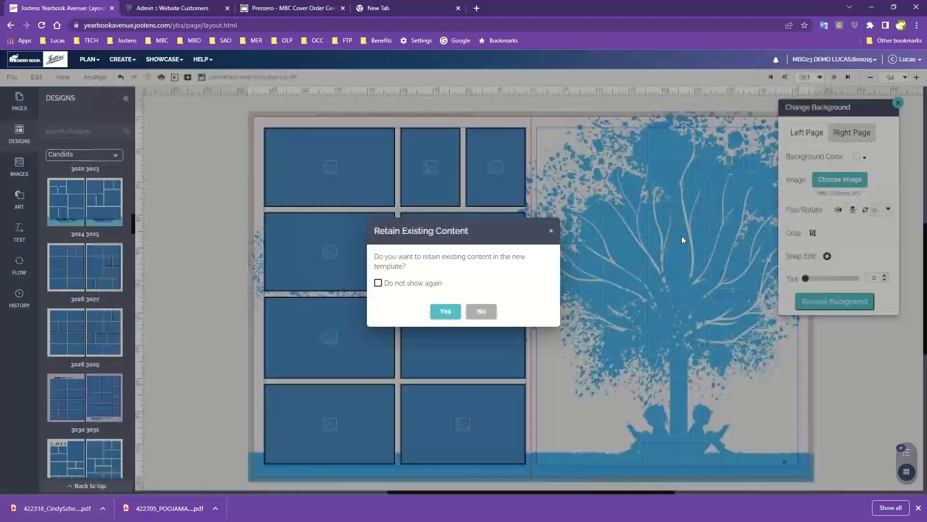
left_click(487, 311)
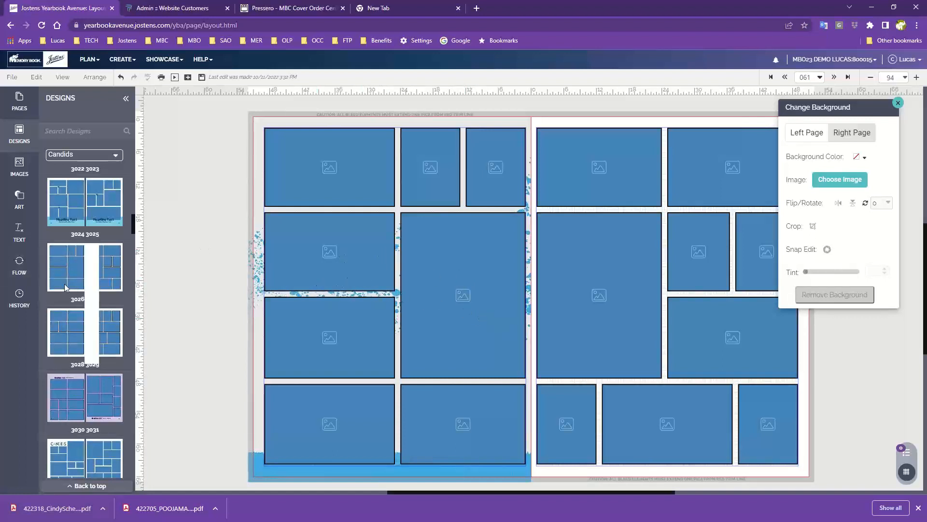
left_click_drag(67, 459, 398, 246)
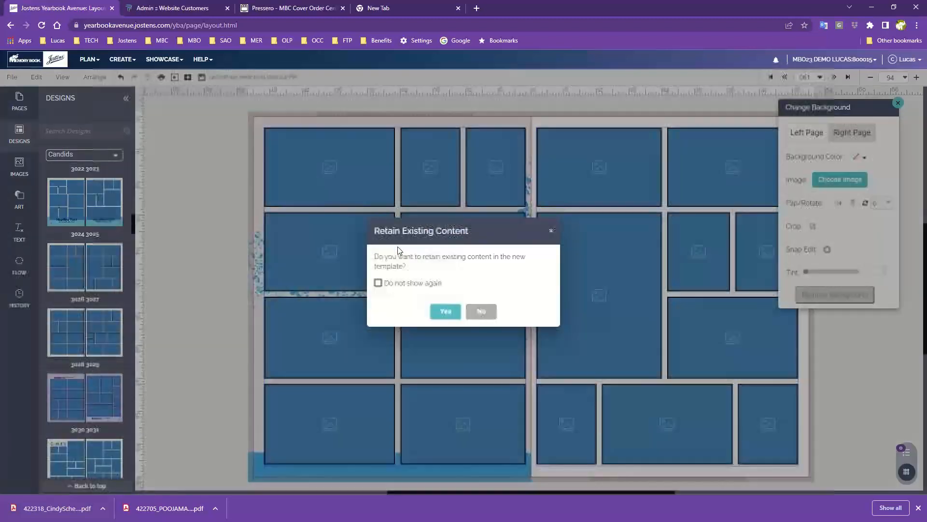
left_click(445, 314)
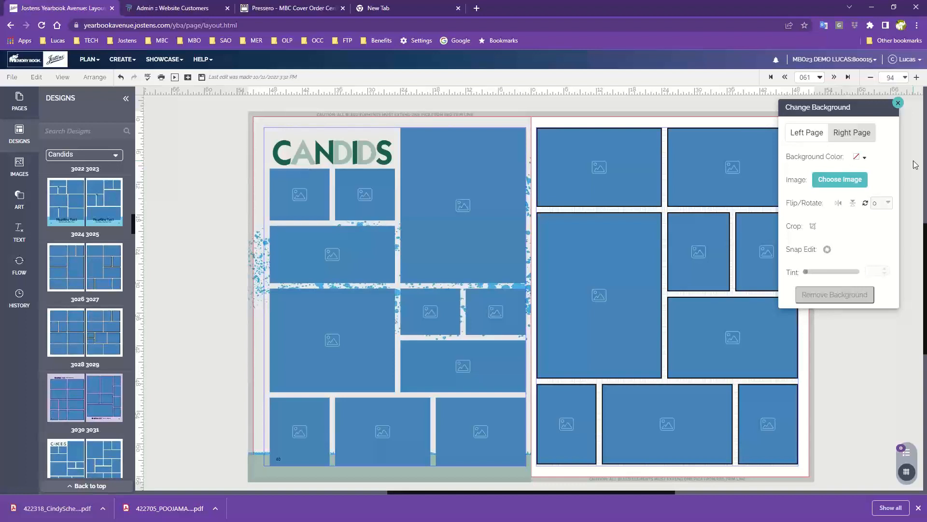
- Delete the large upper image frame on the left page and remove that page's background image
left_click(456, 214)
key("Delete")
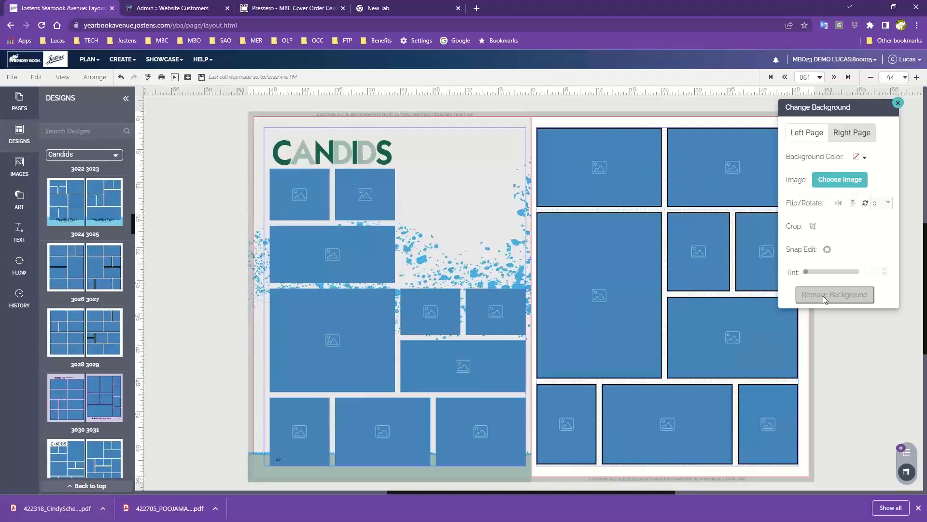
left_click(806, 133)
left_click(844, 296)
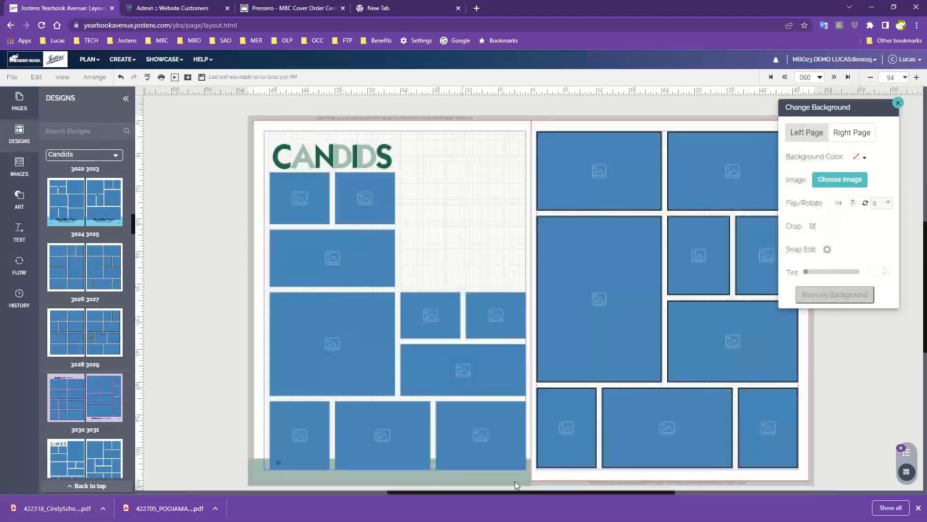
- Clear the CANDIDS headline and all but one image frame from the left page, moving the kept frame to the page's upper middle
scroll(515, 481, "down", 1)
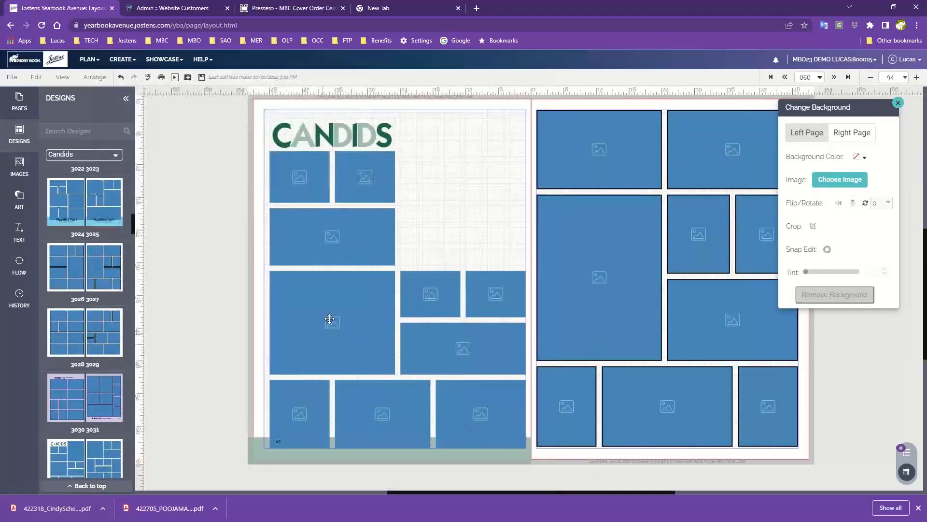
left_click_drag(329, 318, 441, 190)
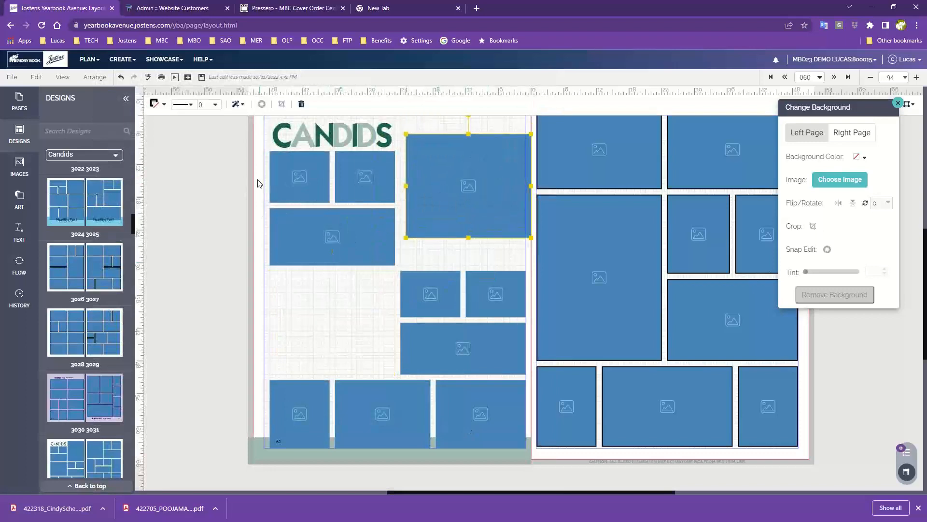
left_click_drag(255, 125, 504, 489)
key("Delete")
key("Delete")
left_click(326, 422)
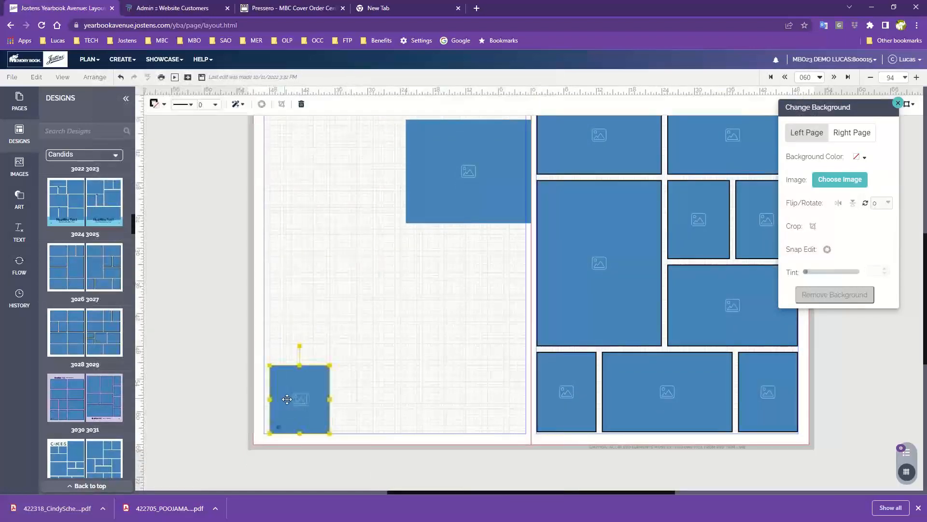
key("Delete")
left_click_drag(428, 182, 387, 177)
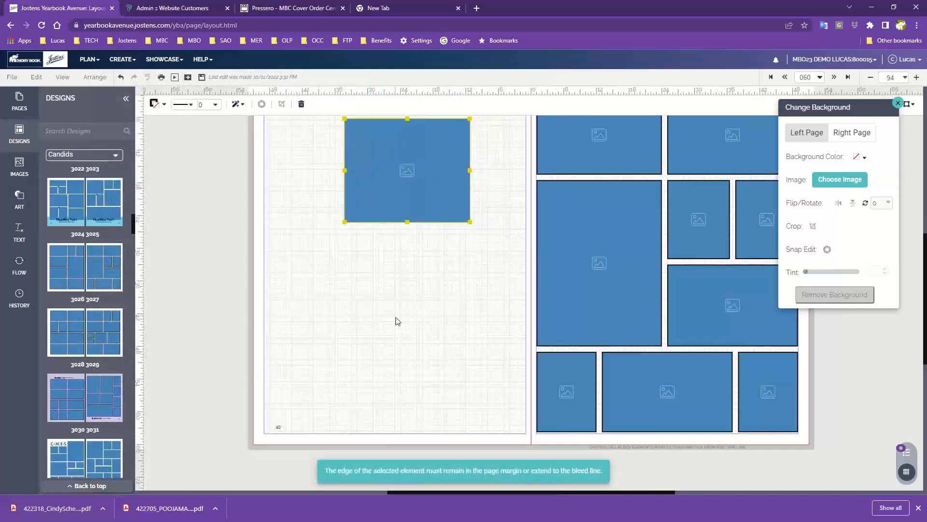
- Add a Headline-style text box below the image frame on the left page
scroll(395, 317, "up", 2)
scroll(396, 317, "down", 1)
left_click(17, 244)
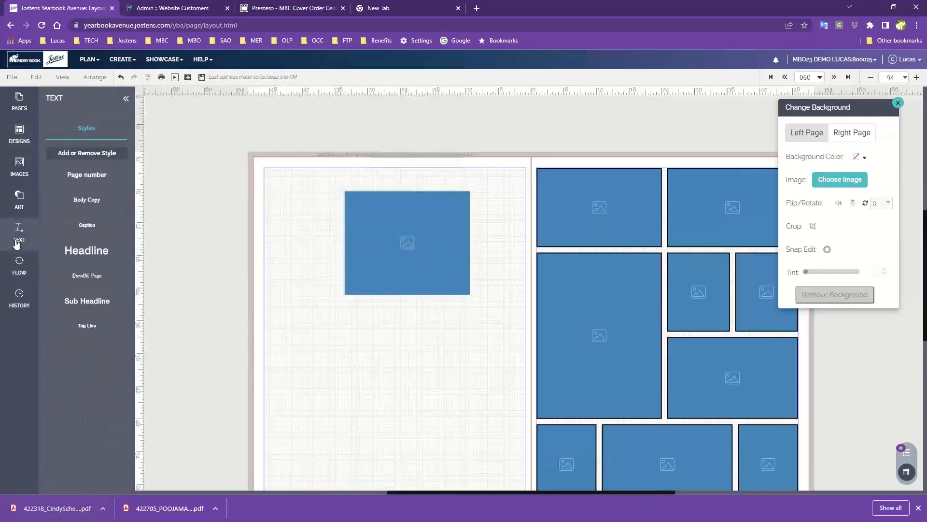
left_click_drag(94, 249, 487, 379)
left_click(416, 390)
left_click(376, 337)
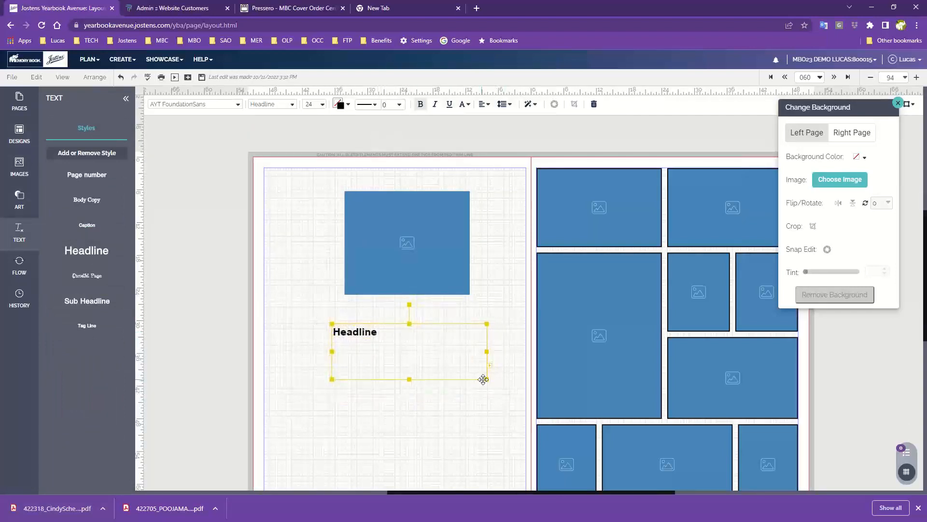
left_click(394, 235)
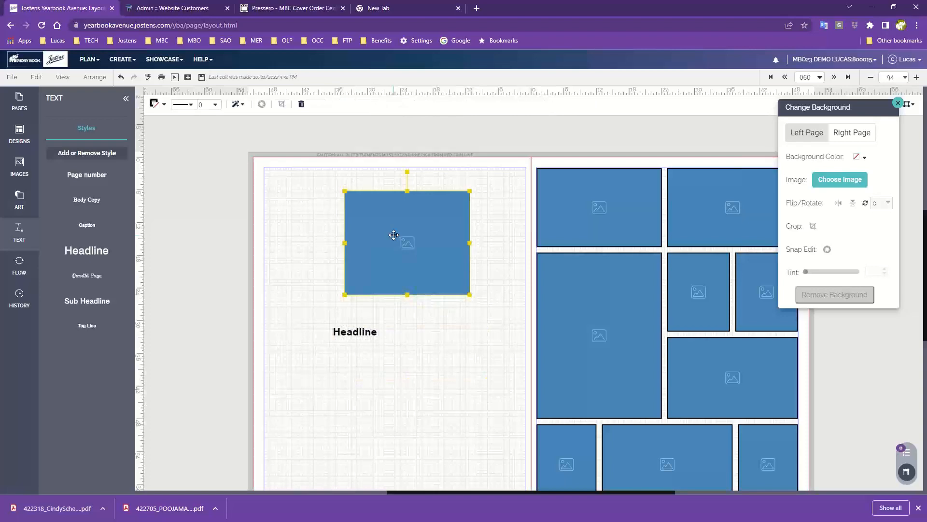
left_click(323, 218)
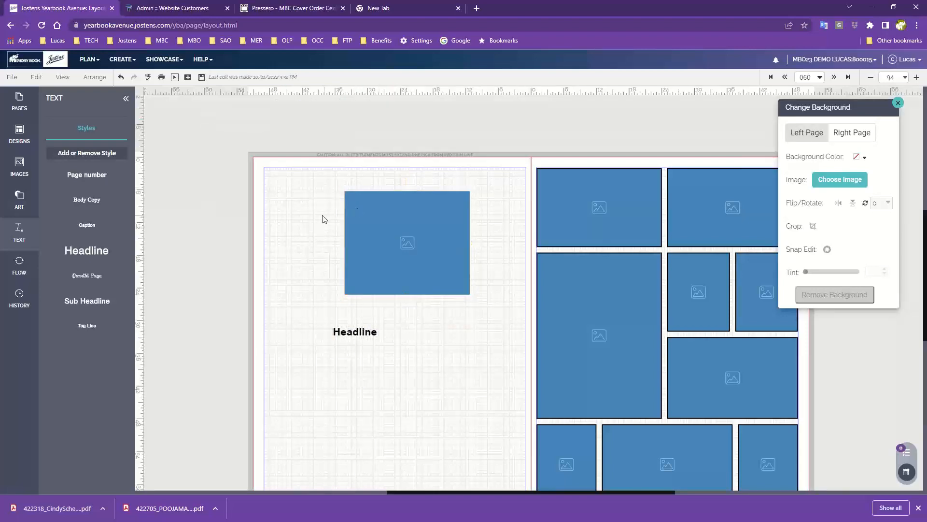
left_click(359, 336)
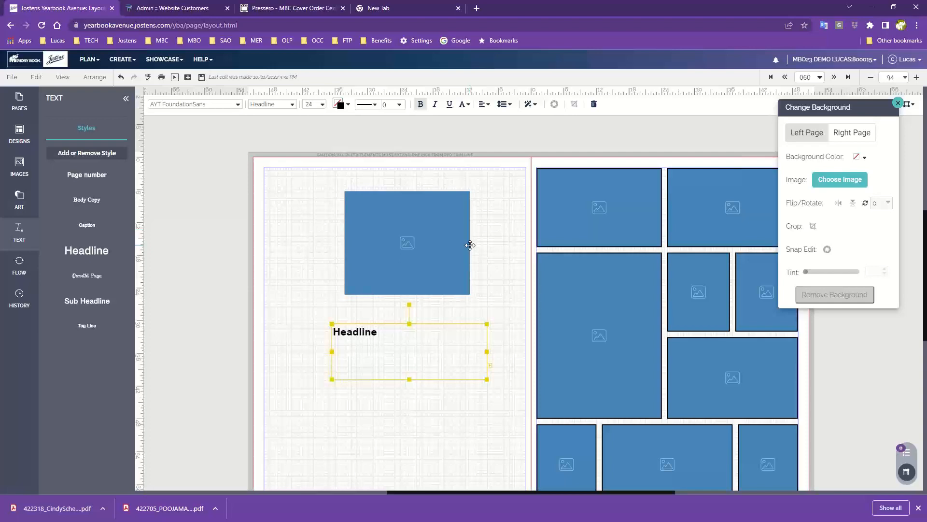
- Place the activity candids photo of four children in the left page's image frame
left_click(20, 176)
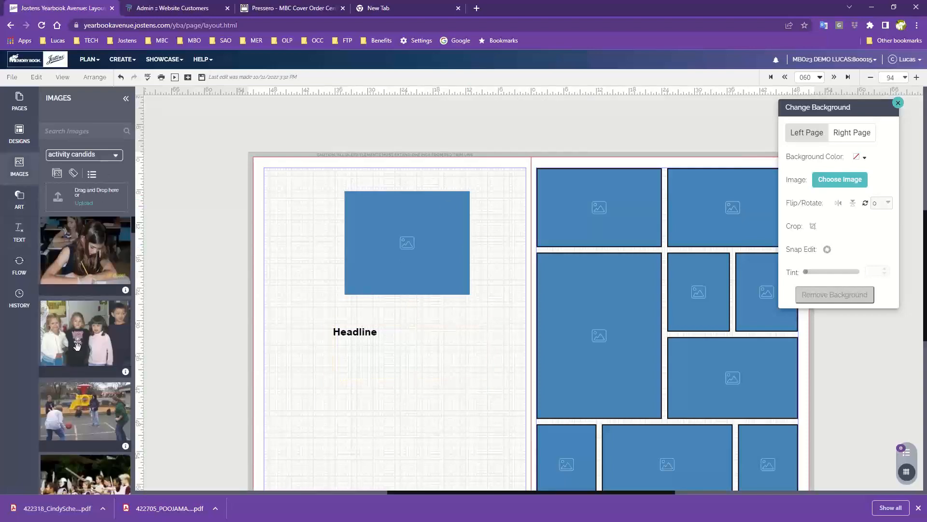
left_click_drag(78, 345, 366, 264)
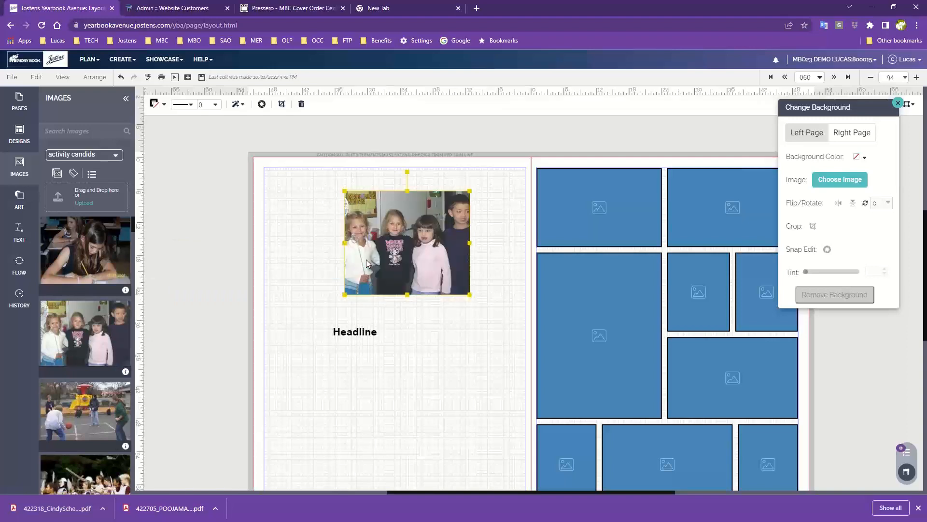
left_click(485, 252)
- Give the photo of the four children a black 3 pt border
left_click(413, 246)
left_click(156, 109)
left_click(169, 176)
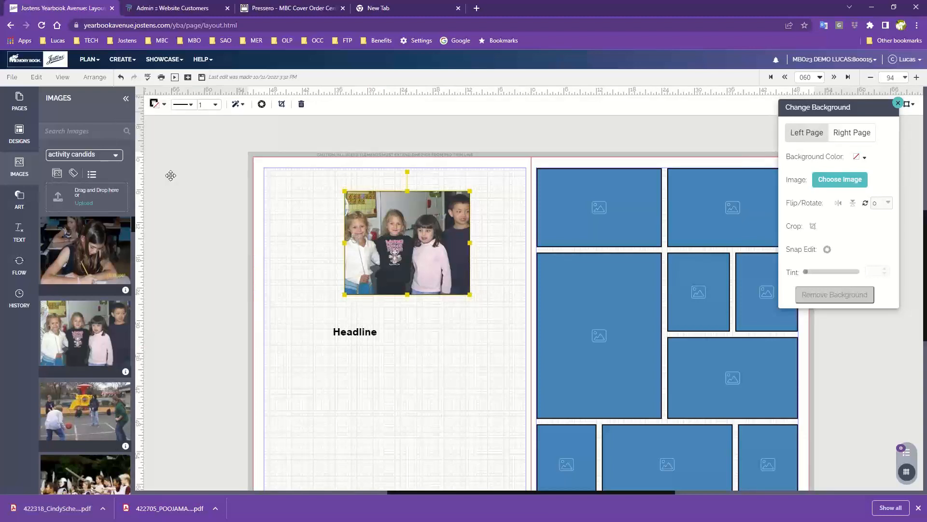
left_click(215, 105)
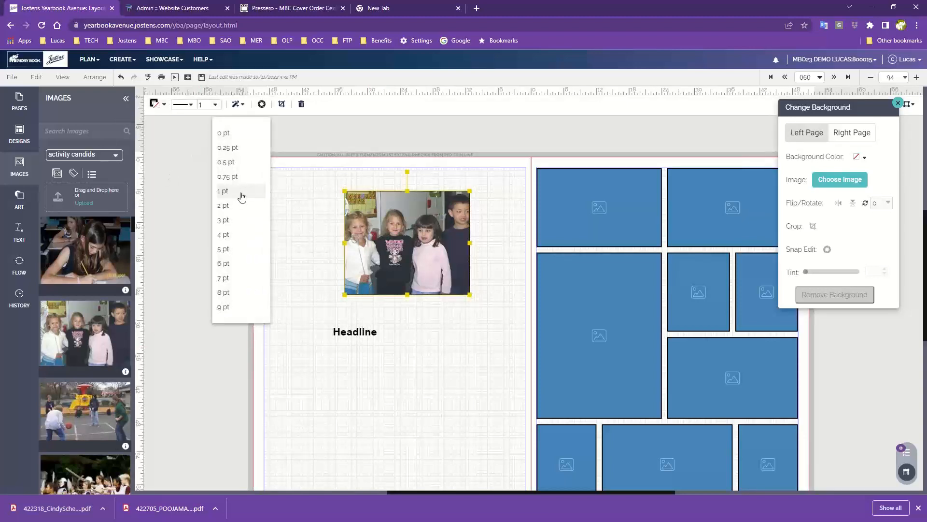
left_click(237, 225)
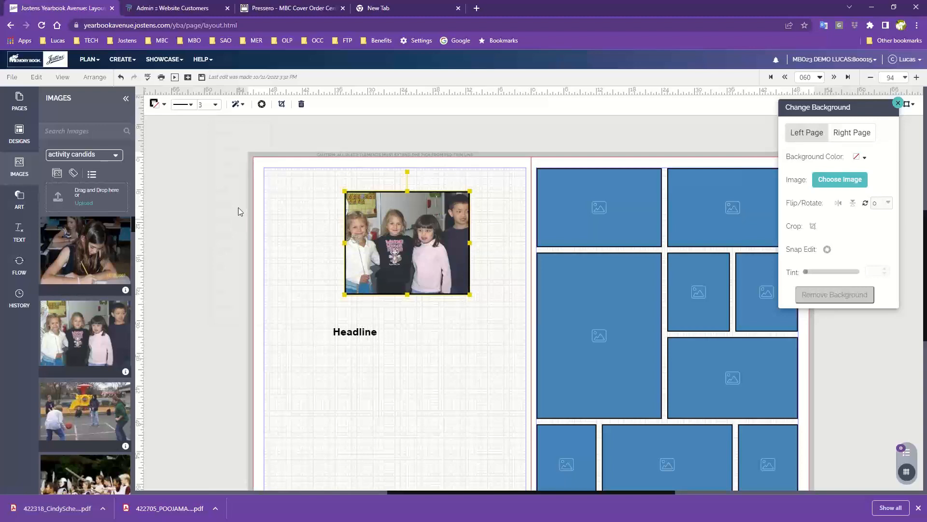
- Round the corners of the photo of the four children to 22 and set its tint to 18
left_click(239, 105)
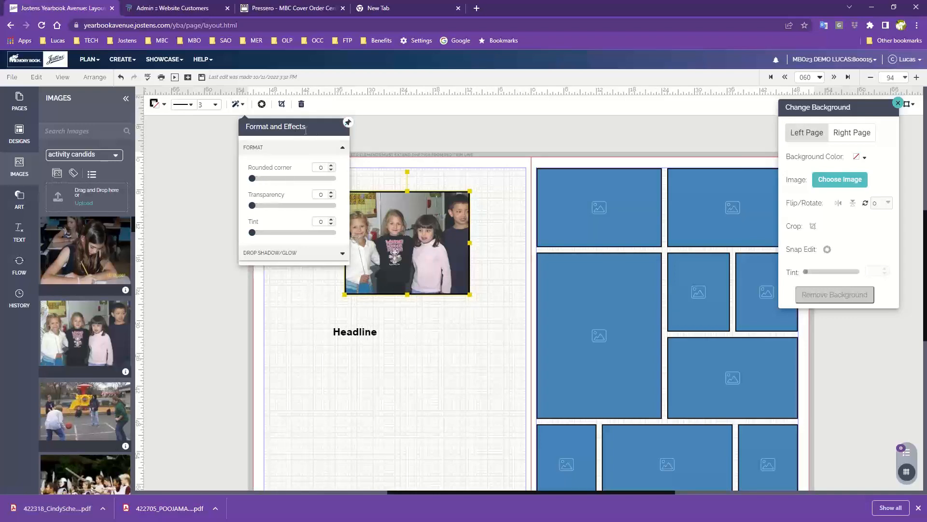
left_click_drag(312, 129, 221, 213)
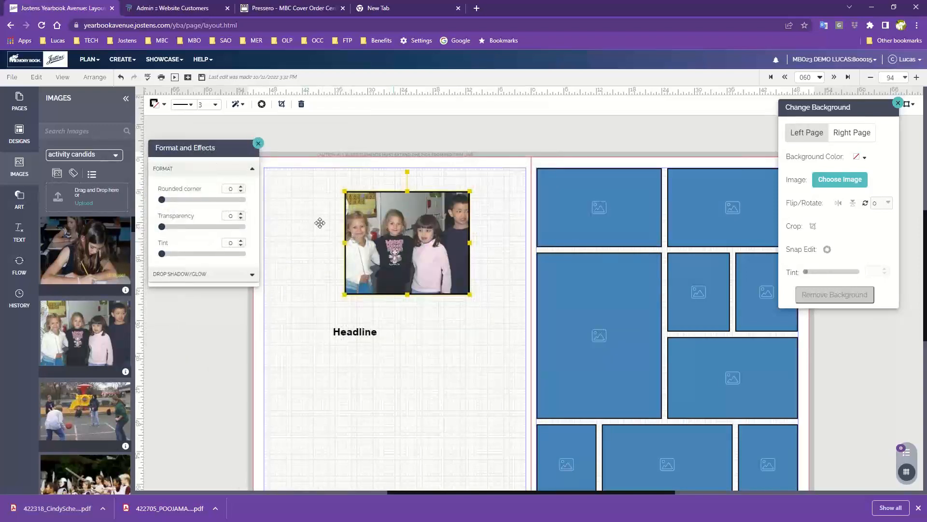
left_click_drag(162, 199, 213, 201)
left_click_drag(162, 253, 177, 253)
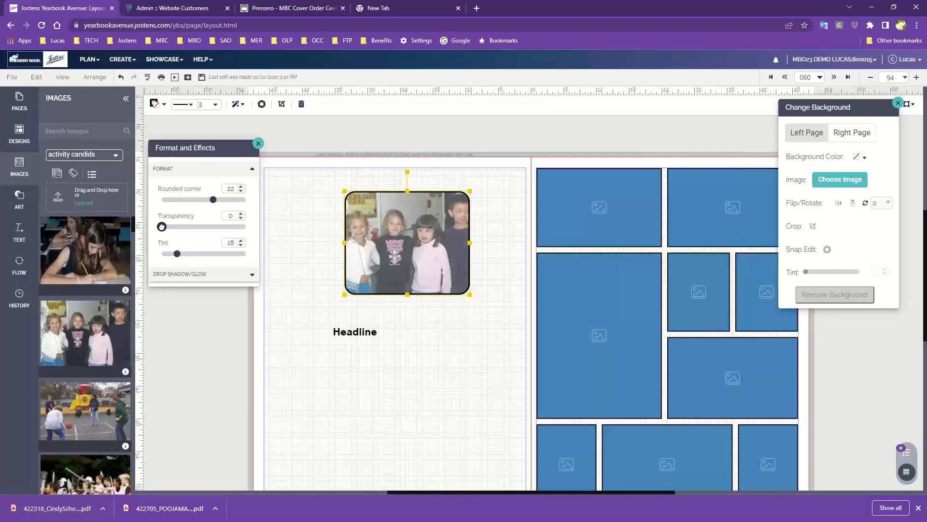
mouse_move(162, 226)
left_mouse_down()
mouse_move(214, 233)
mouse_move(162, 233)
left_mouse_up()
- Try a black drop shadow on the photo with distance 8 and degree 27
left_click(235, 275)
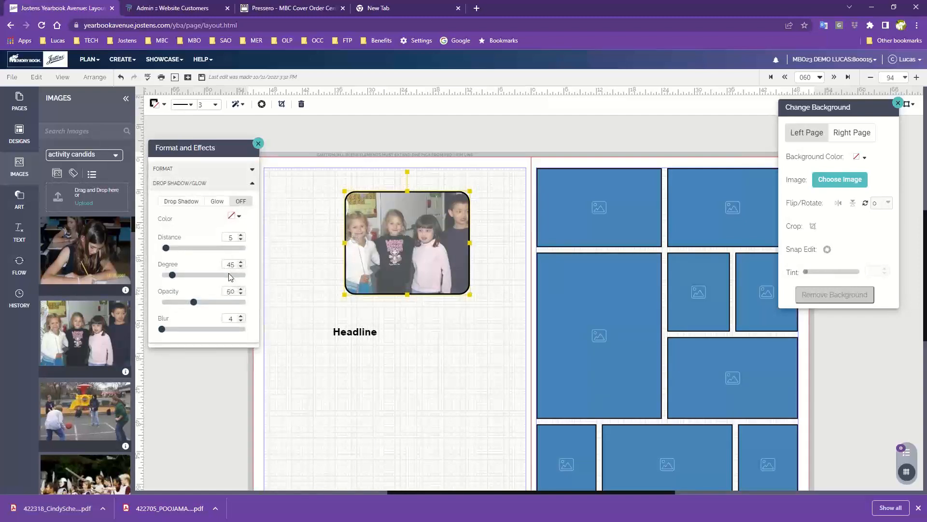
left_click(196, 184)
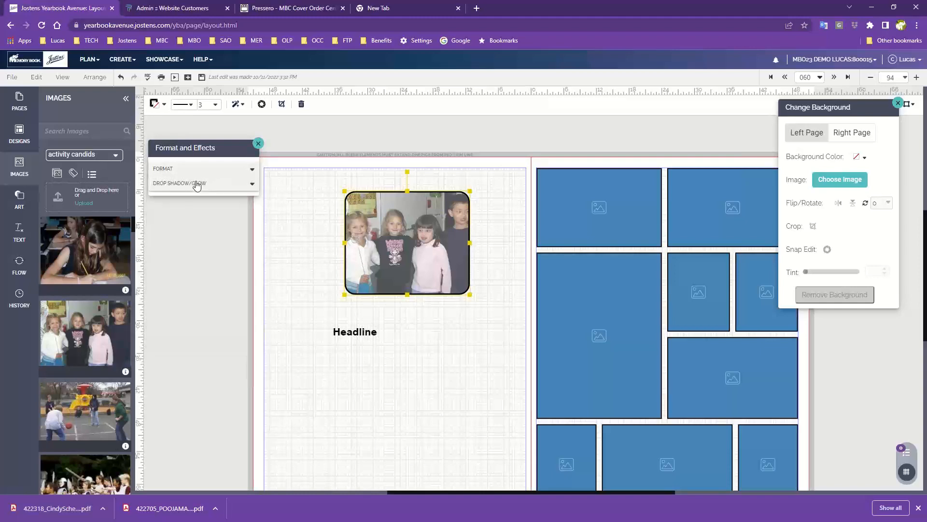
left_click(196, 184)
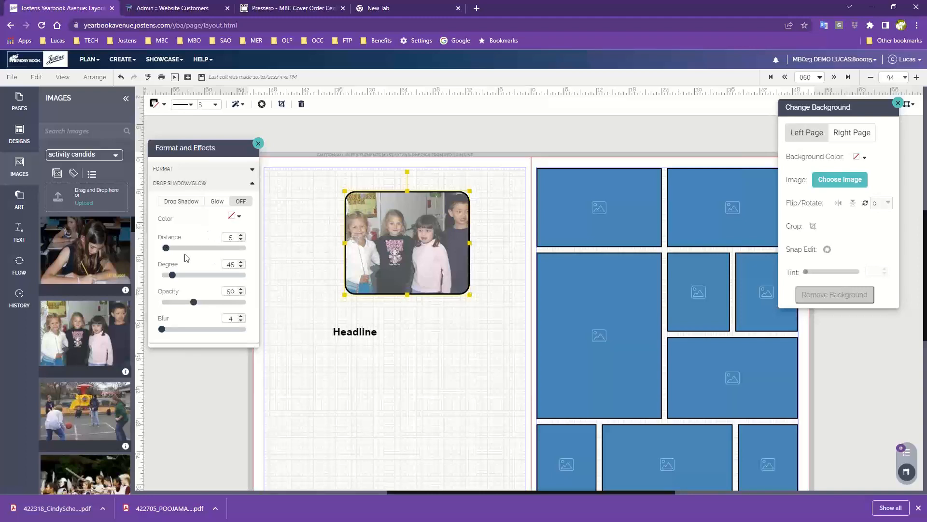
left_click(232, 215)
left_click(382, 225)
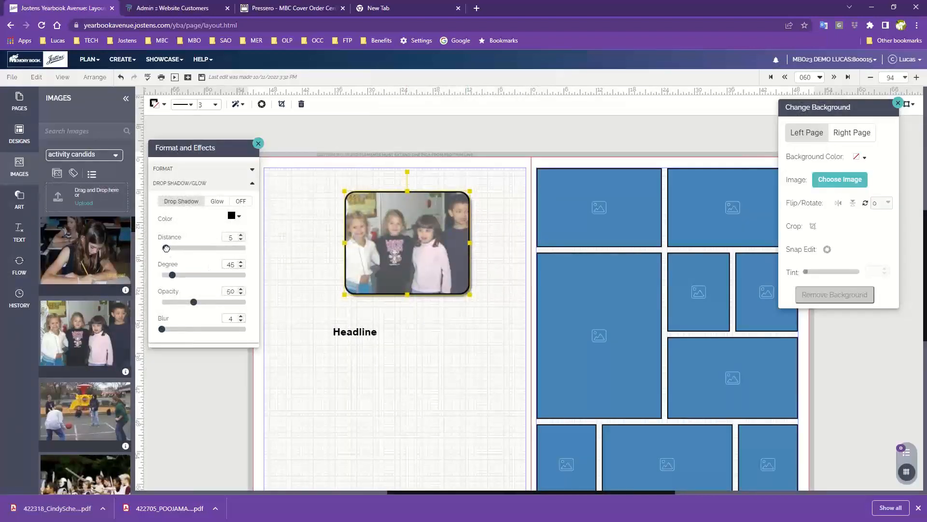
left_click_drag(166, 247, 178, 248)
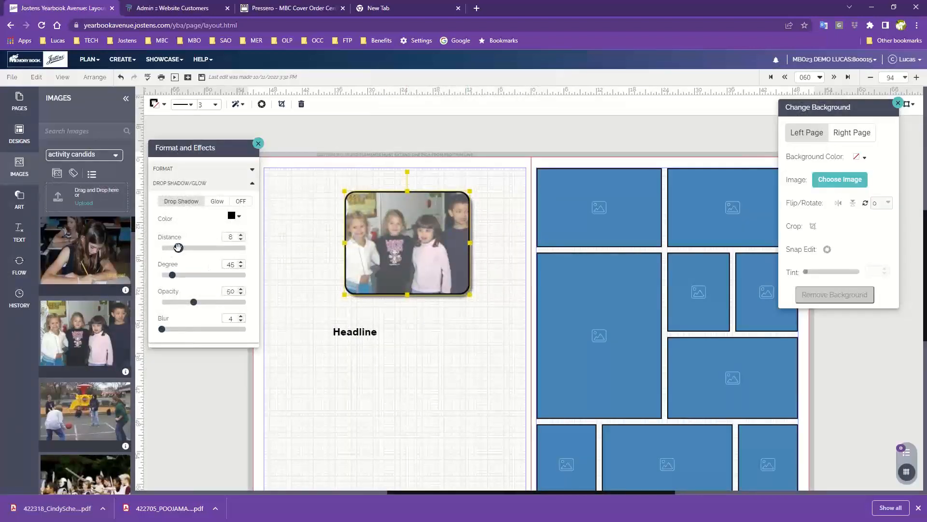
left_click_drag(172, 274, 183, 298)
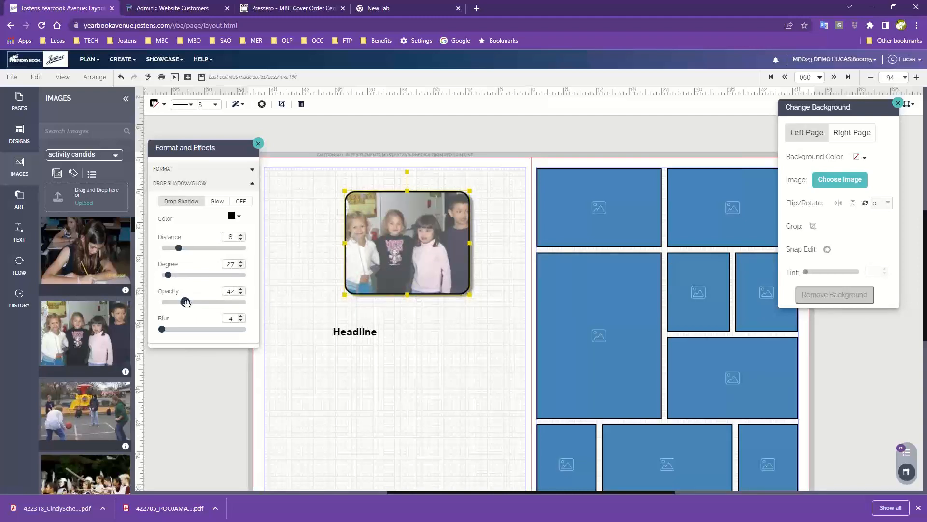
- Try different opacities for the photo's drop shadow, ending at opacity 43 with blur 11
left_click_drag(184, 299, 279, 323)
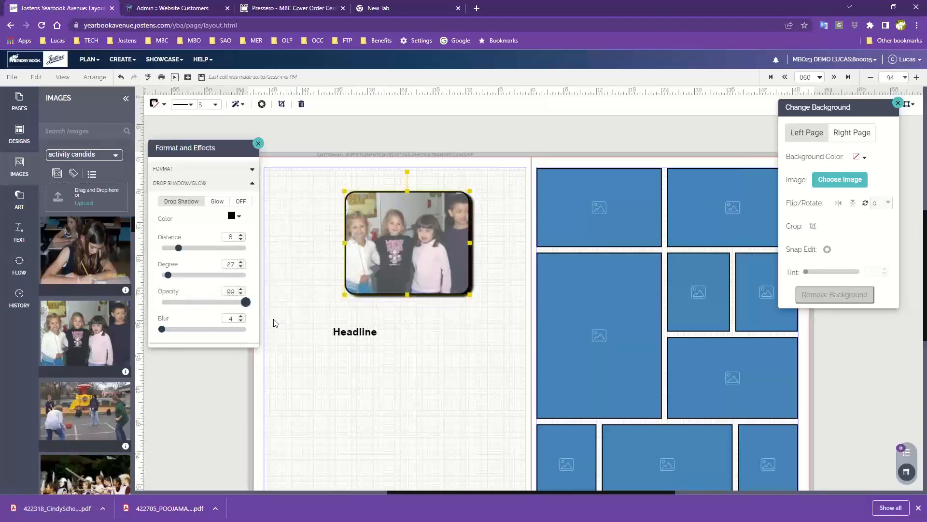
left_click_drag(246, 302, 162, 303)
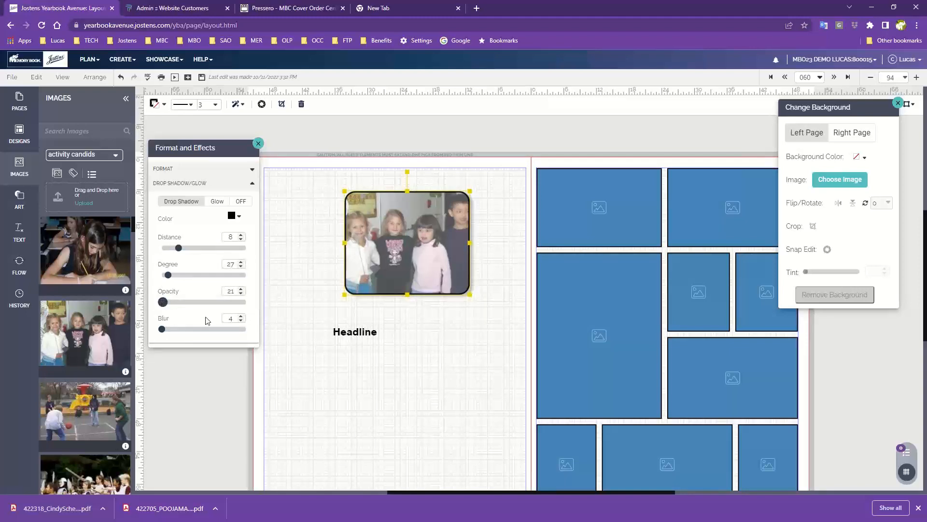
left_click(474, 326)
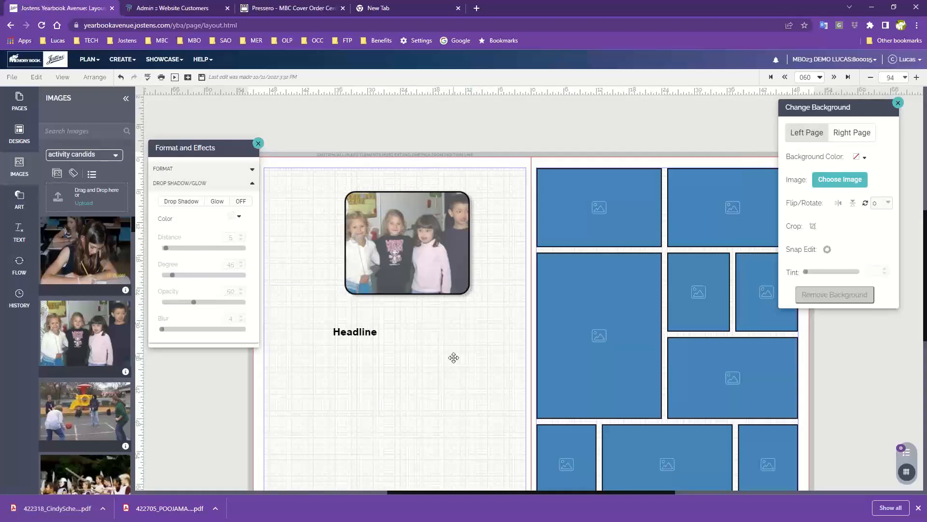
left_click(417, 252)
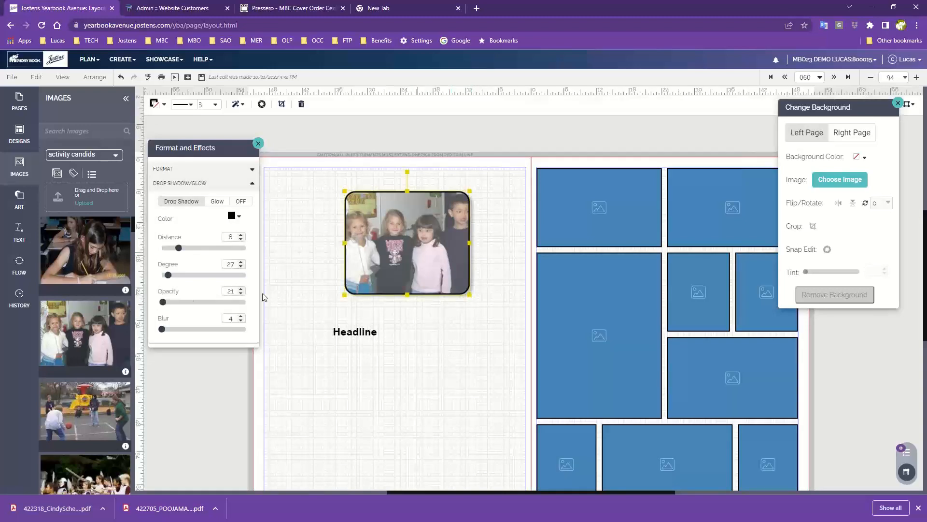
left_click_drag(163, 328, 191, 330)
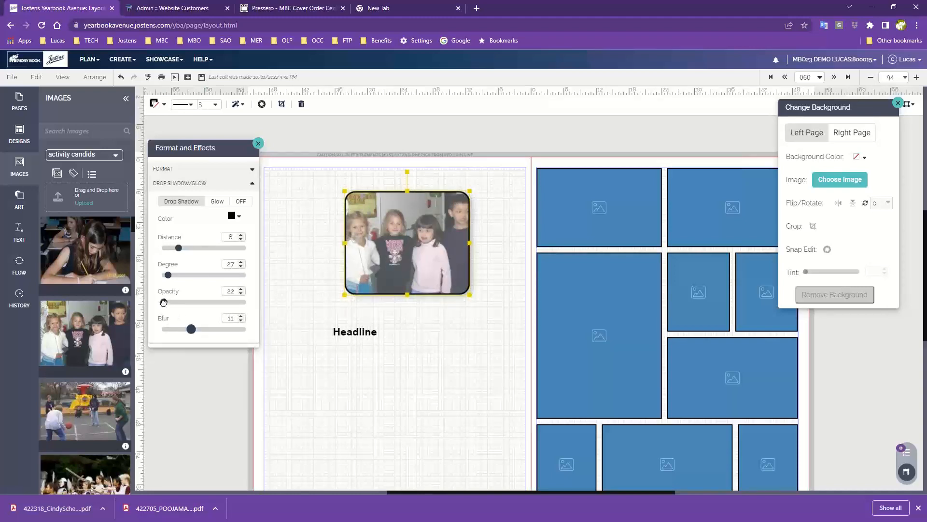
left_click_drag(163, 302, 186, 304)
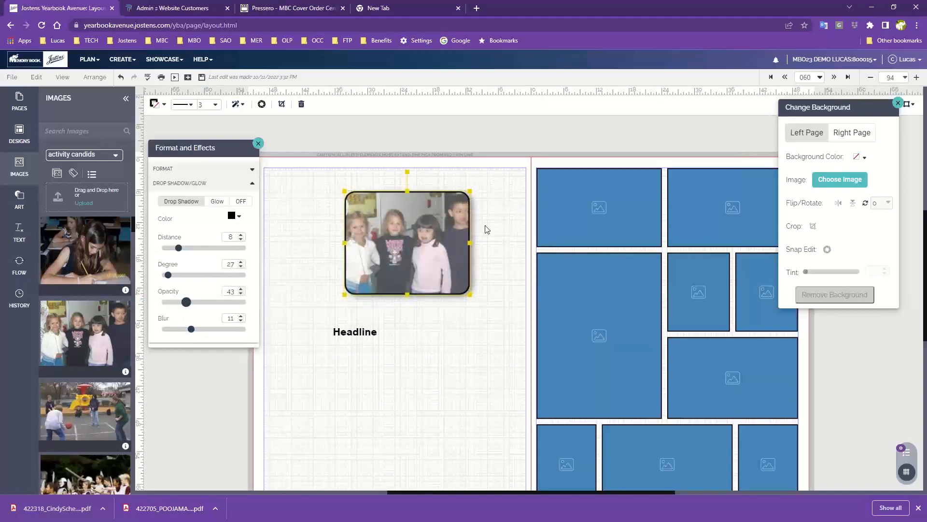
left_click(498, 271)
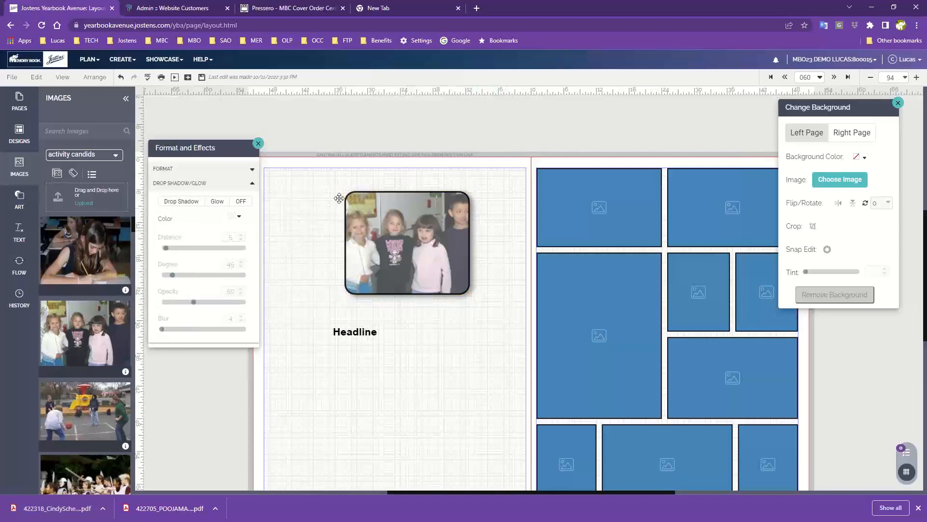
left_click(177, 200)
left_click(446, 244)
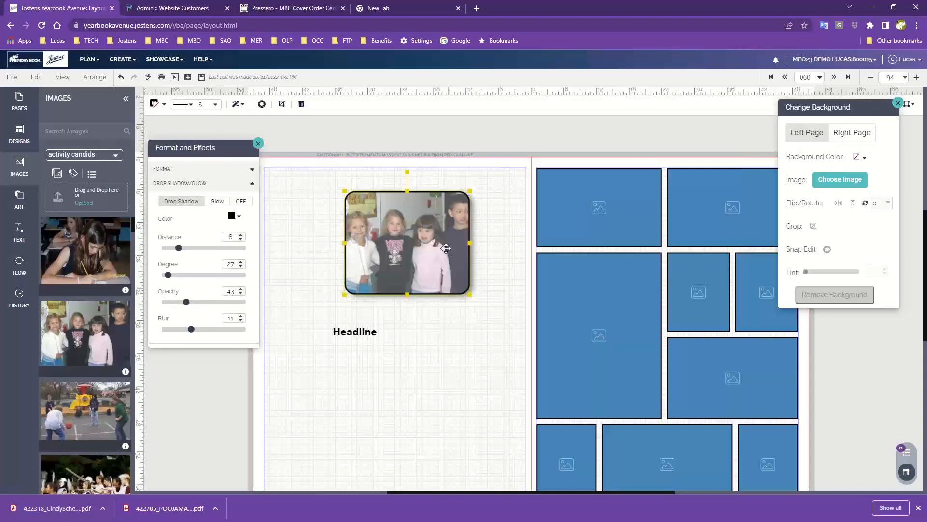
- Try the Glow effect on the photo, then switch the shadow and glow effects off
left_click(216, 202)
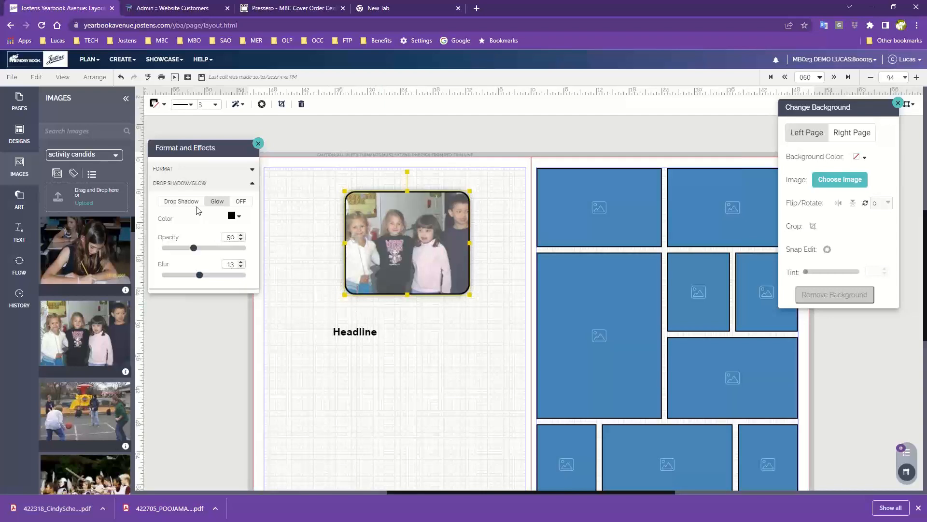
left_click(247, 205)
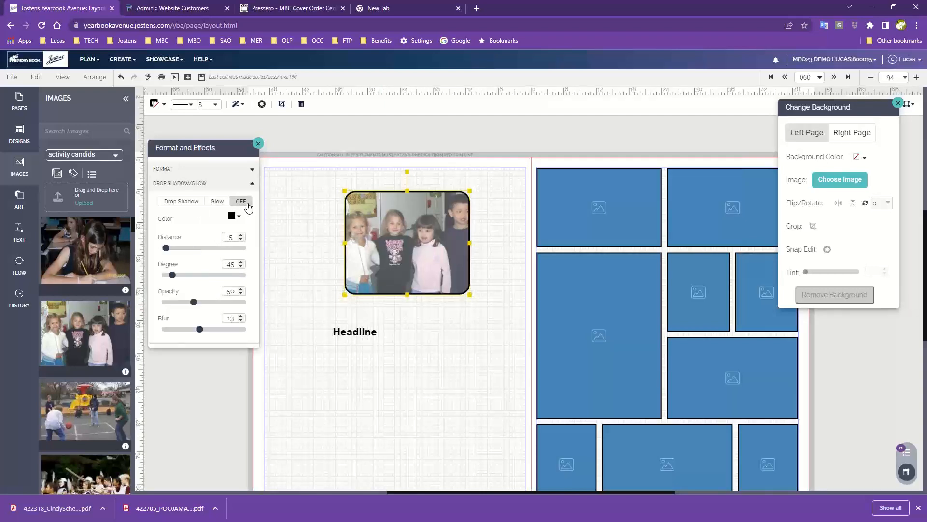
left_click(305, 271)
- Enlarge the photo of the four children to the maximum print-quality size and move it to fit across the upper left page
left_click(372, 235)
left_click_drag(471, 296, 534, 362)
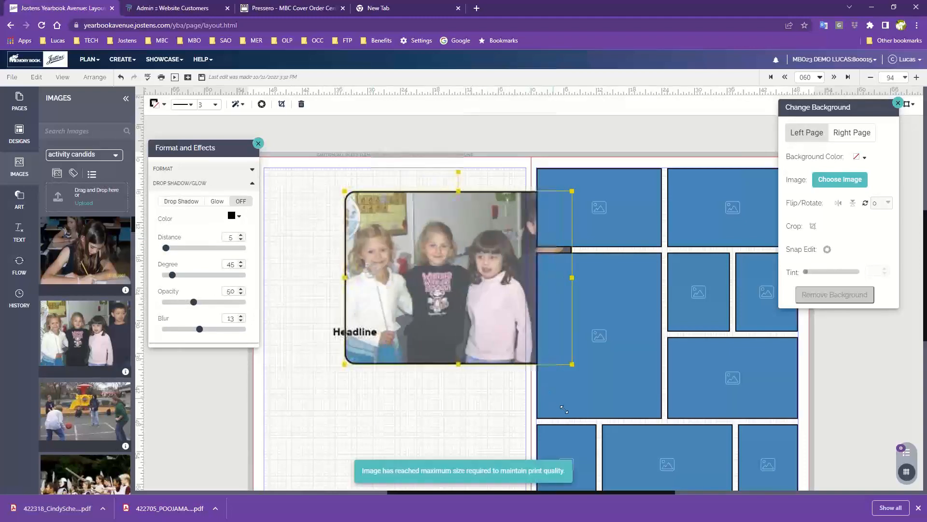
left_click_drag(408, 233, 338, 224)
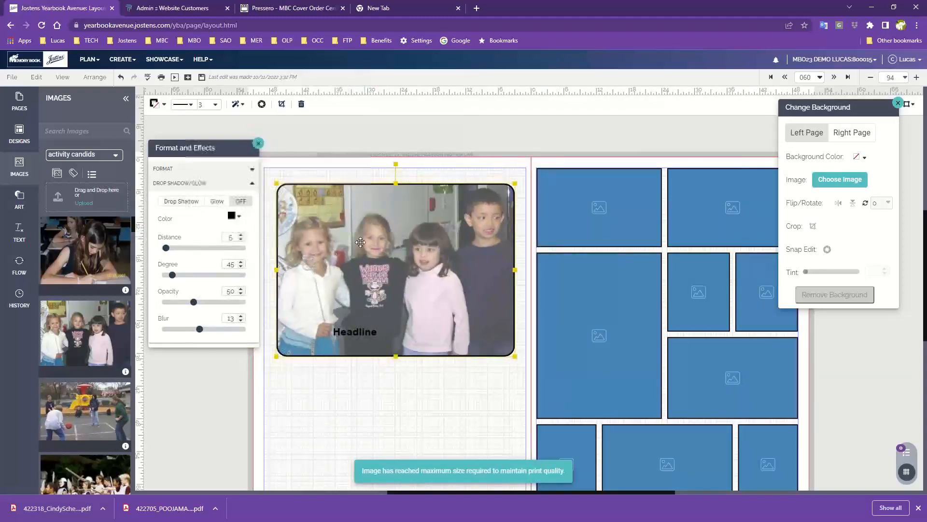
- Set the photo's tint to 0 and move the Headline text box below the enlarged photo
left_click(204, 169)
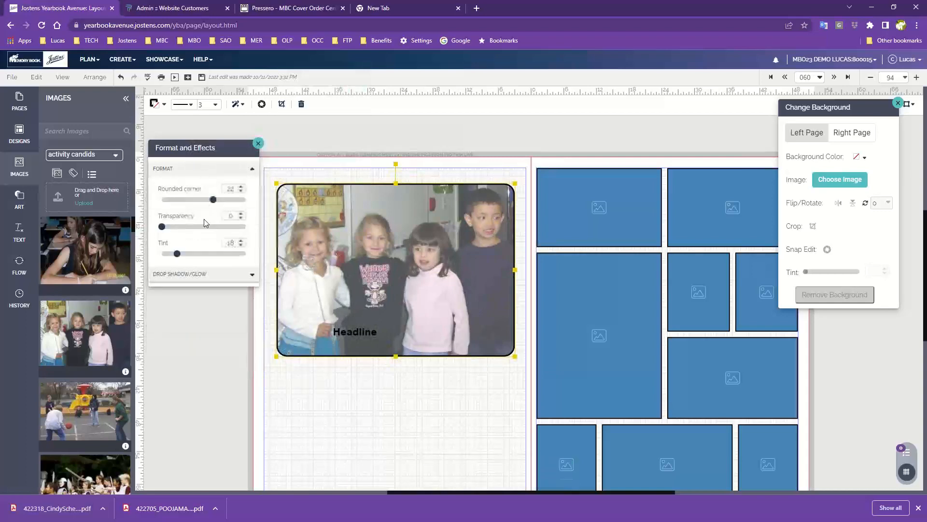
left_click_drag(168, 256, 162, 255)
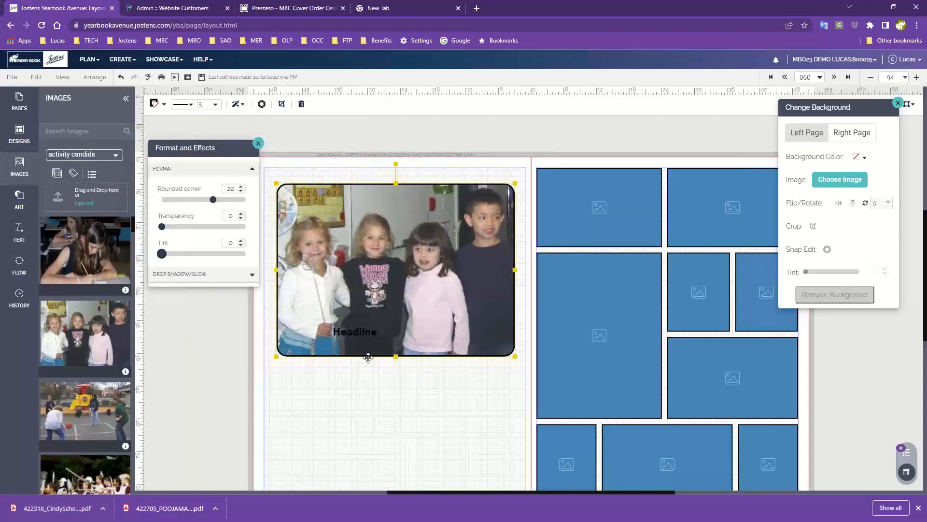
left_click_drag(361, 331, 347, 399)
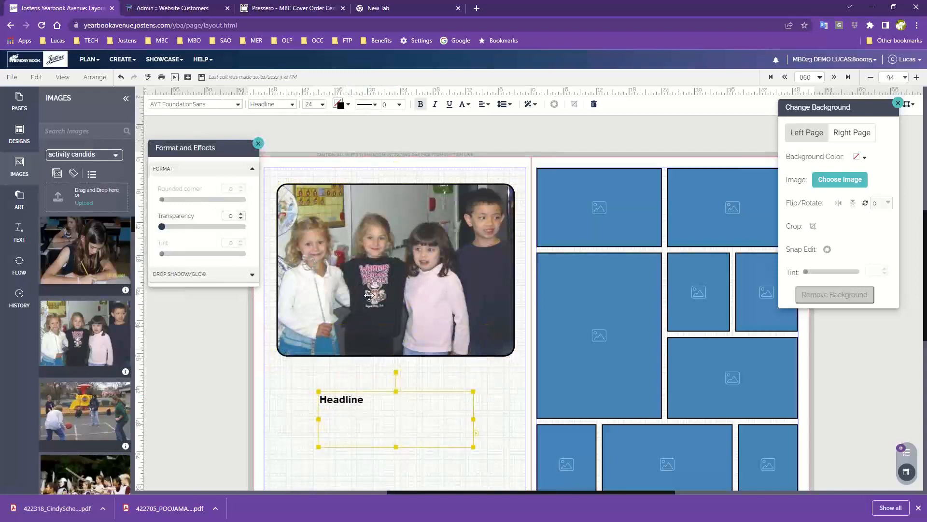
- Open the photo in Snap Edit and preview the B & W and Sepia filters one at a time, switching each off again
left_click(368, 295)
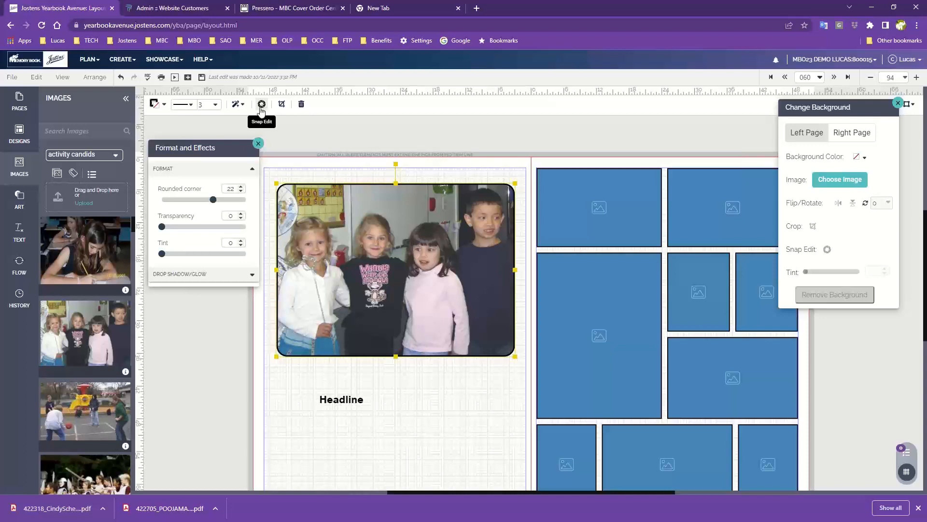
left_click(262, 105)
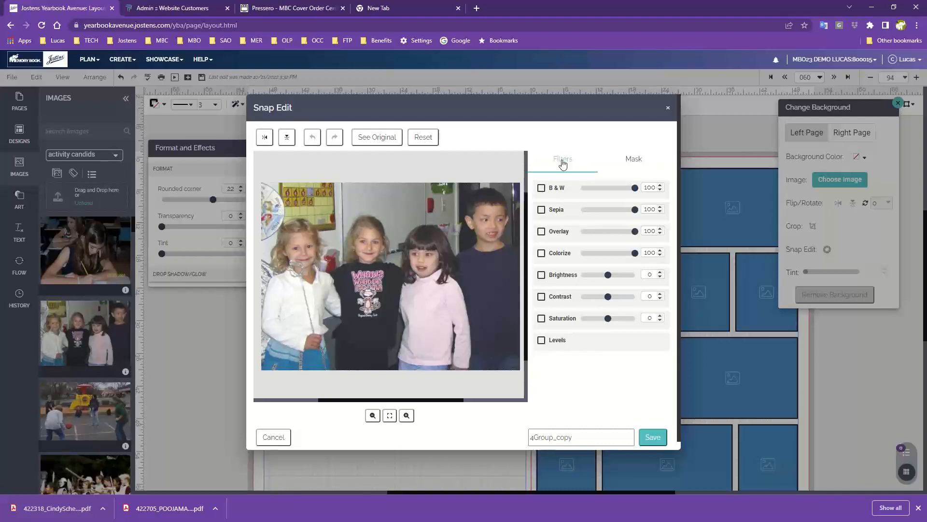
left_click(541, 190)
left_click(542, 189)
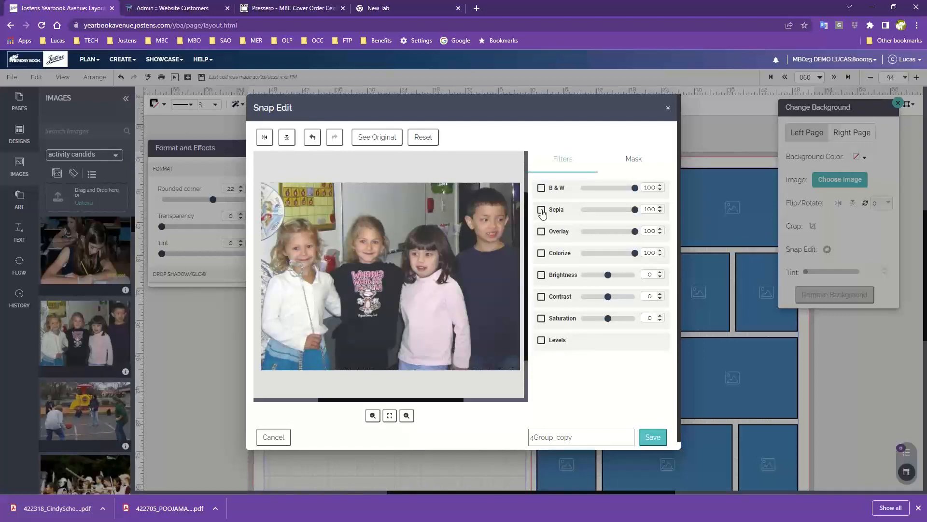
left_click(541, 210)
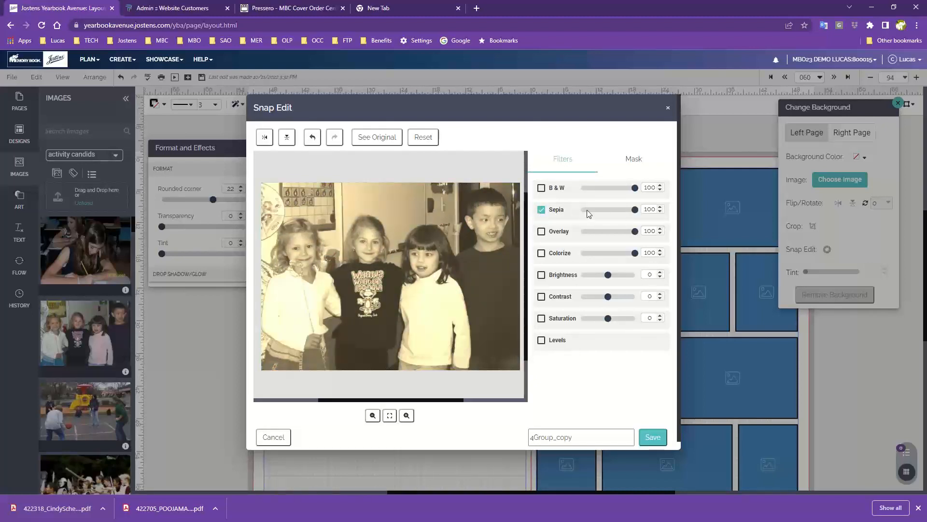
left_click(541, 210)
- Try the Overlay filter at 100 in dark purple and in pale yellow, then switch it off
left_click(541, 231)
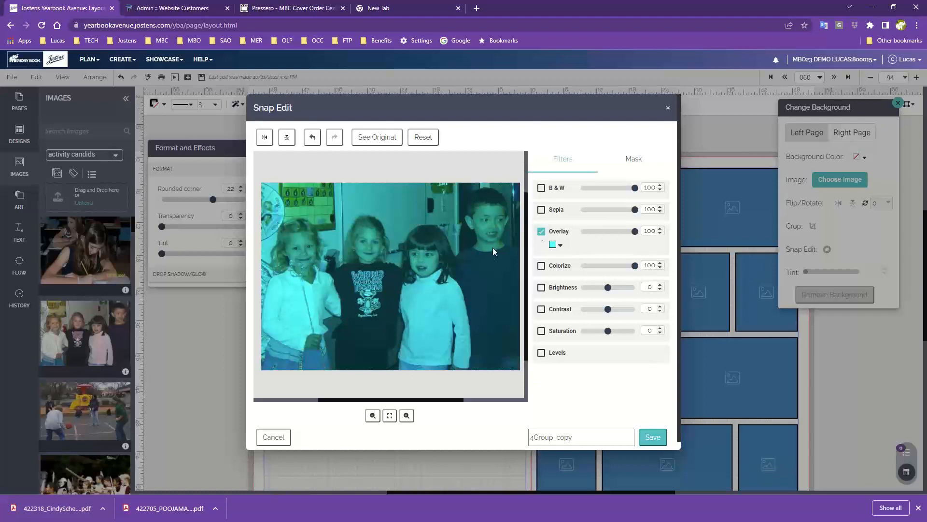
left_click(553, 244)
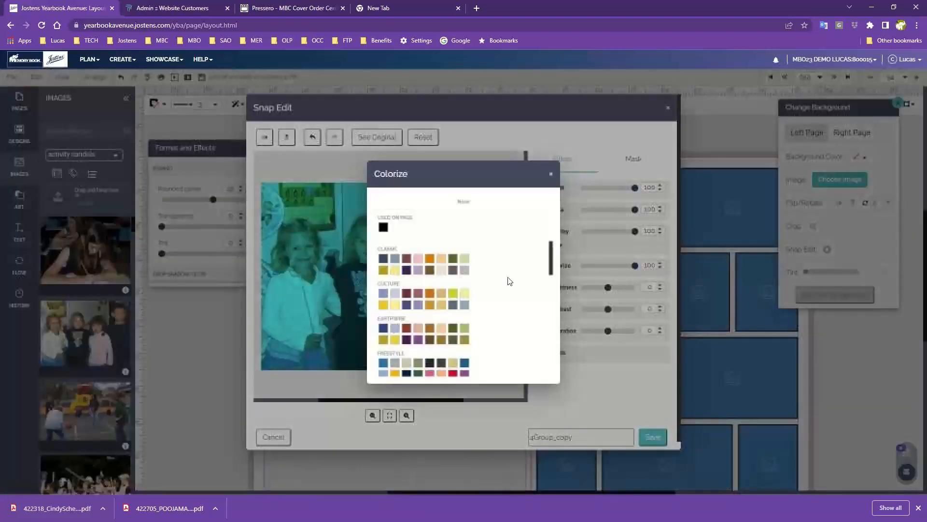
left_click(414, 305)
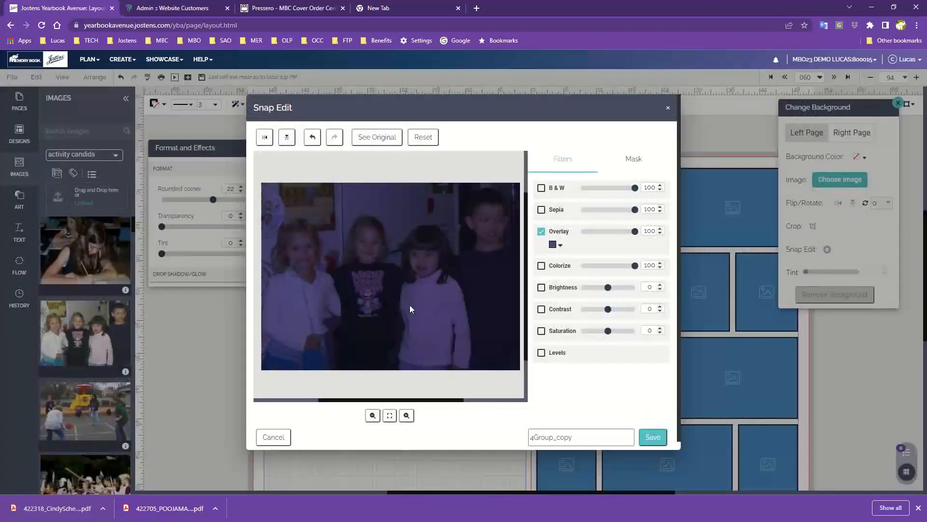
mouse_move(635, 230)
left_mouse_down()
mouse_move(627, 230)
mouse_move(651, 235)
left_mouse_up()
left_click(557, 247)
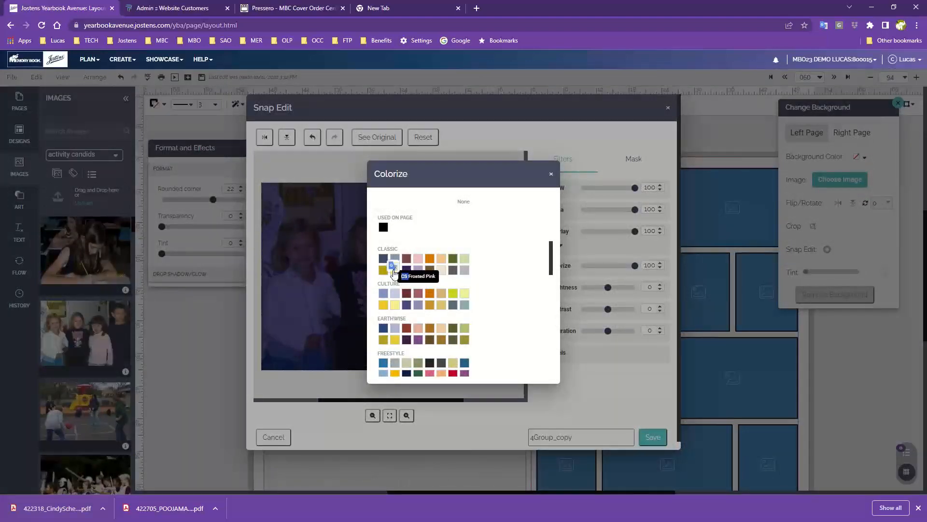
left_click(395, 272)
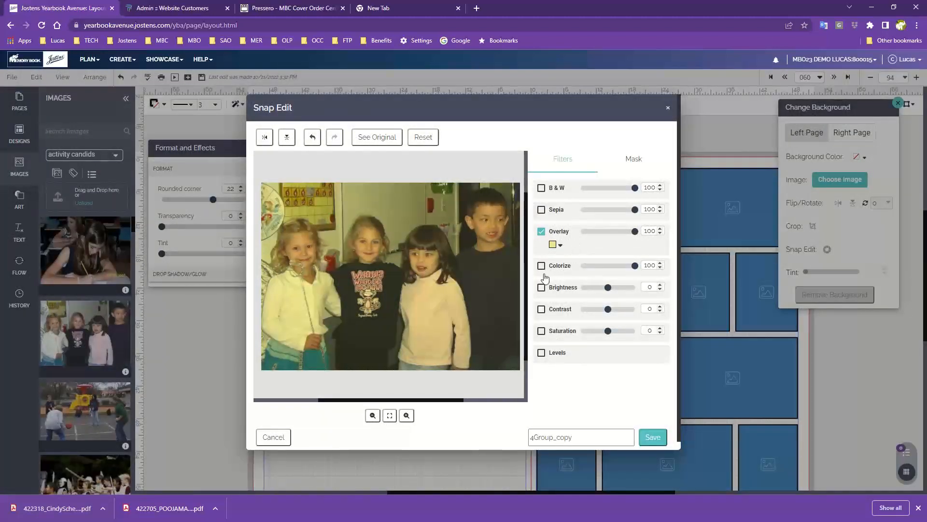
left_click(542, 236)
- Try the Colorize filter at 100 in cyan and dark blue, switch it off, and toggle the Brightness filter on and off
left_click(541, 254)
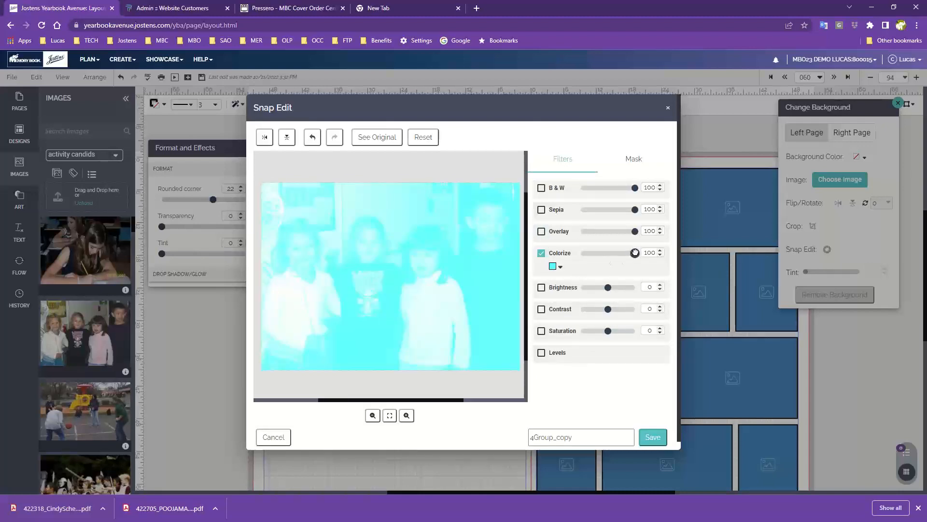
mouse_move(635, 252)
left_mouse_down()
mouse_move(594, 253)
mouse_move(635, 252)
left_mouse_up()
left_click(552, 267)
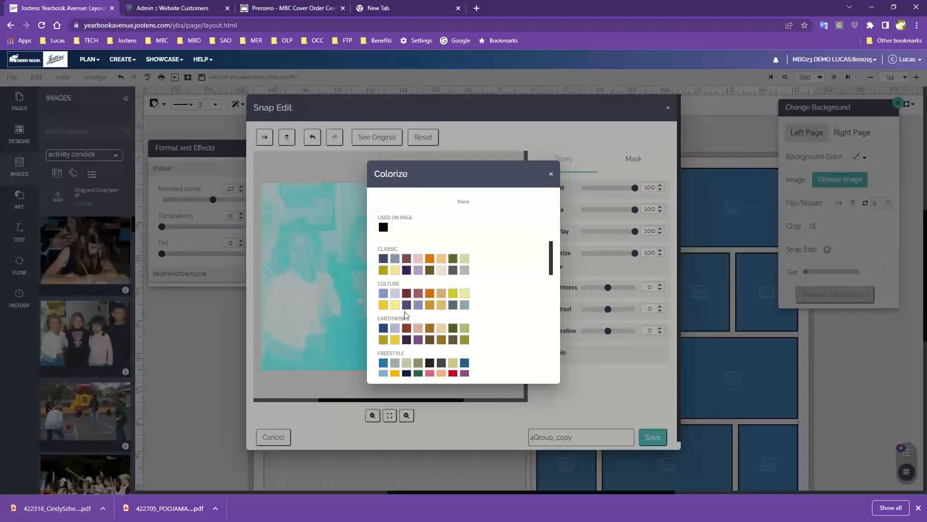
left_click(383, 258)
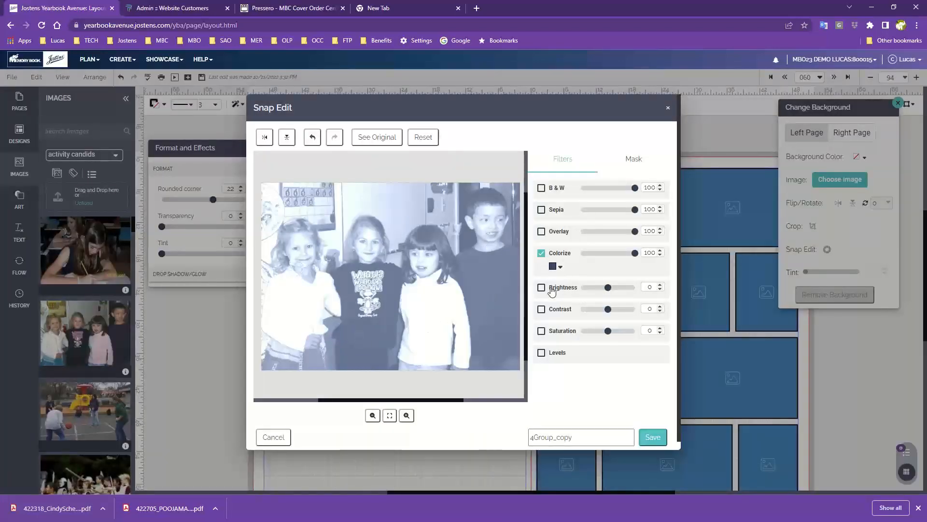
left_click(541, 253)
left_click(541, 274)
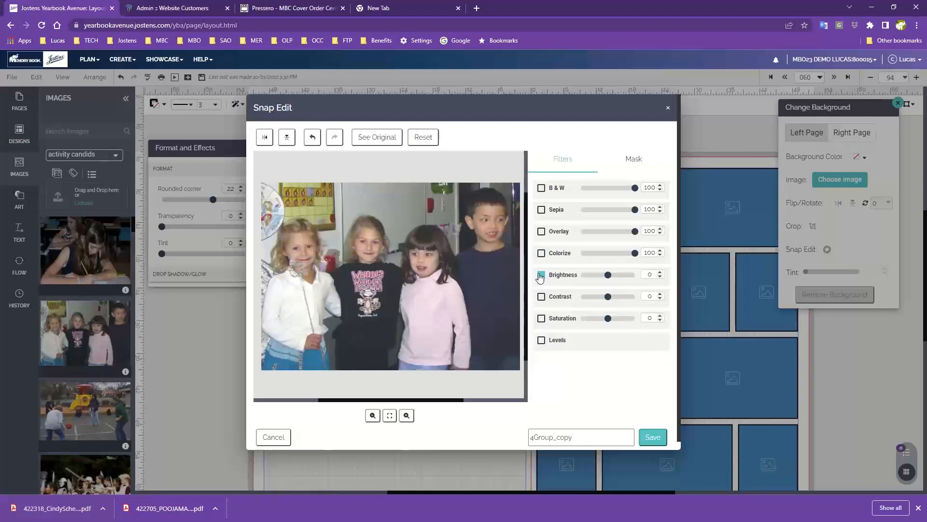
left_click(541, 276)
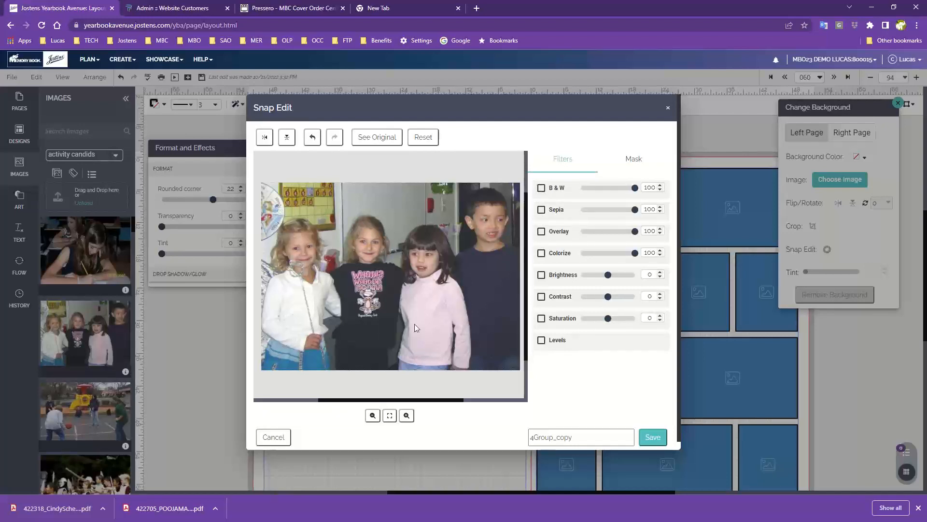
- Combine the B & W filter with the Overlay filter at 100 and change the overlay colour to dark red
left_click(541, 189)
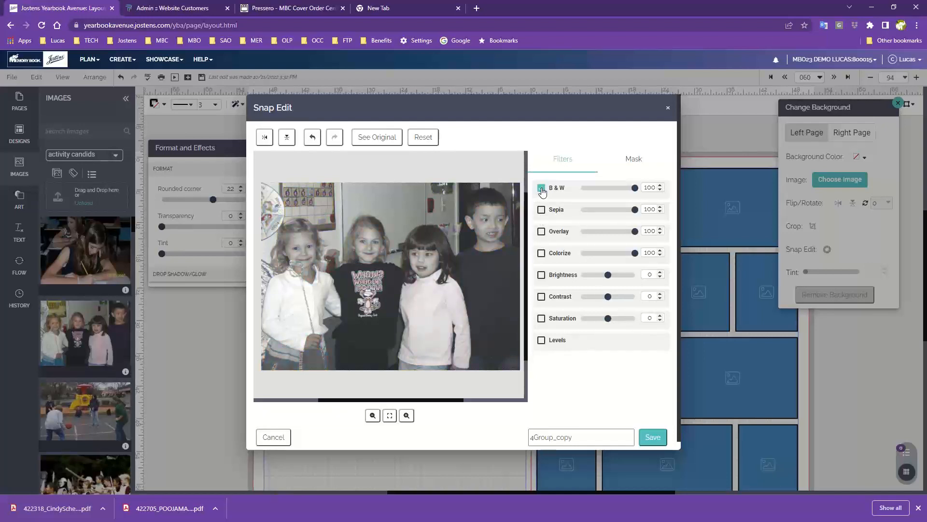
left_click(541, 232)
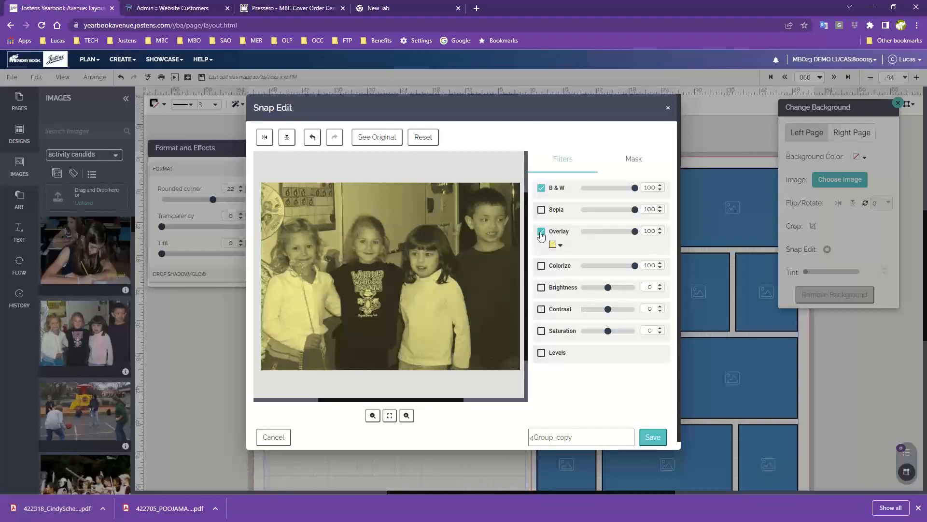
left_click(553, 245)
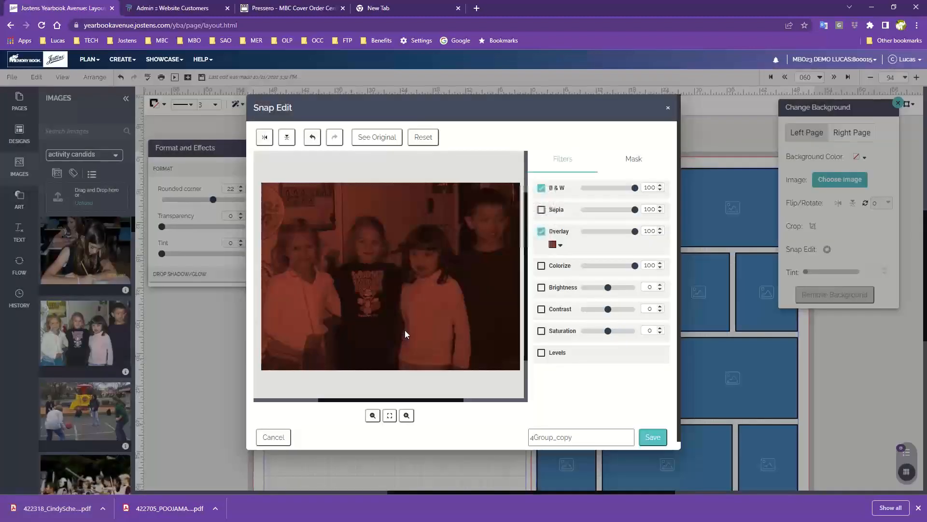
left_click(406, 328)
left_click(552, 245)
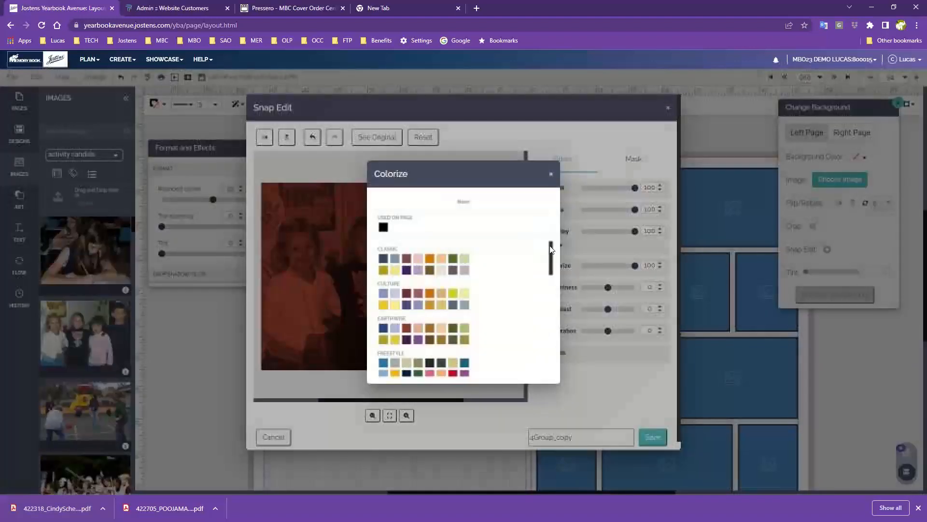
left_click(553, 245)
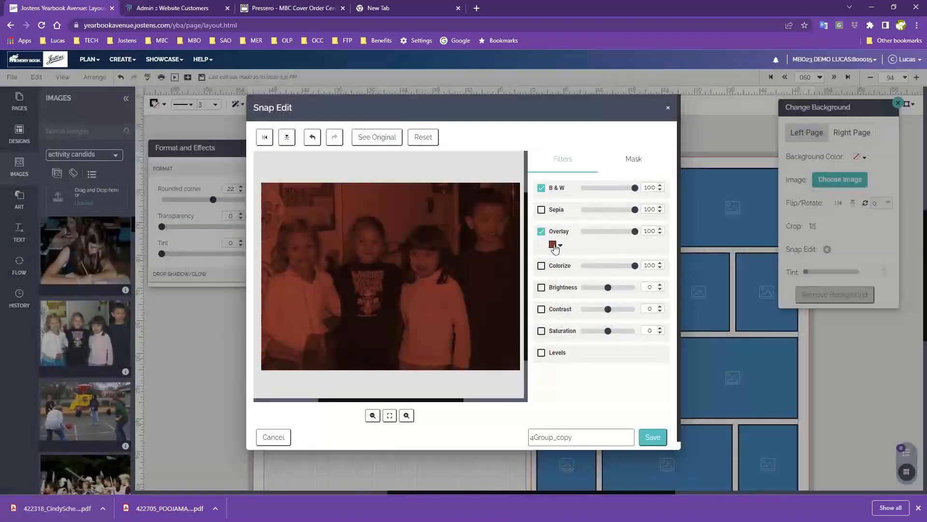
- Try red-orange and orange as the overlay colour, and switch off both the Overlay and B & W filters
left_click(552, 246)
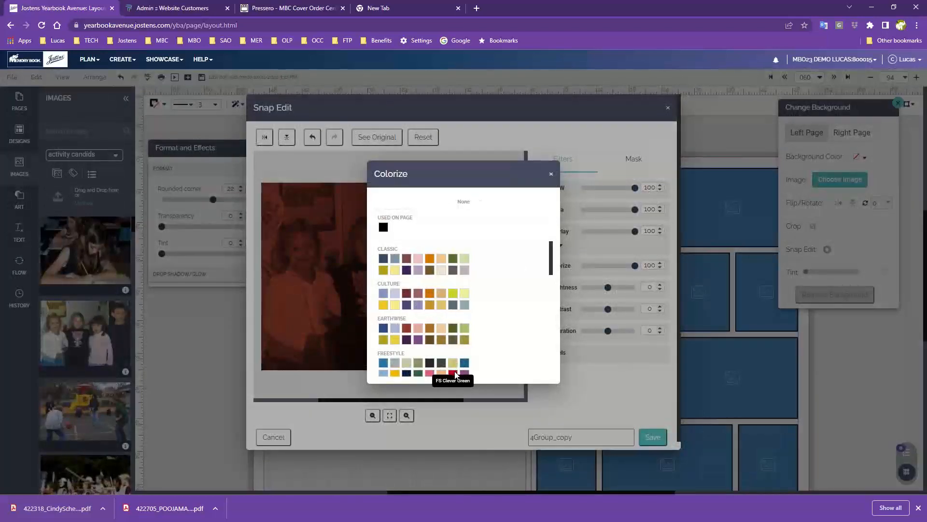
scroll(483, 280, "down", 2)
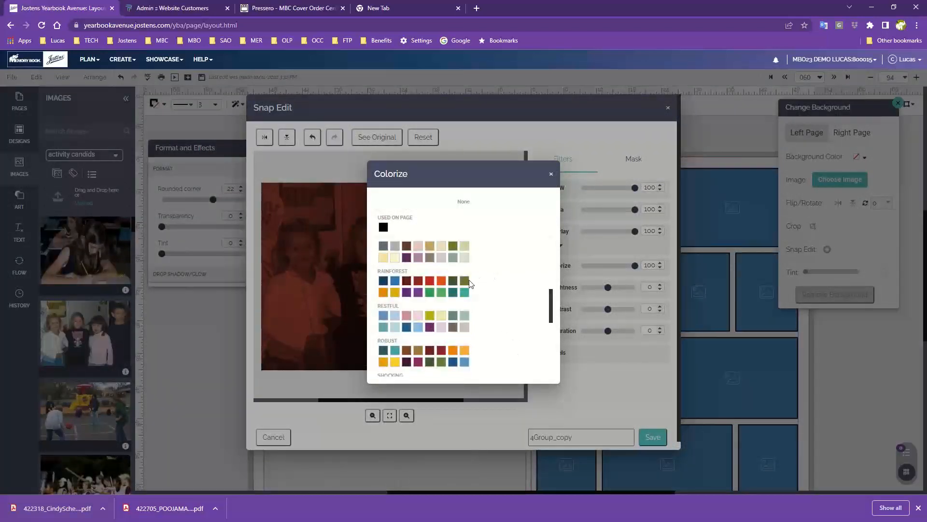
left_click(437, 294)
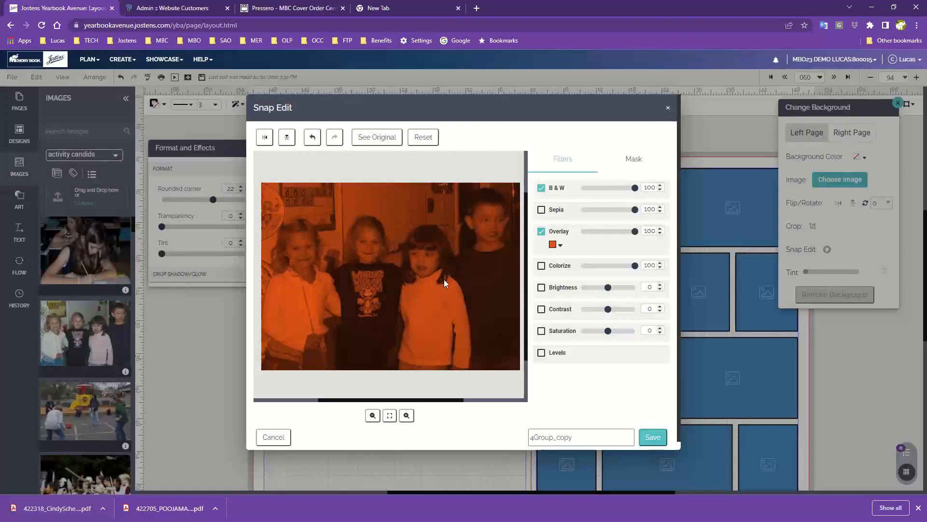
left_click(558, 244)
scroll(444, 333, "down", 2)
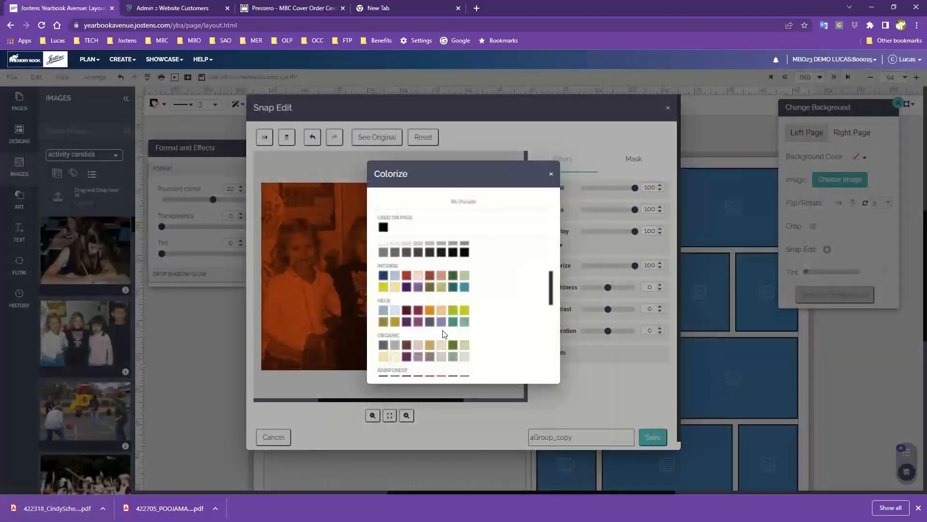
left_click(441, 306)
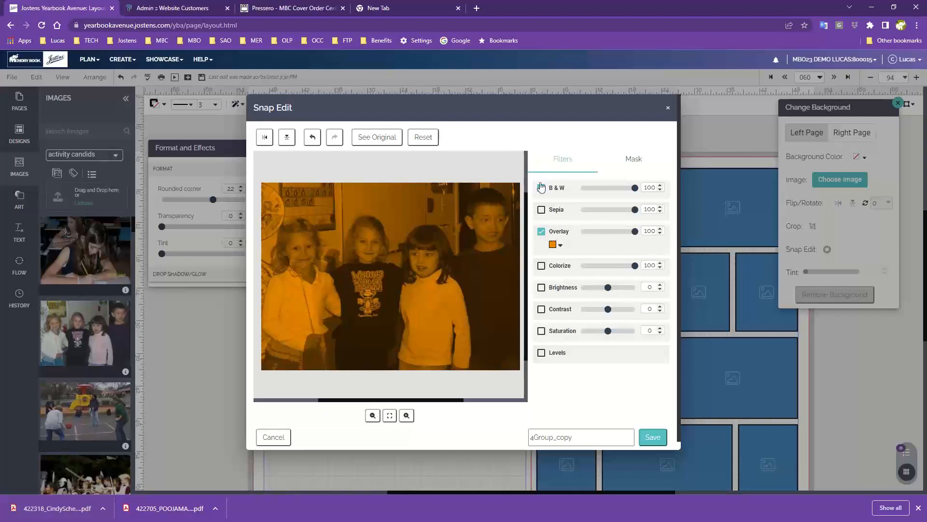
left_click(541, 188)
left_click(541, 231)
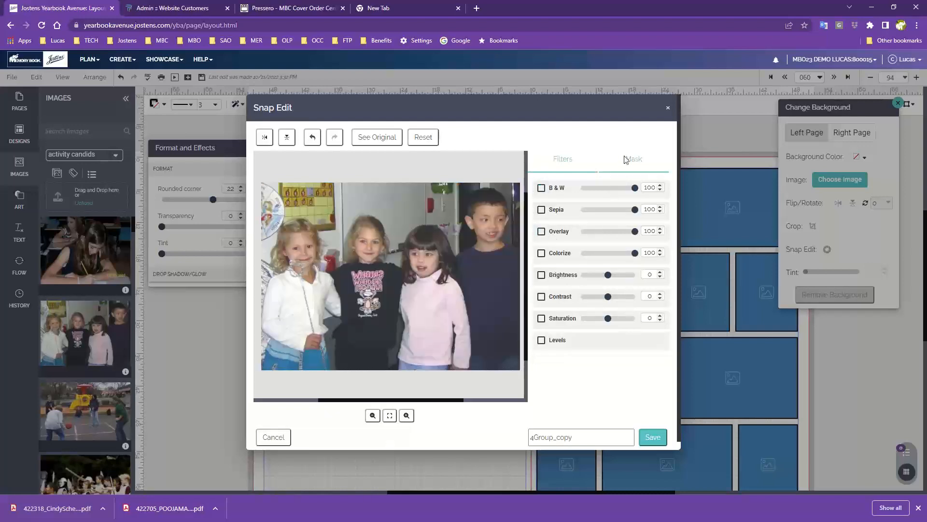
- Mask out the background along the outline of the three girls with the Smart Eraser and the Eraser at brush size 20
left_click(639, 159)
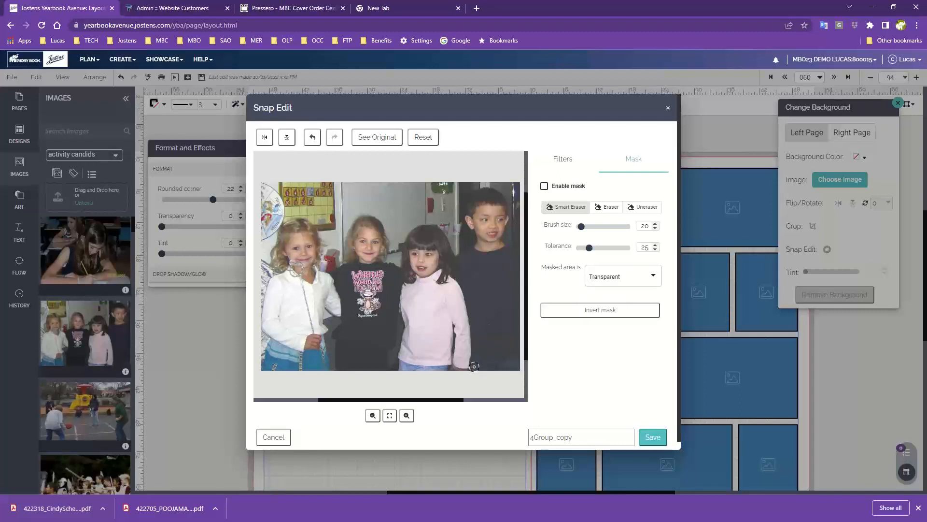
mouse_move(474, 366)
left_mouse_down()
mouse_move(457, 256)
mouse_move(439, 222)
mouse_move(408, 222)
mouse_move(394, 258)
mouse_move(379, 215)
mouse_move(355, 212)
mouse_move(342, 262)
mouse_move(325, 263)
mouse_move(329, 235)
mouse_move(279, 213)
left_mouse_up()
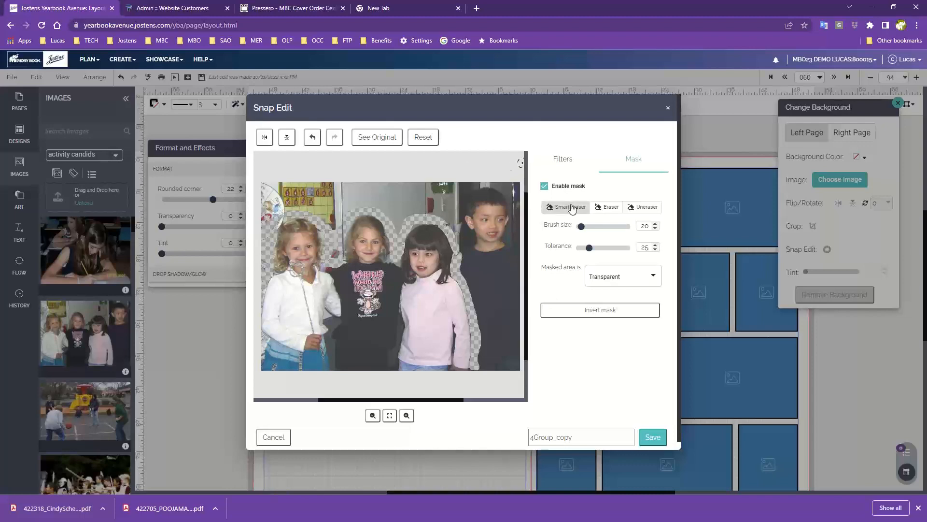
left_click(608, 208)
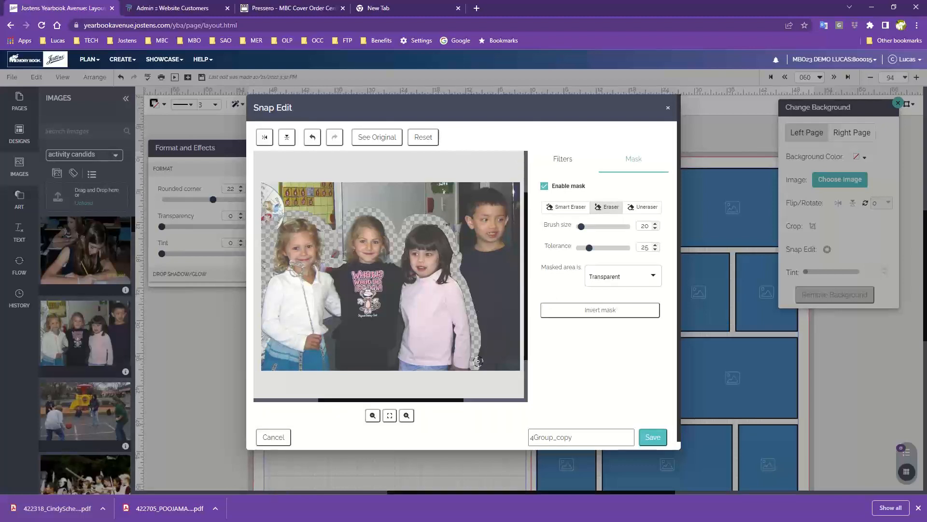
mouse_move(476, 365)
left_mouse_down()
mouse_move(454, 234)
mouse_move(441, 218)
mouse_move(398, 222)
mouse_move(396, 249)
mouse_move(387, 208)
mouse_move(370, 205)
mouse_move(341, 219)
mouse_move(328, 261)
mouse_move(323, 225)
mouse_move(288, 213)
mouse_move(273, 227)
mouse_move(259, 292)
left_mouse_up()
left_click_drag(259, 196, 270, 222)
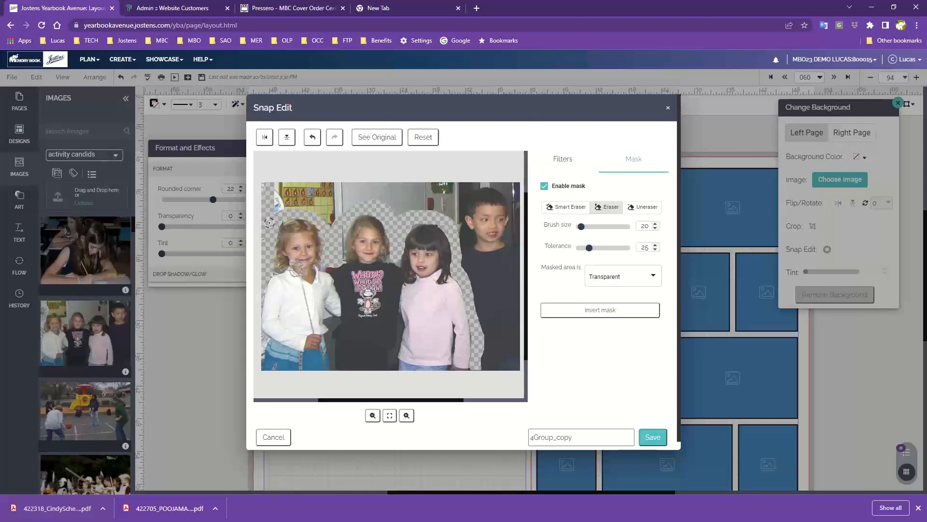
mouse_move(258, 191)
left_mouse_down()
mouse_move(270, 212)
mouse_move(294, 183)
mouse_move(290, 209)
mouse_move(321, 211)
mouse_move(329, 228)
mouse_move(337, 211)
mouse_move(363, 203)
mouse_move(450, 219)
mouse_move(461, 265)
left_mouse_up()
left_click_drag(473, 323, 483, 367)
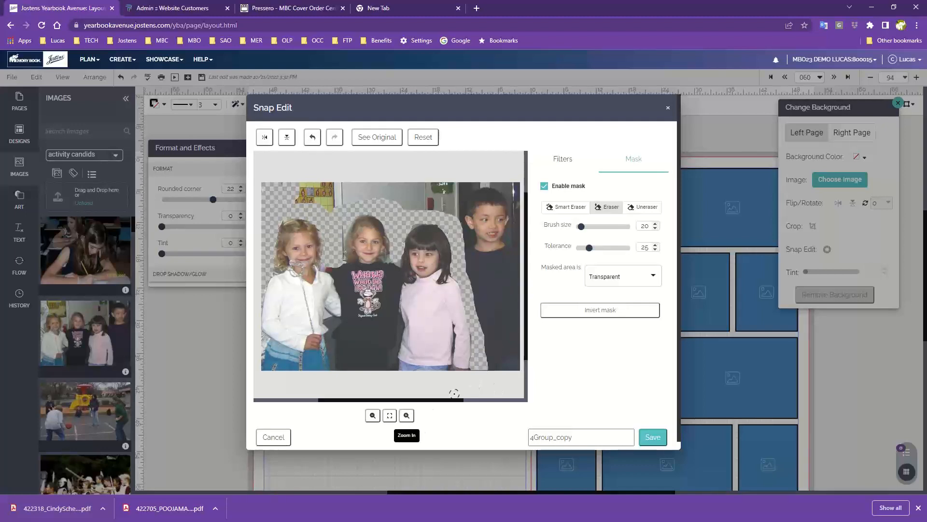
- Erase the boy and the remaining background at brush size 93, reduce the brush size to 17, and save the masked photo
left_click_drag(581, 226, 602, 226)
mouse_move(499, 358)
left_mouse_down()
mouse_move(507, 197)
mouse_move(497, 191)
mouse_move(490, 222)
mouse_move(496, 322)
mouse_move(472, 197)
mouse_move(291, 187)
left_mouse_up()
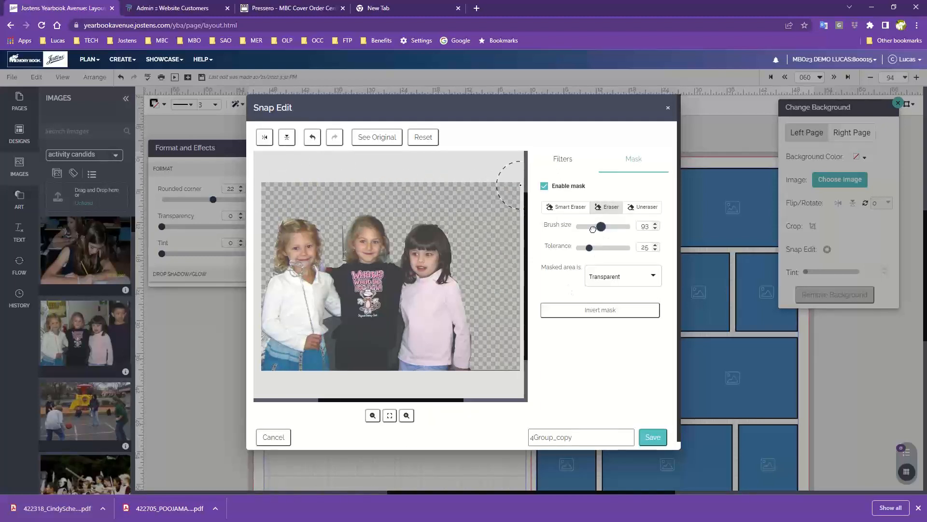
left_click_drag(593, 227, 580, 227)
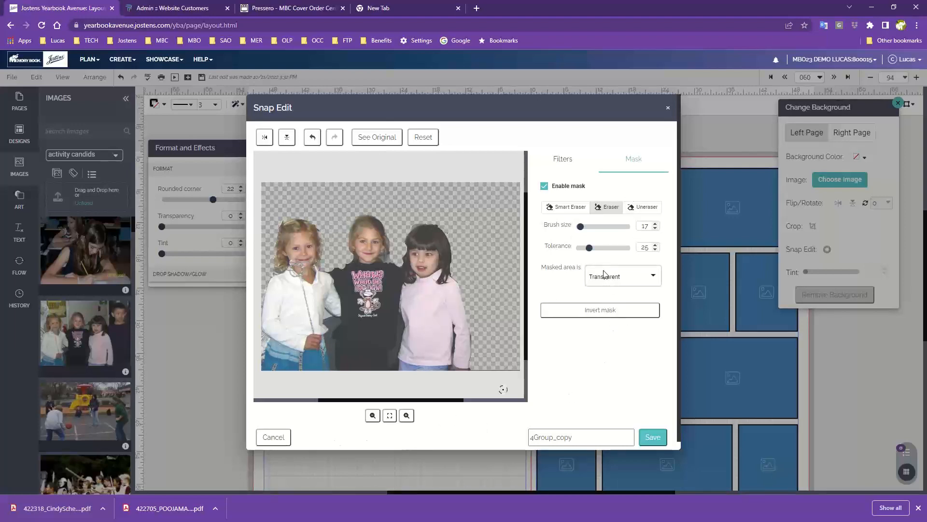
left_click(312, 138)
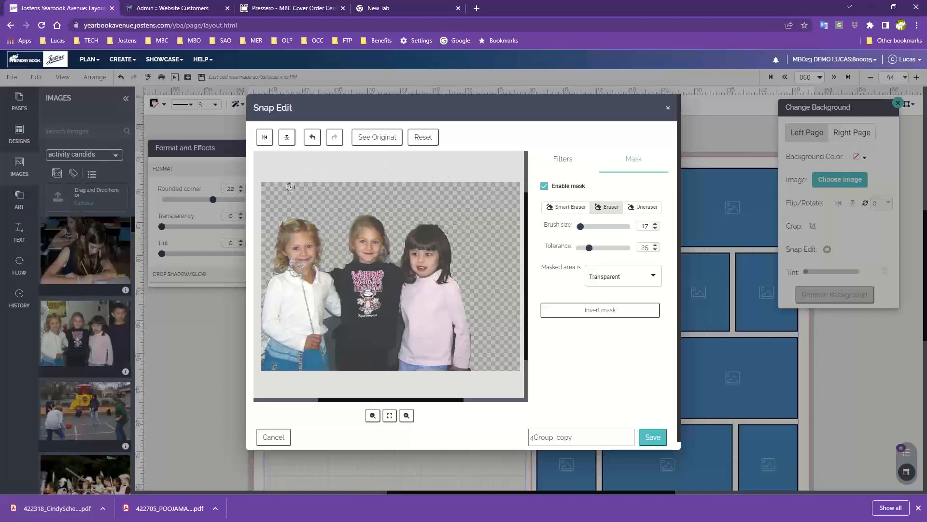
left_click(653, 438)
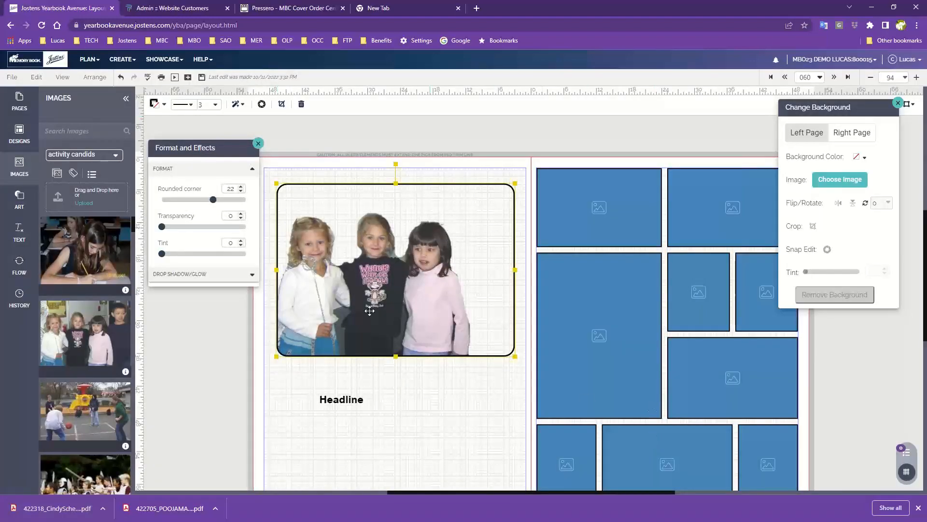
- Set the cutout photo's border to 0 pt and move the photo to the right and slightly down
left_click(424, 406)
left_click(428, 289)
left_click(211, 105)
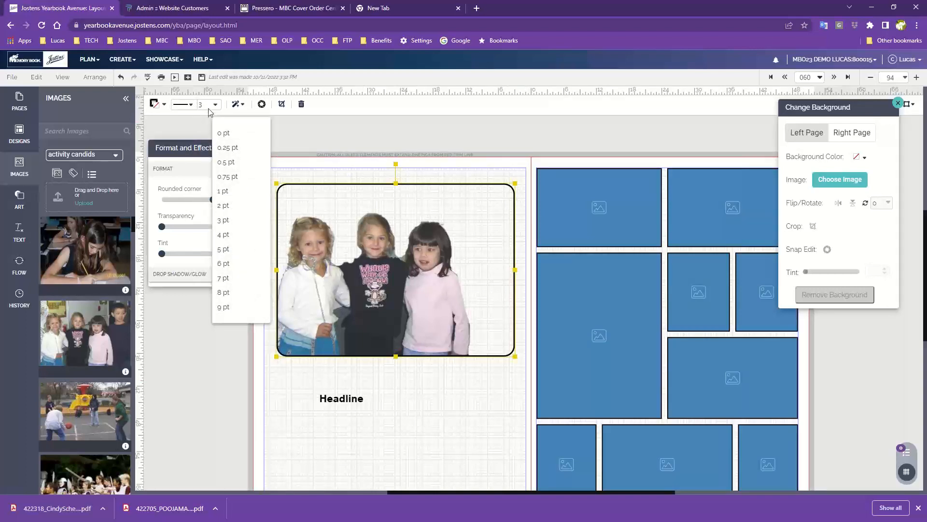
left_click(223, 133)
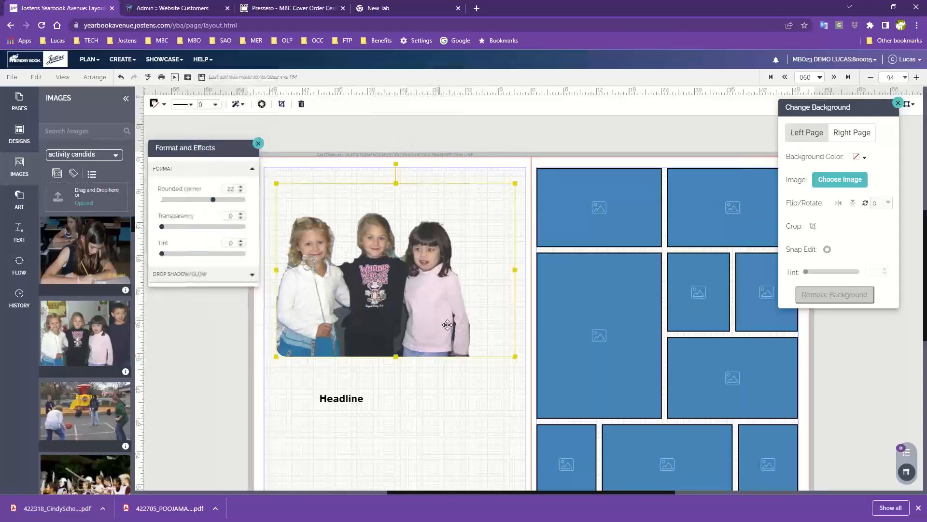
left_click_drag(447, 325, 473, 324)
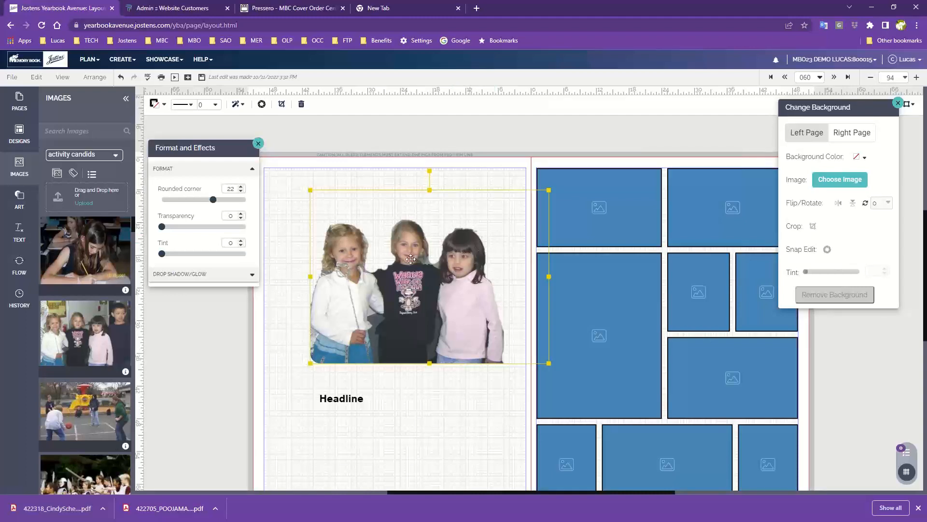
- Reopen the photo in Snap Edit, disable its mask, and save the change
left_click(262, 104)
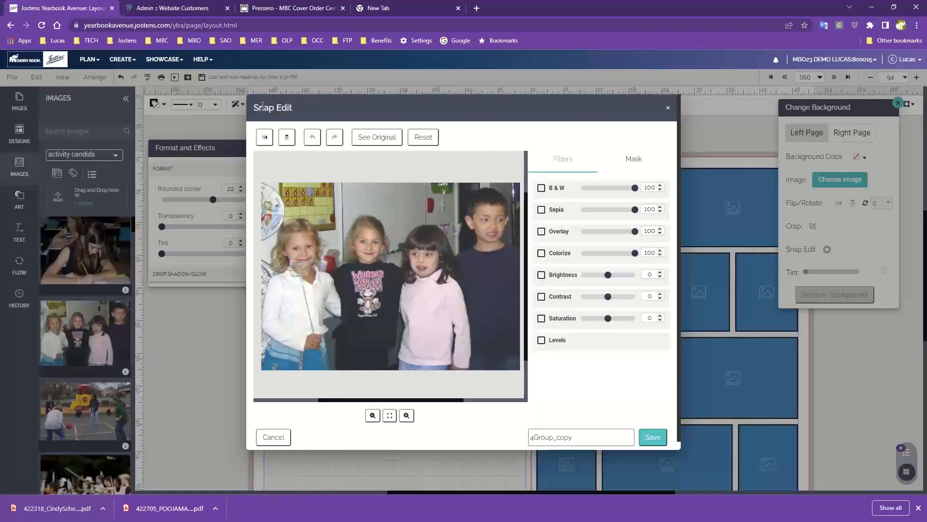
left_click(633, 158)
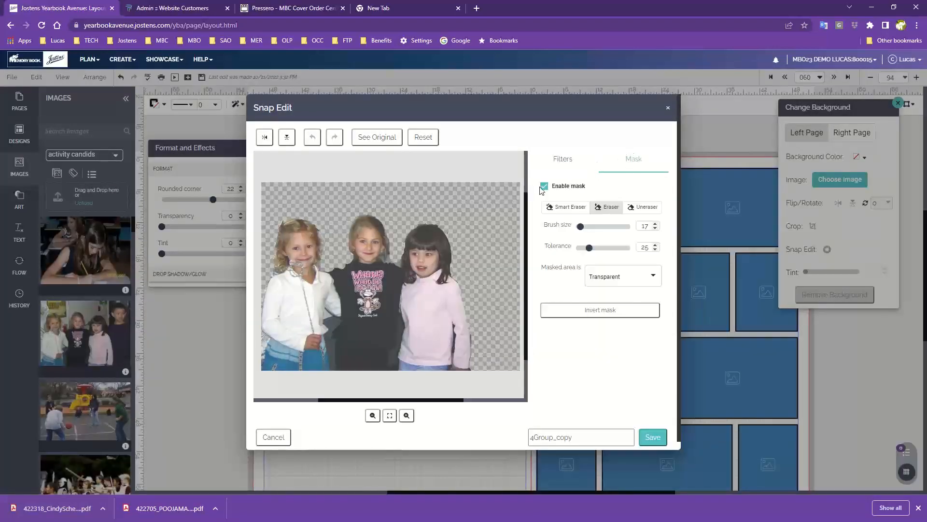
left_click(544, 187)
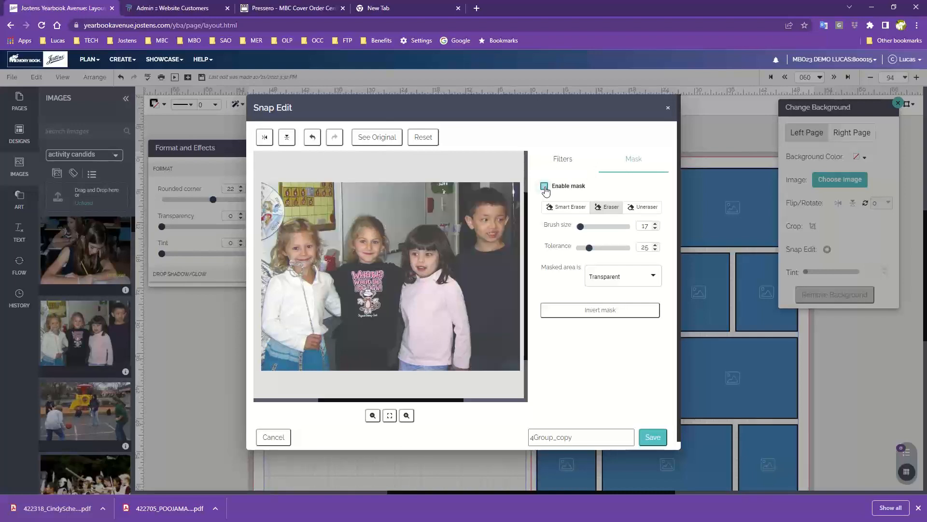
left_click(652, 437)
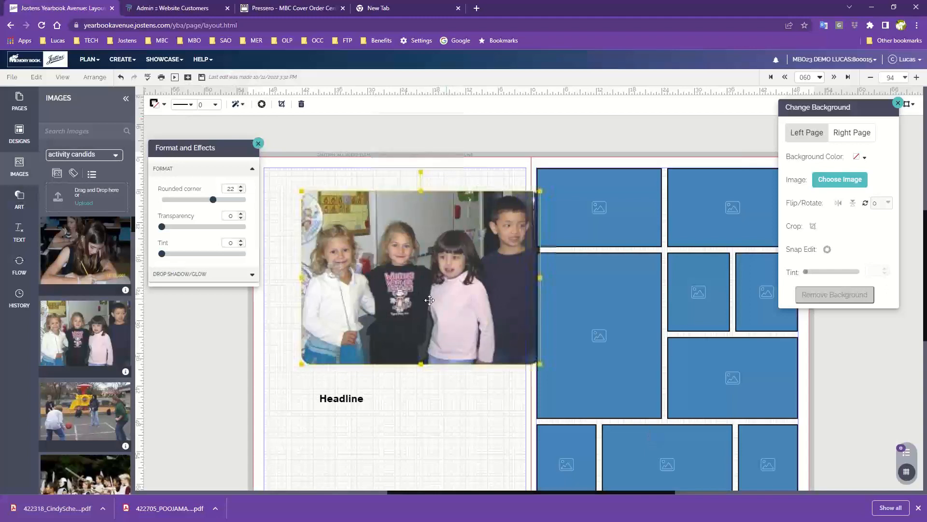
- Move the photo to the lower part of the left page and place the Headline text box above it
left_click_drag(417, 300, 426, 301)
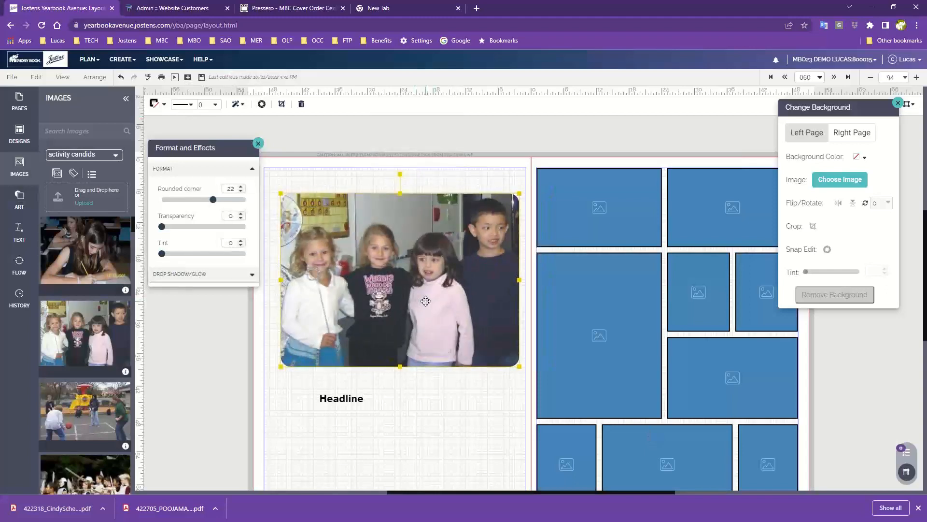
scroll(425, 301, "down", 1)
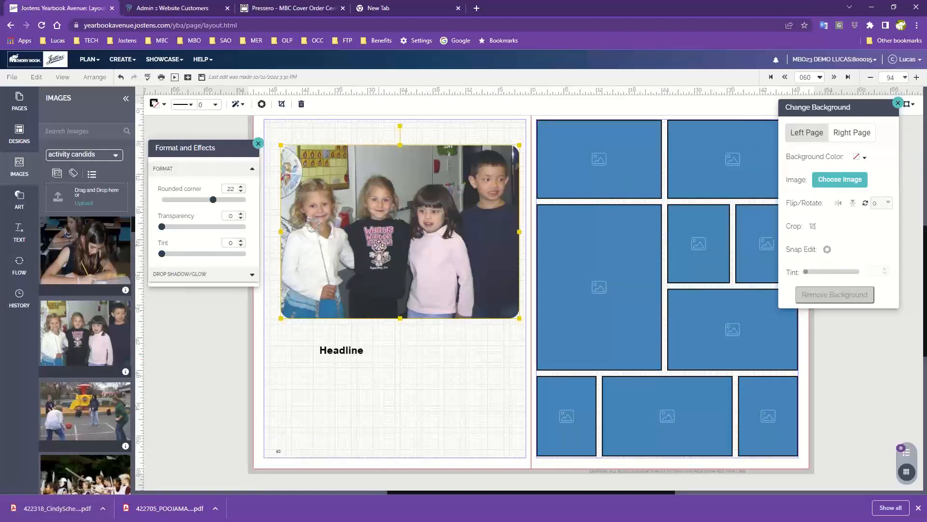
left_click_drag(378, 245, 390, 400)
left_click_drag(349, 350, 379, 172)
- Shift the Headline text box to the right and slightly down while working at 500% zoom
left_click(917, 77)
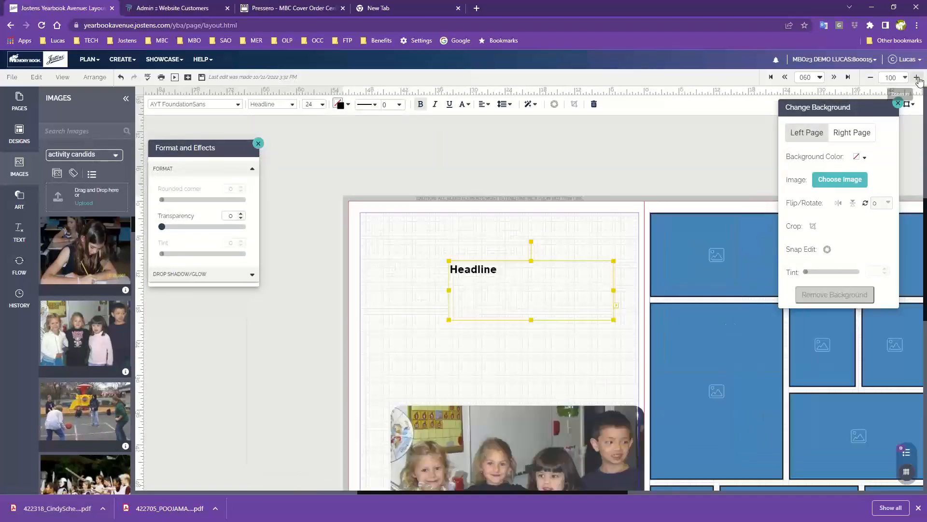
left_click(916, 77)
left_click(917, 78)
left_click_drag(402, 199, 543, 232)
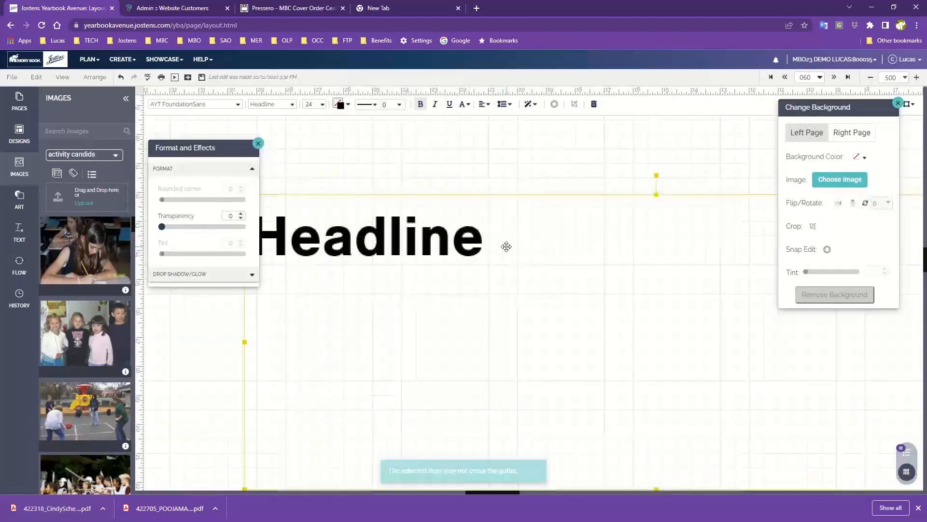
- Narrow the Headline text box from both sides at 200% zoom and move it up and to the left on the page
left_click_drag(244, 344, 291, 343)
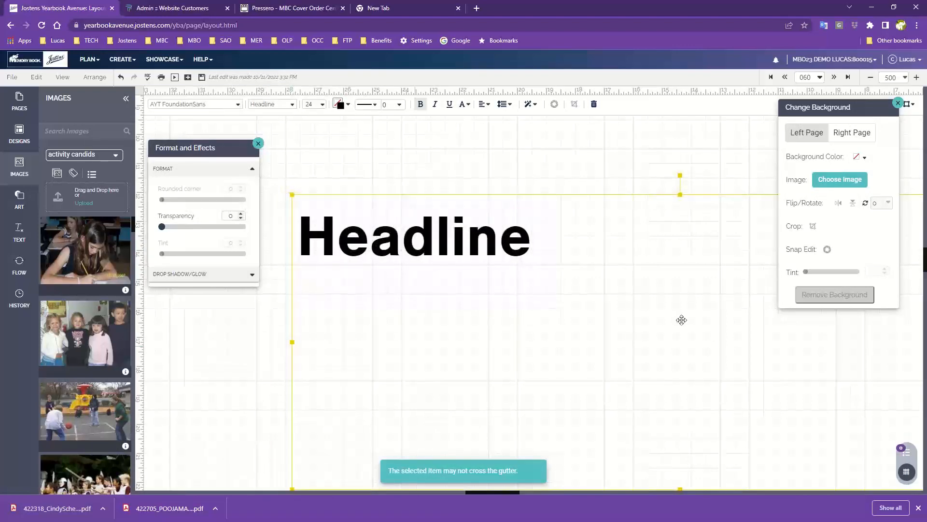
left_click(870, 77)
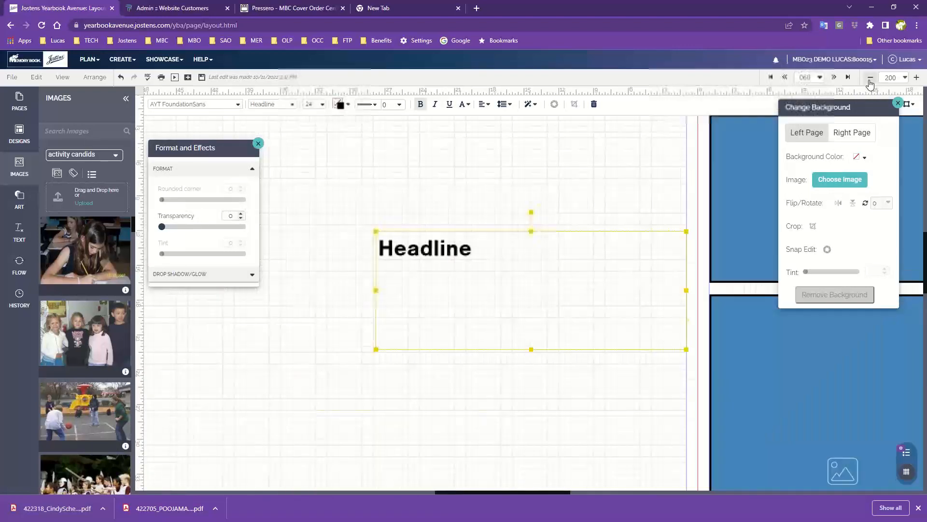
left_click(691, 296)
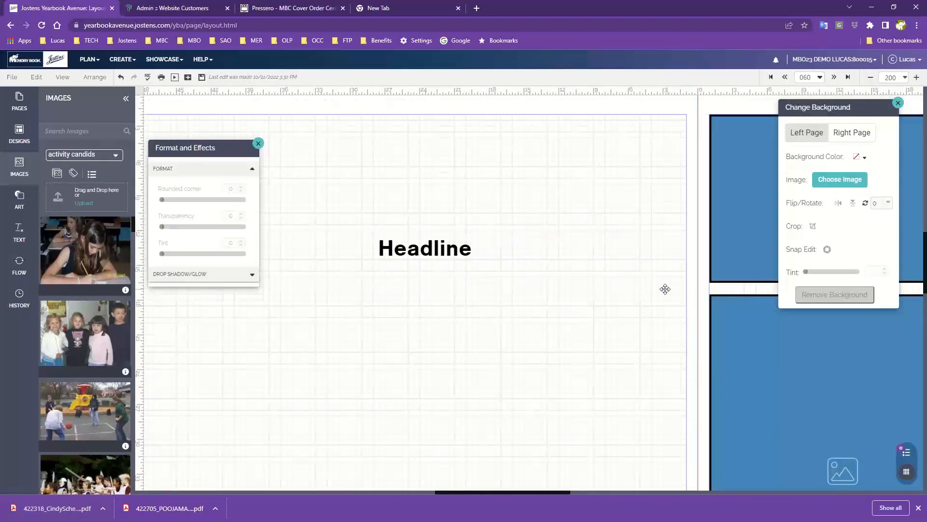
left_click(665, 289)
left_click_drag(686, 289, 594, 290)
left_click_drag(449, 292, 416, 192)
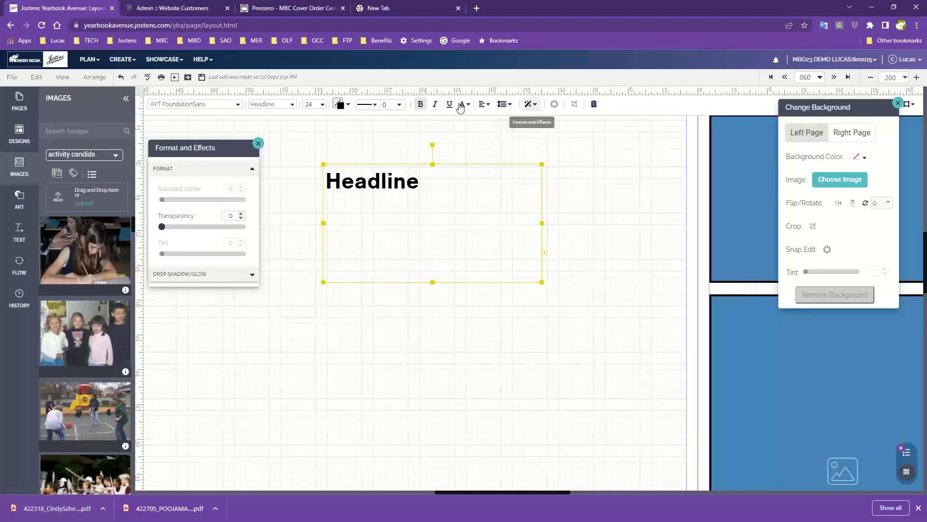
- Try the AYT Amigo and AYT Foundation Roman fonts on the headline, and finish with AYT FoundationSans
left_click(200, 107)
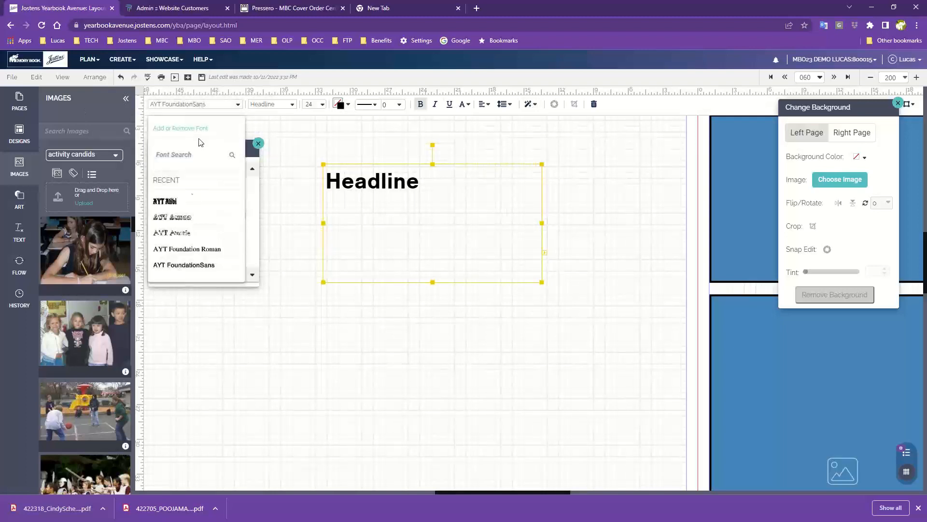
left_click(170, 216)
left_click(190, 107)
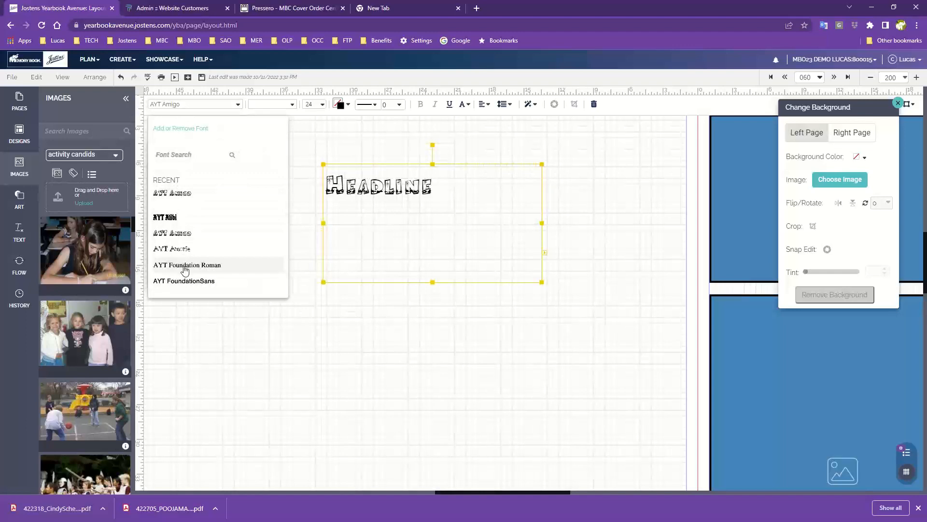
left_click(185, 267)
left_click(167, 104)
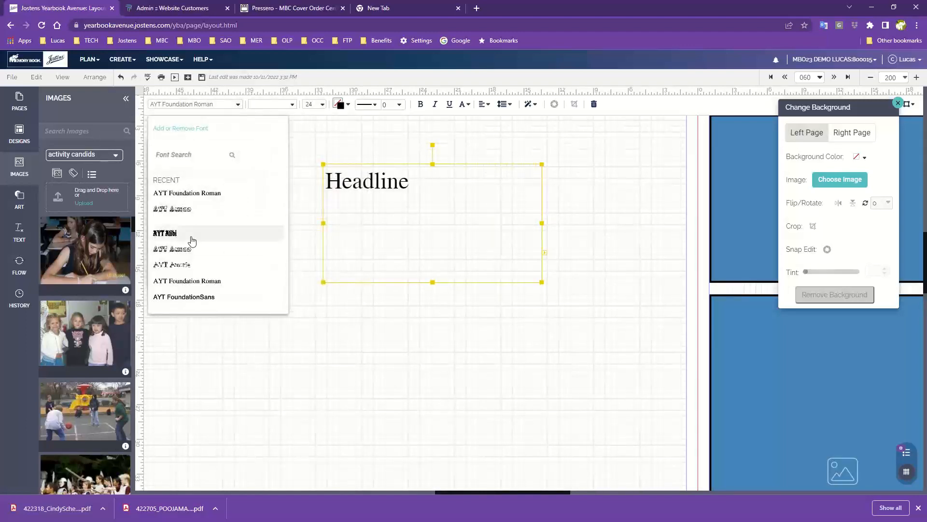
left_click(206, 298)
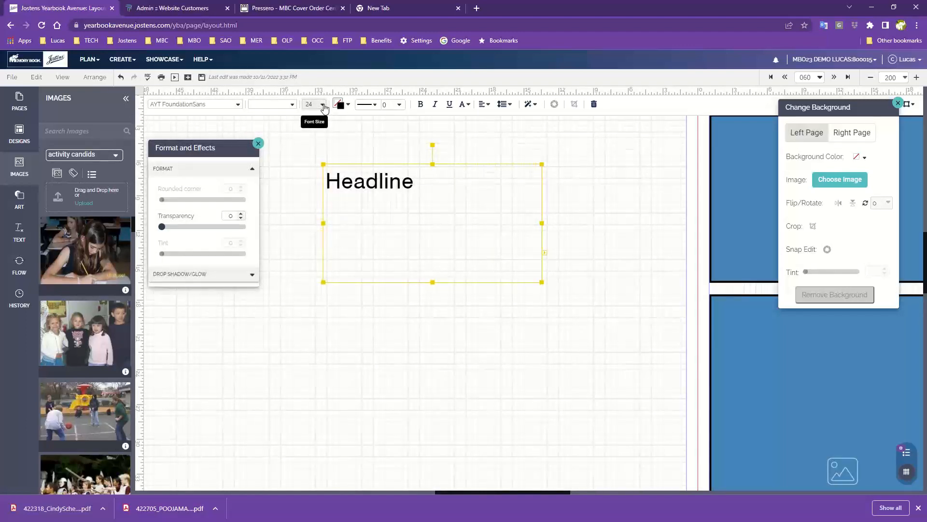
- Try font sizes 28 and 20 on the headline, and finish with size 32
left_click(323, 106)
left_click(338, 262)
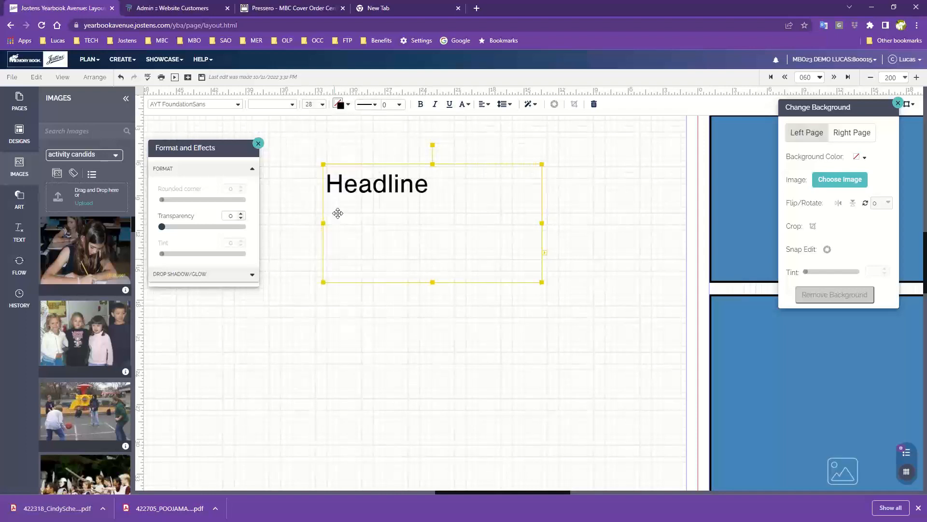
left_click(324, 107)
left_click(347, 238)
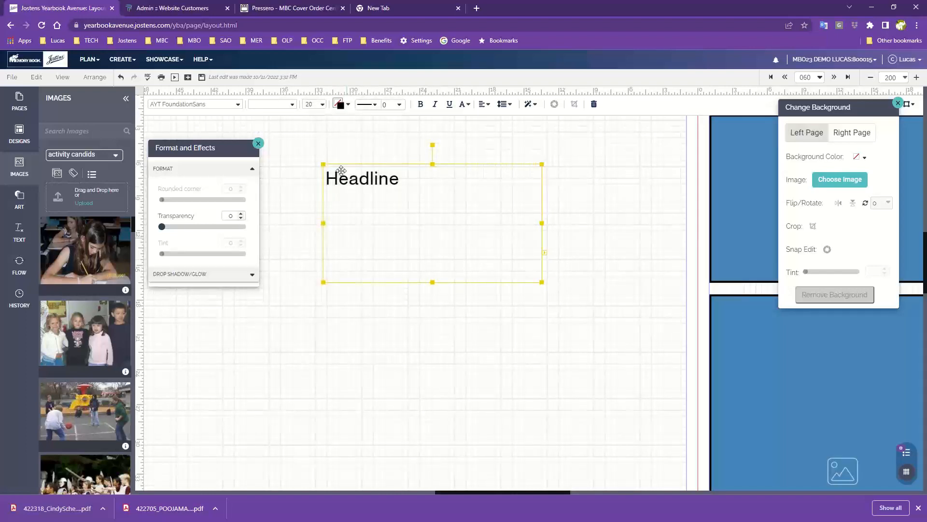
left_click(320, 108)
left_click(344, 277)
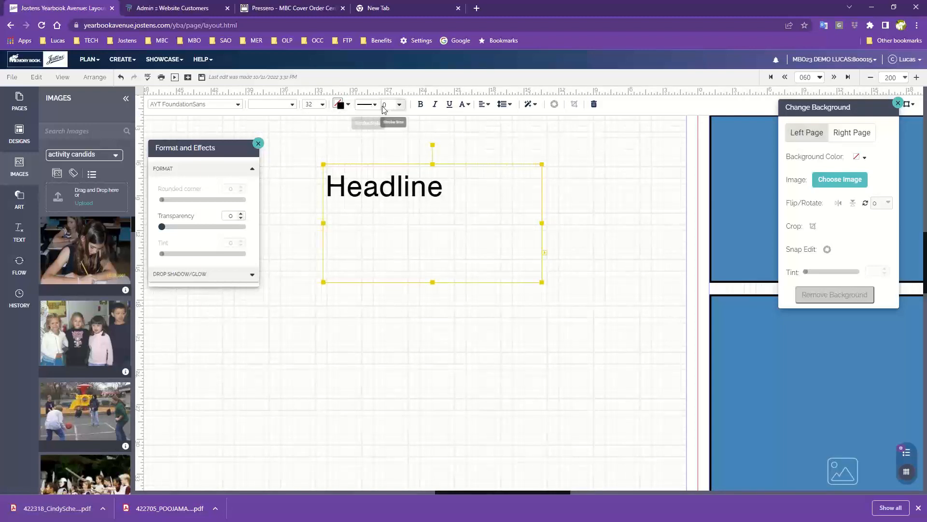
- Center the headline text horizontally after trying right alignment, and set its line spacing to 0.98
left_click(484, 105)
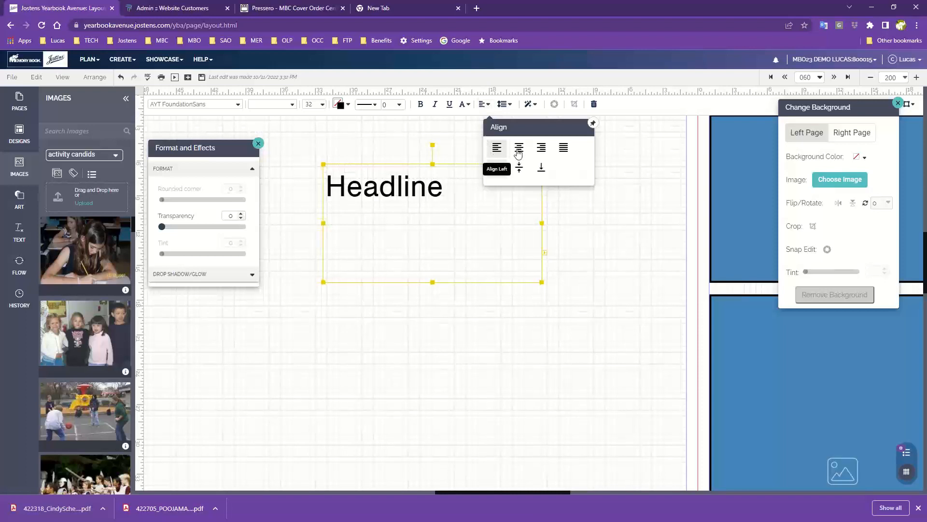
left_click(541, 149)
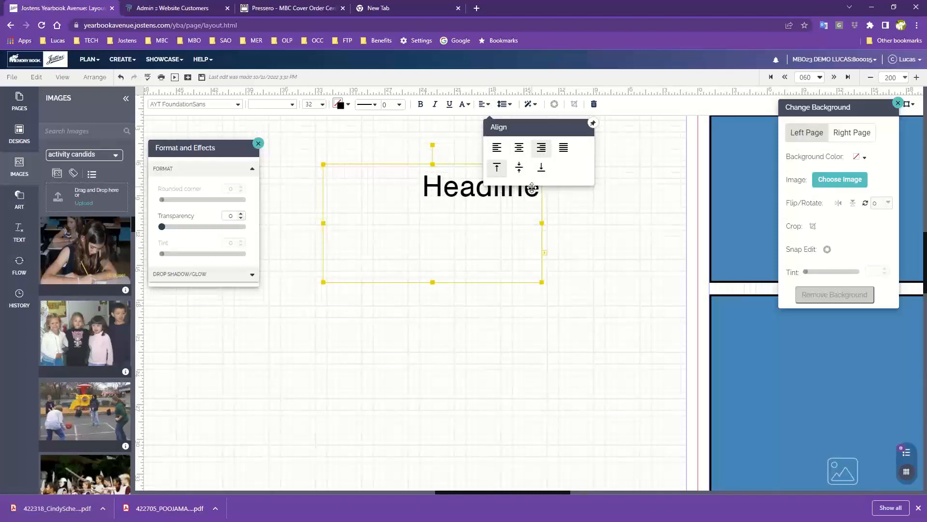
left_click(519, 147)
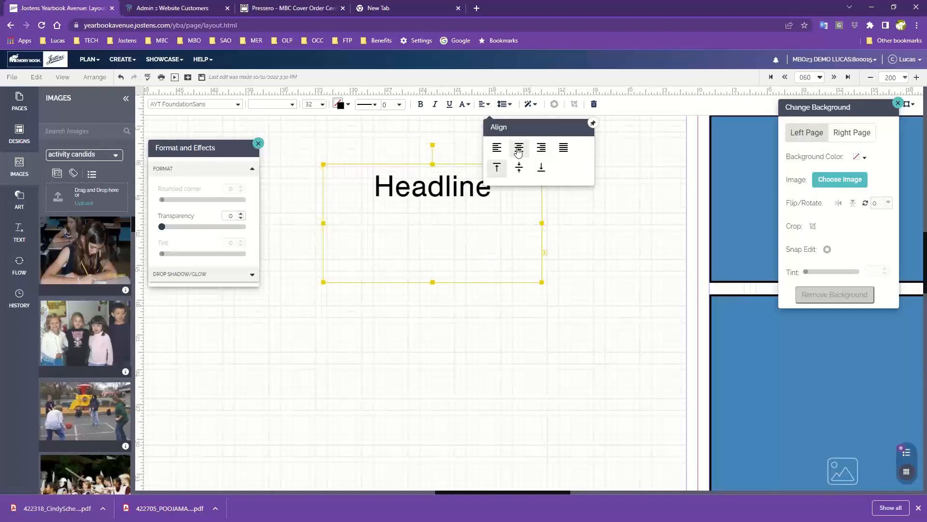
left_click(504, 105)
mouse_move(522, 162)
left_mouse_down()
mouse_move(544, 161)
mouse_move(521, 162)
left_mouse_up()
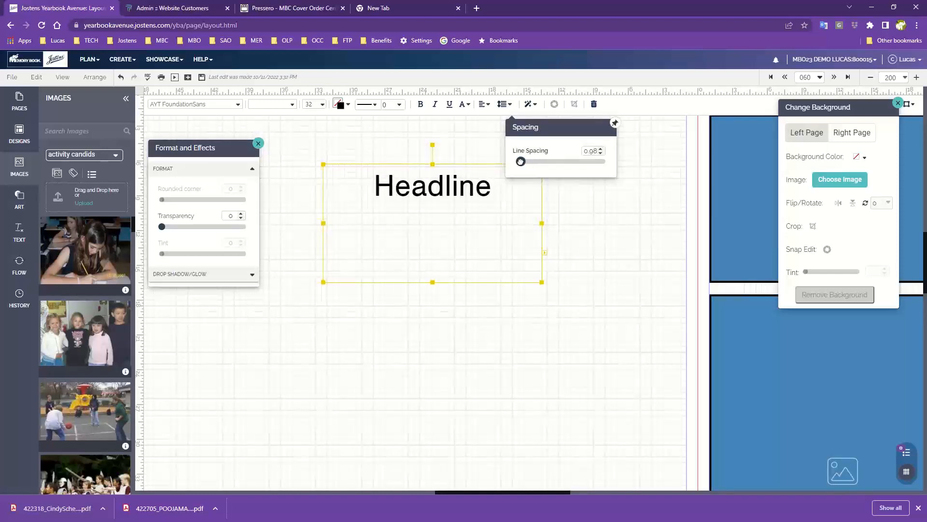
- Try the headline's middle, bottom, justified, right and center alignments, and finish with left and top alignment
left_click(485, 107)
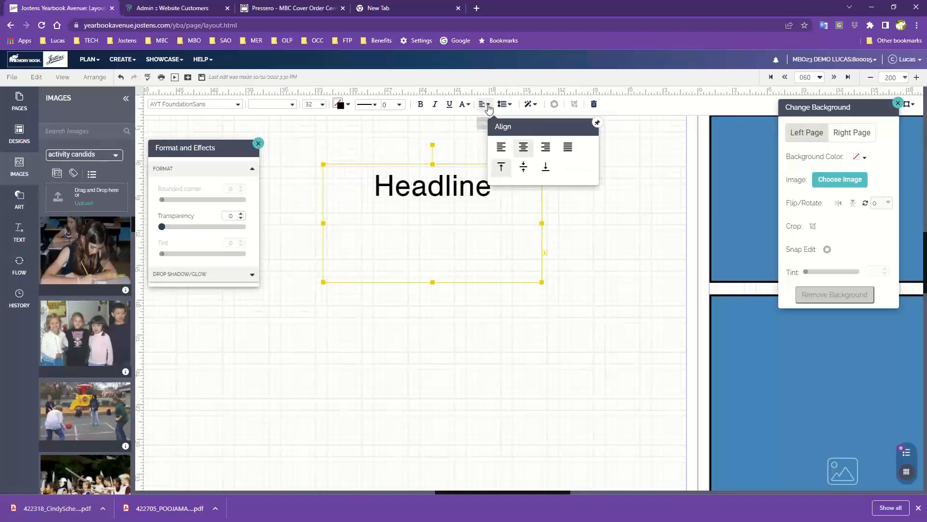
left_click(525, 169)
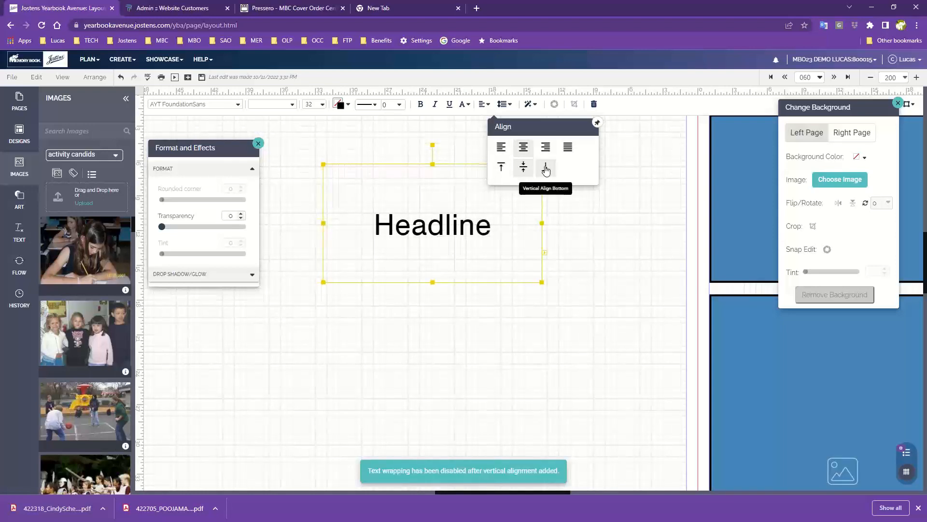
left_click(545, 169)
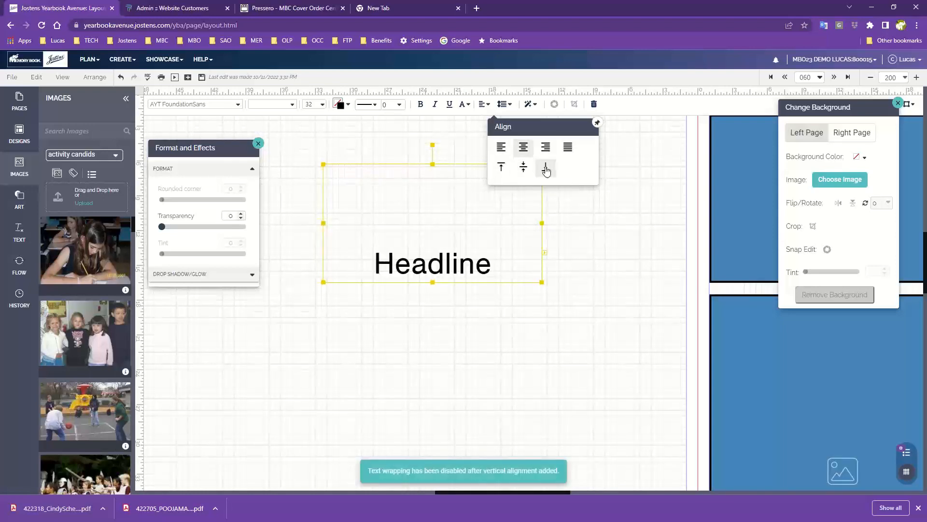
left_click(567, 148)
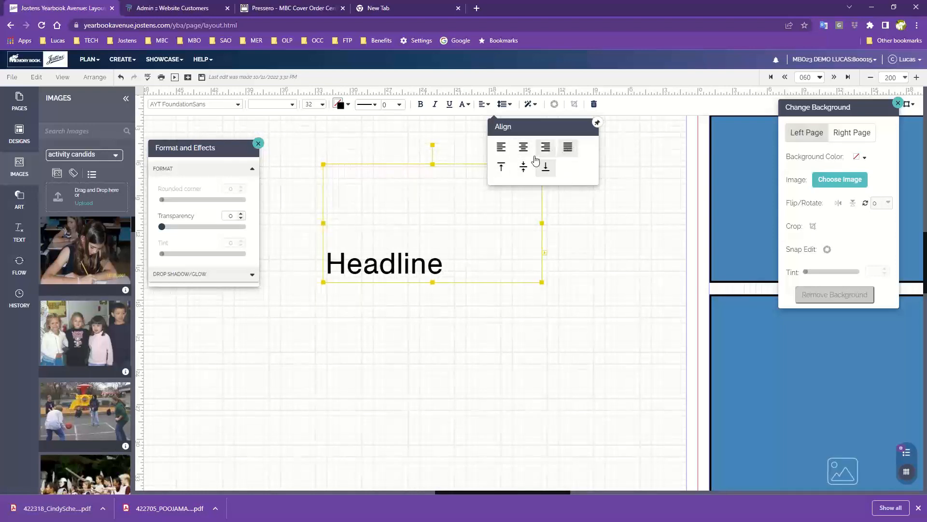
left_click(543, 148)
left_click(523, 147)
left_click(502, 147)
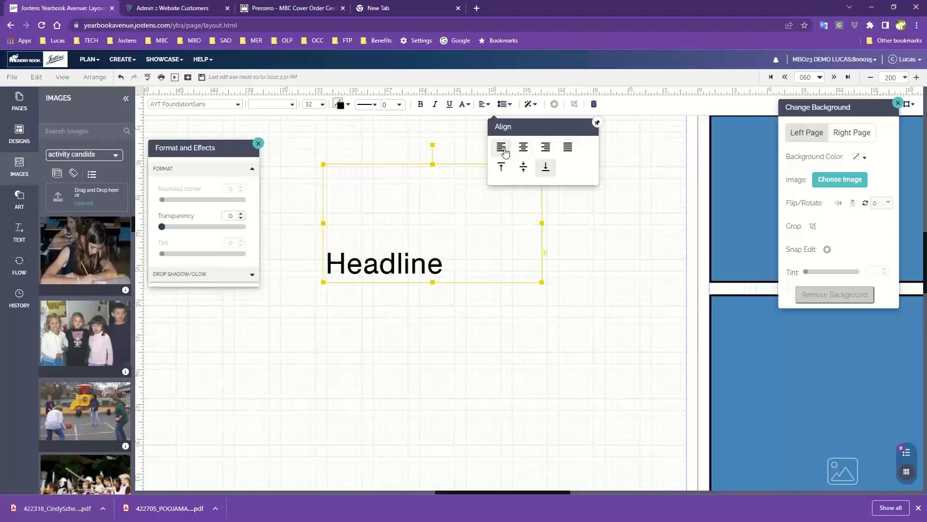
left_click(504, 169)
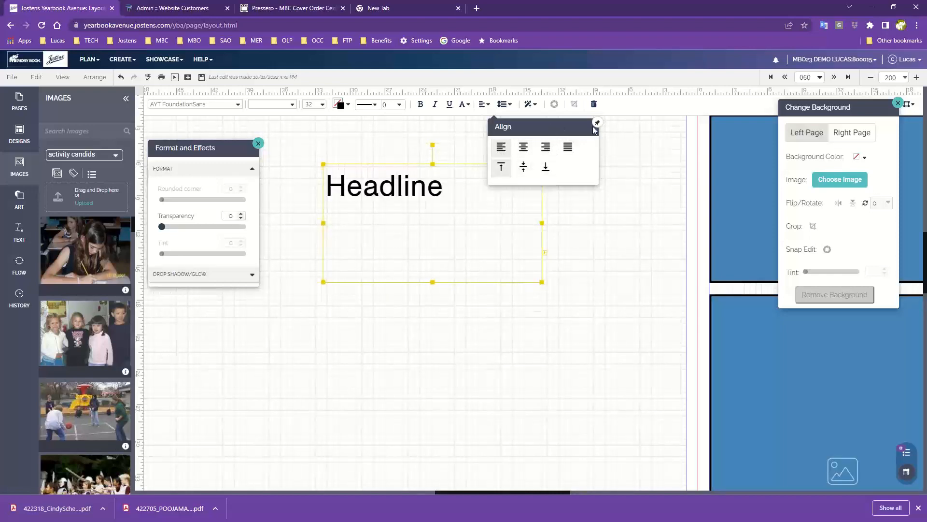
left_click(484, 133)
- Move the Format and Effects options beside the headline, review its transparency and Drop Shadow/Glow settings, and close them
left_click(423, 189)
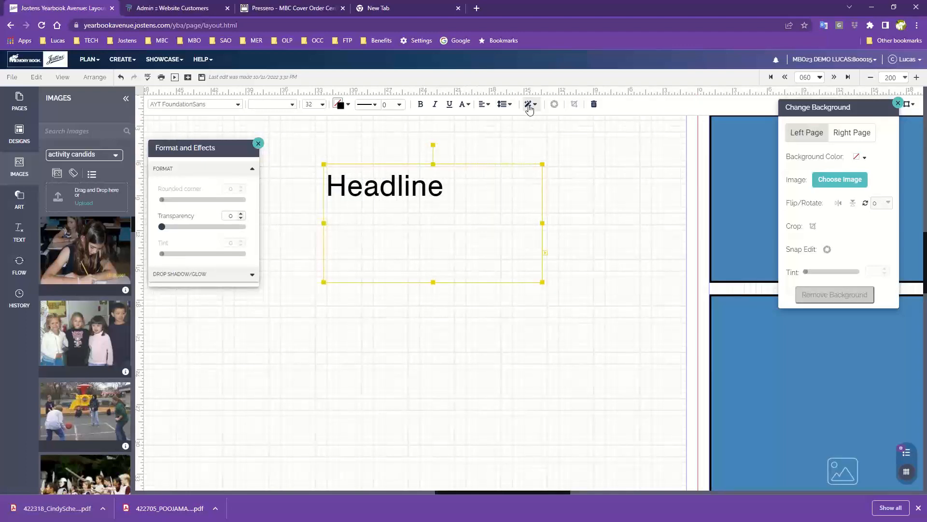
left_click_drag(209, 148, 664, 164)
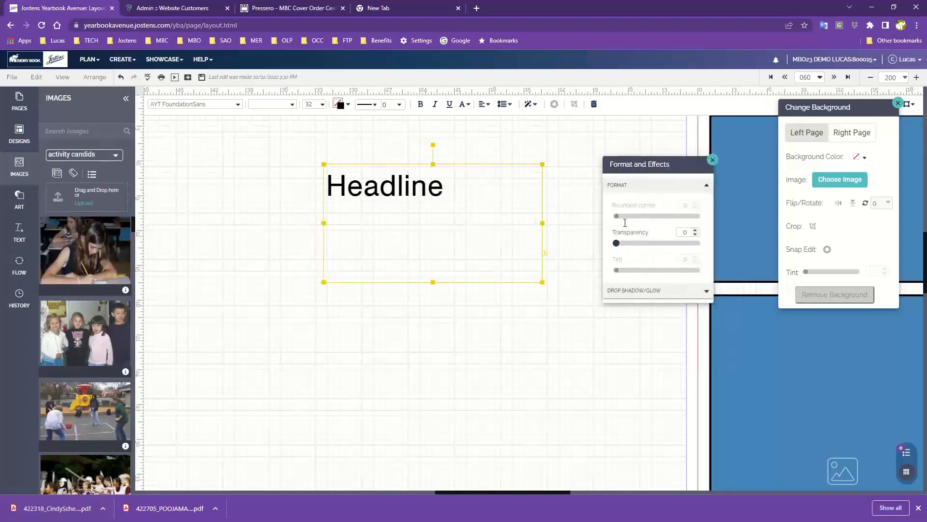
left_click_drag(618, 243, 596, 243)
left_click(637, 292)
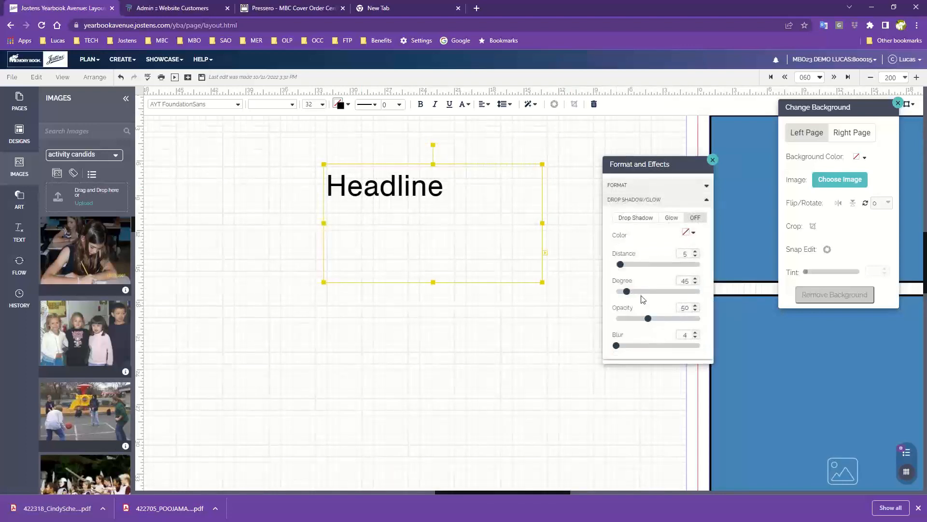
left_click(712, 161)
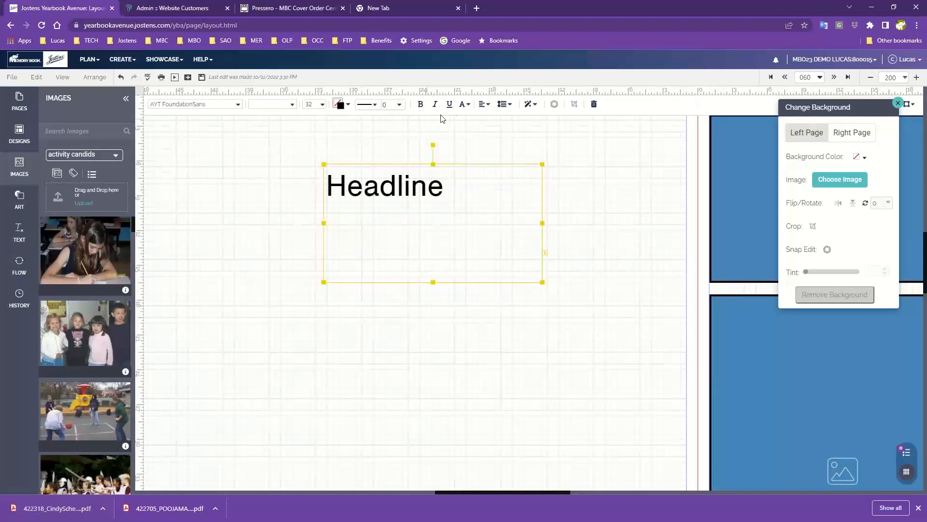
- Open the headline's Color palette, pin it open, and move it clear of the text box
left_click(466, 104)
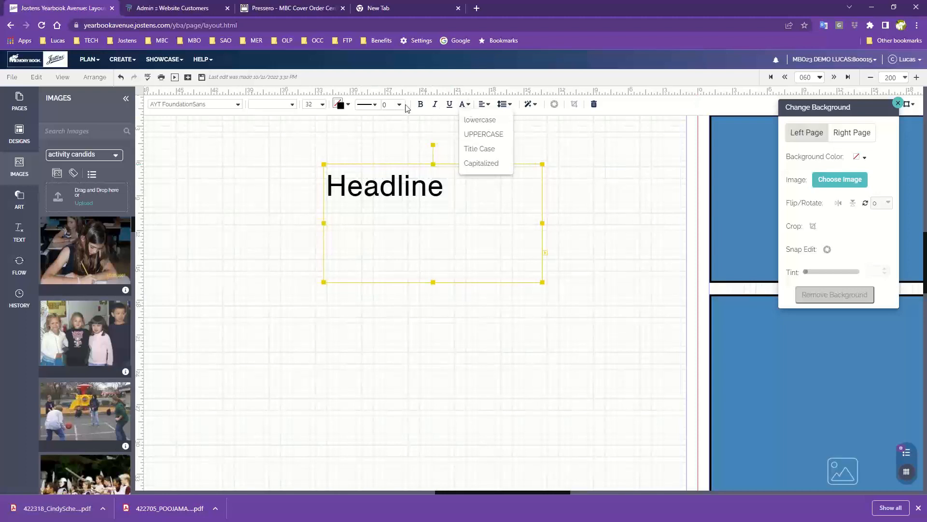
left_click(341, 106)
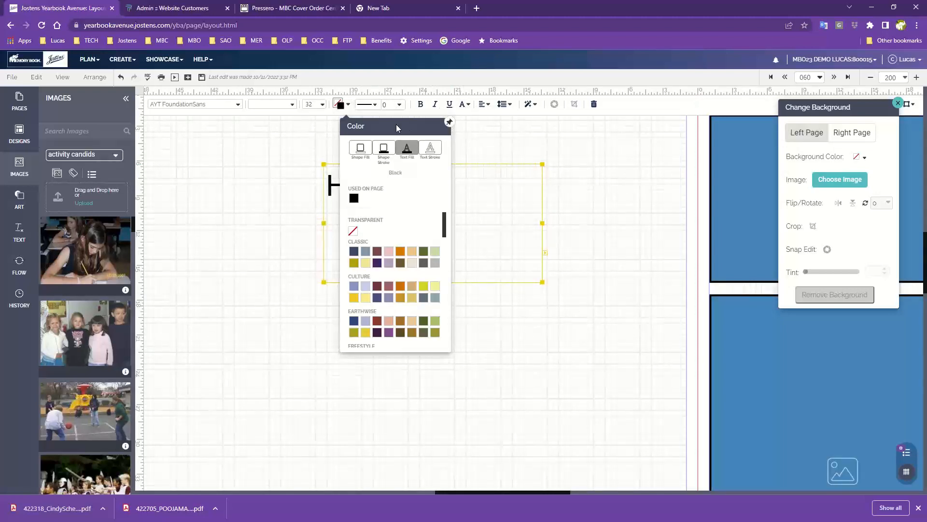
left_click(449, 122)
left_click_drag(396, 127, 619, 129)
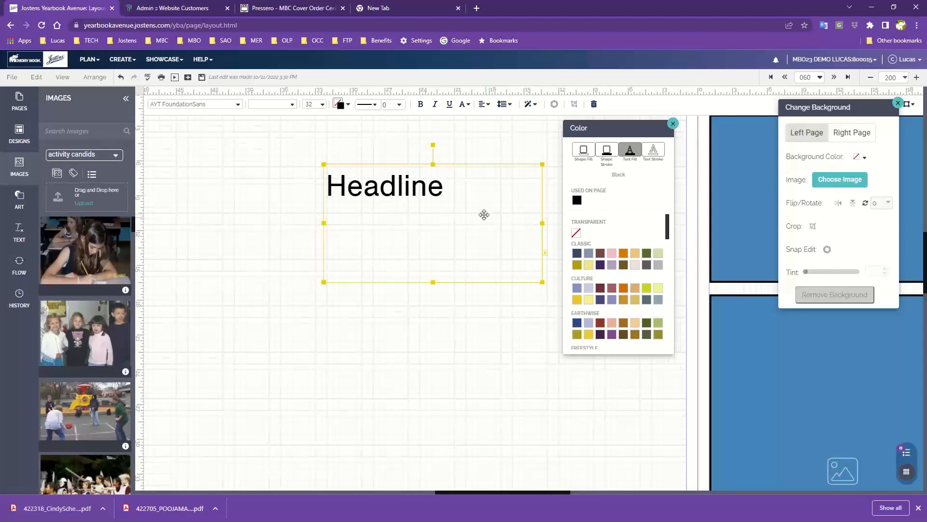
- View the Text Stroke color, and try to set the Text Fill to CL Goldenrod with the cursor inside the headline
left_click(654, 153)
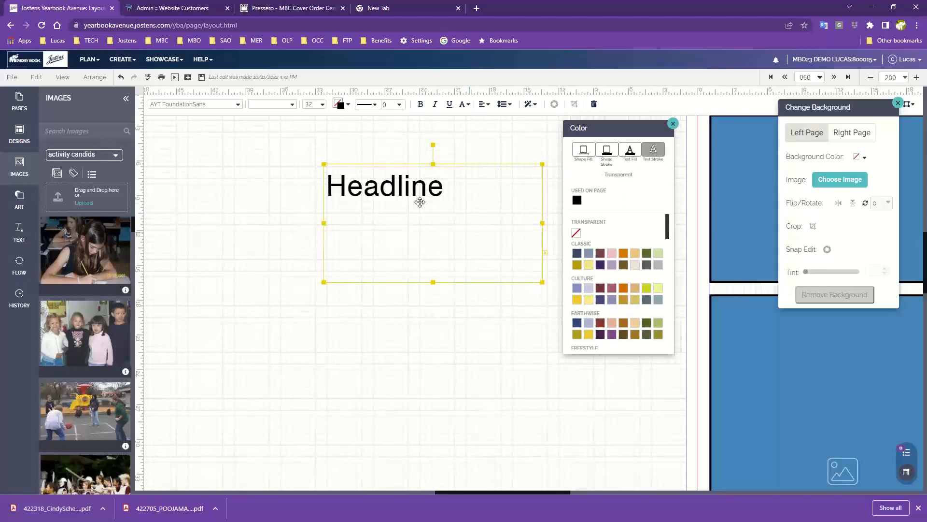
left_click(413, 187)
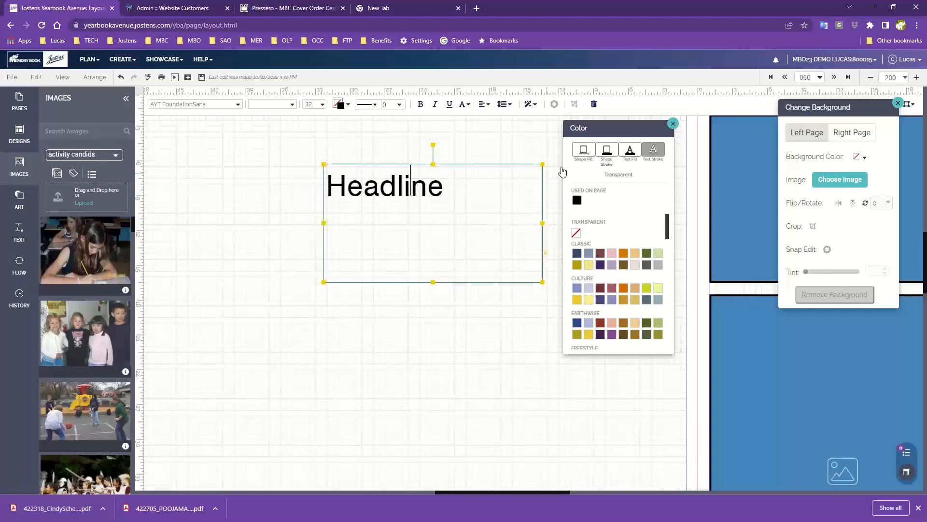
left_click(630, 153)
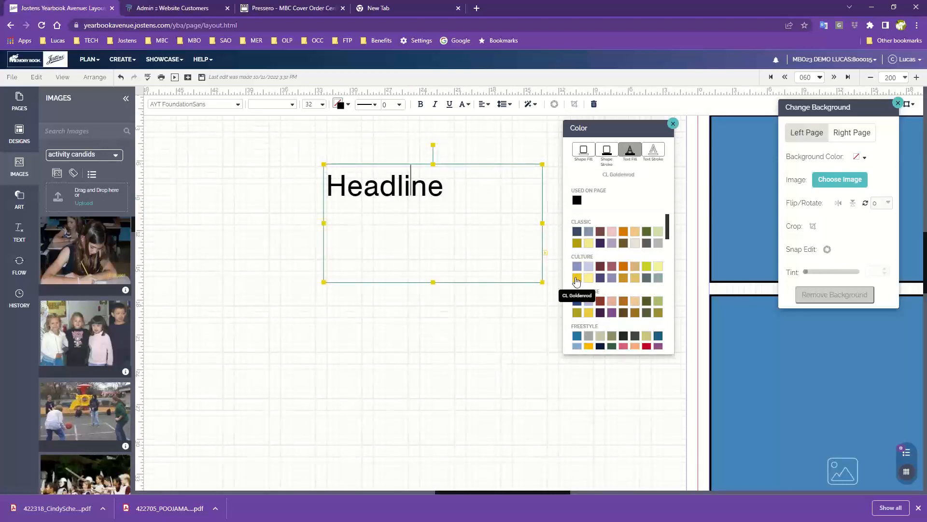
left_click(577, 278)
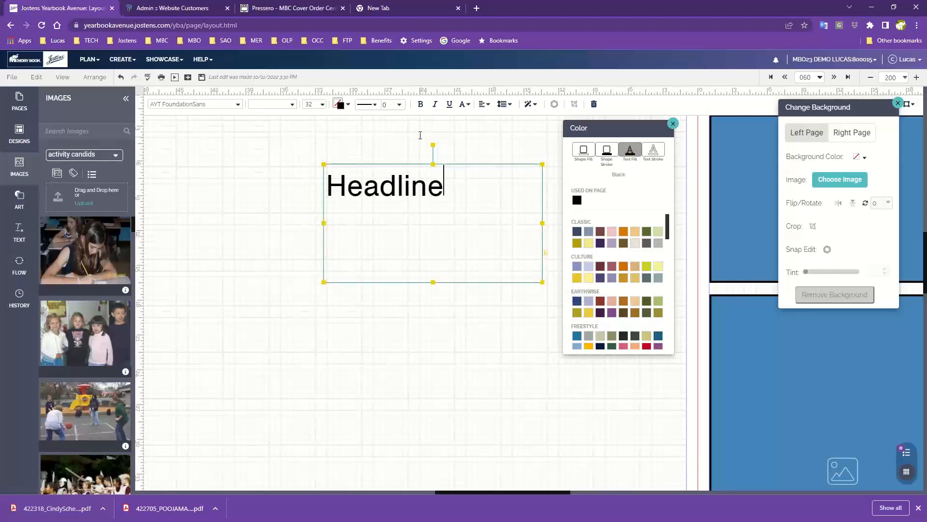
- Reselect the whole Headline text box and set its Shape Fill to CL Goldenrod
left_click(421, 135)
left_click(428, 185)
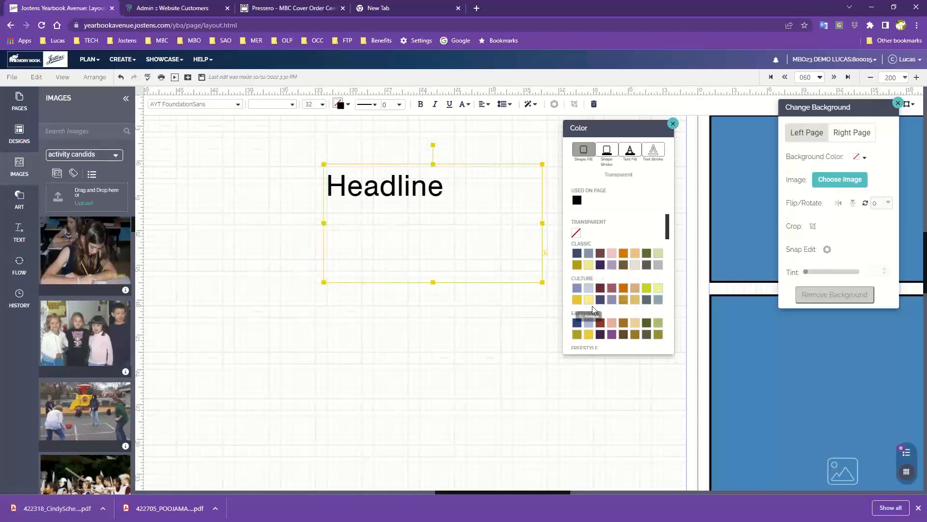
left_click(576, 299)
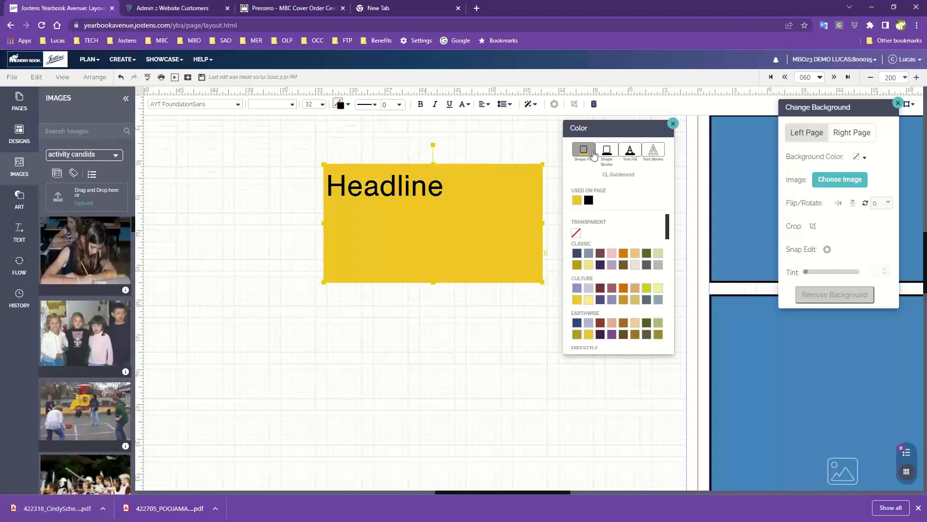
- Set the Headline box's Text Fill to CL Goldenrod and its Text Stroke to Black
left_click(630, 151)
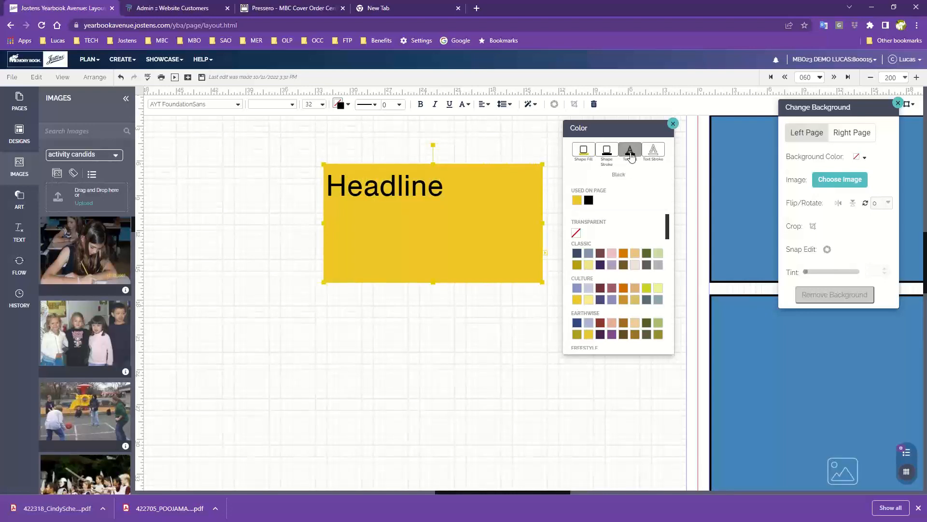
left_click(577, 300)
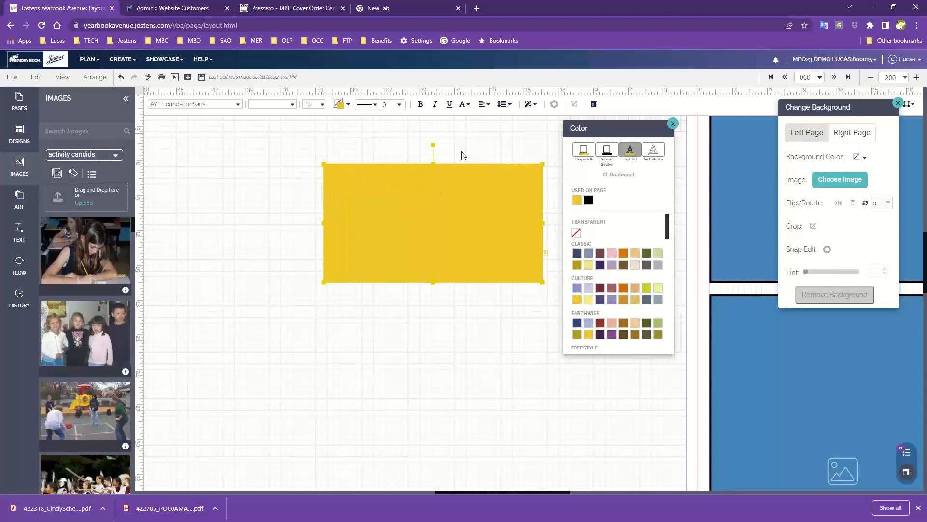
left_click(661, 159)
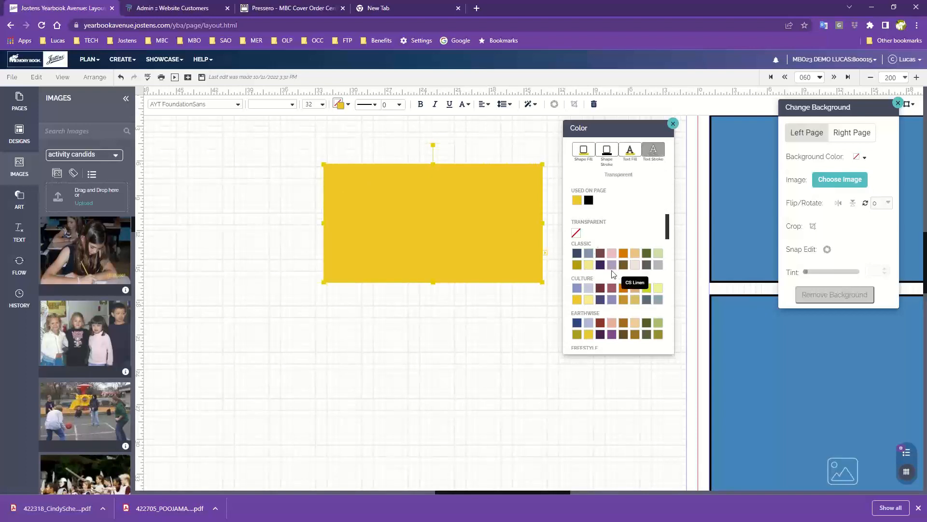
left_click(589, 201)
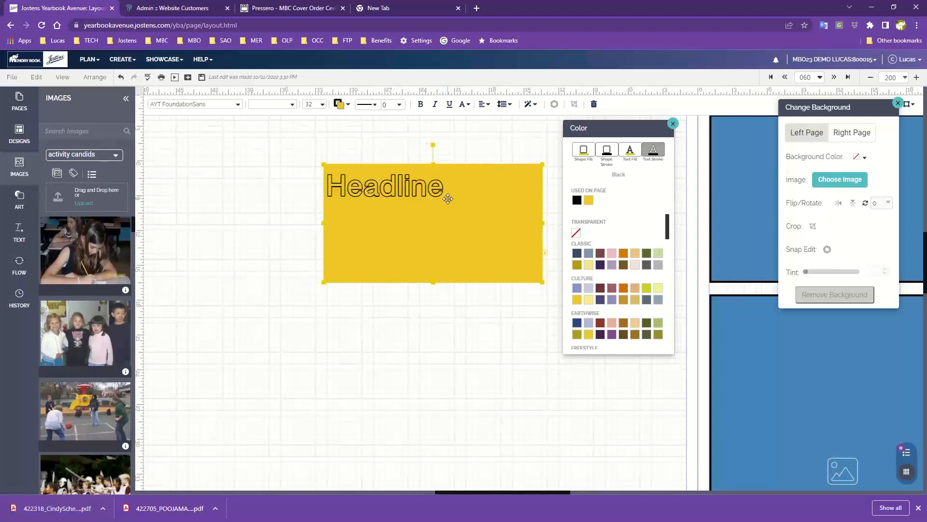
- Review the Headline box's Shape Fill, set its Shape Stroke to Black, and deselect the box
left_click(609, 152)
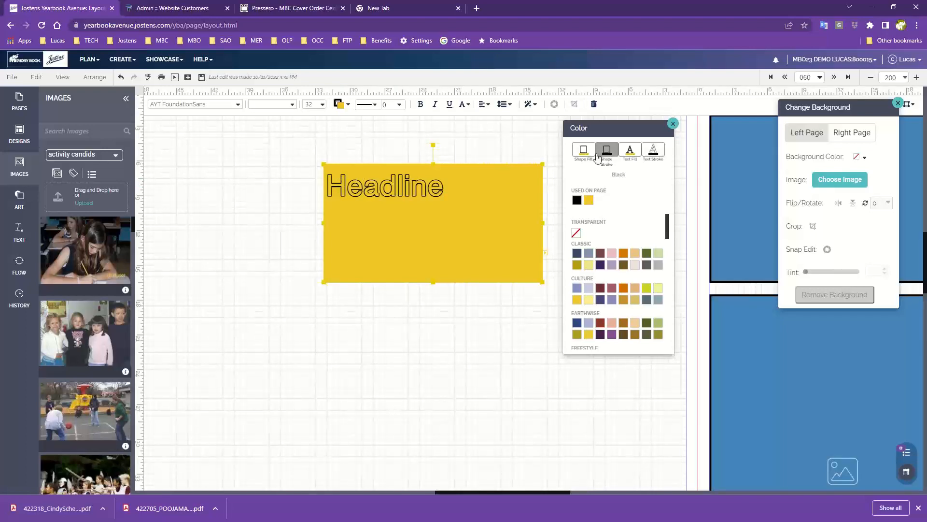
left_click(586, 152)
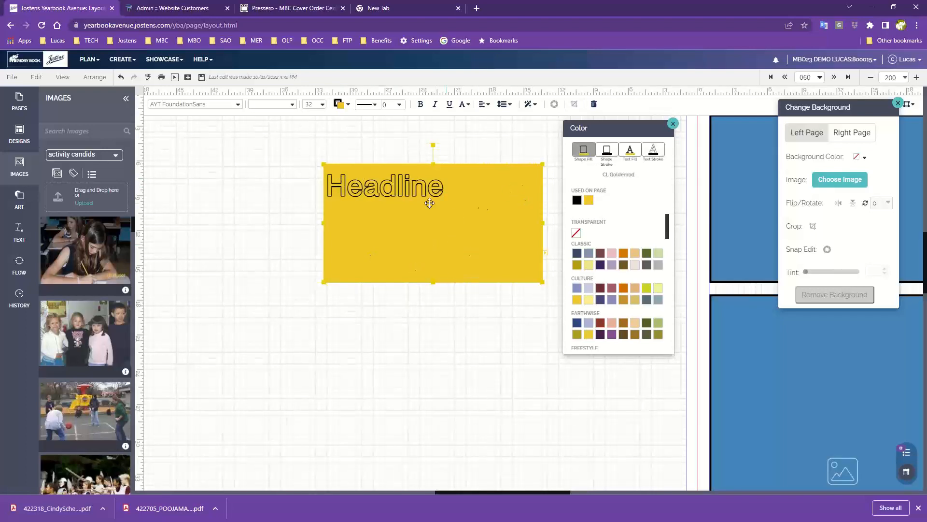
left_click(609, 152)
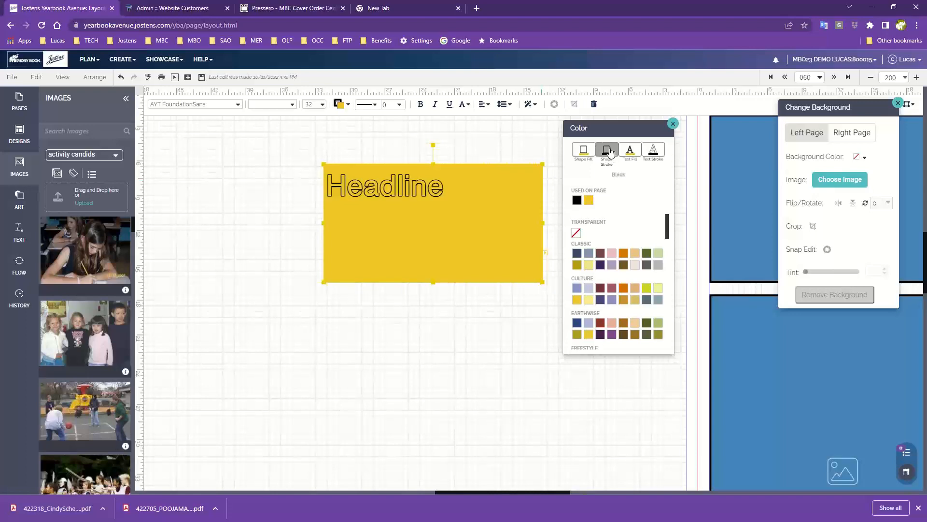
left_click(577, 200)
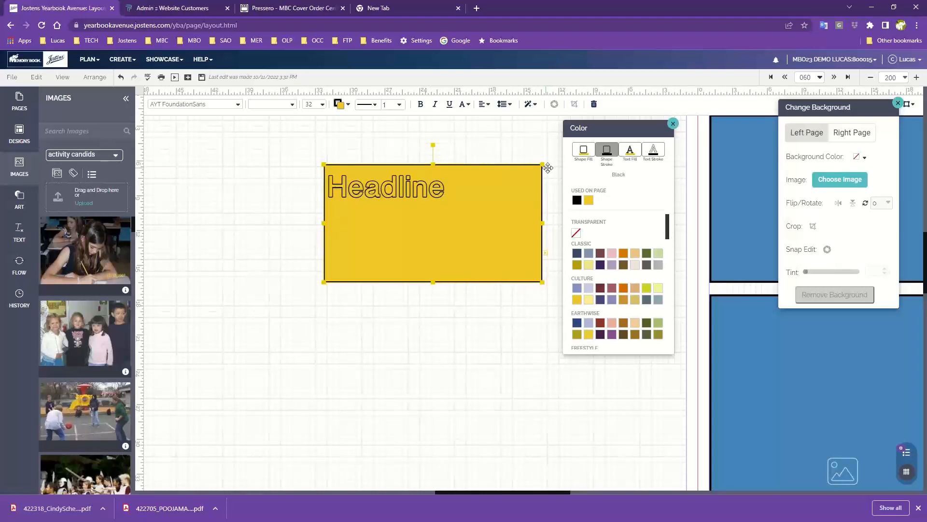
left_click(462, 320)
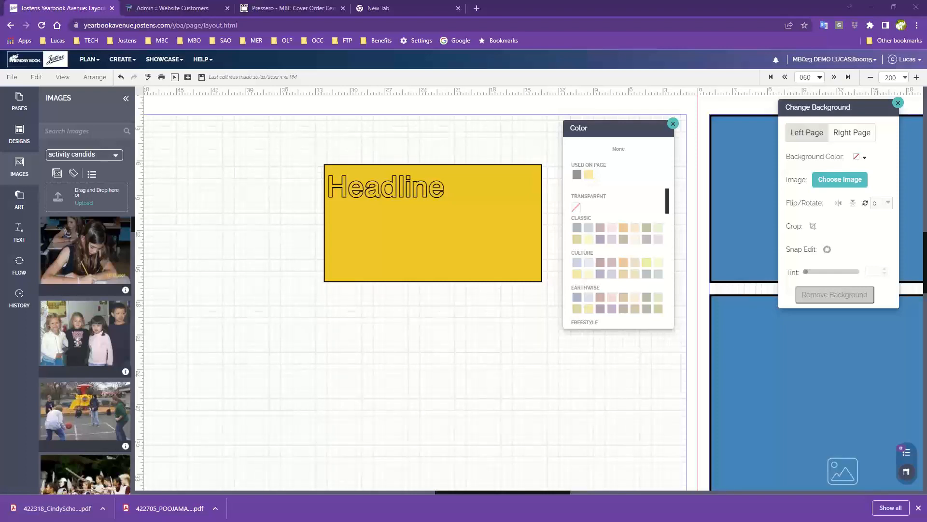
left_click(118, 62)
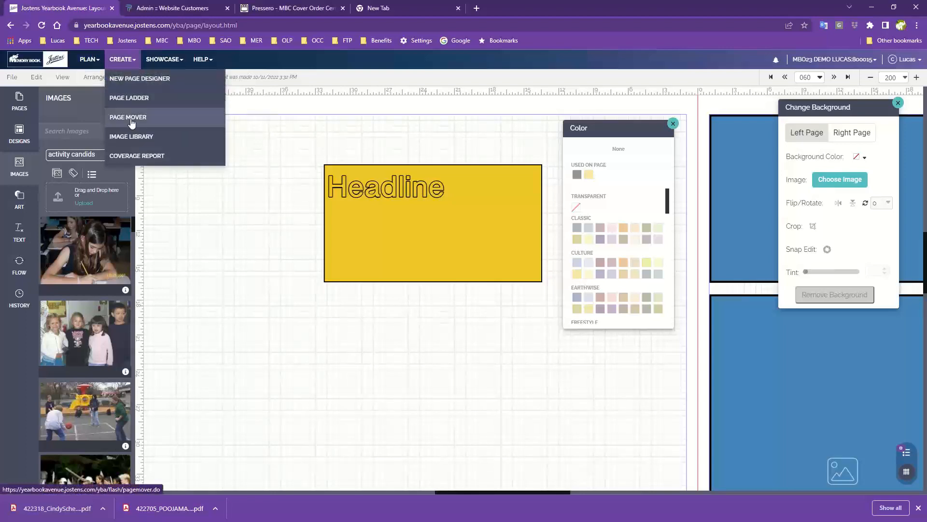
left_click(132, 137)
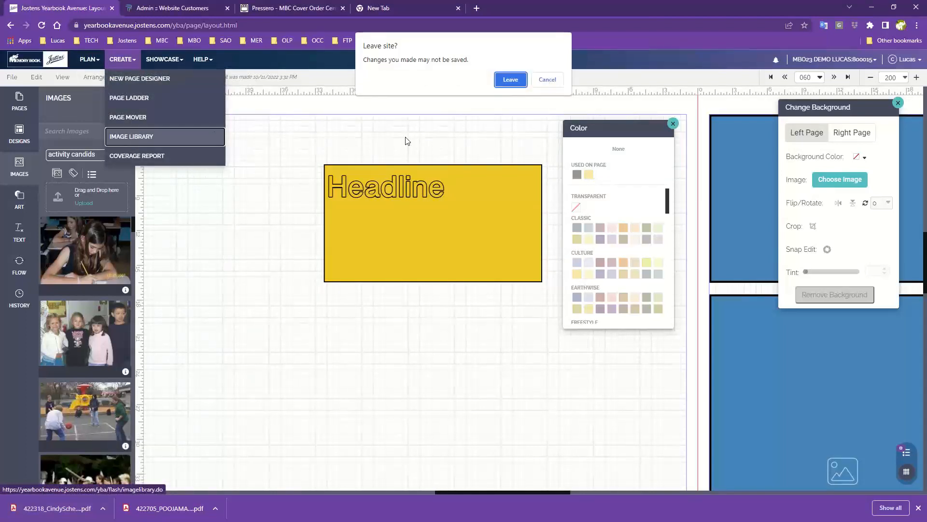
left_click(548, 80)
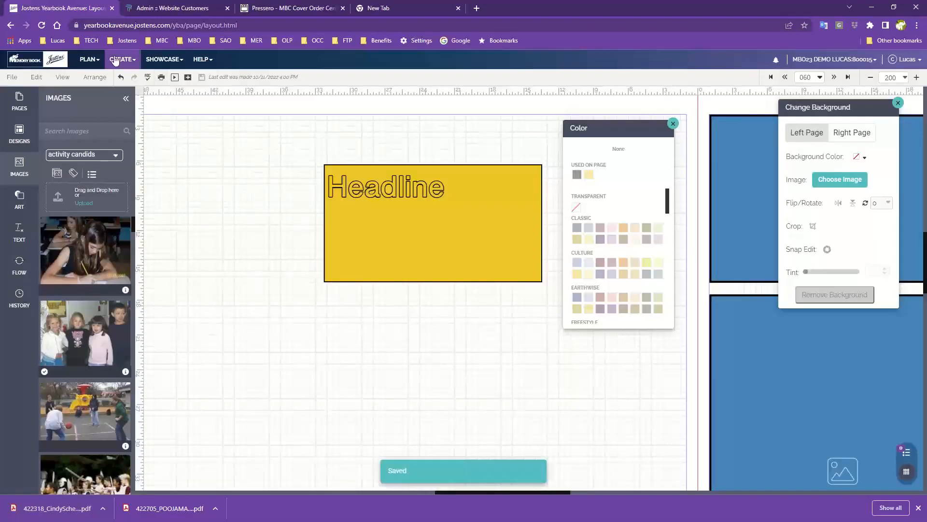
- Open the Image Library and show the activity candids folder in the Activity category
left_click(121, 59)
left_click(135, 137)
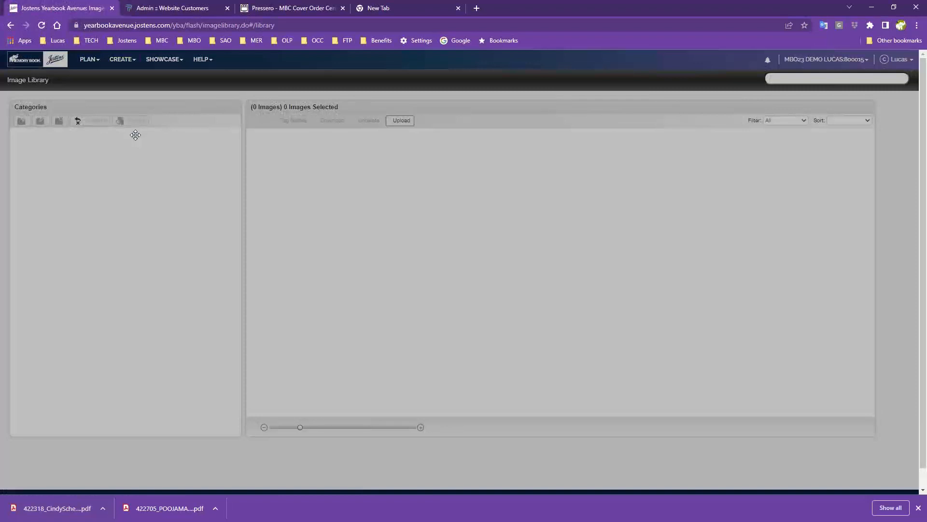
left_click(519, 286)
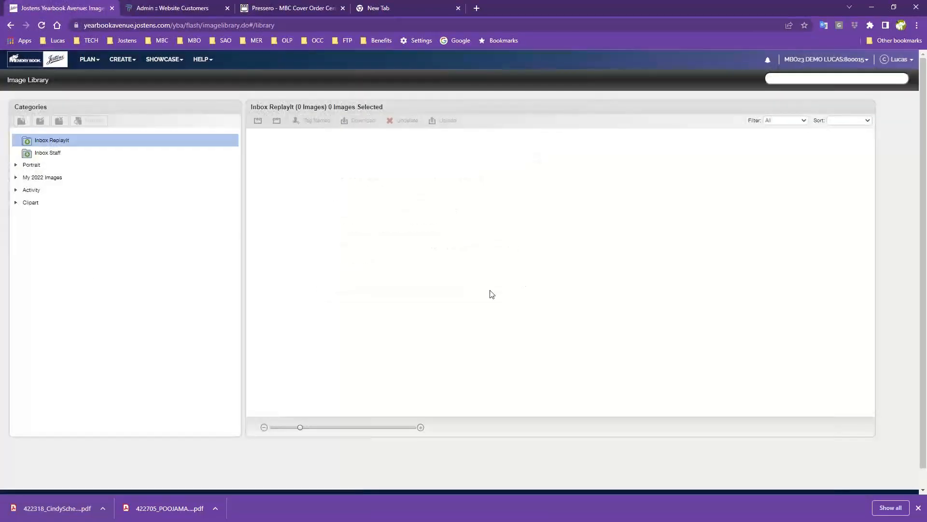
left_click(15, 190)
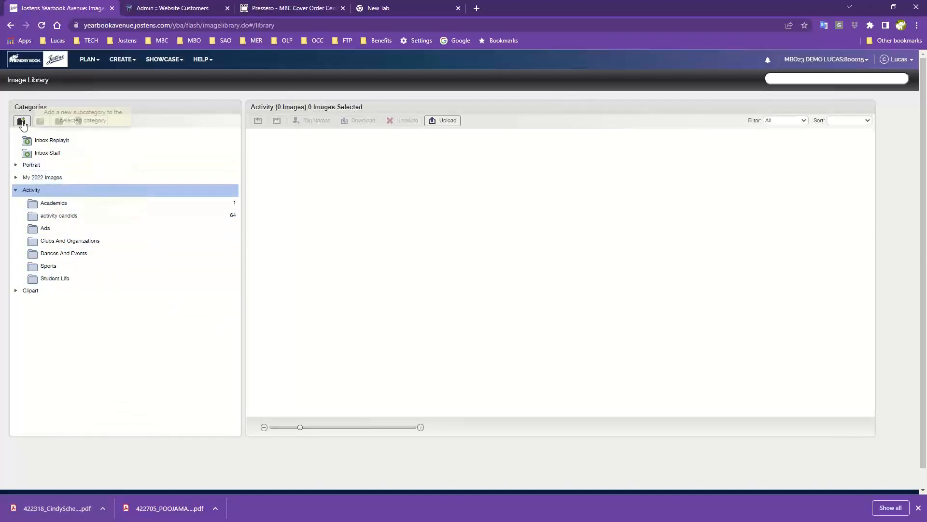
left_click(55, 217)
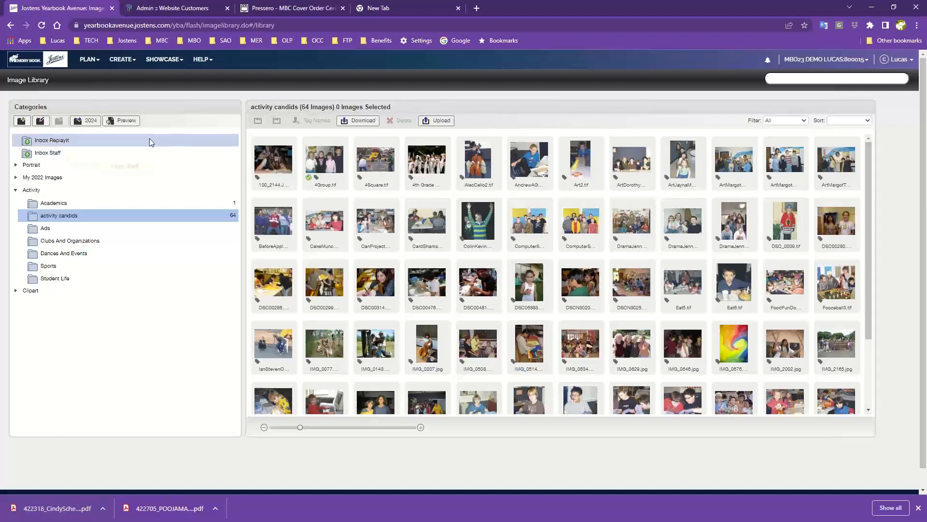
- Go to the Page Ladder and open the spread for pages 060 and 061 in the layout editor
left_click(125, 64)
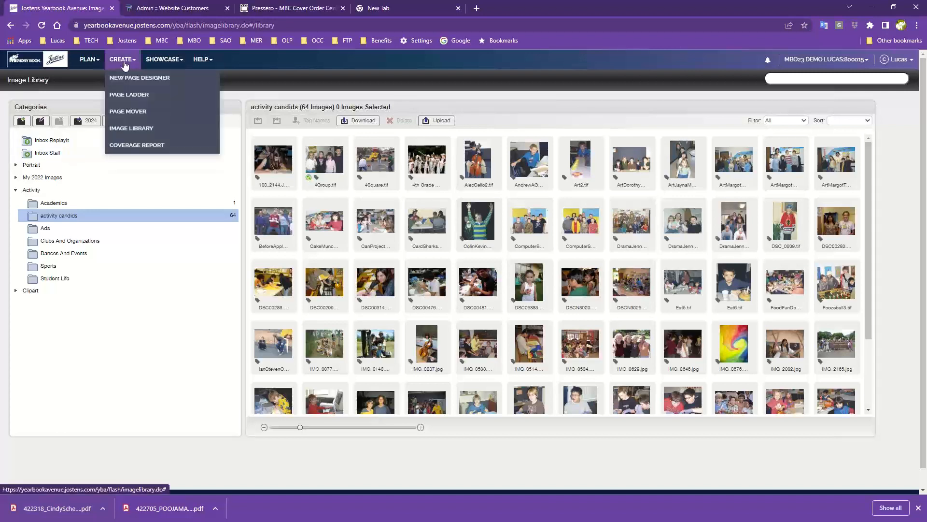
left_click(124, 101)
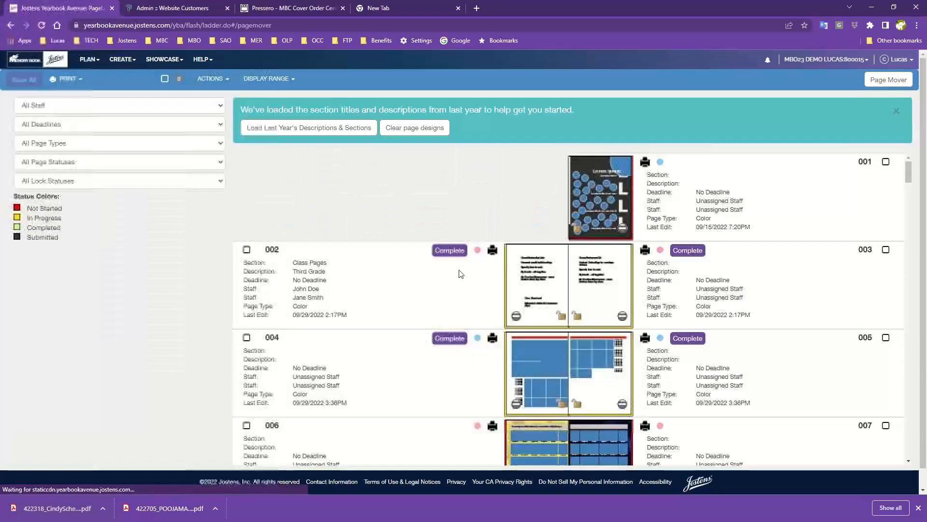
scroll(572, 395, "down", 15)
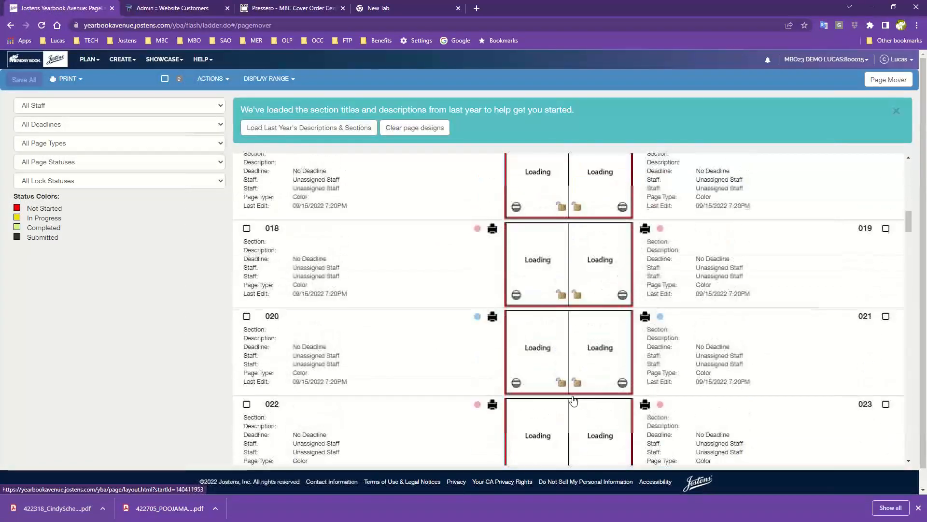
scroll(572, 395, "down", 7)
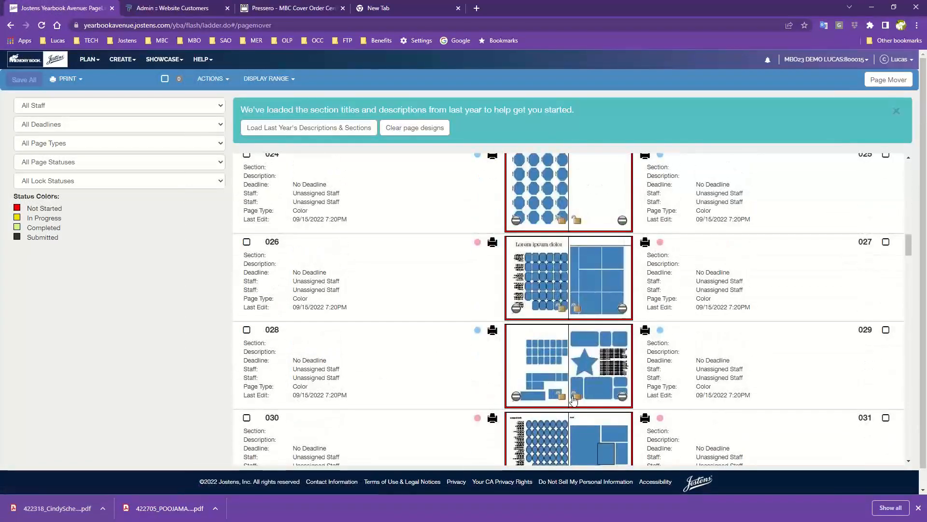
scroll(573, 397, "down", 5)
scroll(573, 399, "down", 5)
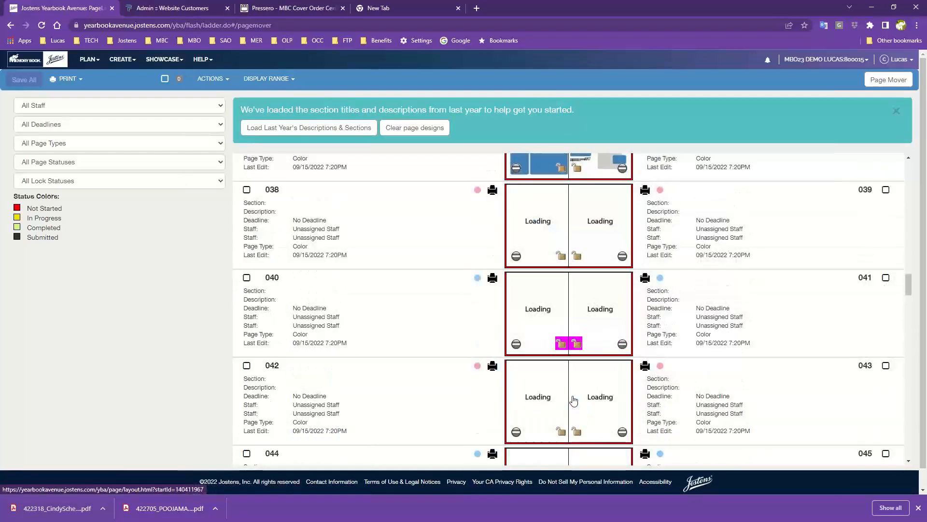
scroll(573, 399, "down", 5)
scroll(573, 398, "down", 8)
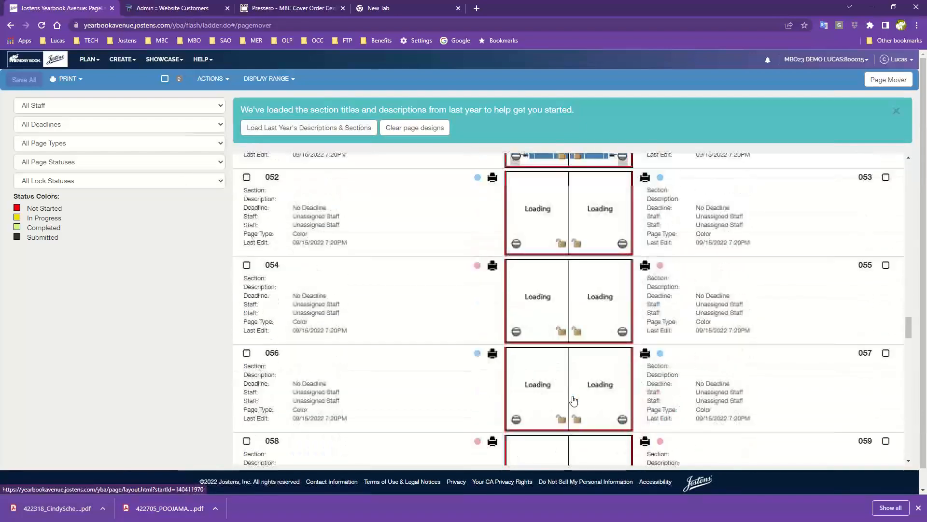
scroll(573, 398, "down", 5)
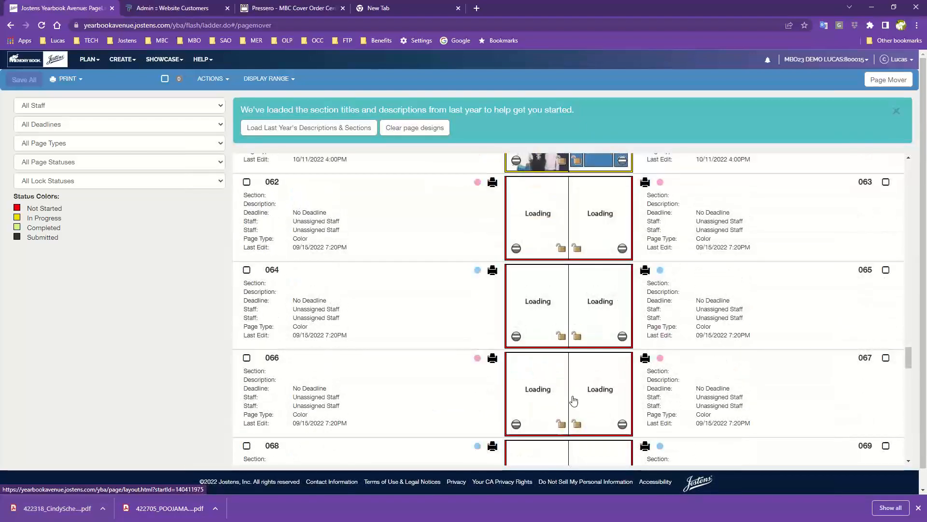
left_click(573, 398)
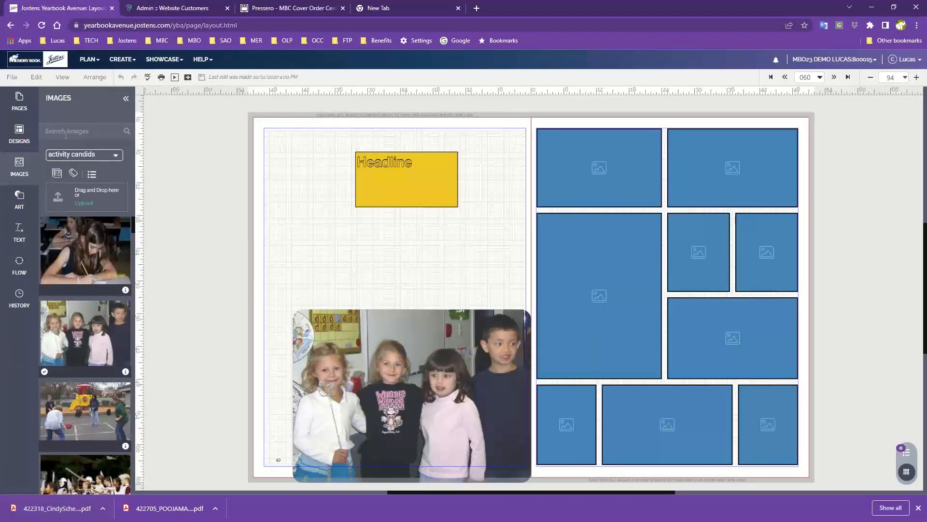
- Show the page designs and switch their category to Practice Pages under Custom
left_click(12, 136)
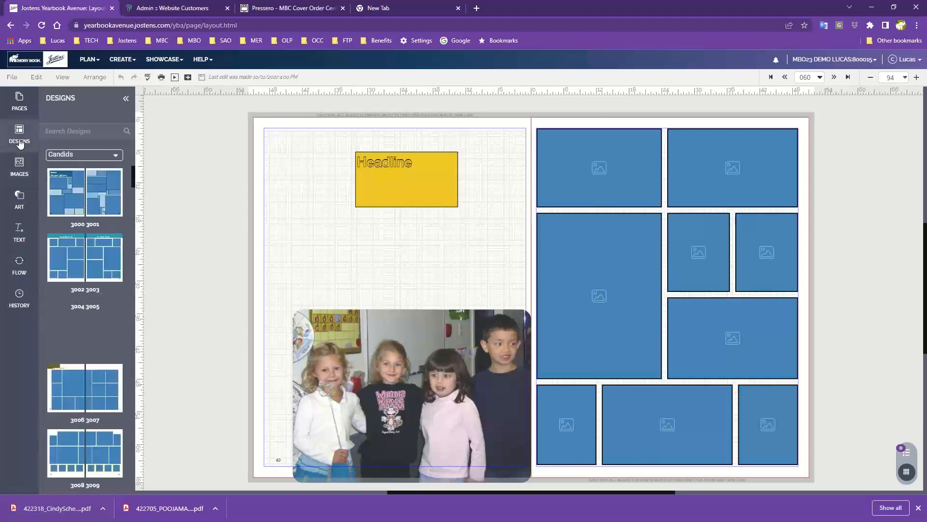
left_click(11, 135)
left_click(12, 135)
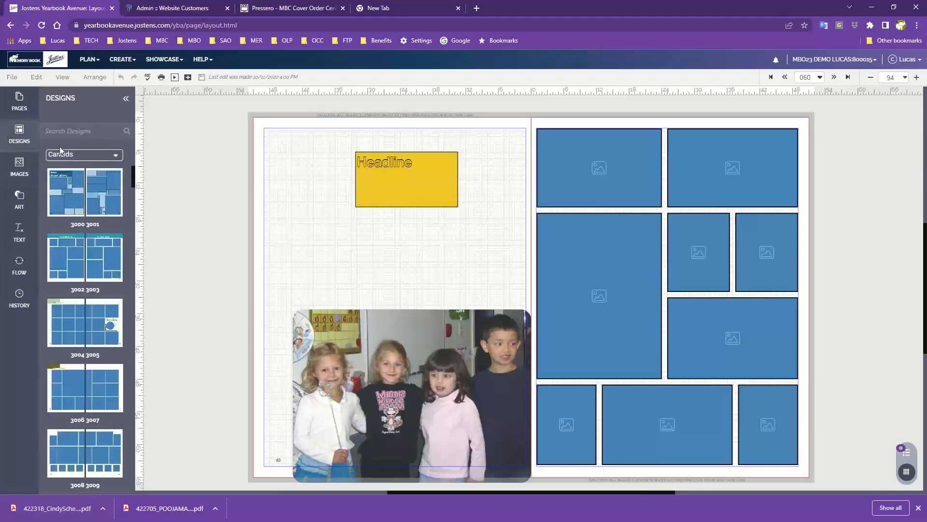
left_click(63, 155)
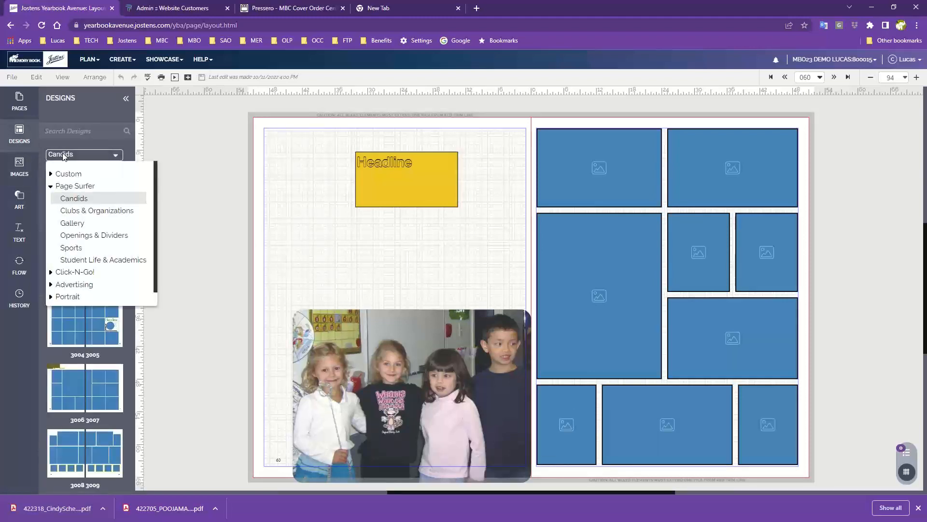
left_click(54, 174)
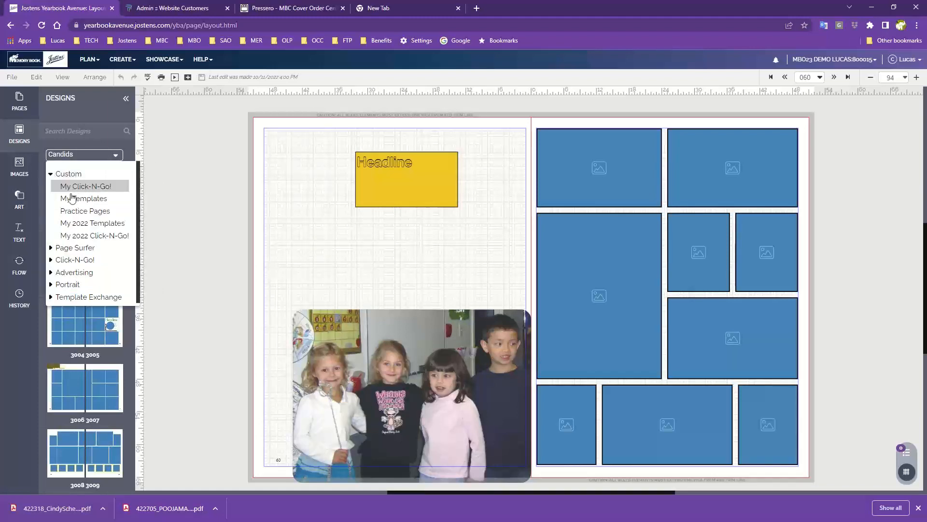
left_click(83, 211)
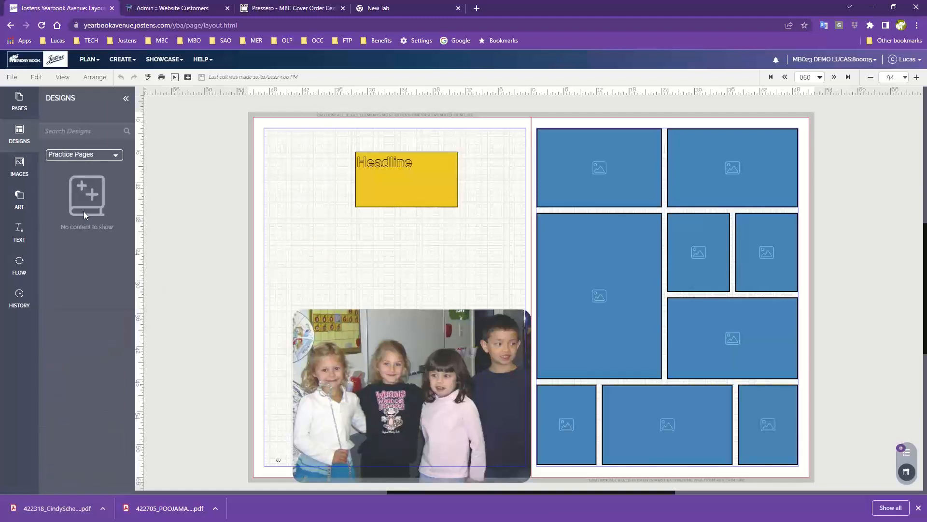